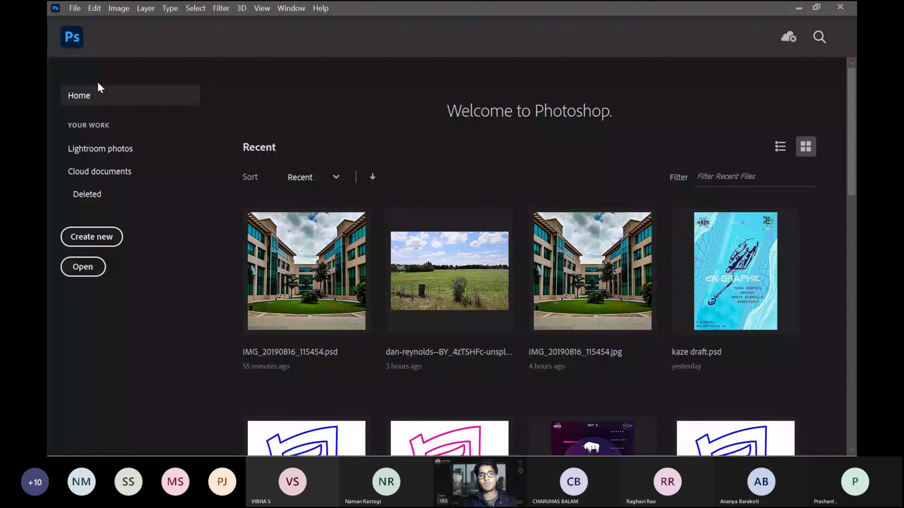
Step: Open the photo Tour of Photoshop.jpg from the sample image folder in Downloads
{"action": "left_click", "coordinate": [75, 9]}
{"action": "left_click", "coordinate": [83, 28]}
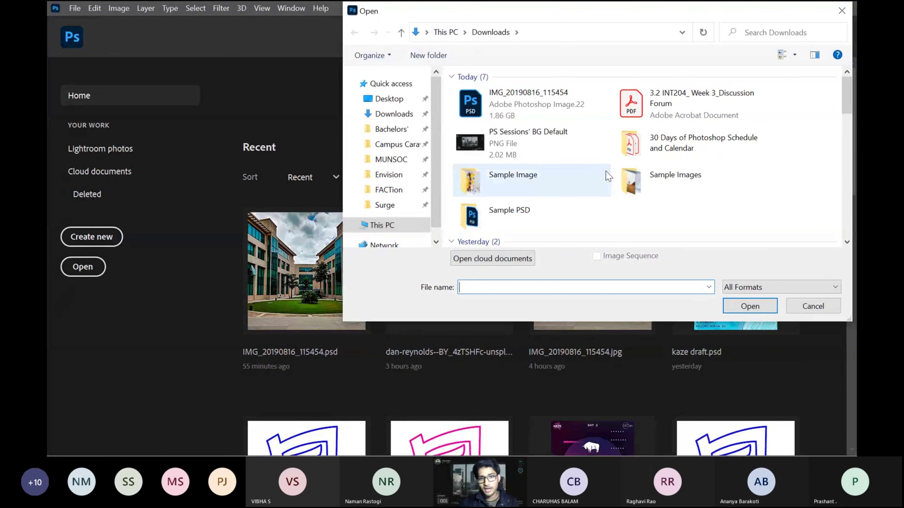
{"action": "double_click", "coordinate": [606, 171]}
{"action": "left_click", "coordinate": [588, 116]}
{"action": "left_click", "coordinate": [737, 306]}
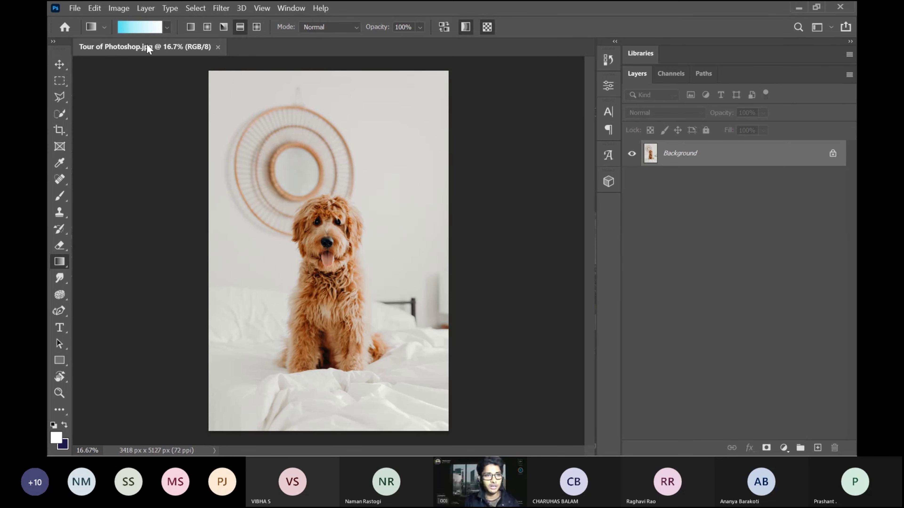
Step: Float the document in its own window, then detach the Tools panel and close it
{"action": "left_click_drag", "start_coordinate": [150, 48], "coordinate": [198, 106]}
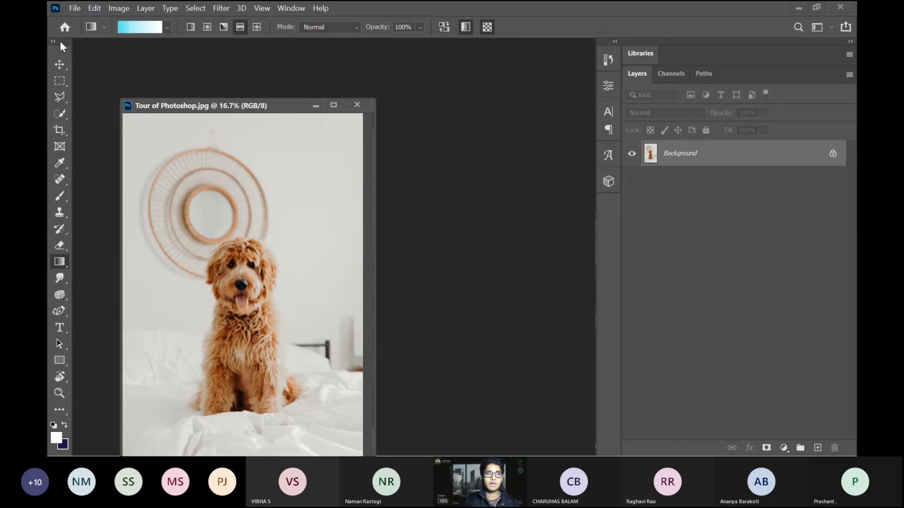
{"action": "left_click_drag", "start_coordinate": [60, 41], "coordinate": [69, 86]}
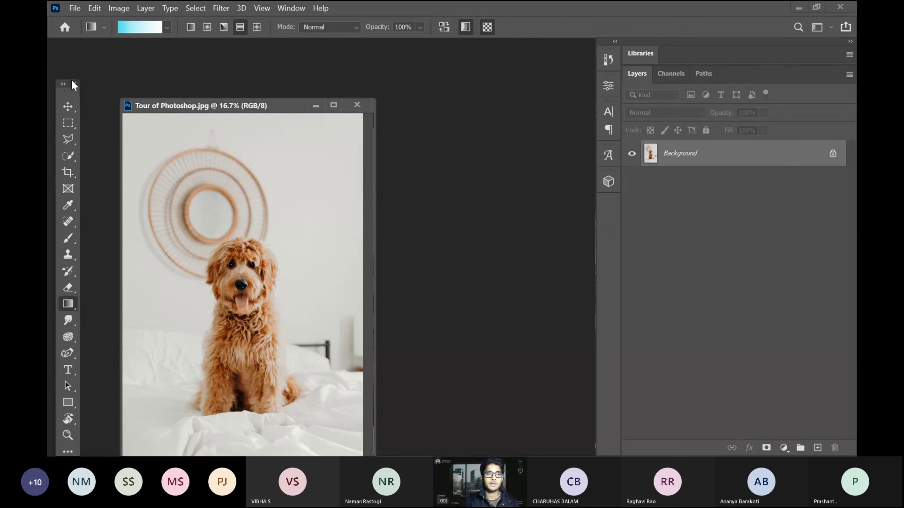
{"action": "left_click", "coordinate": [74, 84]}
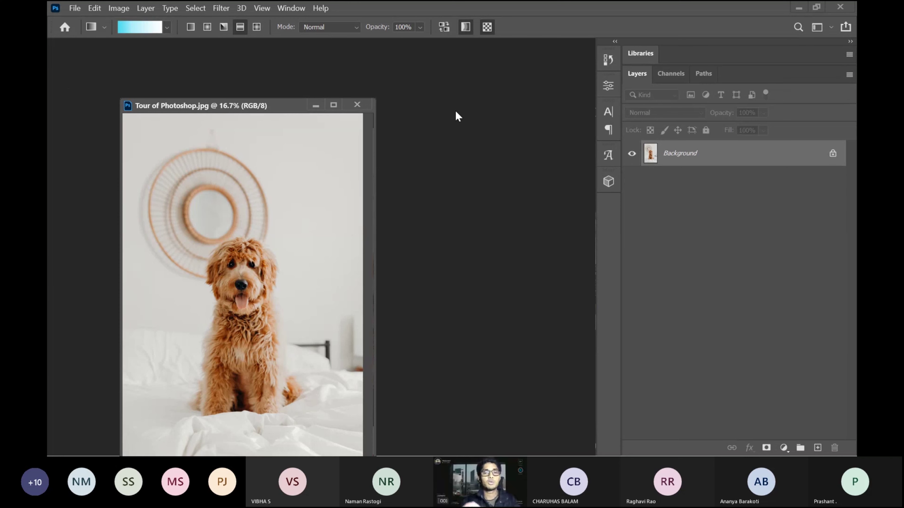
Step: Show the Tool Presets panel in the workspace
{"action": "left_click", "coordinate": [299, 10]}
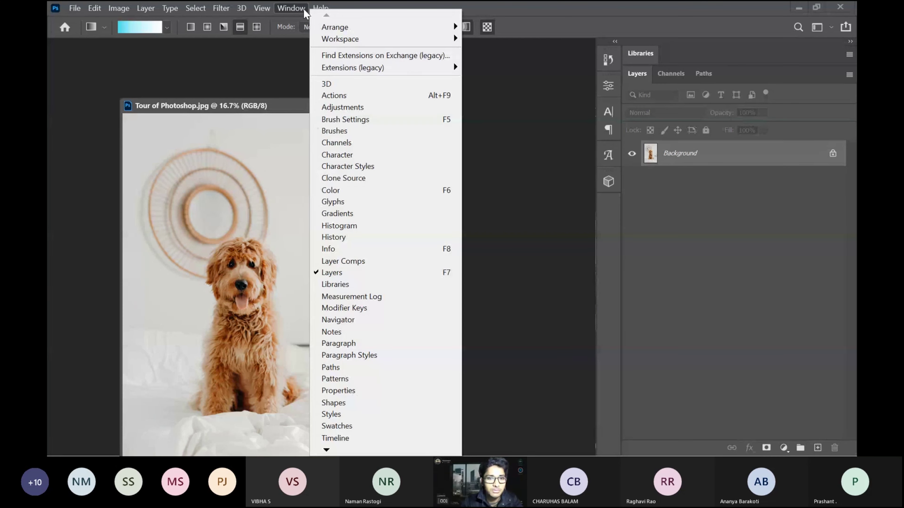
{"action": "left_click", "coordinate": [298, 11]}
{"action": "left_click", "coordinate": [298, 10]}
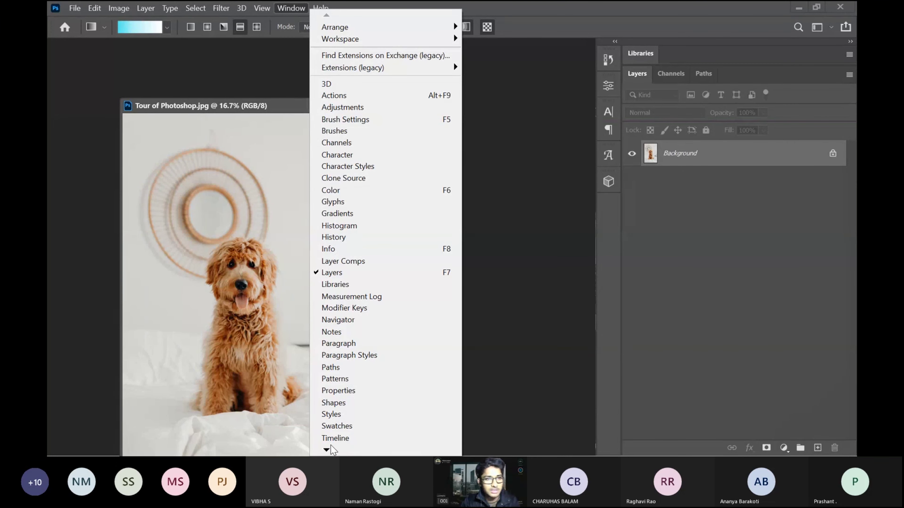
{"action": "scroll", "coordinate": [331, 451], "scroll_direction": "down", "scroll_amount": 3}
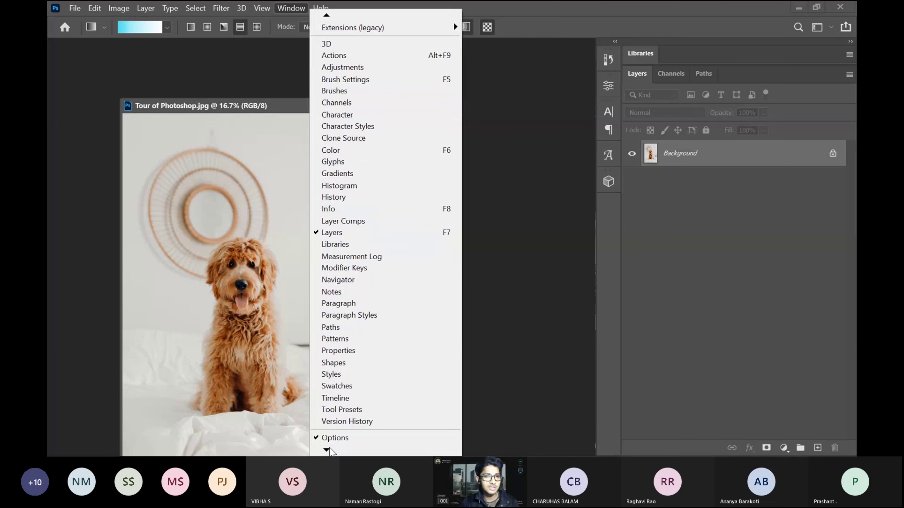
{"action": "left_click", "coordinate": [341, 410]}
{"action": "left_click", "coordinate": [569, 176]}
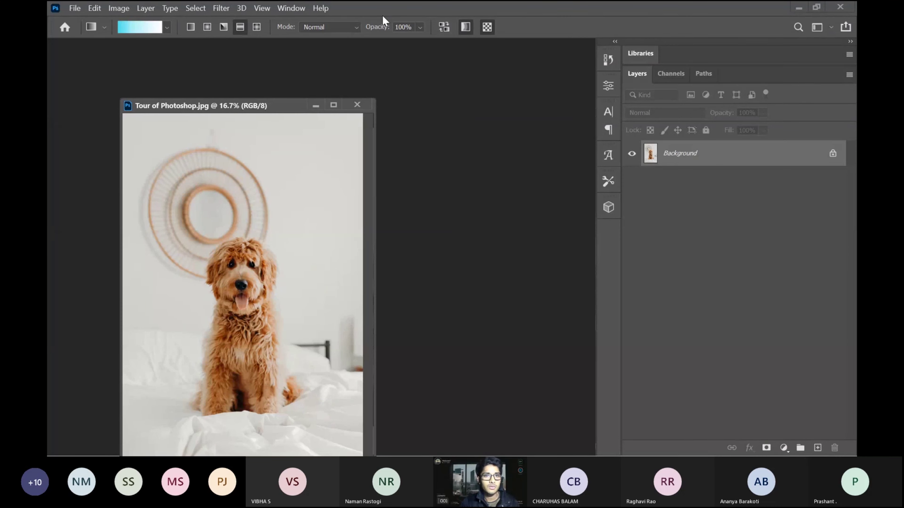
Step: Show the Tools panel again, docking it and the floating document window back into the workspace
{"action": "left_click", "coordinate": [292, 8]}
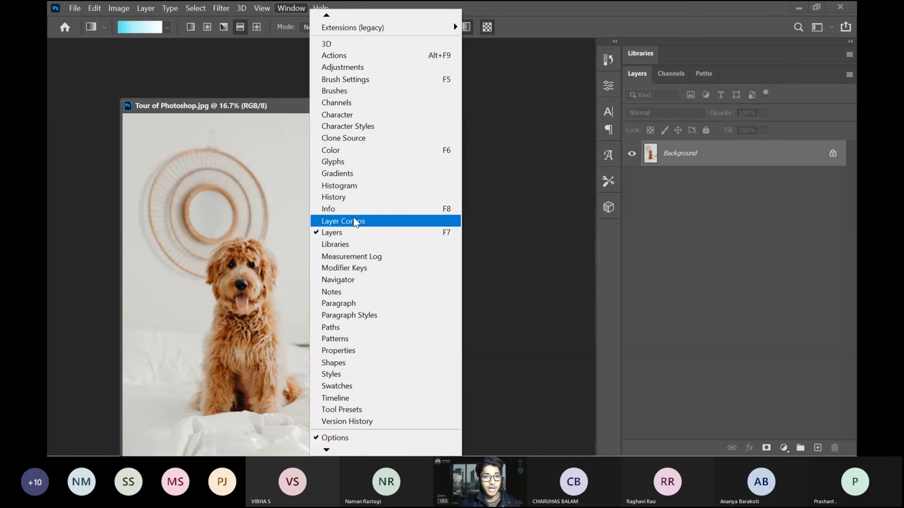
{"action": "scroll", "coordinate": [352, 445], "scroll_direction": "down", "scroll_amount": 2}
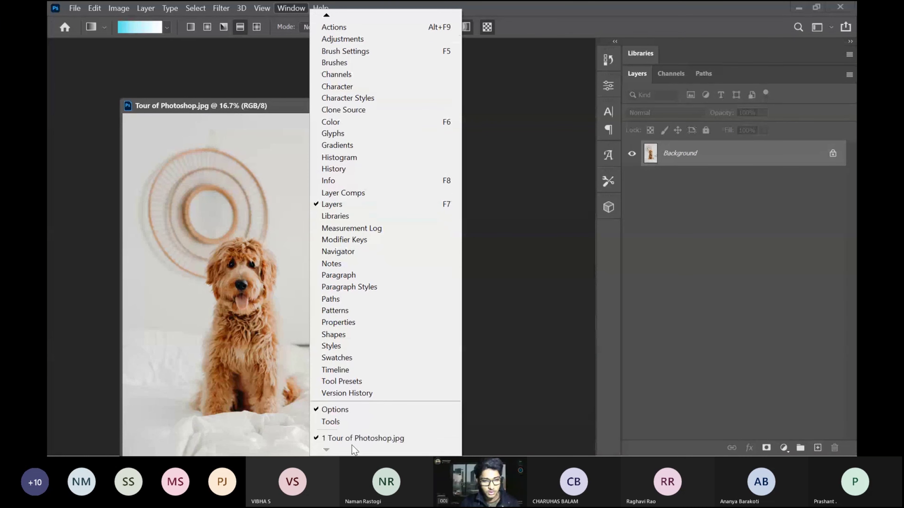
{"action": "left_click", "coordinate": [332, 426]}
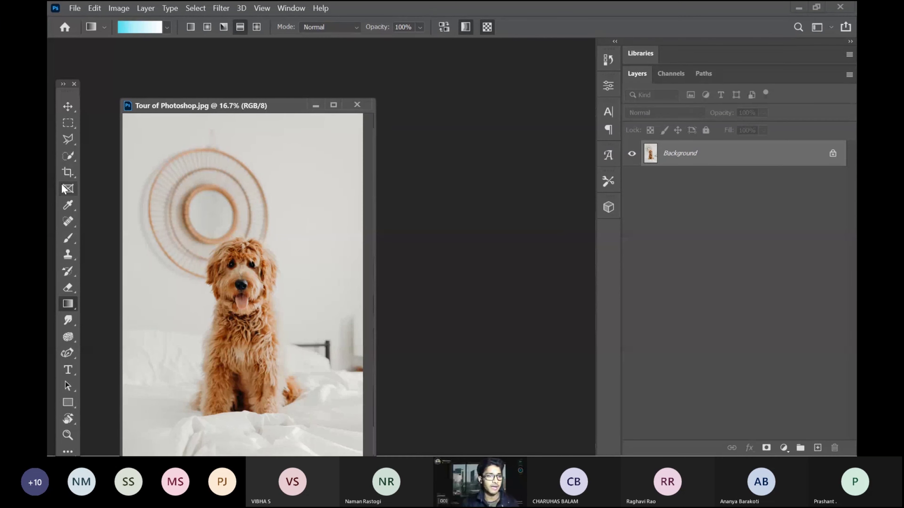
{"action": "left_click_drag", "start_coordinate": [68, 91], "coordinate": [63, 55]}
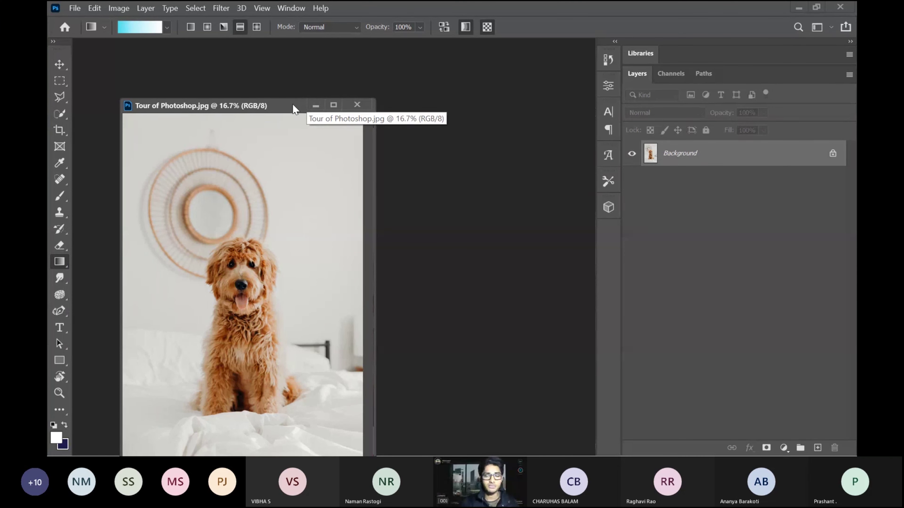
{"action": "left_click_drag", "start_coordinate": [292, 109], "coordinate": [173, 47]}
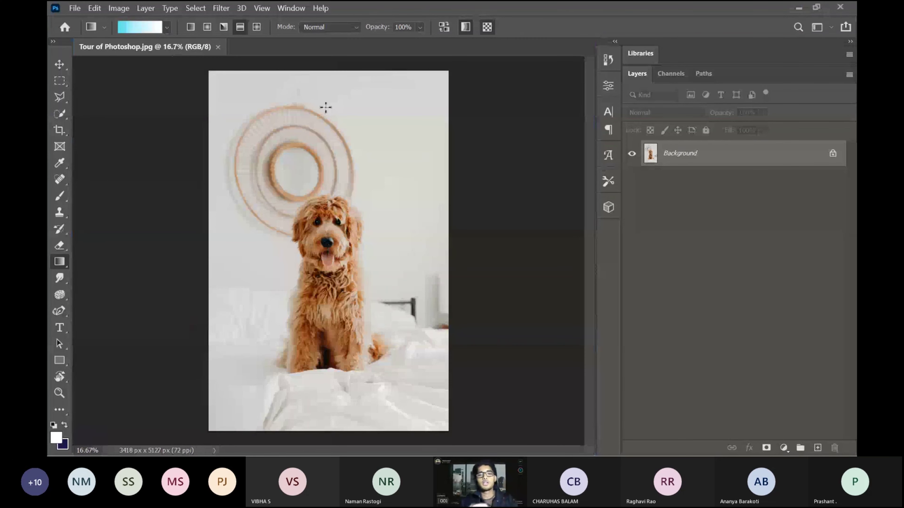
{"action": "scroll", "coordinate": [508, 174], "scroll_direction": "up", "scroll_amount": 1}
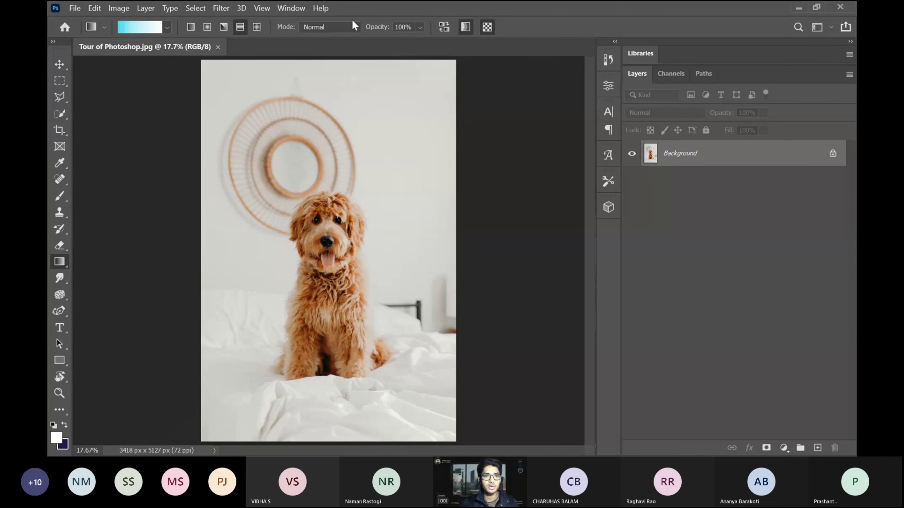
{"action": "left_click", "coordinate": [290, 8]}
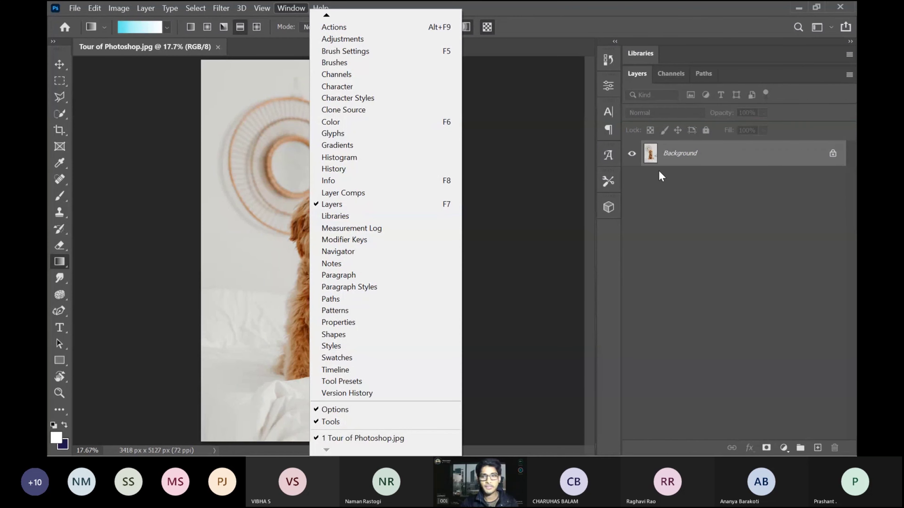
{"action": "left_click", "coordinate": [748, 206]}
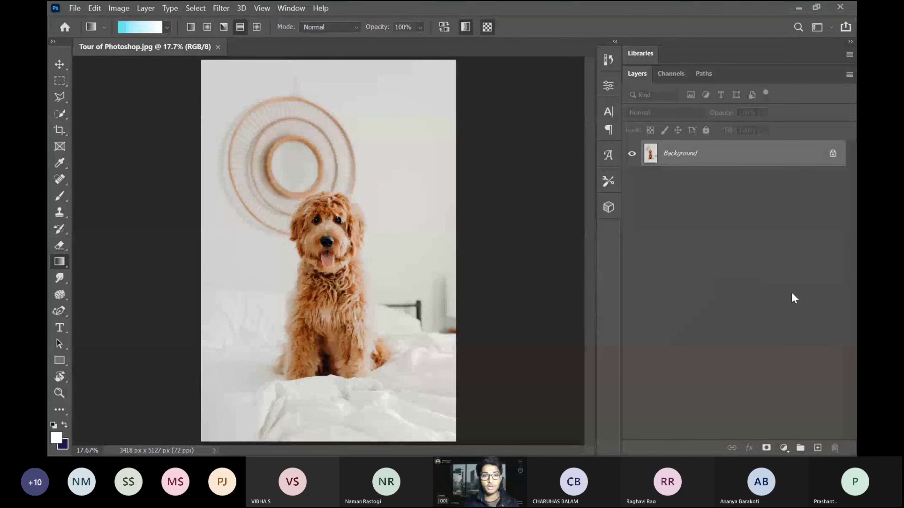
Step: Add a new empty layer above the Background layer
{"action": "left_click", "coordinate": [817, 450]}
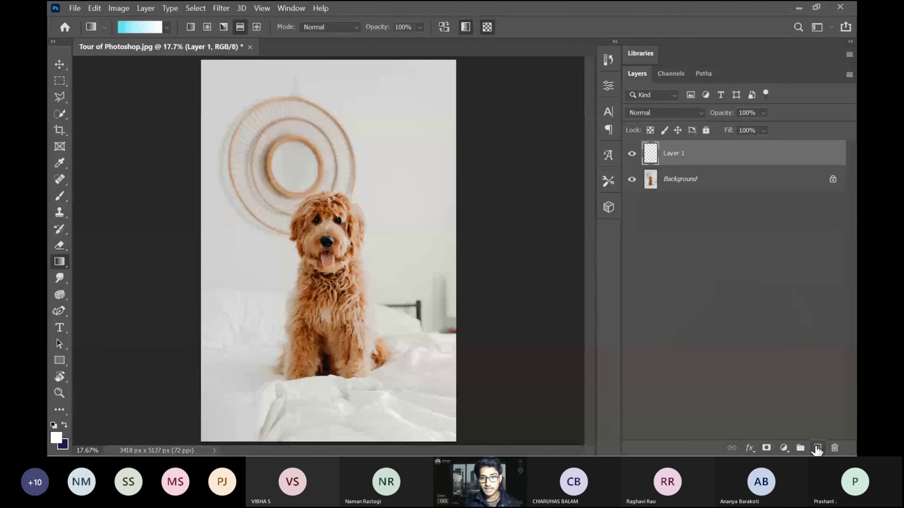
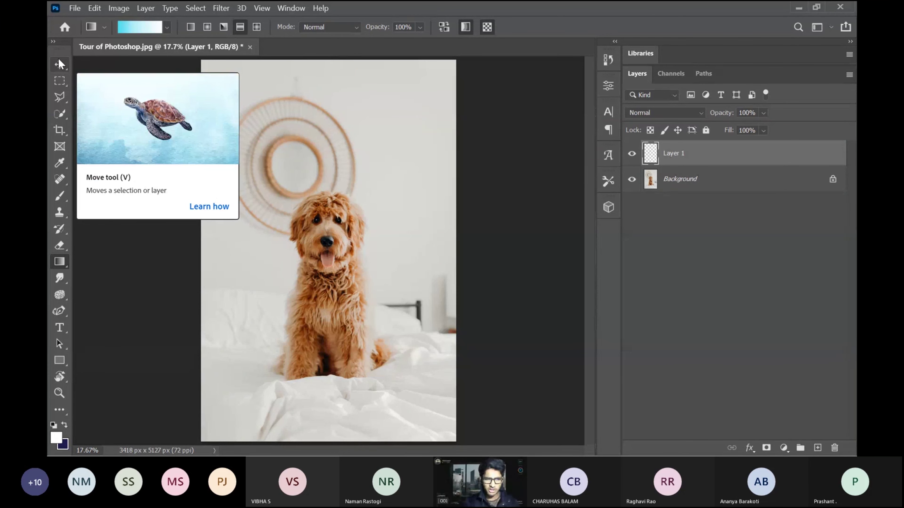
Step: Try to move the dog photo on the locked Background layer with the Move tool
{"action": "left_click", "coordinate": [60, 72]}
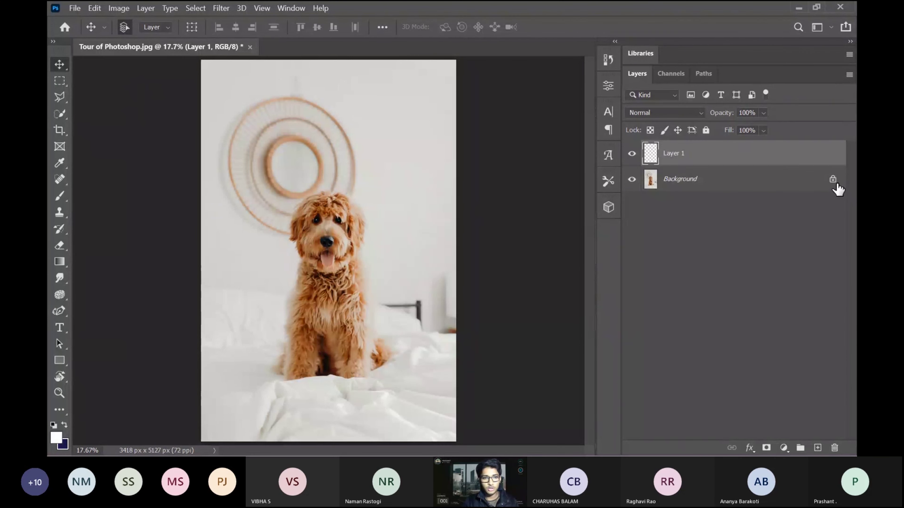
{"action": "left_click", "coordinate": [351, 230]}
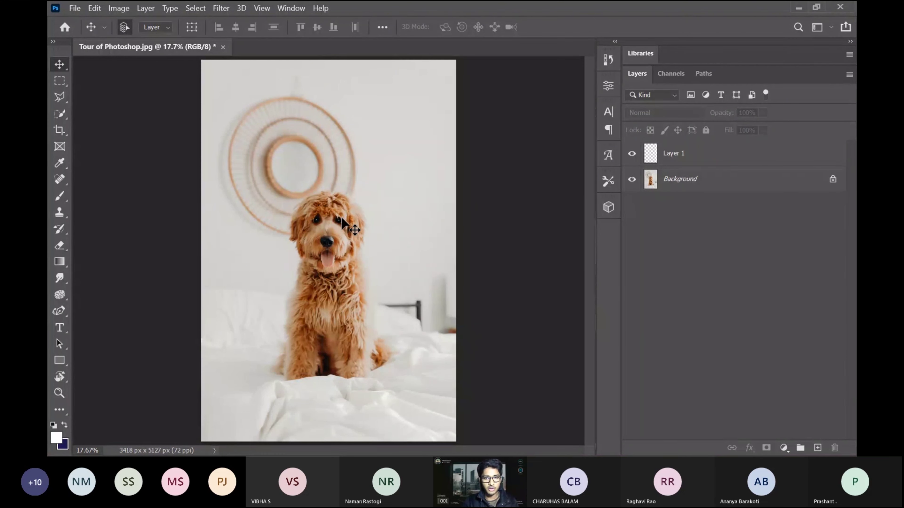
{"action": "left_click_drag", "start_coordinate": [327, 215], "coordinate": [353, 193]}
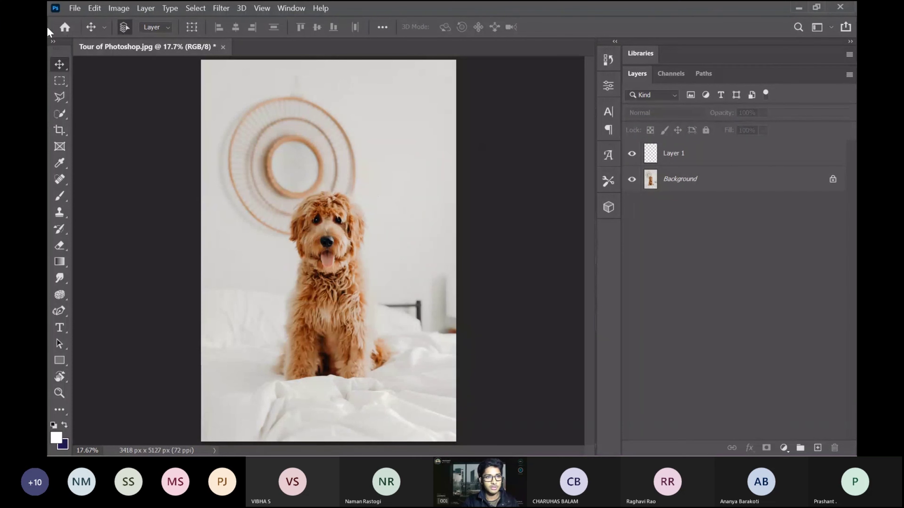
{"action": "left_click_drag", "start_coordinate": [301, 220], "coordinate": [390, 168]}
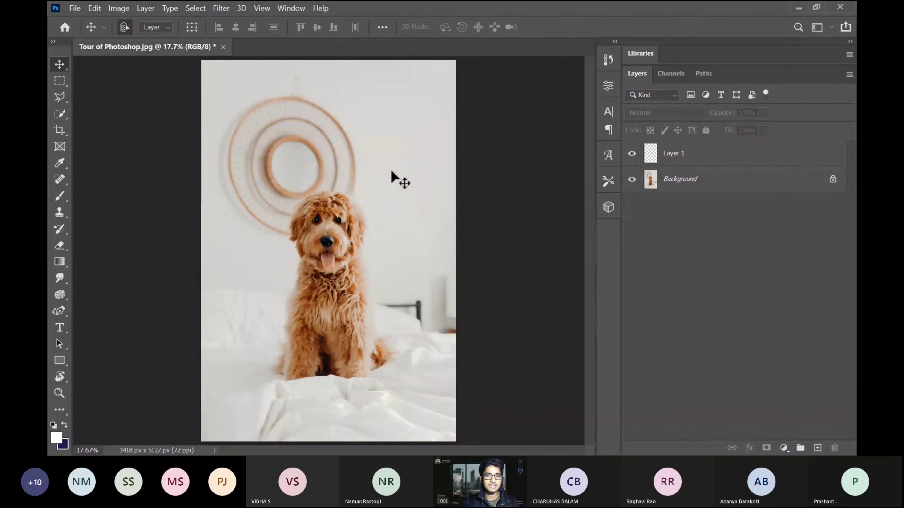
Step: Unlock the Background layer so it becomes a regular layer, and try a slight move of the photo
{"action": "left_click", "coordinate": [757, 188]}
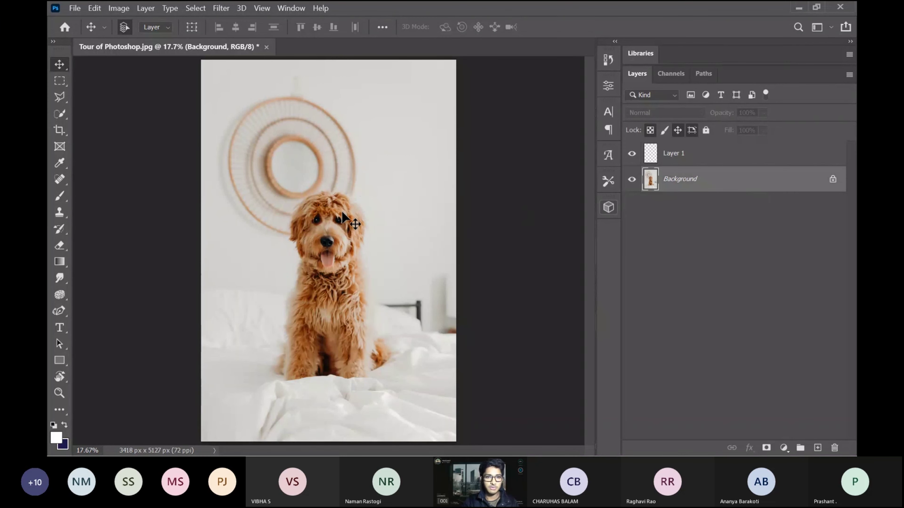
{"action": "left_click", "coordinate": [833, 179]}
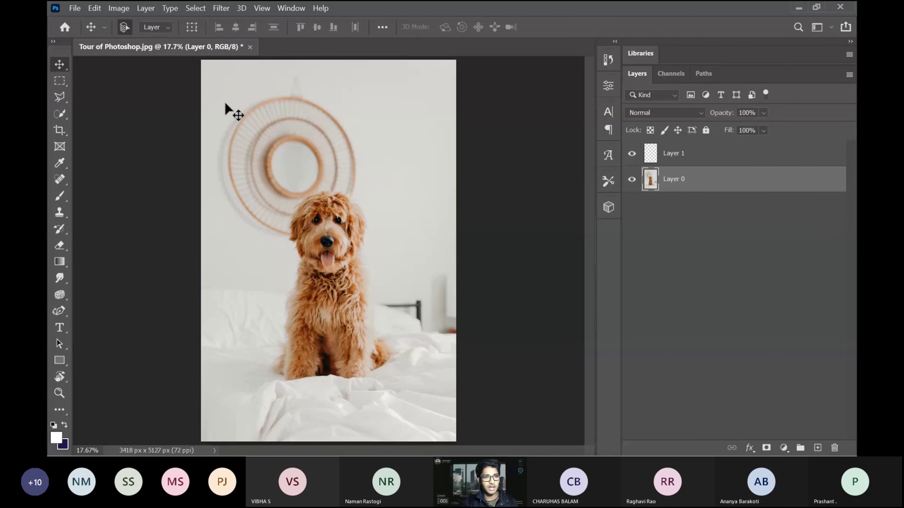
{"action": "mouse_move", "coordinate": [338, 117]}
{"action": "left_mouse_down"}
{"action": "mouse_move", "coordinate": [319, 165]}
{"action": "mouse_move", "coordinate": [250, 171]}
{"action": "mouse_move", "coordinate": [254, 155]}
{"action": "mouse_move", "coordinate": [339, 116]}
{"action": "mouse_move", "coordinate": [254, 113]}
{"action": "mouse_move", "coordinate": [356, 135]}
{"action": "mouse_move", "coordinate": [344, 120]}
{"action": "left_mouse_up"}
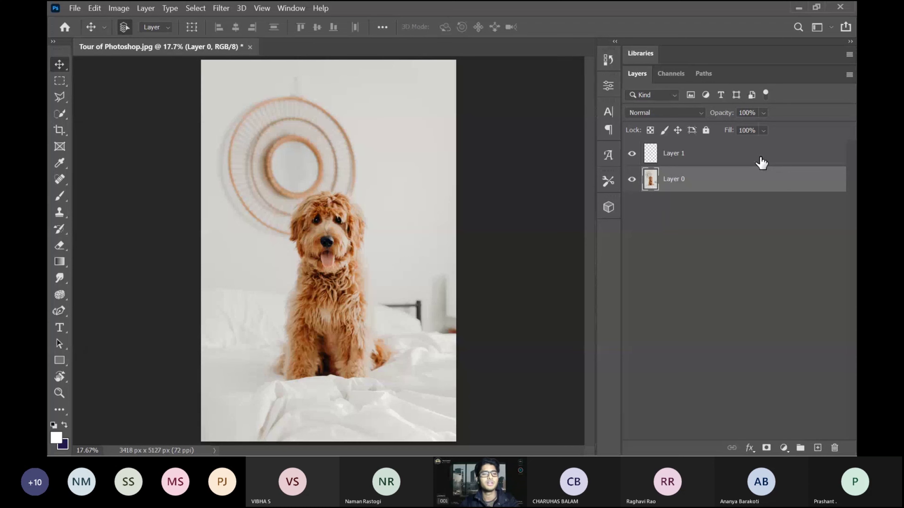
Step: Select almost the whole photo with the Rectangular Marquee tool, leaving out a strip along its lower edge
{"action": "left_click", "coordinate": [60, 81]}
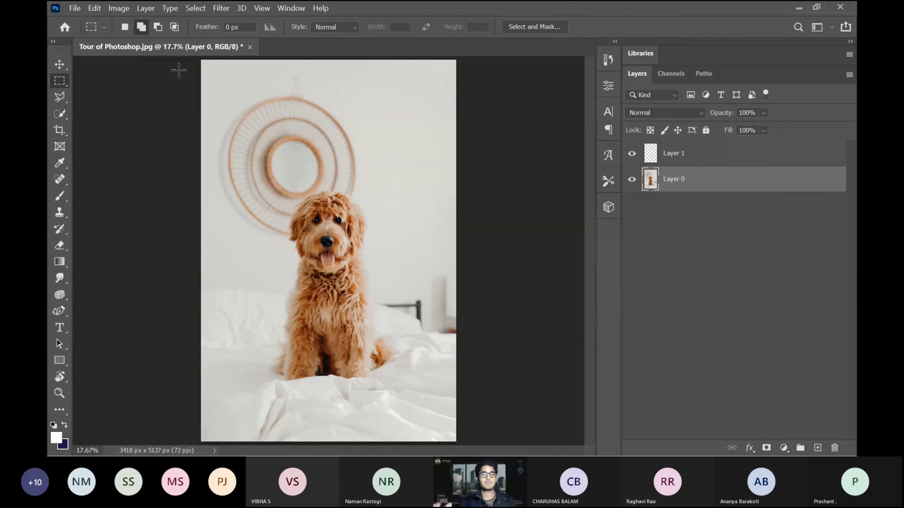
{"action": "left_click_drag", "start_coordinate": [178, 61], "coordinate": [503, 424]}
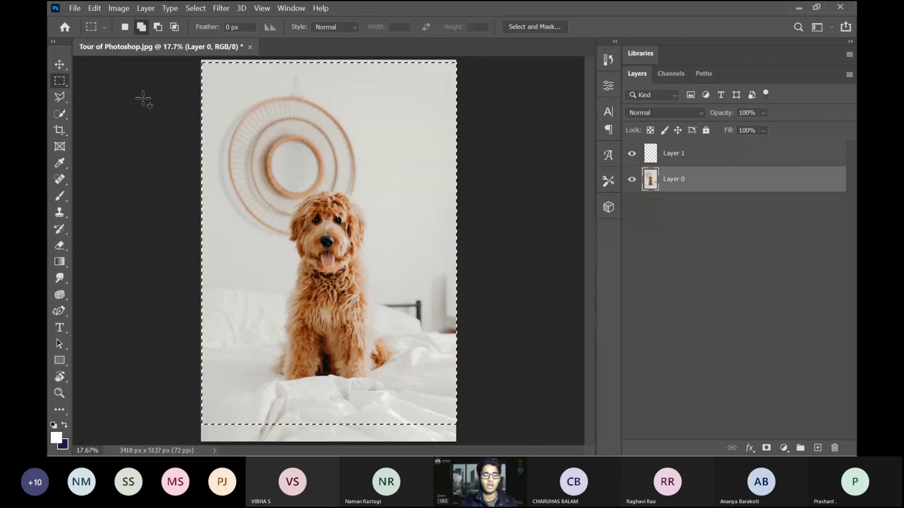
{"action": "right_click", "coordinate": [69, 84]}
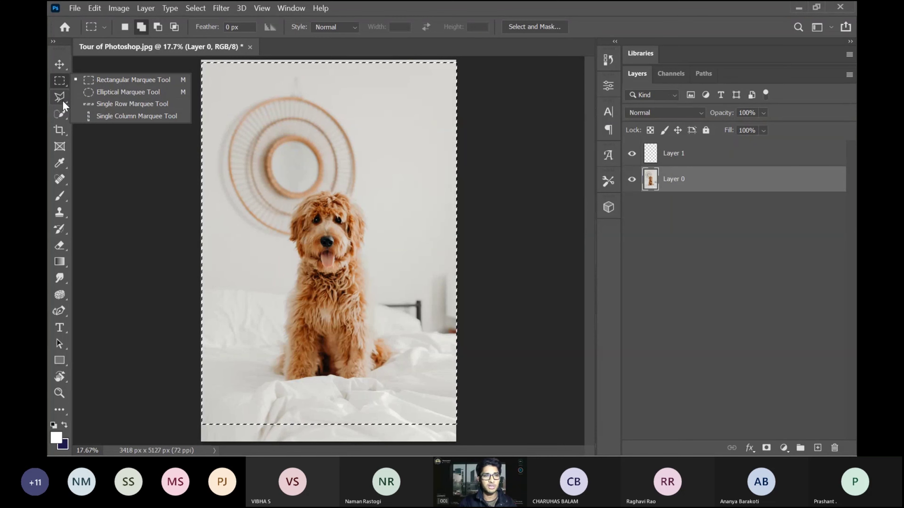
{"action": "left_click_drag", "start_coordinate": [63, 46], "coordinate": [64, 48]}
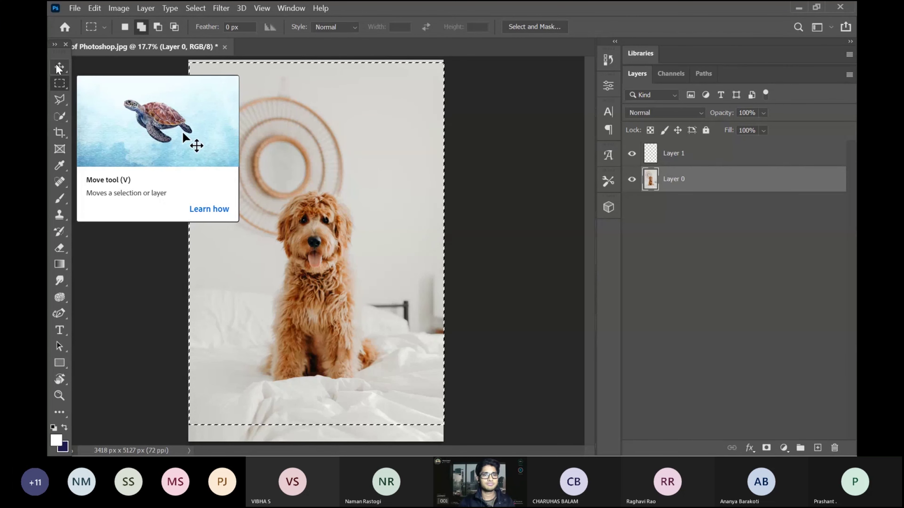
{"action": "left_click_drag", "start_coordinate": [56, 44], "coordinate": [47, 45]}
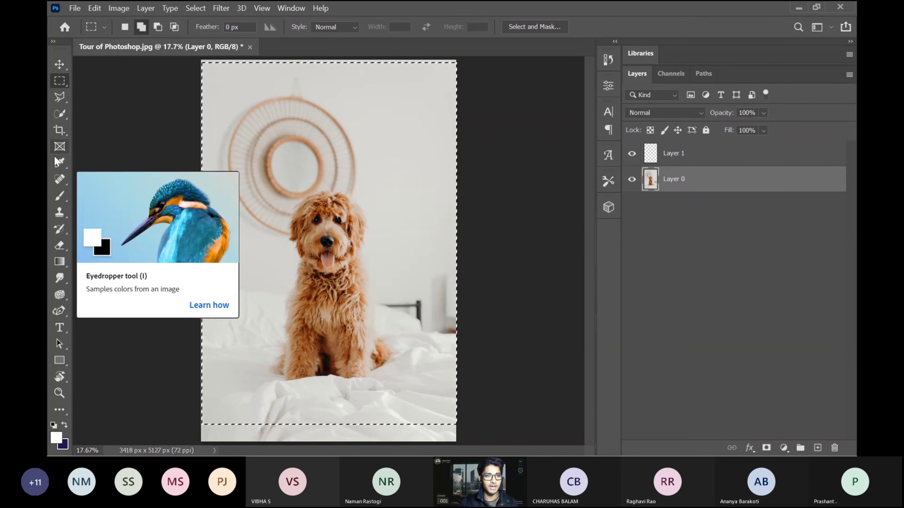
Step: Clear the marquee selection around the photo and activate the Polygonal Lasso tool
{"action": "left_click", "coordinate": [58, 166]}
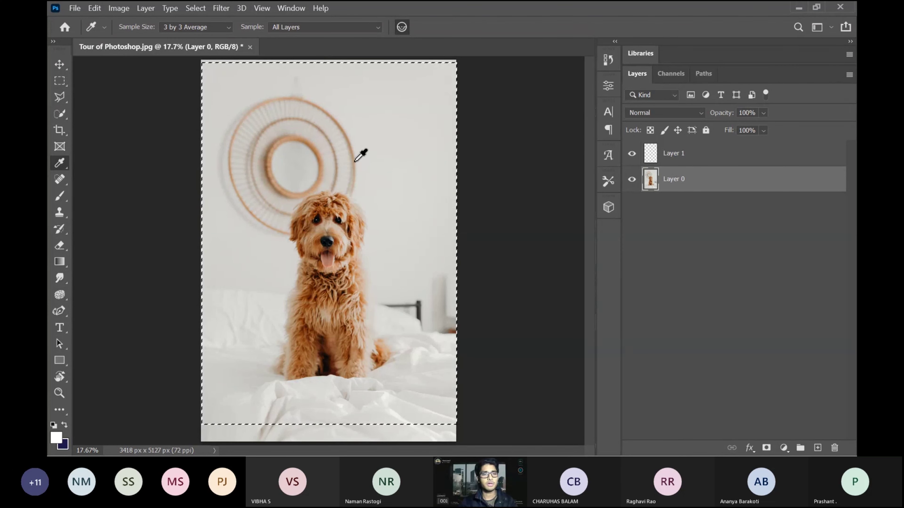
{"action": "key", "text": "ctrl+d"}
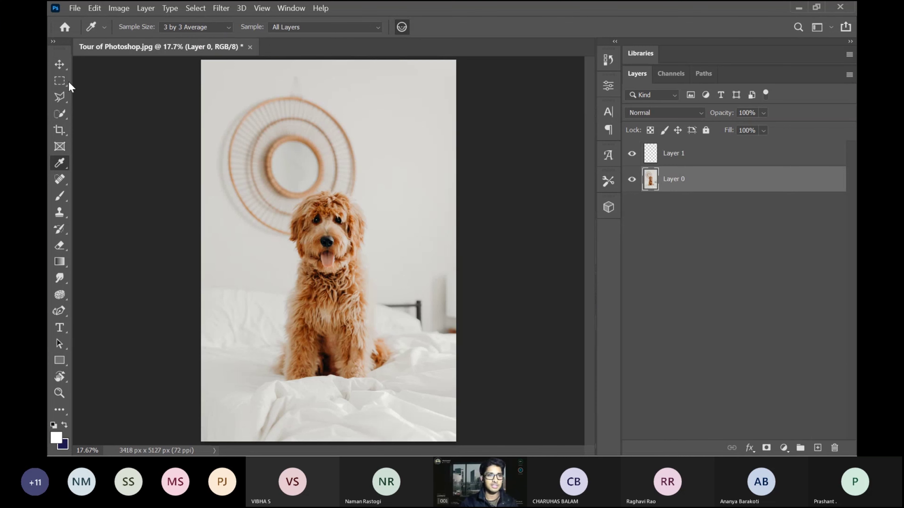
{"action": "left_click", "coordinate": [62, 82]}
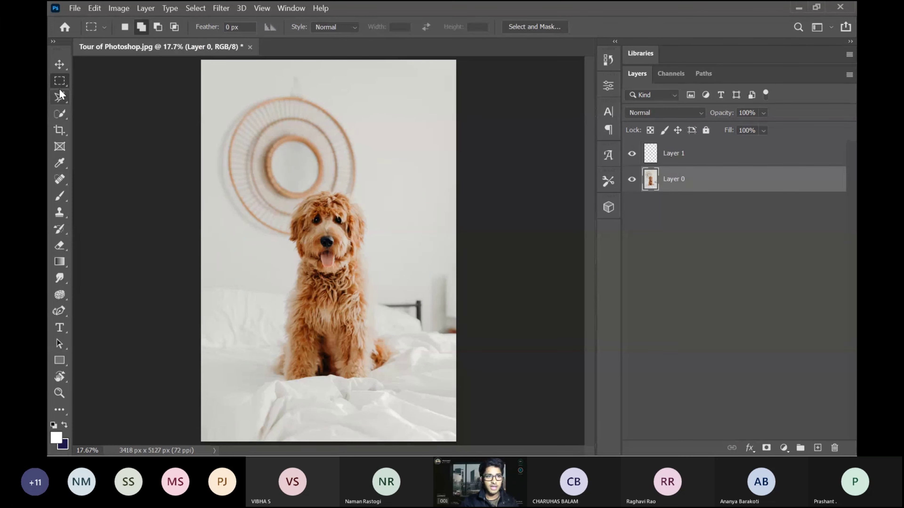
{"action": "left_click", "coordinate": [62, 93]}
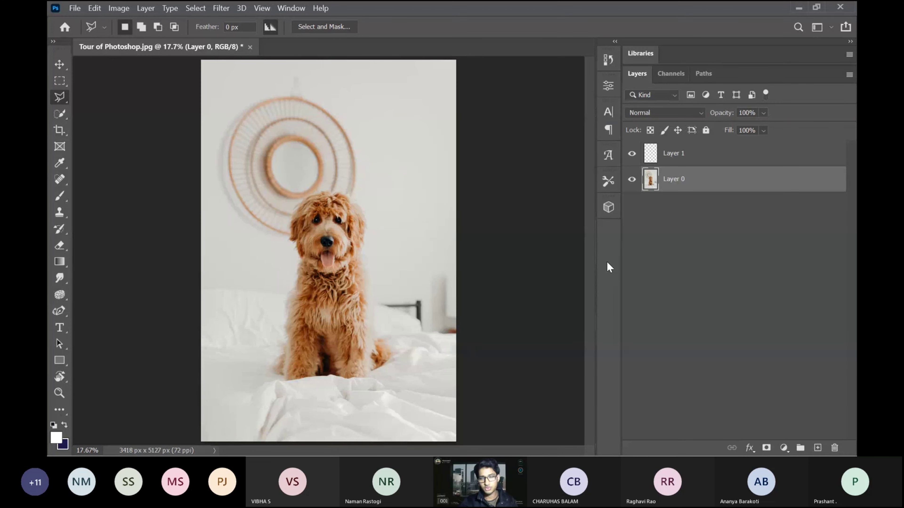
Step: With Layer 1 active, examine the dog photo at several magnifications, ending close up on the black bed frame beside the dog
{"action": "left_click", "coordinate": [742, 164]}
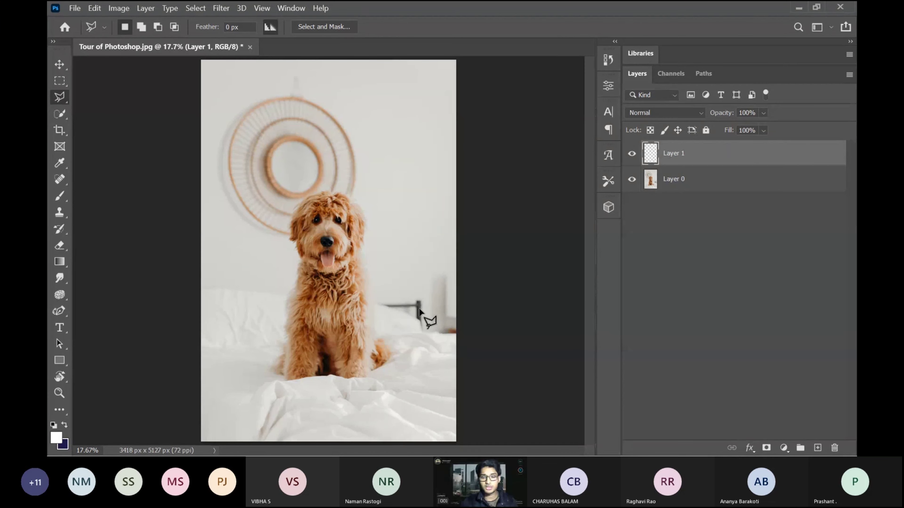
{"action": "key", "text": "ctrl+plus"}
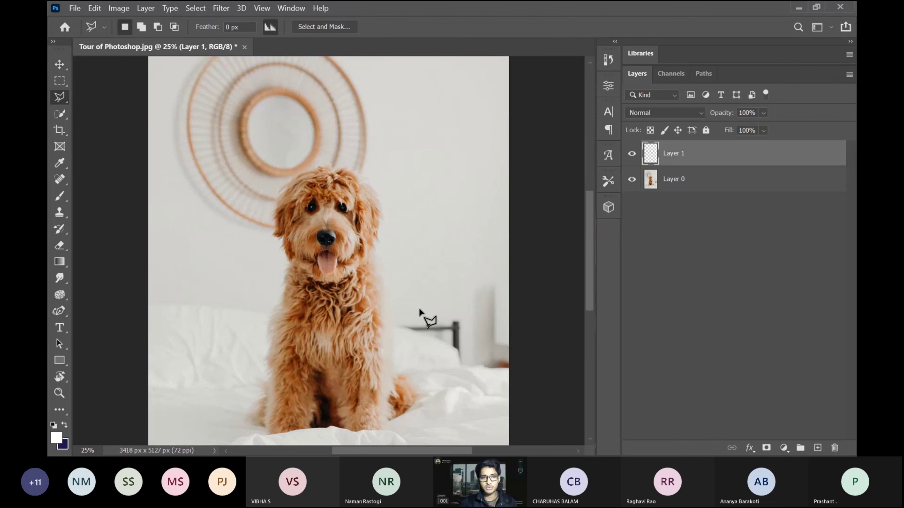
{"action": "key", "text": "ctrl+plus"}
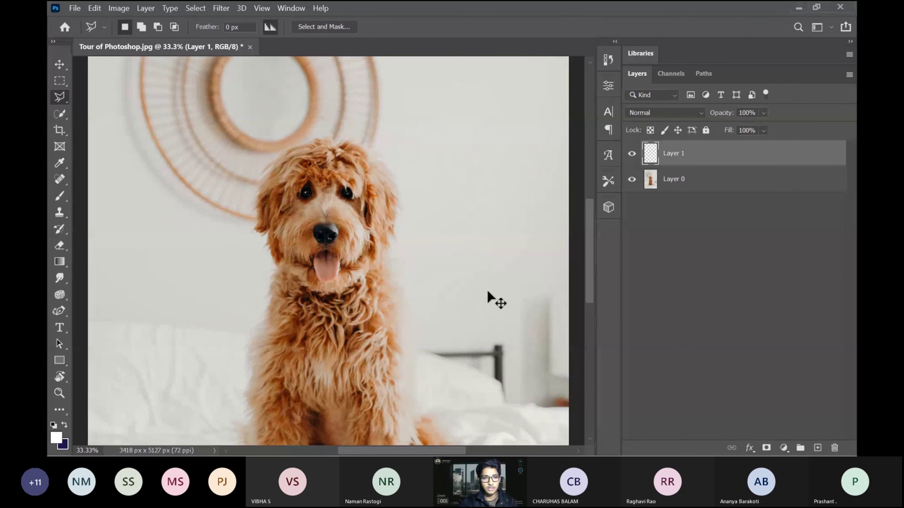
{"action": "key", "text": "ctrl+0"}
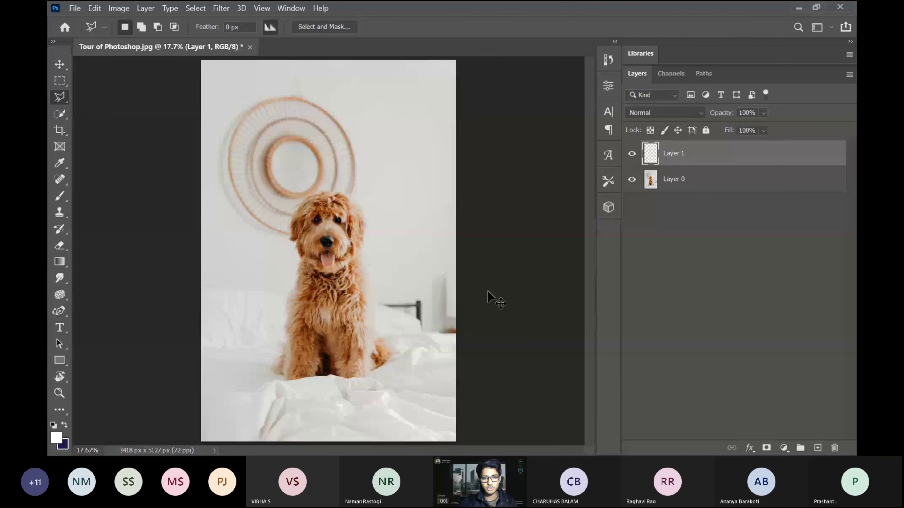
{"action": "key", "text": "ctrl+plus"}
{"action": "key", "text": "ctrl+plus"}
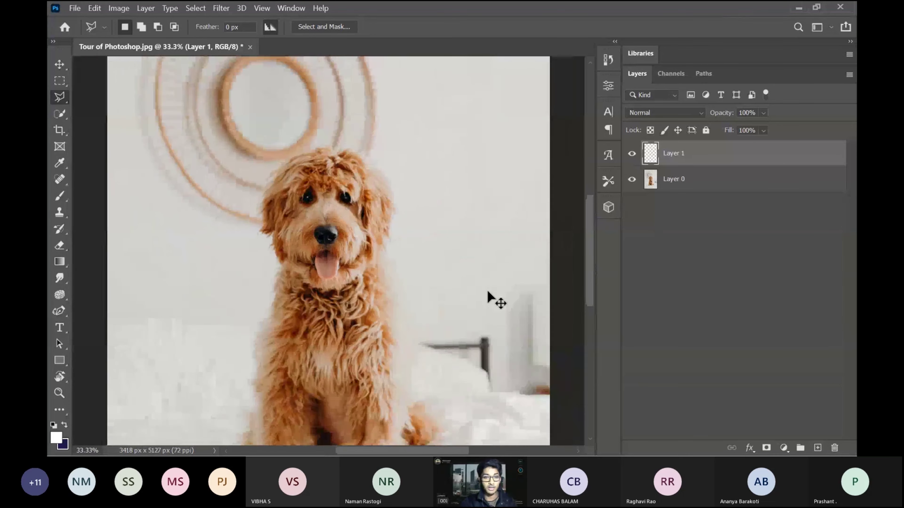
{"action": "key", "text": "ctrl+minus"}
{"action": "key", "text": "ctrl+0"}
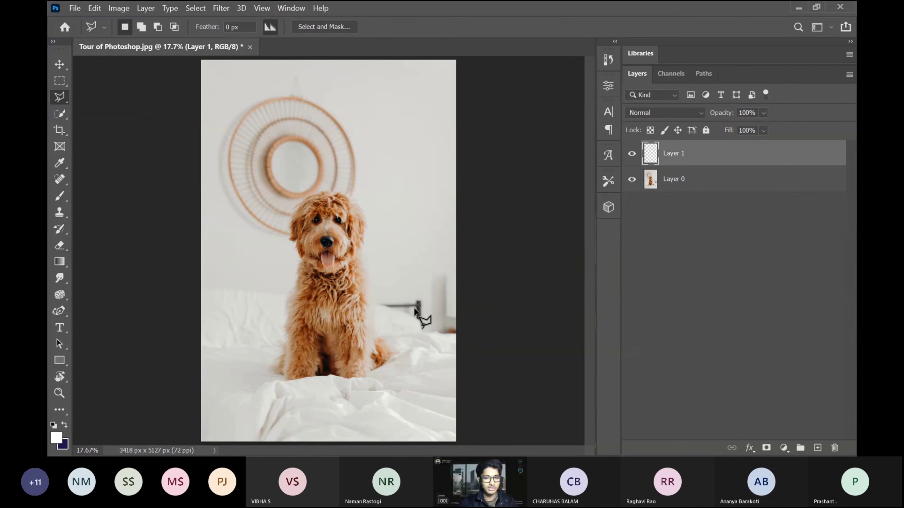
{"action": "key", "text": "ctrl+plus"}
{"action": "key", "text": "ctrl+plus"}
{"action": "key", "text": "ctrl+plus"}
{"action": "key", "text": "ctrl+plus"}
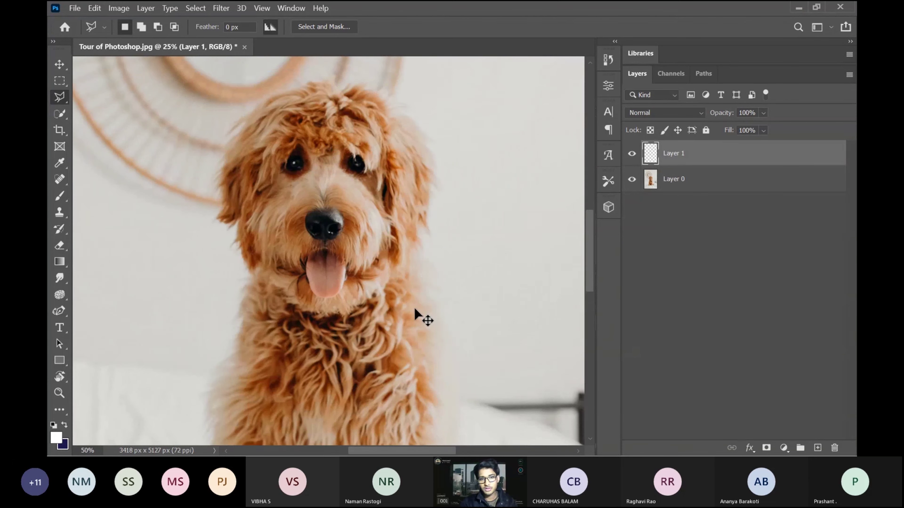
{"action": "scroll", "coordinate": [415, 312], "scroll_direction": "down", "scroll_amount": 3}
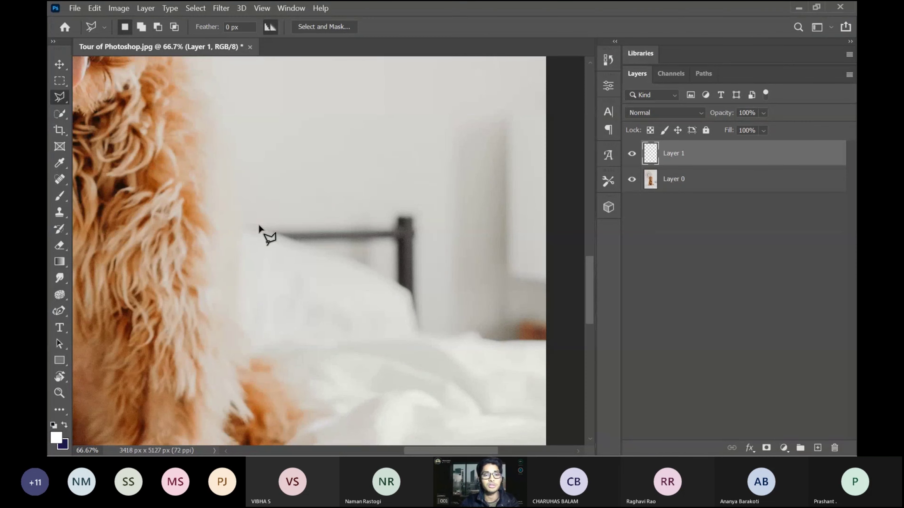
Step: Activate the Spot Healing Brush and enlarge its brush size to 100
{"action": "left_click", "coordinate": [60, 183]}
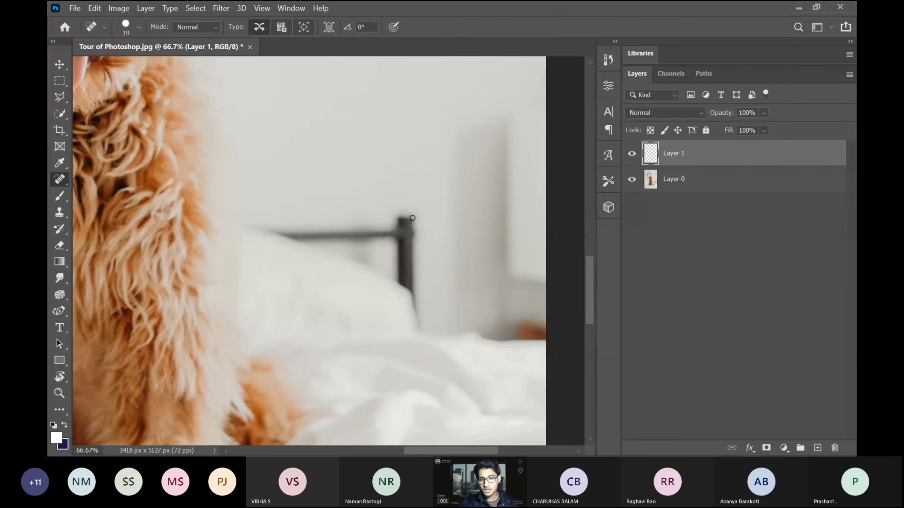
{"action": "key", "text": "bracketright"}
{"action": "key", "text": "bracketright"}
{"action": "key", "text": "bracketright"}
{"action": "key", "text": "bracketright"}
{"action": "key", "text": "bracketright"}
{"action": "key", "text": "bracketright"}
{"action": "key", "text": "bracketright"}
{"action": "key", "text": "bracketright"}
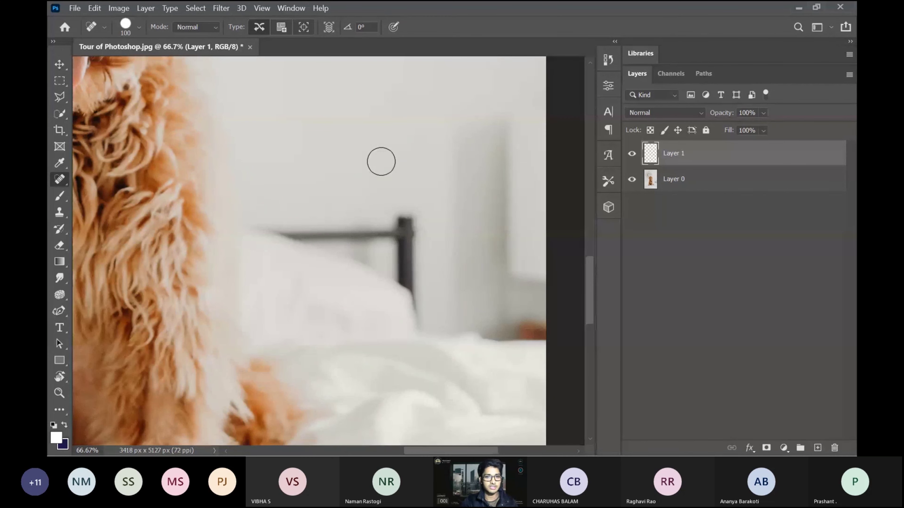
Step: Vary the brush size, return it to 100, and try to heal the top of the bedpost on the empty Layer 1
{"action": "key", "text": "bracketright"}
{"action": "key", "text": "bracketright"}
{"action": "key", "text": "bracketright"}
{"action": "key", "text": "bracketright"}
{"action": "key", "text": "bracketright"}
{"action": "key", "text": "bracketleft"}
{"action": "key", "text": "bracketleft"}
{"action": "key", "text": "bracketleft"}
{"action": "key", "text": "bracketleft"}
{"action": "key", "text": "bracketleft"}
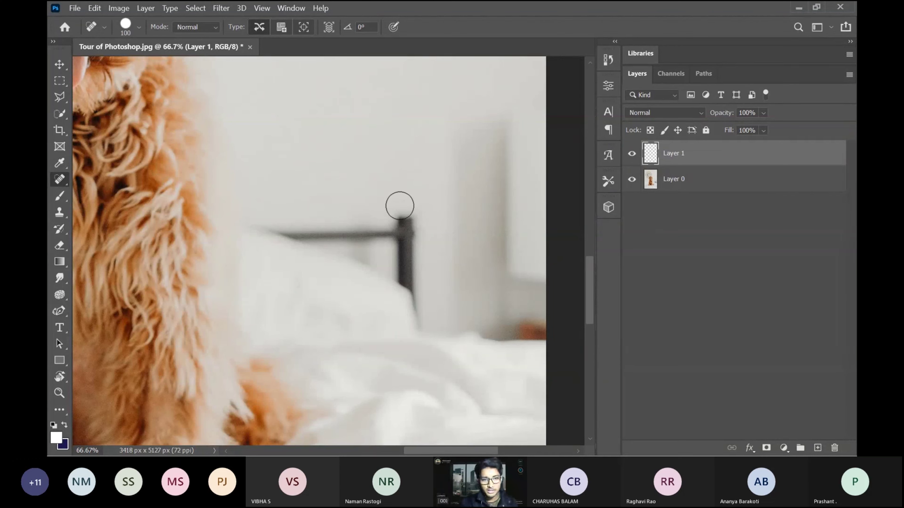
{"action": "left_click_drag", "start_coordinate": [400, 206], "coordinate": [404, 253]}
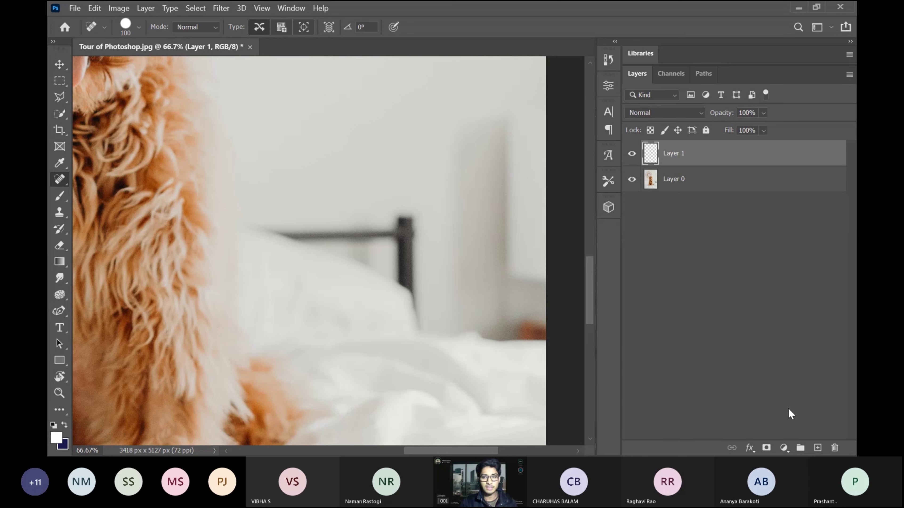
Step: Hide and show Layer 0 twice to check what Layer 1 contains by itself
{"action": "left_click", "coordinate": [632, 180]}
{"action": "key", "text": "ctrl+0"}
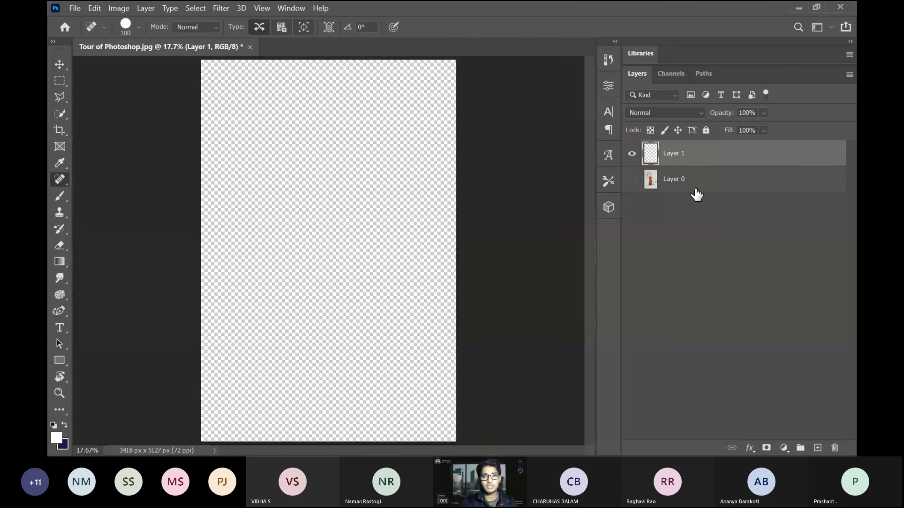
{"action": "left_click", "coordinate": [632, 180]}
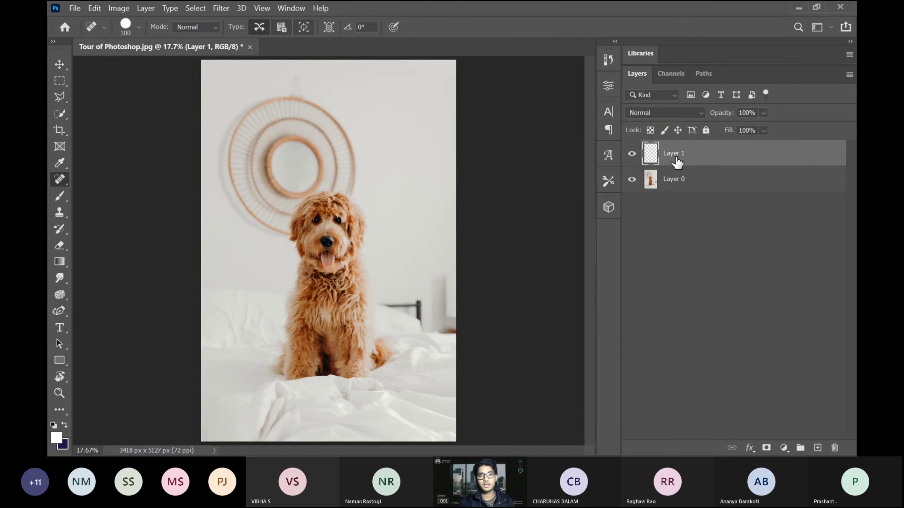
{"action": "left_click", "coordinate": [632, 180]}
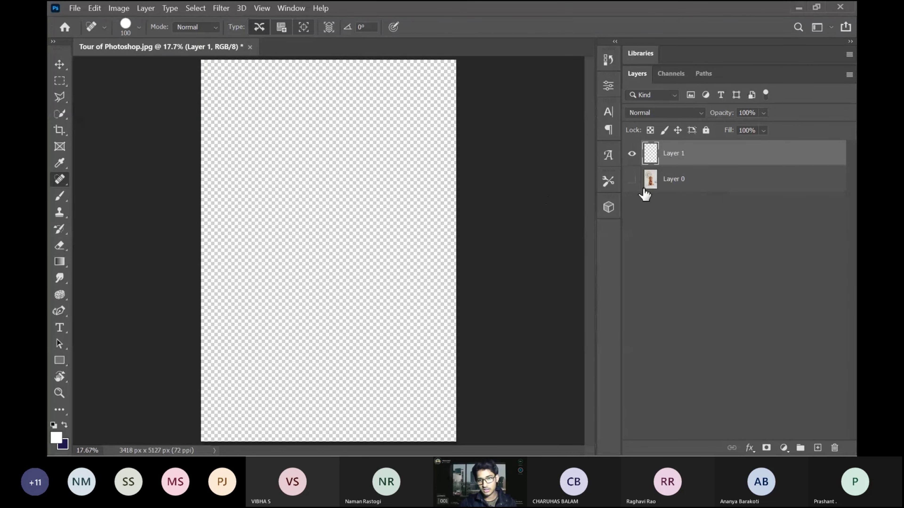
{"action": "left_click", "coordinate": [632, 180]}
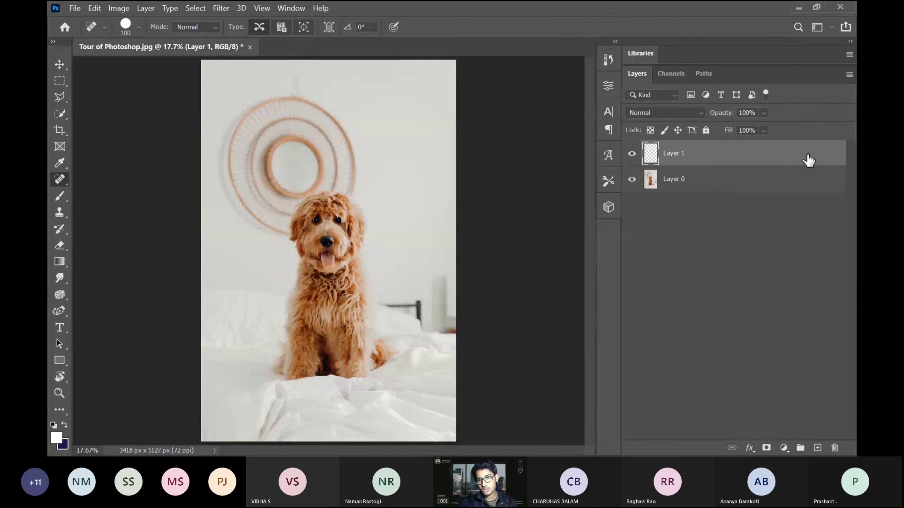
Step: Duplicate the photo layer Layer 0 and delete the empty Layer 1
{"action": "left_click", "coordinate": [786, 179]}
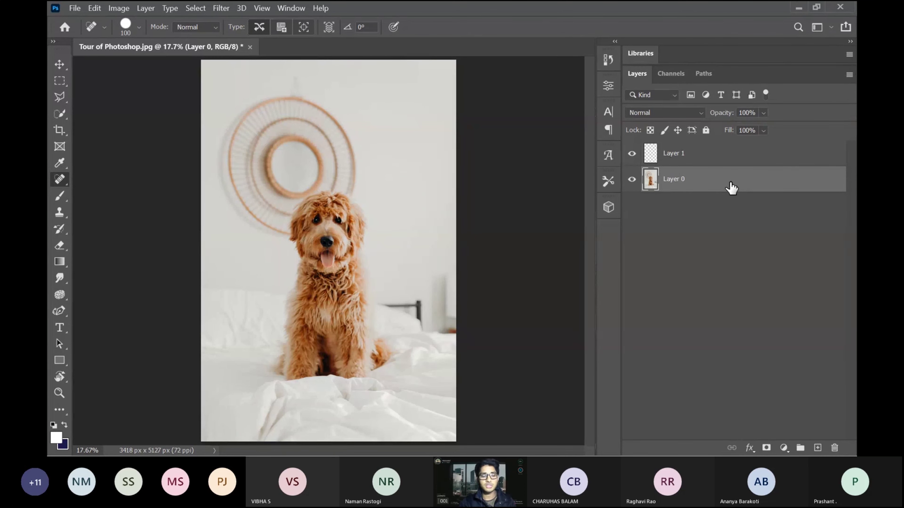
{"action": "left_click_drag", "start_coordinate": [800, 187], "coordinate": [818, 446]}
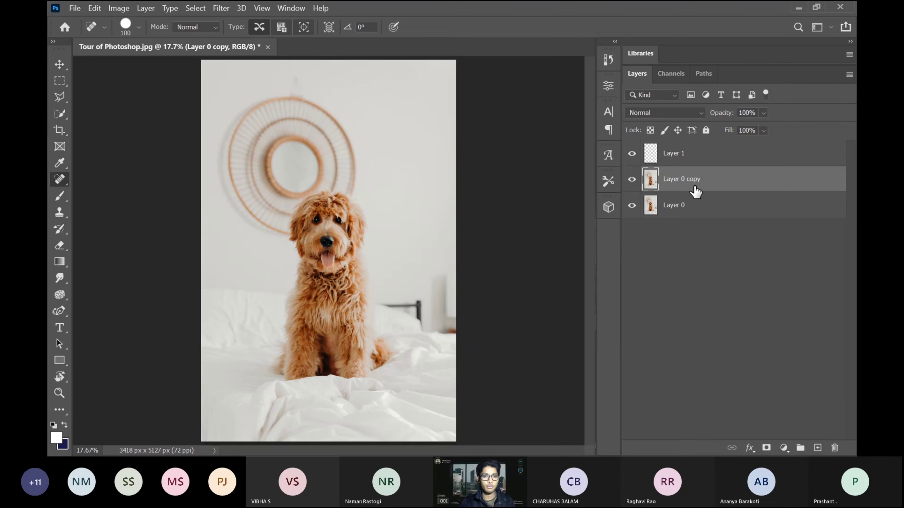
{"action": "left_click", "coordinate": [782, 155]}
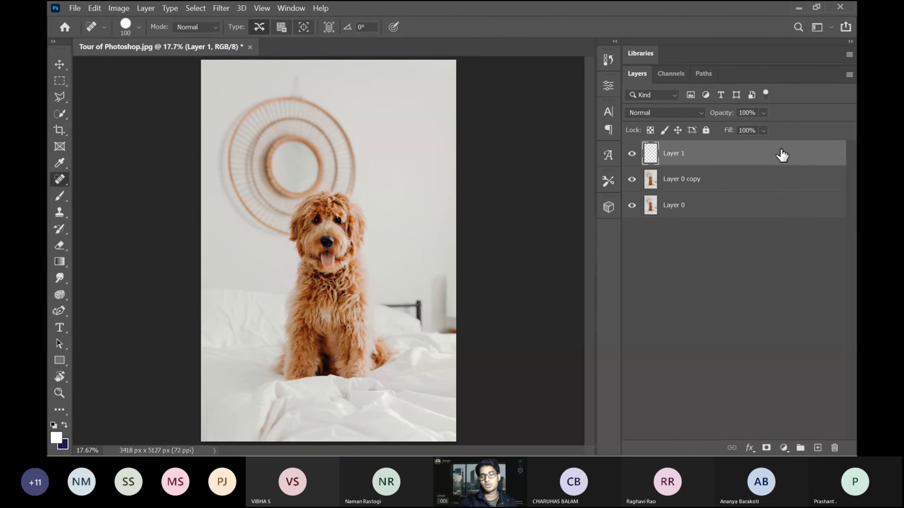
{"action": "key", "text": "Delete"}
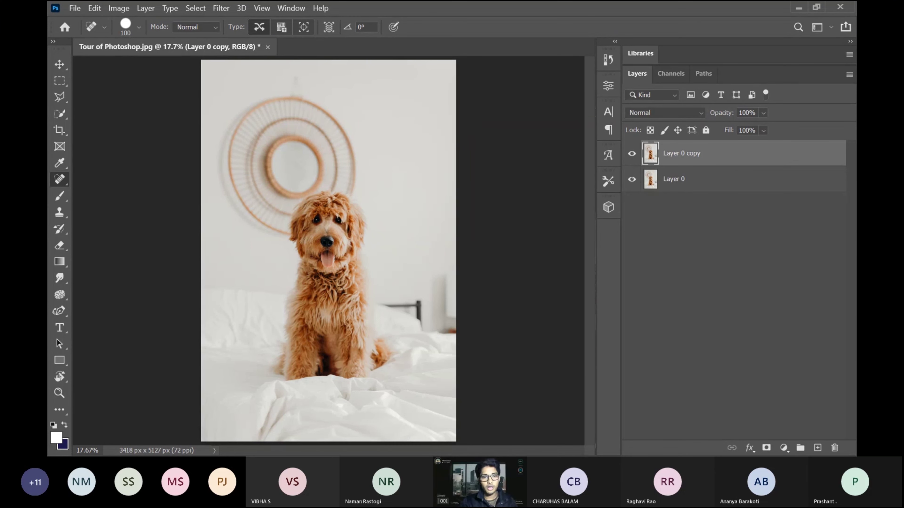
Step: Heal away the upper part of the black bedpost on Layer 0 copy with the Spot Healing Brush
{"action": "key", "text": "ctrl+plus"}
{"action": "key", "text": "ctrl+plus"}
{"action": "scroll", "coordinate": [341, 290], "scroll_direction": "right", "scroll_amount": 3}
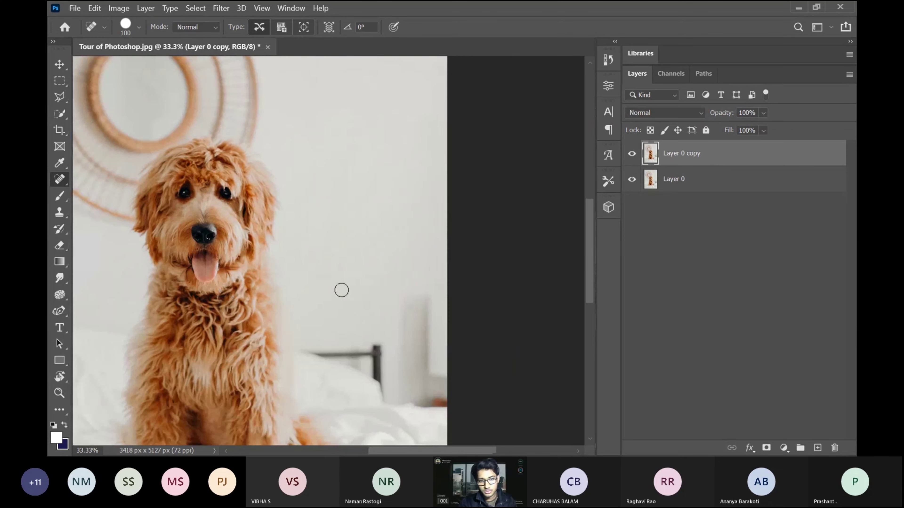
{"action": "key", "text": "ctrl+plus"}
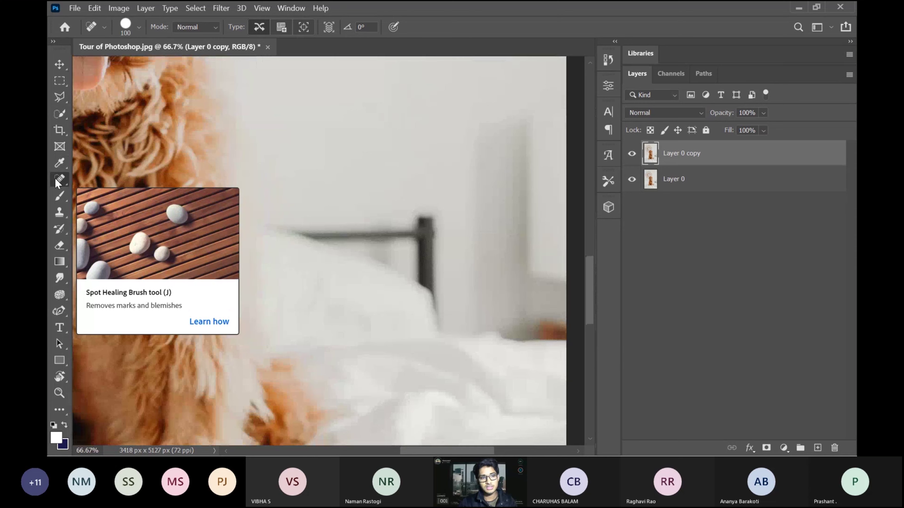
{"action": "mouse_move", "coordinate": [422, 214]}
{"action": "left_mouse_down"}
{"action": "mouse_move", "coordinate": [420, 268]}
{"action": "mouse_move", "coordinate": [427, 263]}
{"action": "left_mouse_up"}
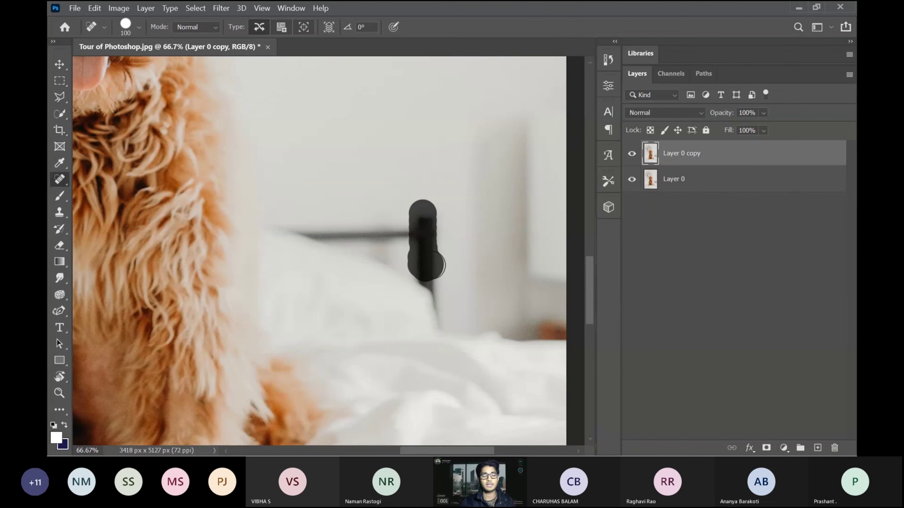
{"action": "left_click_drag", "start_coordinate": [431, 266], "coordinate": [430, 265]}
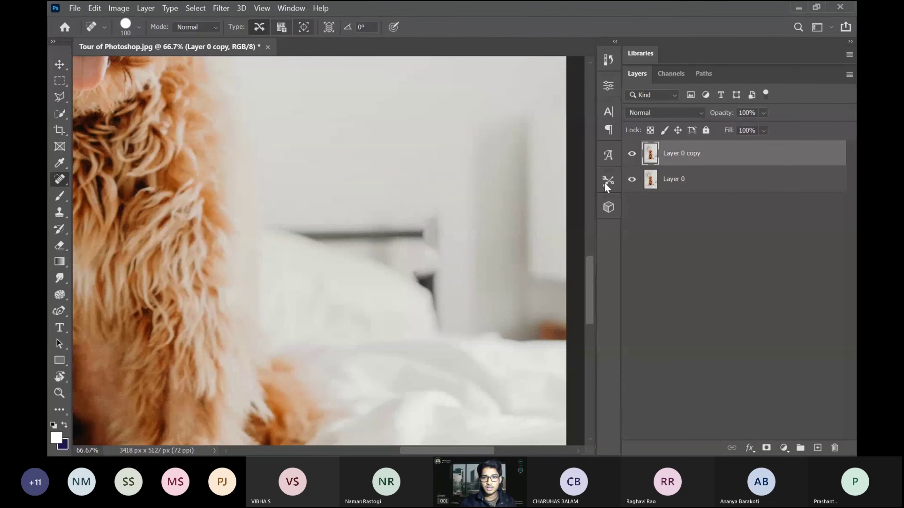
Step: Heal away the bed frame's horizontal rail above the pillow with several strokes
{"action": "mouse_move", "coordinate": [373, 233]}
{"action": "left_mouse_down"}
{"action": "mouse_move", "coordinate": [436, 245]}
{"action": "mouse_move", "coordinate": [432, 212]}
{"action": "mouse_move", "coordinate": [427, 235]}
{"action": "left_mouse_up"}
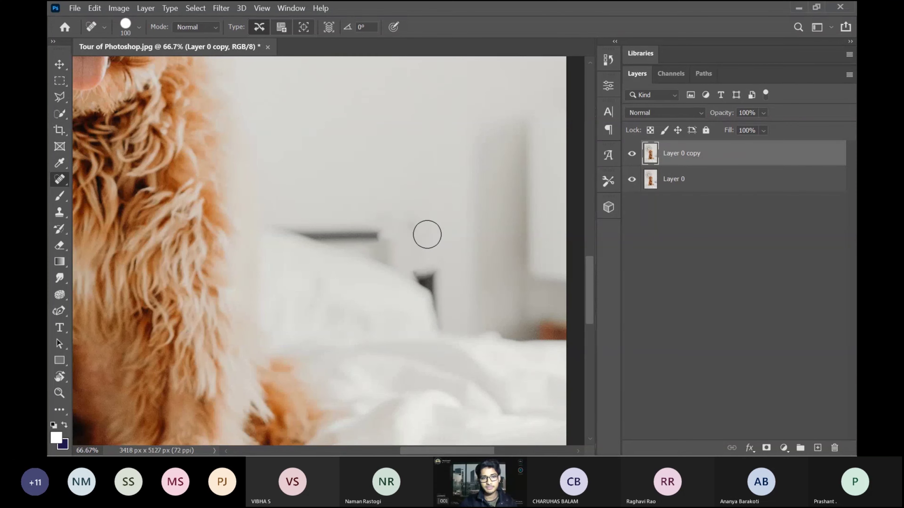
{"action": "mouse_move", "coordinate": [365, 227]}
{"action": "left_mouse_down"}
{"action": "mouse_move", "coordinate": [371, 233]}
{"action": "mouse_move", "coordinate": [311, 218]}
{"action": "mouse_move", "coordinate": [402, 241]}
{"action": "mouse_move", "coordinate": [433, 276]}
{"action": "mouse_move", "coordinate": [422, 268]}
{"action": "left_mouse_up"}
{"action": "mouse_move", "coordinate": [372, 231]}
{"action": "left_mouse_down"}
{"action": "mouse_move", "coordinate": [383, 239]}
{"action": "mouse_move", "coordinate": [404, 233]}
{"action": "left_mouse_up"}
Step: Reduce the healing brush to size 50 and retouch the dark rail remnant at the pillow's upper edge near the dog
{"action": "key", "text": "ctrl+plus"}
{"action": "key", "text": "ctrl+plus"}
{"action": "key", "text": "bracketleft"}
{"action": "key", "text": "bracketleft"}
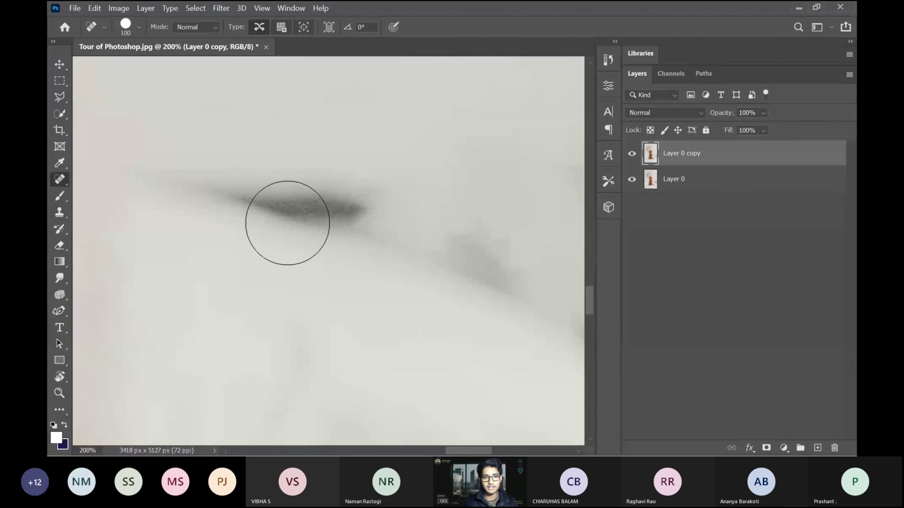
{"action": "key", "text": "bracketleft"}
{"action": "key", "text": "bracketleft"}
{"action": "key", "text": "bracketleft"}
{"action": "mouse_move", "coordinate": [374, 207]}
{"action": "left_mouse_down"}
{"action": "mouse_move", "coordinate": [299, 185]}
{"action": "mouse_move", "coordinate": [332, 207]}
{"action": "mouse_move", "coordinate": [274, 188]}
{"action": "mouse_move", "coordinate": [366, 209]}
{"action": "mouse_move", "coordinate": [332, 202]}
{"action": "left_mouse_up"}
{"action": "key", "text": "ctrl+0"}
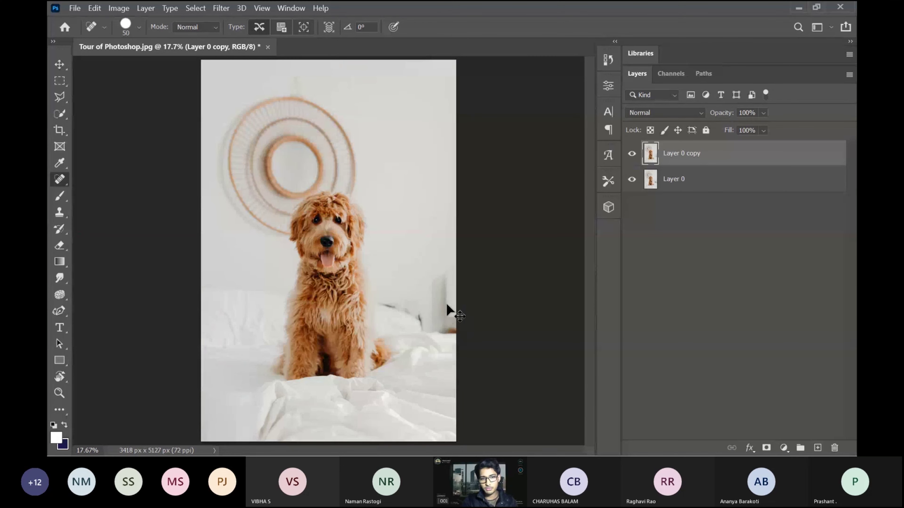
Step: Heal the bed frame remnants along the pillow's sloping edge with the size 50 brush
{"action": "scroll", "coordinate": [447, 304], "scroll_direction": "up", "scroll_amount": 2}
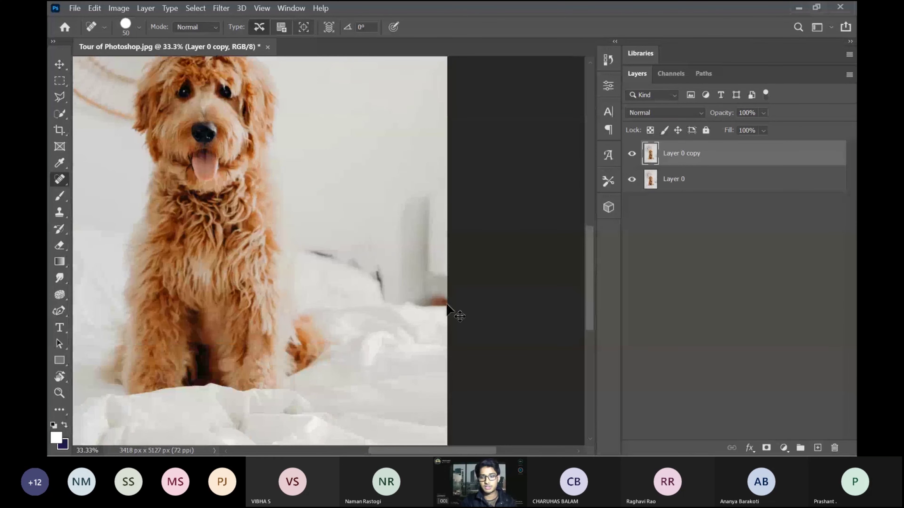
{"action": "scroll", "coordinate": [447, 304], "scroll_direction": "up", "scroll_amount": 2}
{"action": "mouse_move", "coordinate": [386, 243]}
{"action": "left_mouse_down"}
{"action": "mouse_move", "coordinate": [429, 290]}
{"action": "mouse_move", "coordinate": [431, 311]}
{"action": "mouse_move", "coordinate": [458, 319]}
{"action": "left_mouse_up"}
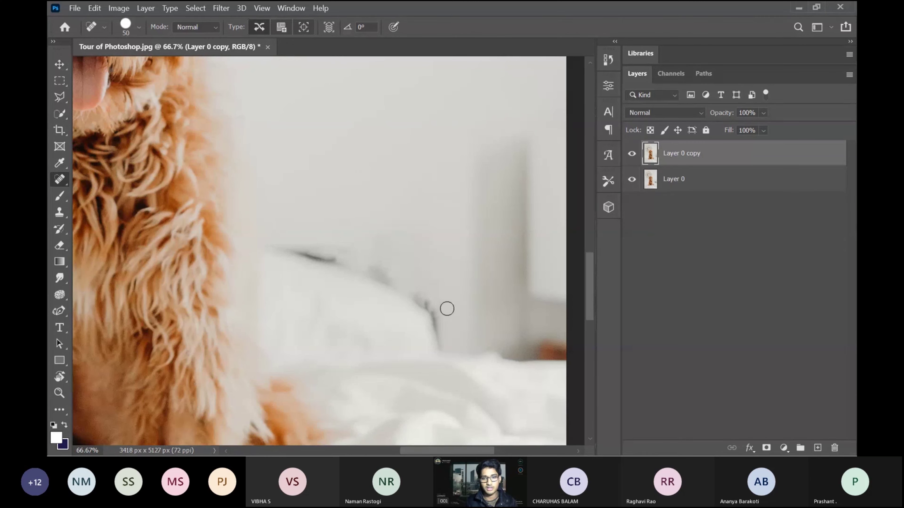
Step: Reduce the healing brush to size 15 and retouch the small smudge midway along the pillow's edge
{"action": "key", "text": "bracketleft"}
{"action": "key", "text": "bracketleft"}
{"action": "key", "text": "bracketleft"}
{"action": "key", "text": "bracketleft"}
{"action": "key", "text": "bracketleft"}
{"action": "key", "text": "bracketleft"}
{"action": "key", "text": "bracketleft"}
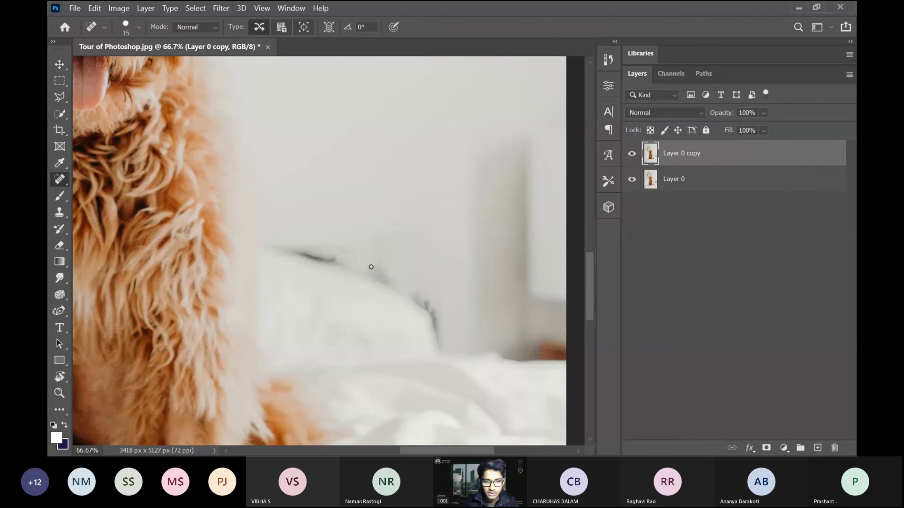
{"action": "left_click_drag", "start_coordinate": [393, 284], "coordinate": [398, 274]}
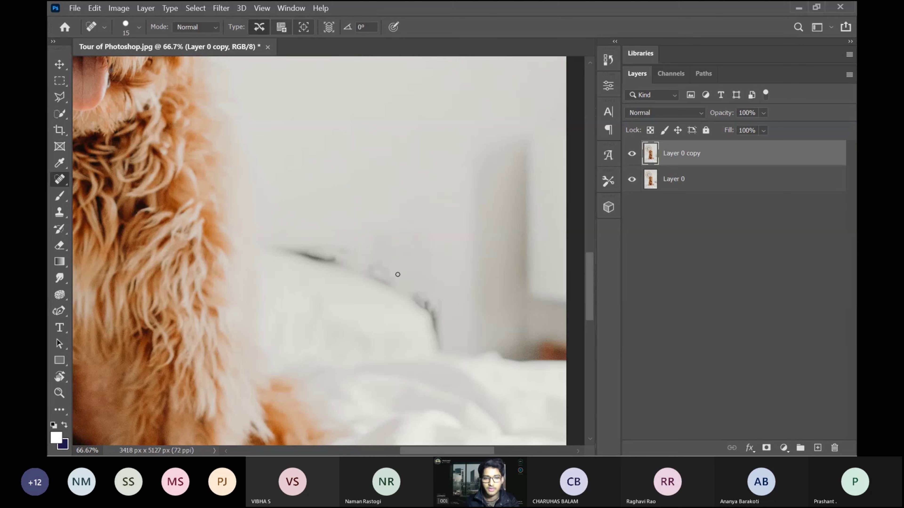
{"action": "key", "text": "ctrl+0"}
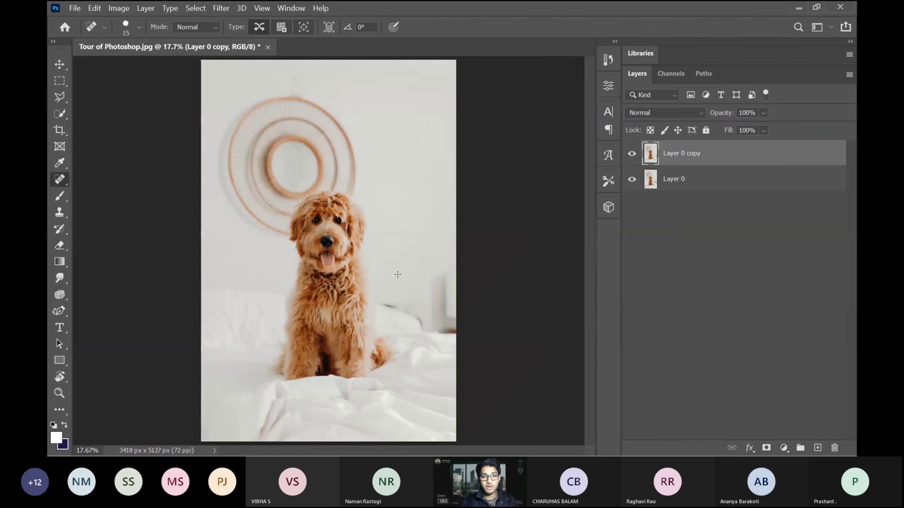
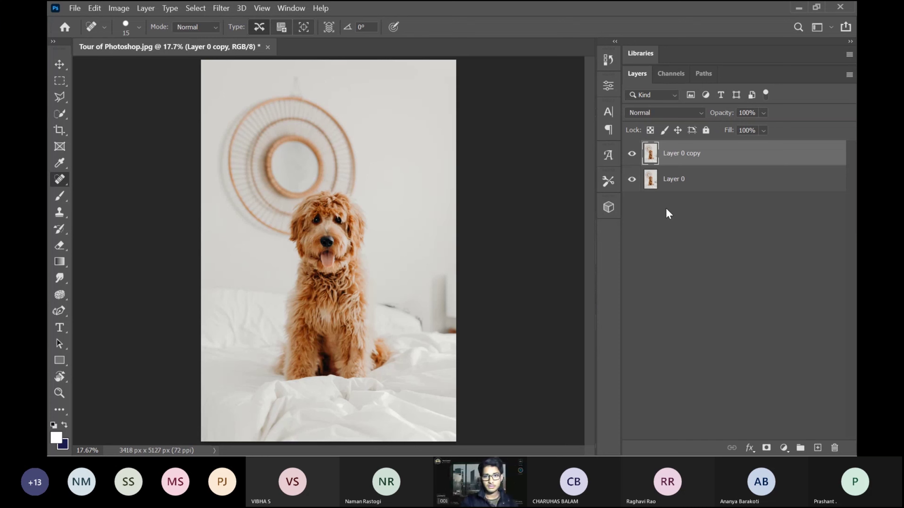
Step: Save the retouched image on the computer as the JPEG "Tour of Photoshop" in Downloads, at quality 12 (Maximum), Baseline Optimized
{"action": "left_click", "coordinate": [74, 8]}
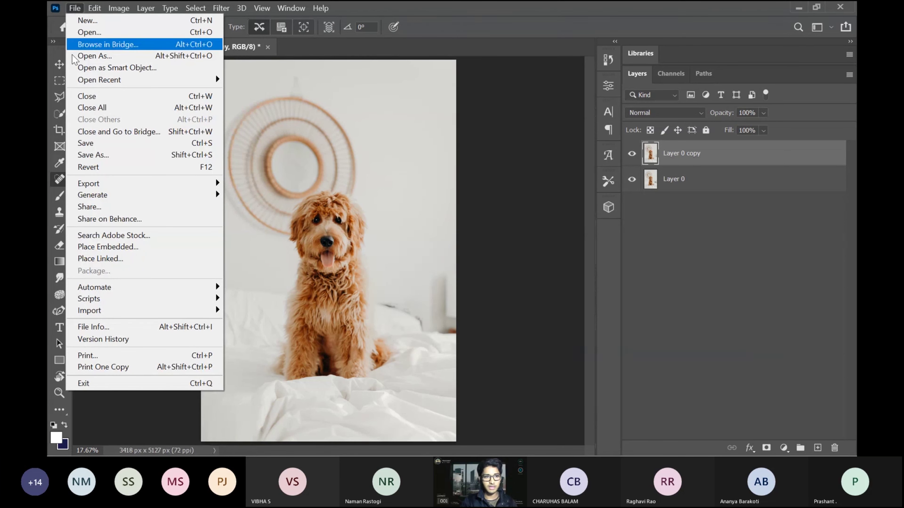
{"action": "left_click", "coordinate": [74, 156]}
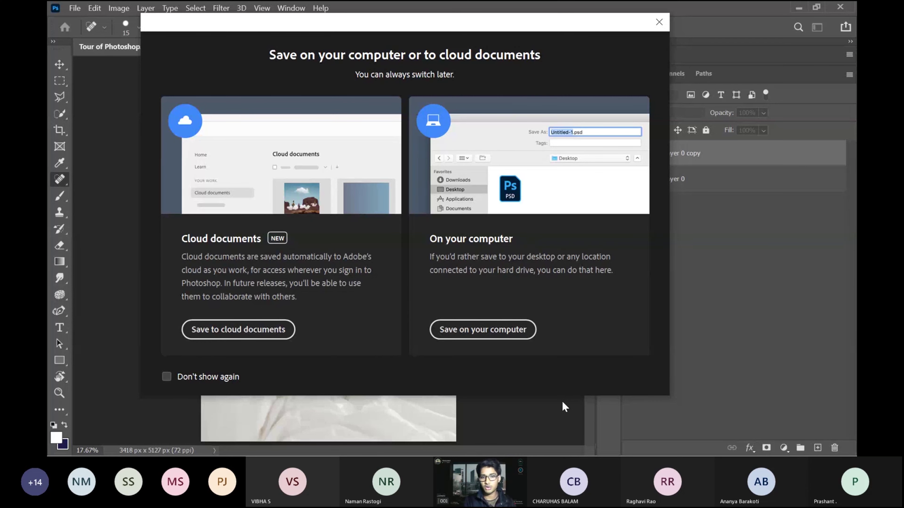
{"action": "left_click", "coordinate": [496, 329]}
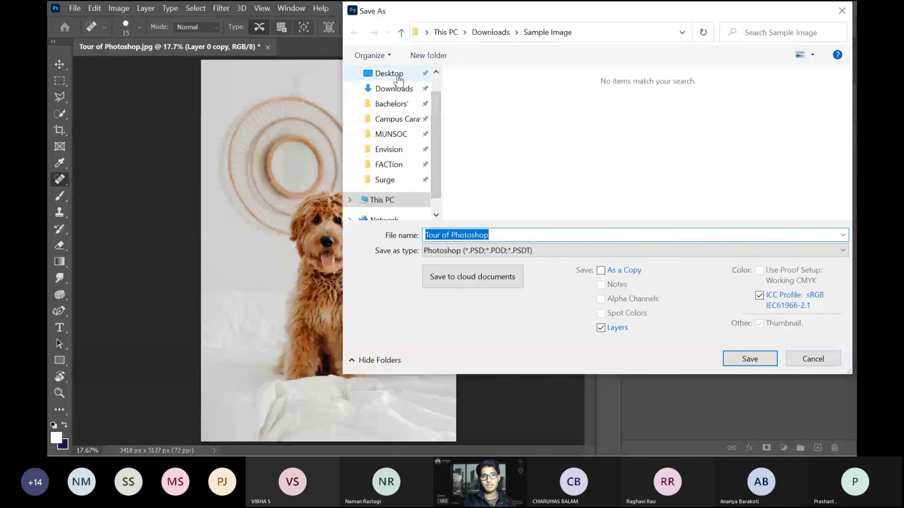
{"action": "left_click", "coordinate": [394, 88]}
{"action": "left_click", "coordinate": [491, 248]}
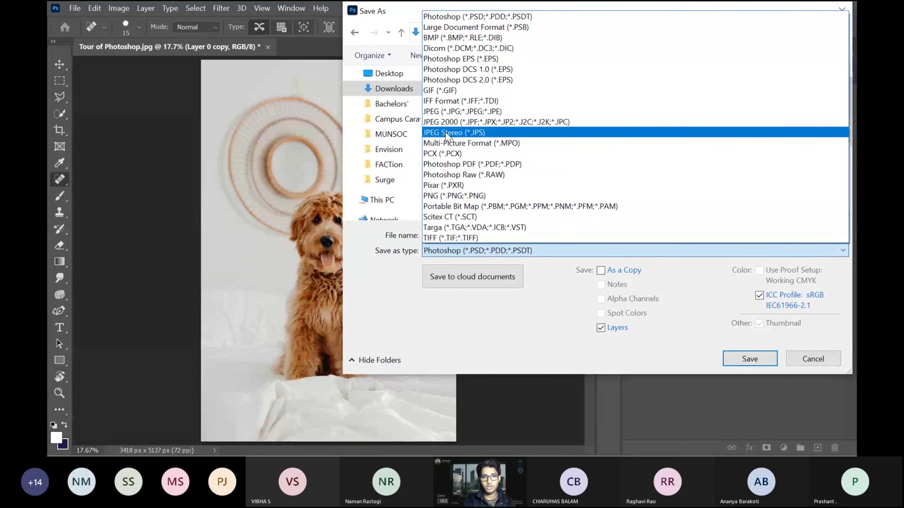
{"action": "left_click", "coordinate": [447, 111]}
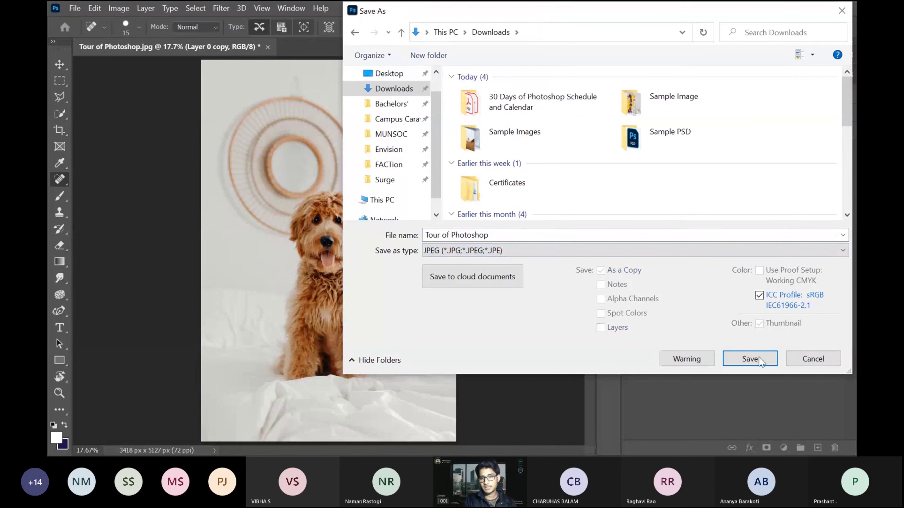
{"action": "left_click", "coordinate": [753, 361]}
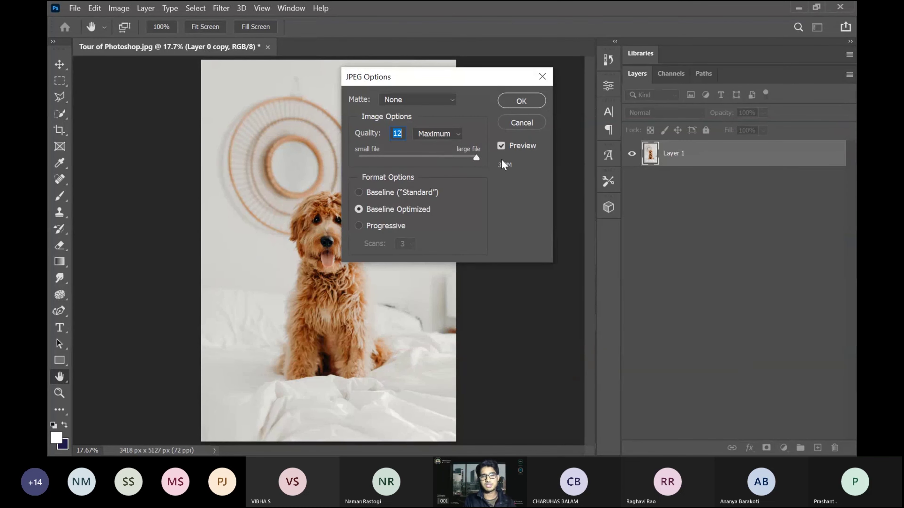
{"action": "left_click_drag", "start_coordinate": [409, 156], "coordinate": [477, 165]}
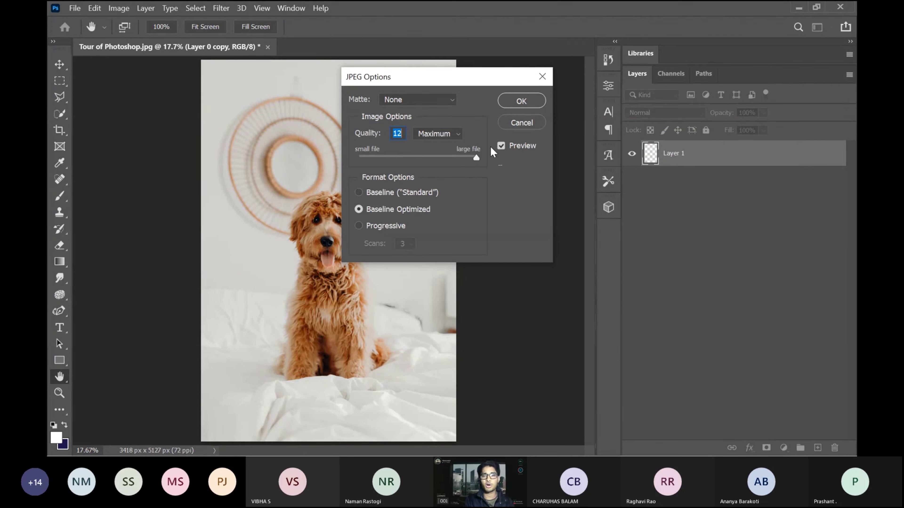
{"action": "left_click", "coordinate": [521, 101]}
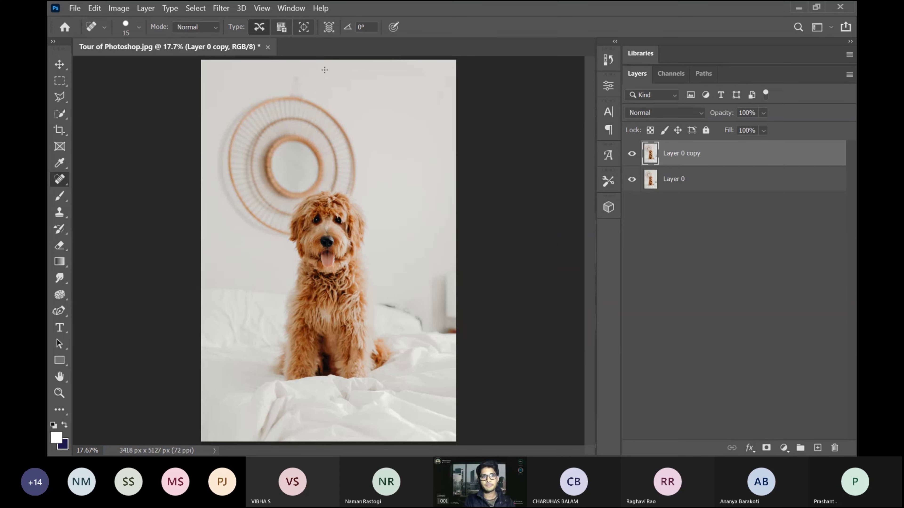
Step: Open the Tour of Photoshop JPG file from the Downloads folder as a second document
{"action": "left_click", "coordinate": [75, 8]}
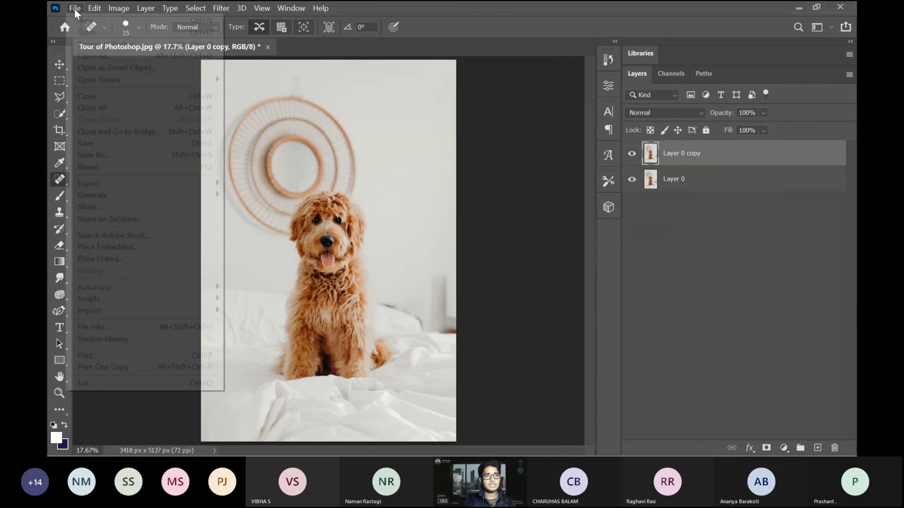
{"action": "left_click", "coordinate": [81, 34]}
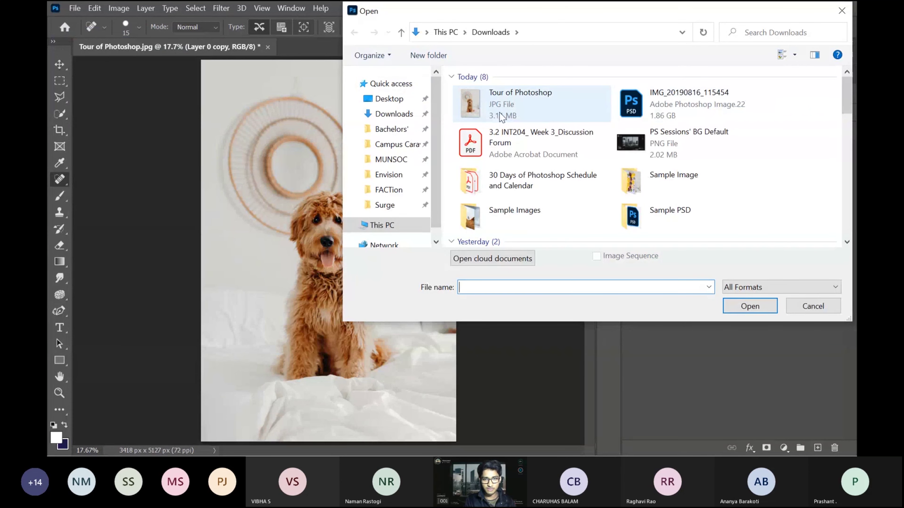
{"action": "left_click", "coordinate": [502, 116]}
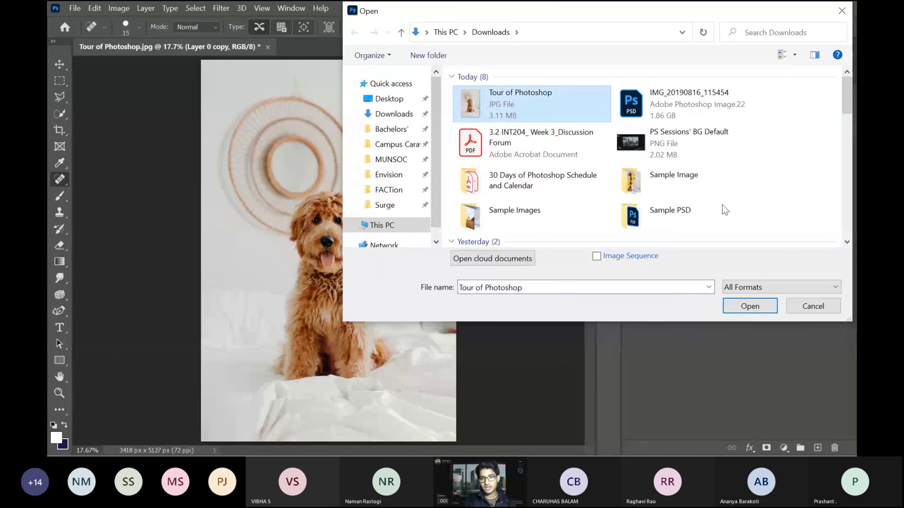
{"action": "left_click", "coordinate": [750, 307]}
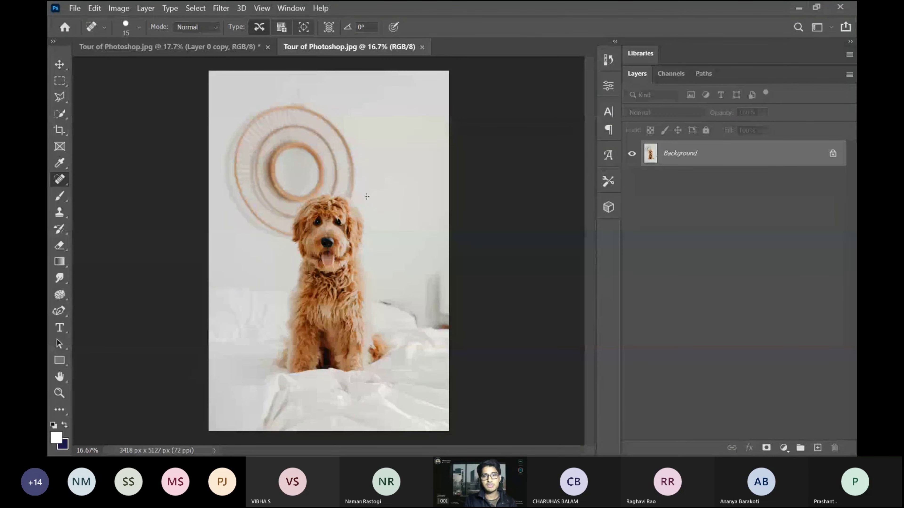
Step: Compare the layers of the layered original and the reopened JPG, toggling the visibility of Layer 0 copy in the original
{"action": "left_click", "coordinate": [217, 47]}
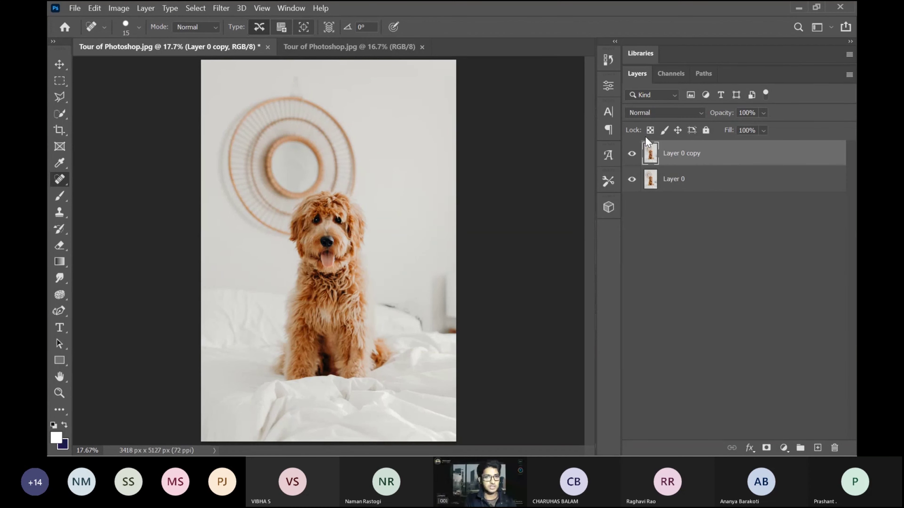
{"action": "left_click", "coordinate": [348, 48]}
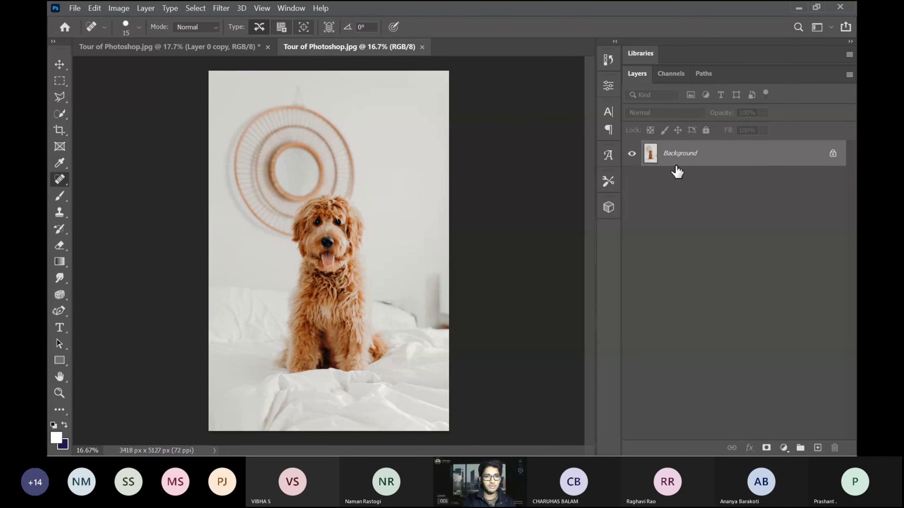
{"action": "left_click", "coordinate": [202, 48]}
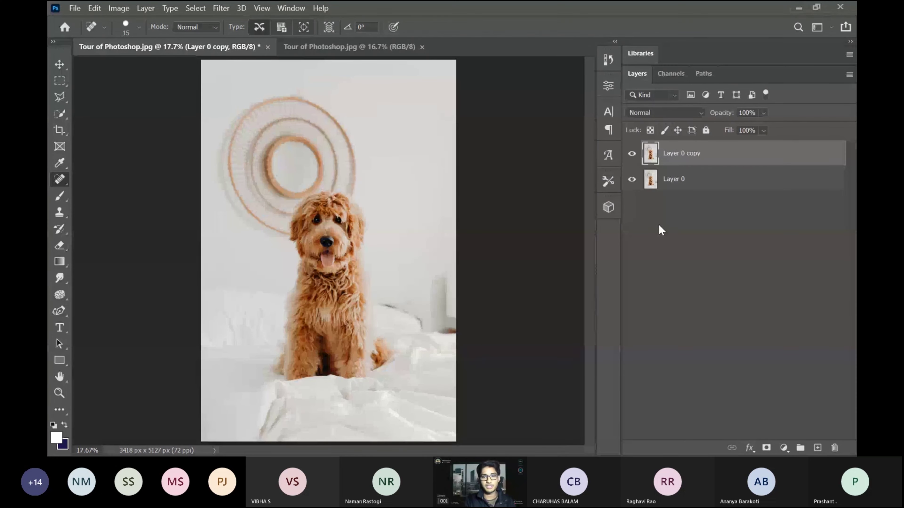
{"action": "left_click", "coordinate": [632, 154]}
{"action": "left_click", "coordinate": [632, 154]}
{"action": "left_click", "coordinate": [632, 154]}
{"action": "left_click", "coordinate": [632, 155]}
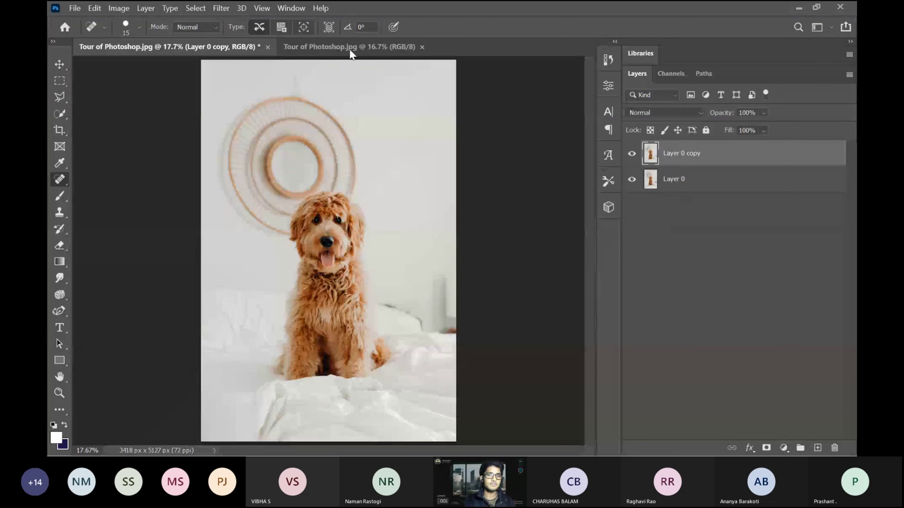
Step: Keep the layered document open and save it to Downloads as the PSD "Tour of Photoshop" with layers included
{"action": "left_click", "coordinate": [268, 47]}
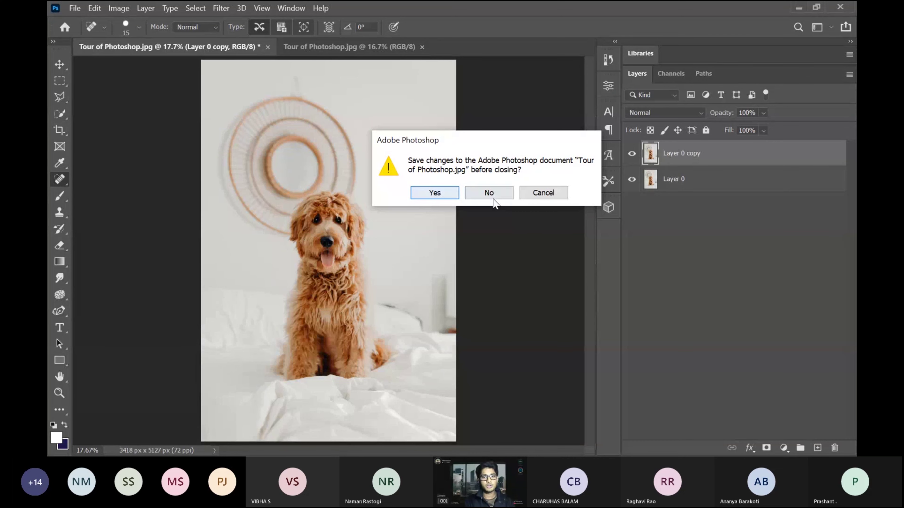
{"action": "key", "text": "Escape"}
{"action": "left_click", "coordinate": [74, 8]}
{"action": "left_click", "coordinate": [93, 151]}
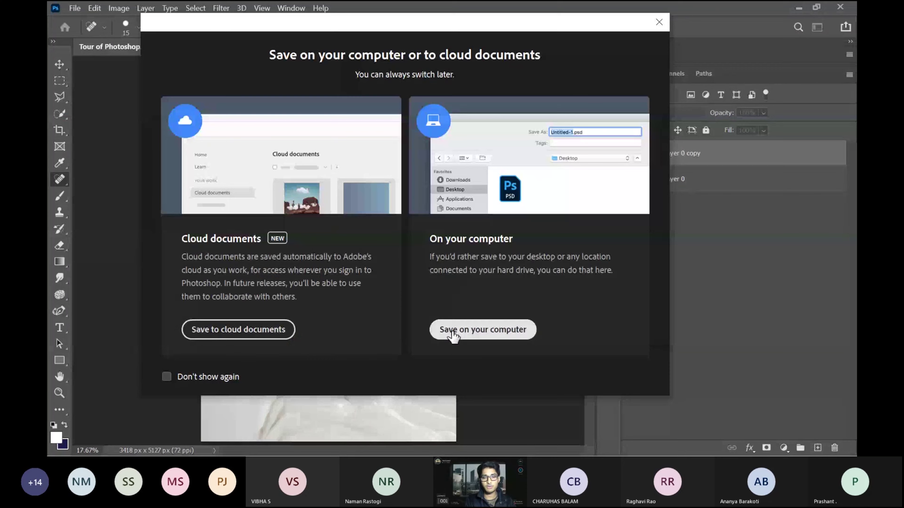
{"action": "left_click", "coordinate": [454, 333]}
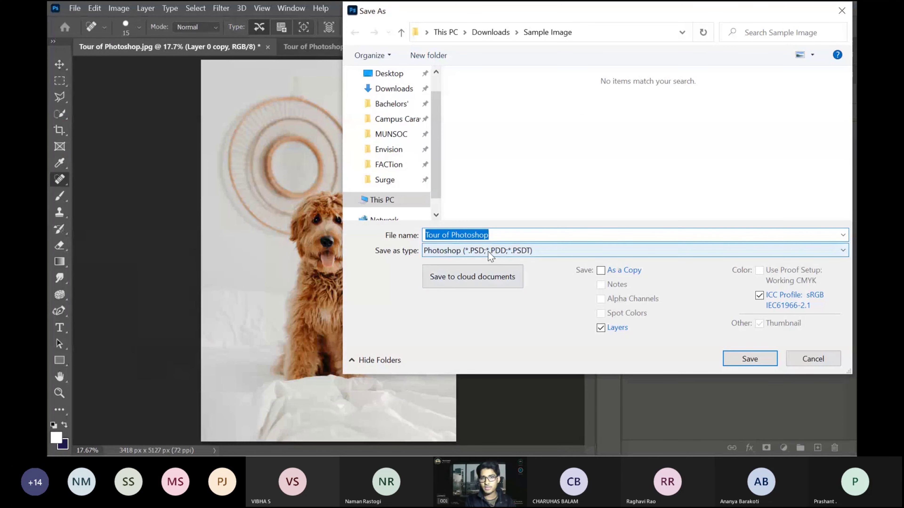
{"action": "left_click", "coordinate": [381, 88]}
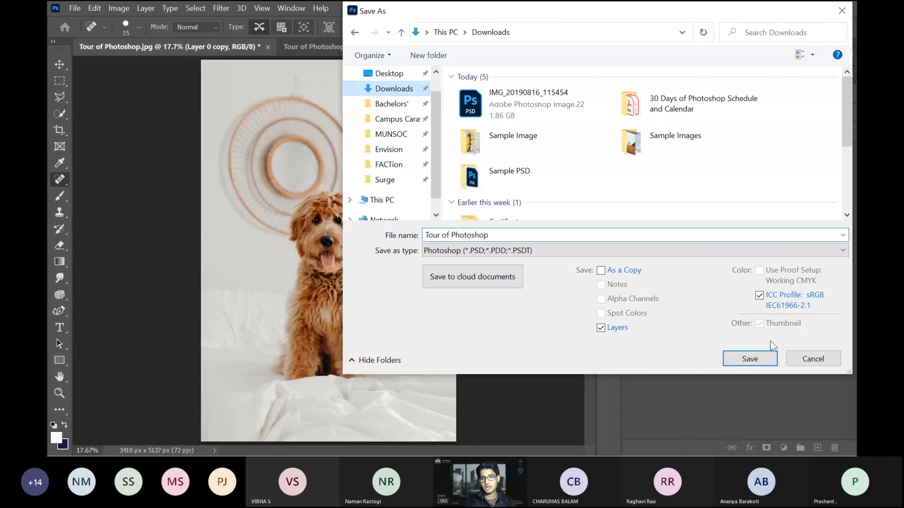
{"action": "left_click", "coordinate": [747, 361]}
{"action": "left_click", "coordinate": [600, 125]}
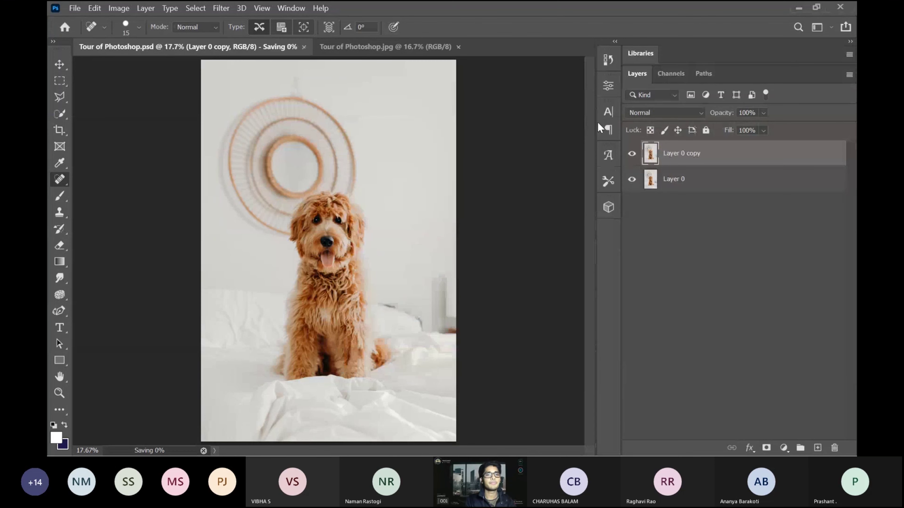
Step: Open the Tour of Photoshop PSD file from the Downloads folder
{"action": "left_click", "coordinate": [74, 8]}
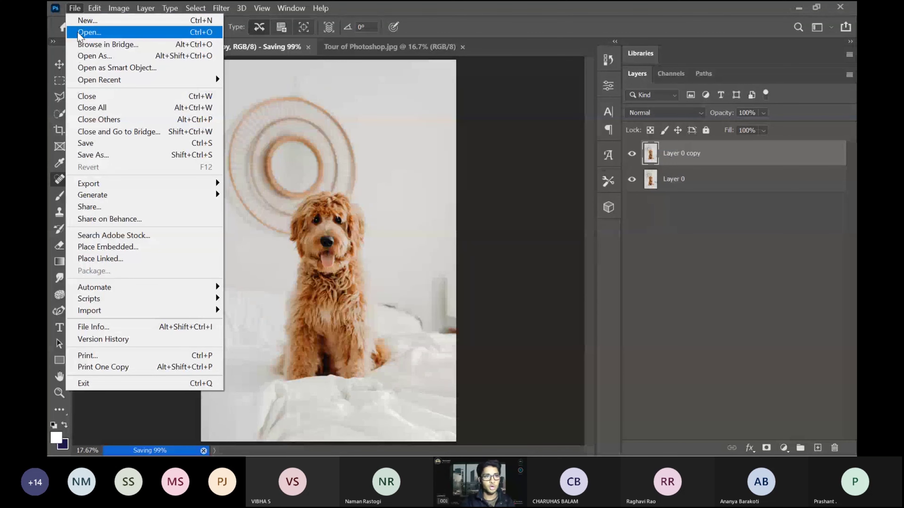
{"action": "left_click", "coordinate": [79, 32]}
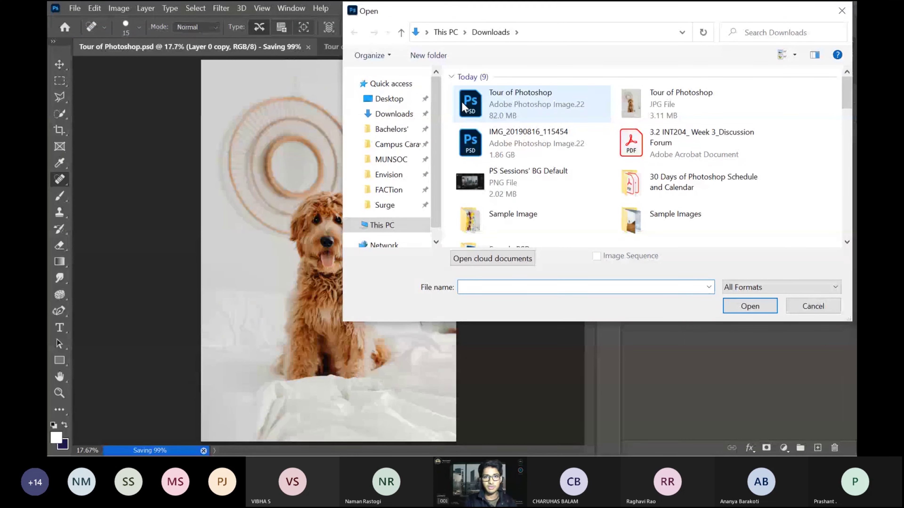
{"action": "left_click", "coordinate": [505, 102]}
{"action": "left_click", "coordinate": [750, 307]}
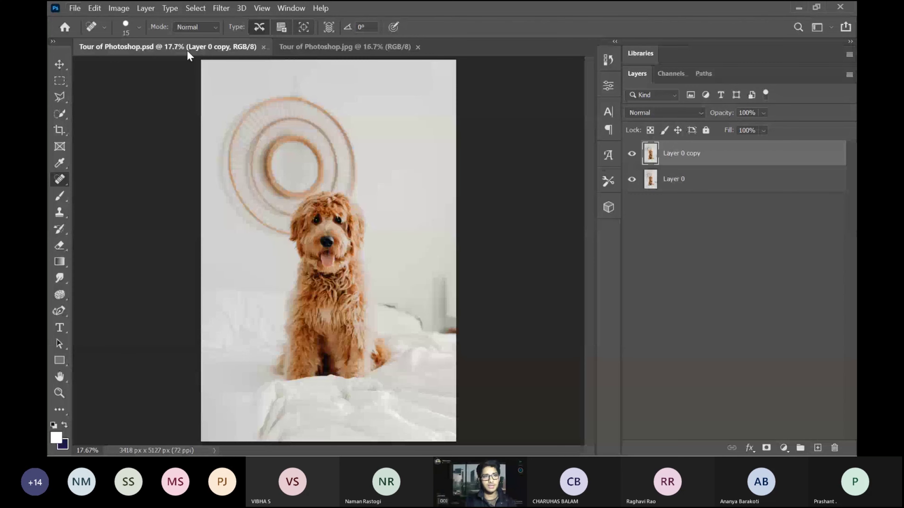
Step: Undock the PSD and JPG documents into floating windows and arrange them side by side for comparison
{"action": "left_click", "coordinate": [316, 53]}
{"action": "left_click_drag", "start_coordinate": [353, 45], "coordinate": [238, 107]}
{"action": "left_click_drag", "start_coordinate": [170, 48], "coordinate": [173, 97]}
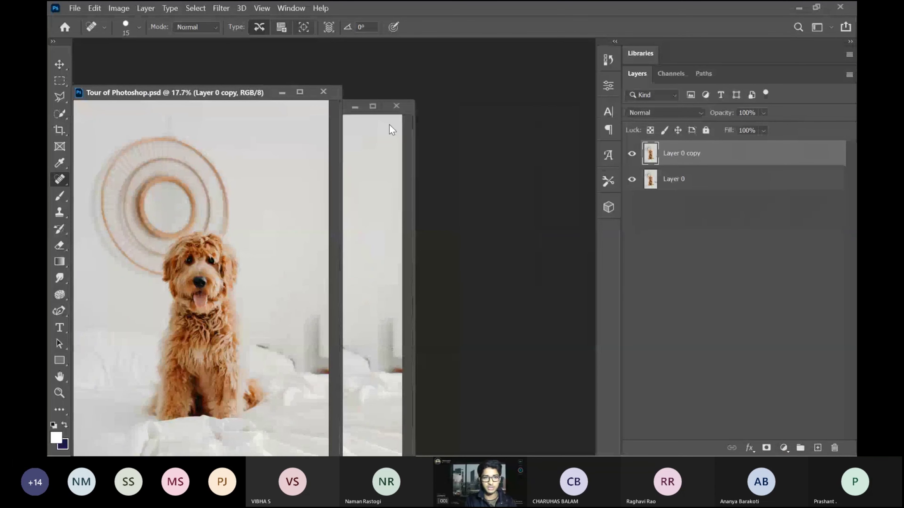
{"action": "left_click", "coordinate": [367, 182]}
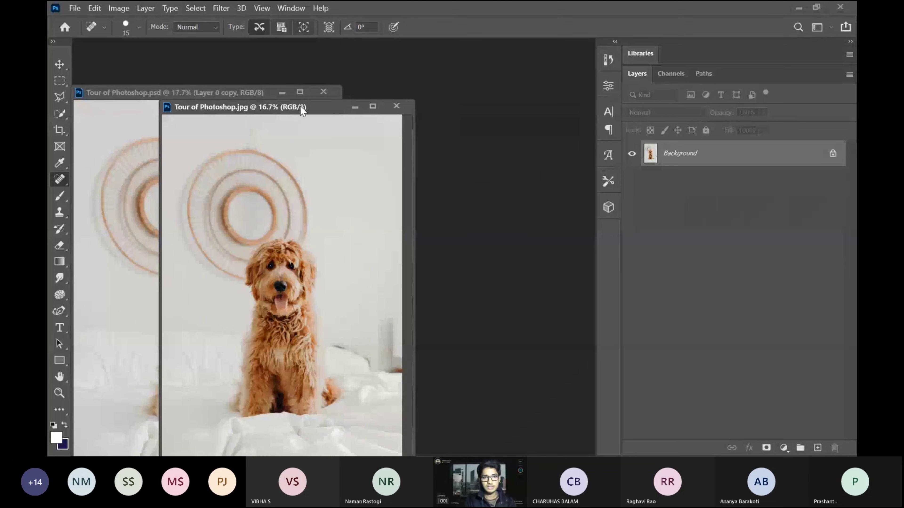
{"action": "left_click_drag", "start_coordinate": [299, 110], "coordinate": [437, 121]}
{"action": "left_click_drag", "start_coordinate": [236, 91], "coordinate": [246, 73]}
{"action": "left_click", "coordinate": [400, 125]}
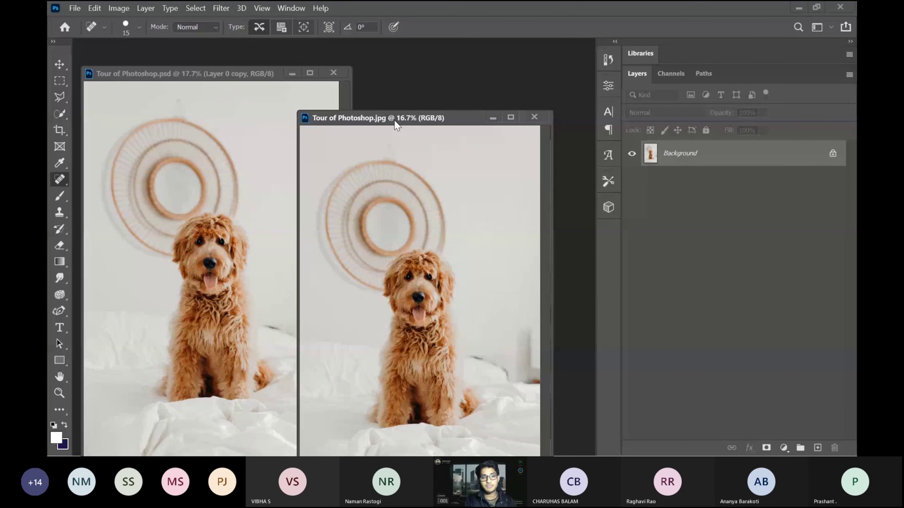
Step: Hide Layer 0 copy in the PSD document to view the unretouched photo, and select Layer 0
{"action": "left_click_drag", "start_coordinate": [668, 161], "coordinate": [210, 249]}
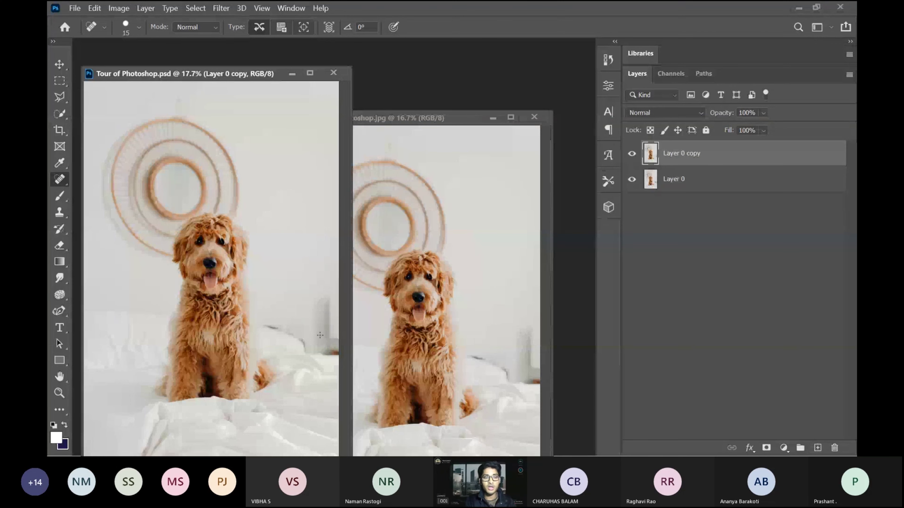
{"action": "left_click", "coordinate": [627, 156]}
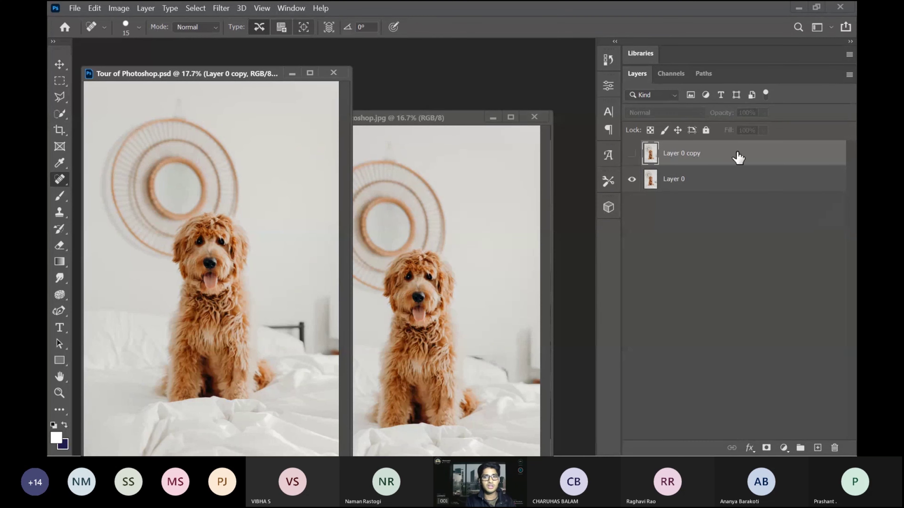
{"action": "left_click", "coordinate": [689, 181]}
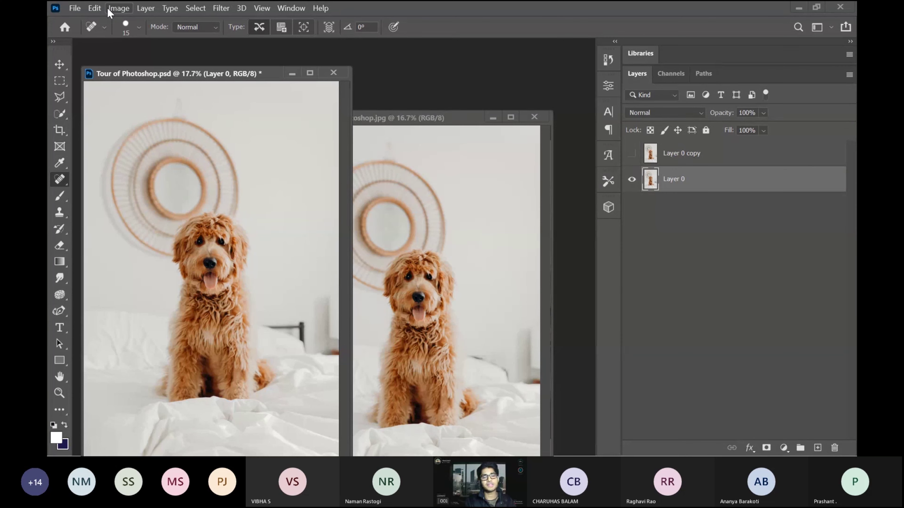
Step: Close the floating JPG document and dock the PSD window back into the workspace as a tab
{"action": "left_click", "coordinate": [534, 117]}
{"action": "double_click", "coordinate": [277, 75]}
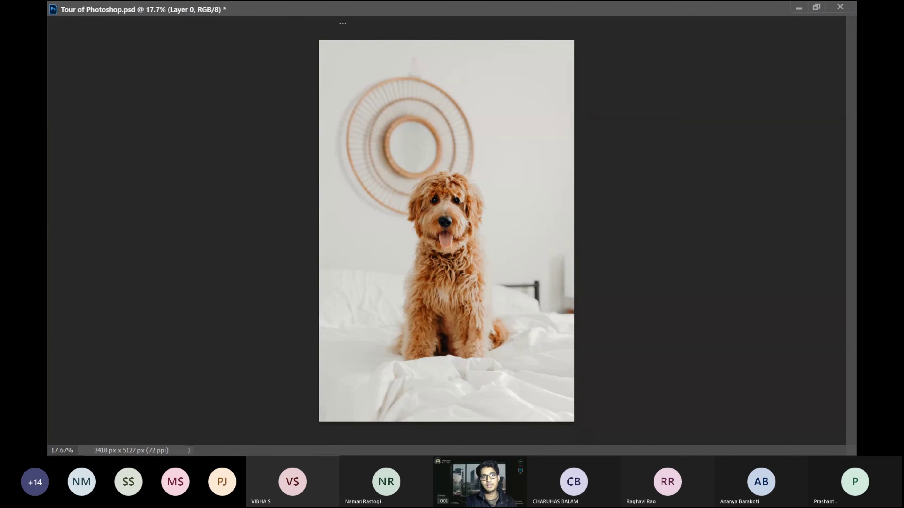
{"action": "double_click", "coordinate": [330, 10]}
{"action": "left_click_drag", "start_coordinate": [267, 73], "coordinate": [253, 52]}
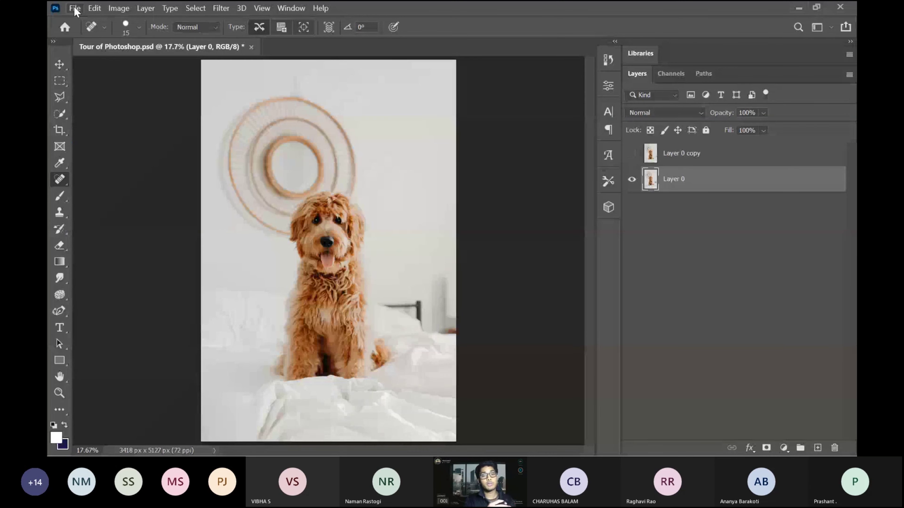
Step: Close the Tour of Photoshop PSD without saving and open the Layers and Masks image from the Sample Image folder in Downloads
{"action": "left_click", "coordinate": [251, 48]}
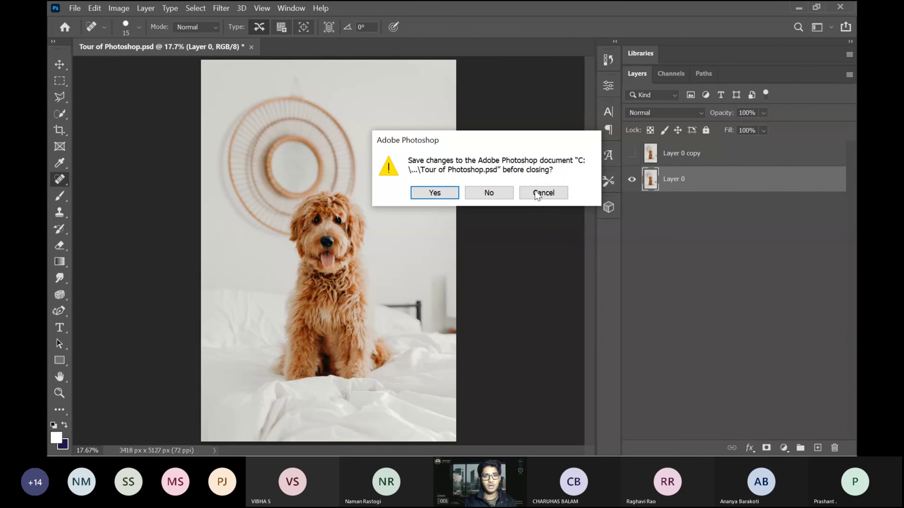
{"action": "left_click", "coordinate": [484, 191]}
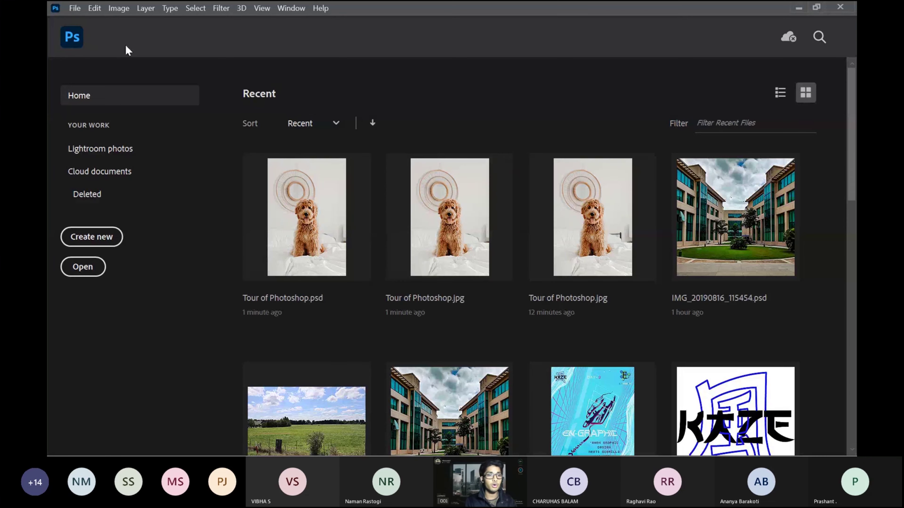
{"action": "left_click", "coordinate": [93, 270]}
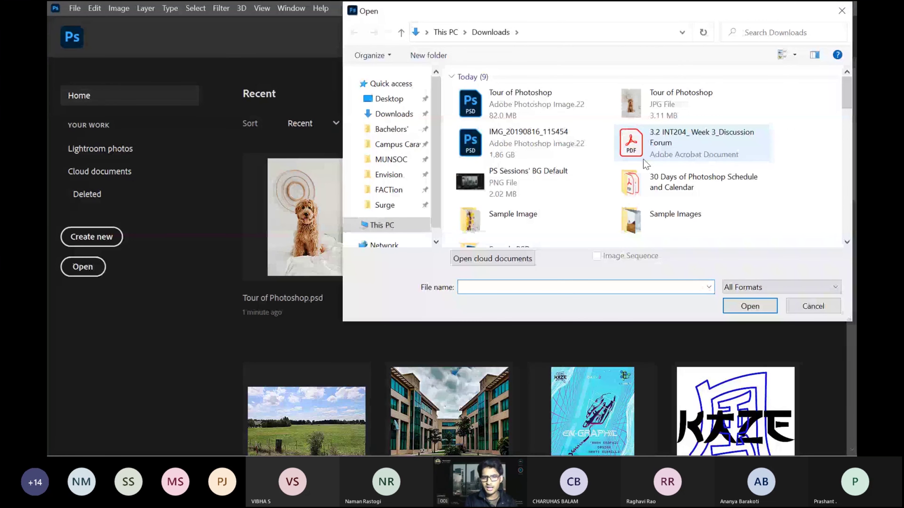
{"action": "double_click", "coordinate": [506, 216]}
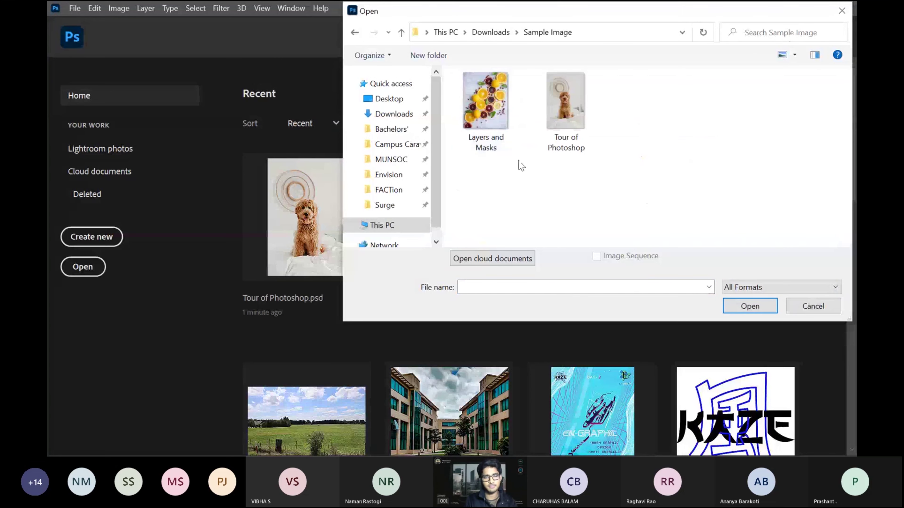
{"action": "left_click", "coordinate": [505, 142]}
{"action": "left_click", "coordinate": [764, 307]}
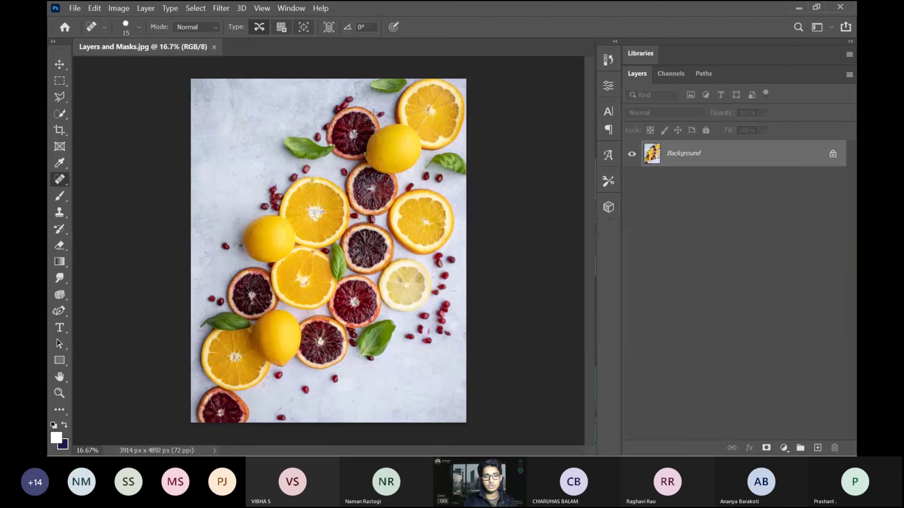
{"action": "key", "text": "ctrl+0"}
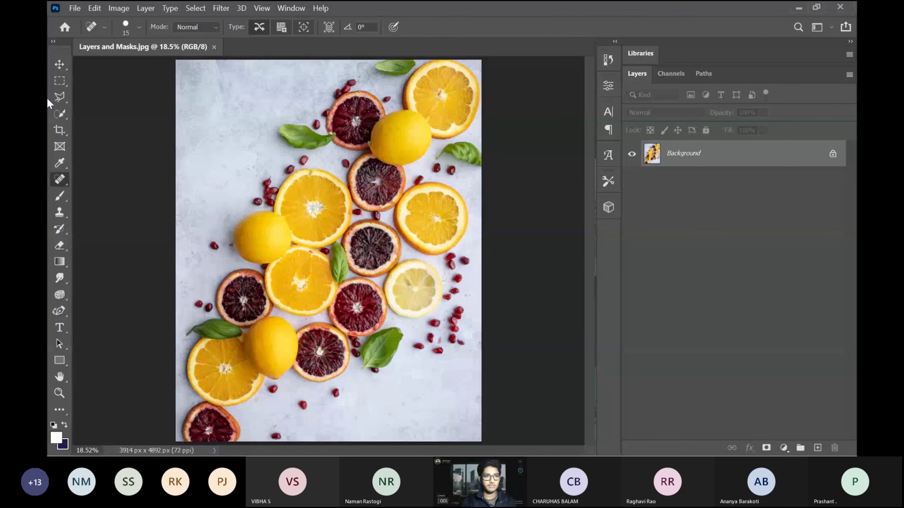
Step: Activate the Rectangular Marquee tool, and search the built-in help for "gradient" to view where the gradient features are located
{"action": "left_click", "coordinate": [58, 81]}
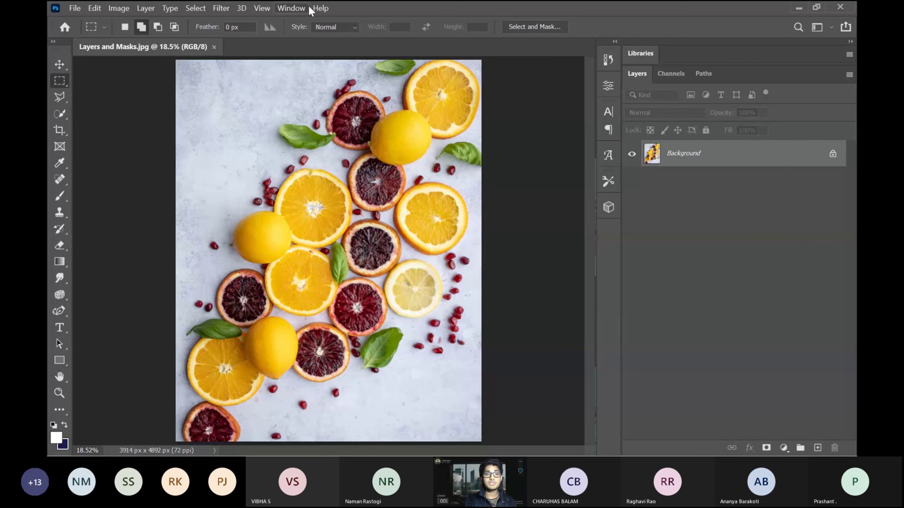
{"action": "left_click", "coordinate": [319, 8]}
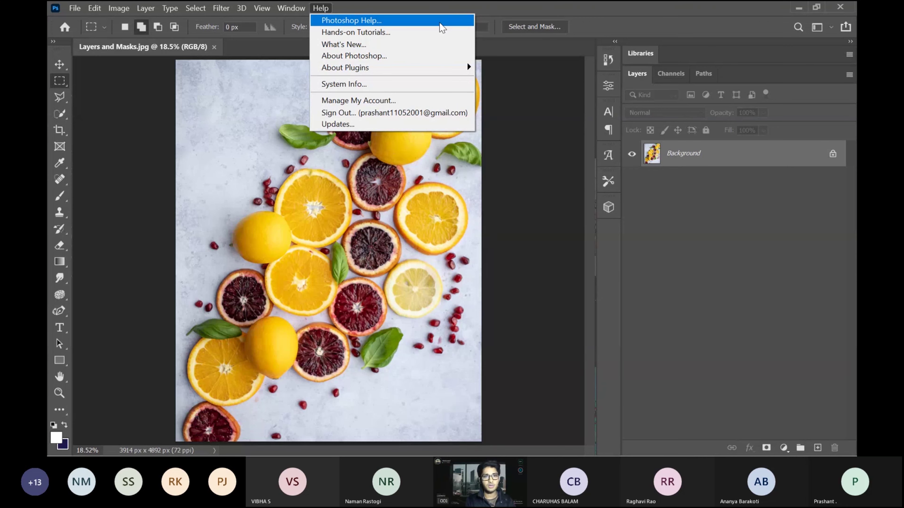
{"action": "left_click", "coordinate": [325, 20]}
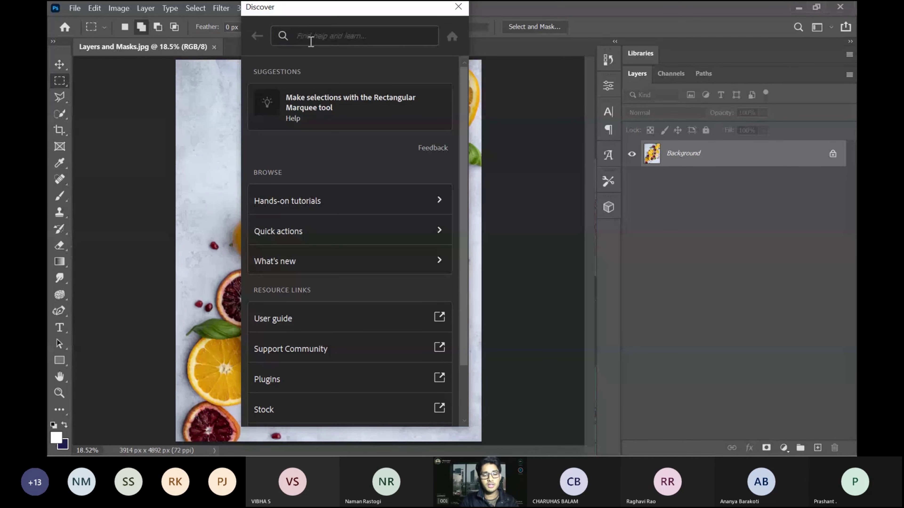
{"action": "type", "text": "gradient"}
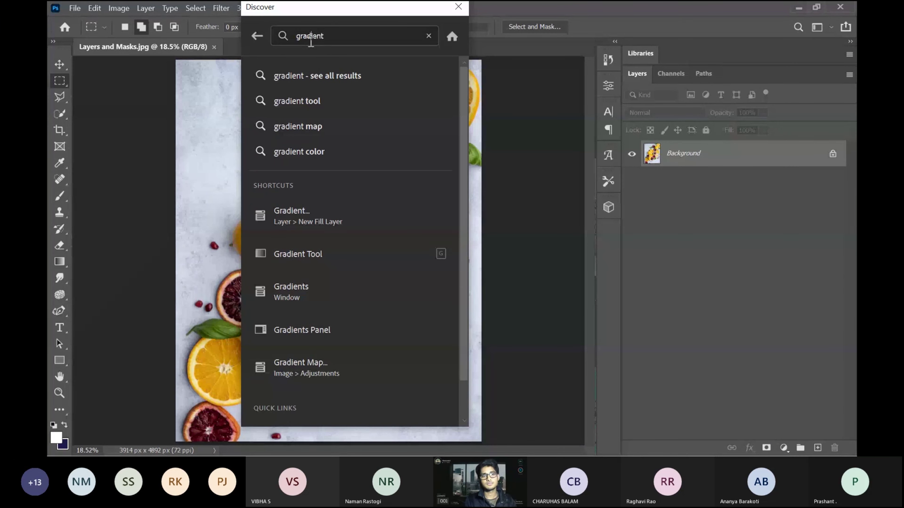
{"action": "key", "text": "Return"}
{"action": "left_click", "coordinate": [310, 42]}
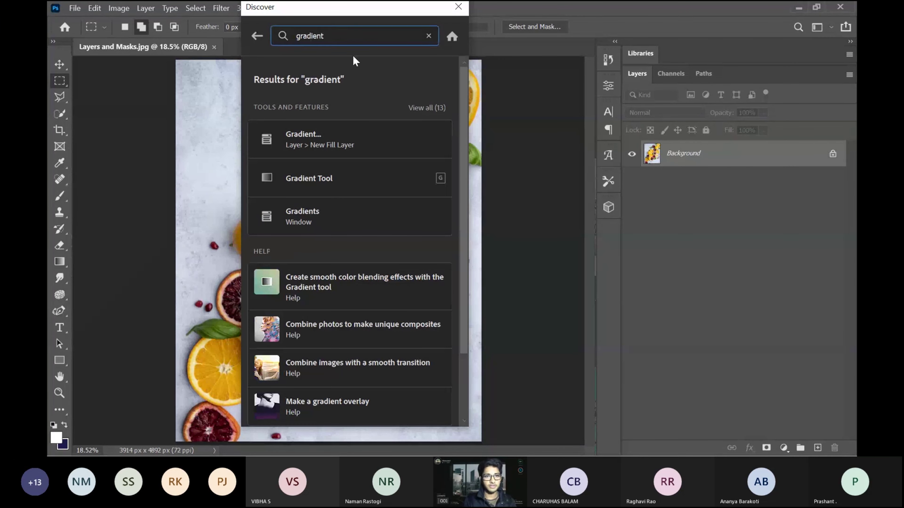
{"action": "mouse_move", "coordinate": [273, 153]}
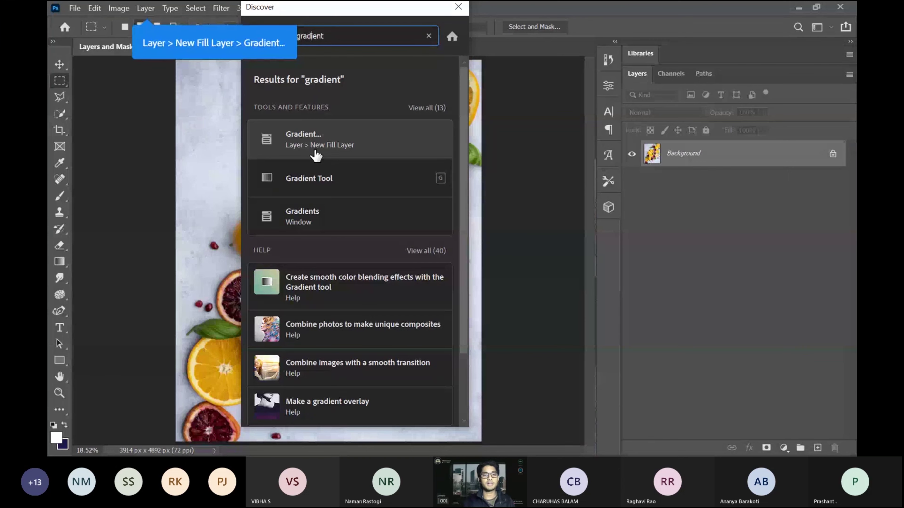
{"action": "mouse_move", "coordinate": [319, 178]}
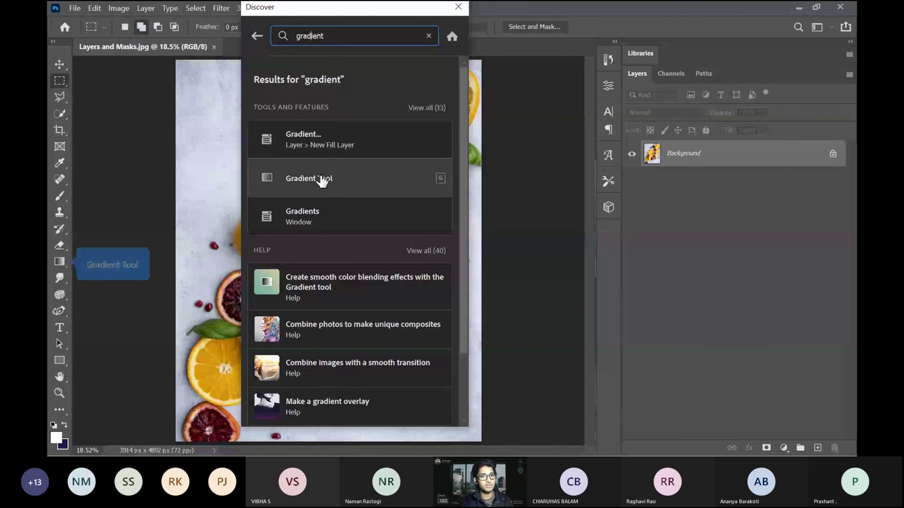
{"action": "mouse_move", "coordinate": [347, 222]}
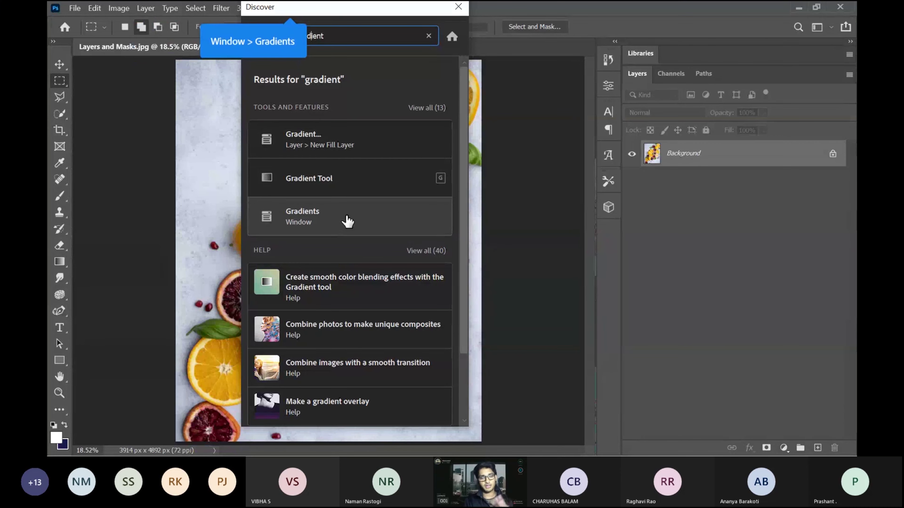
{"action": "left_click", "coordinate": [458, 6]}
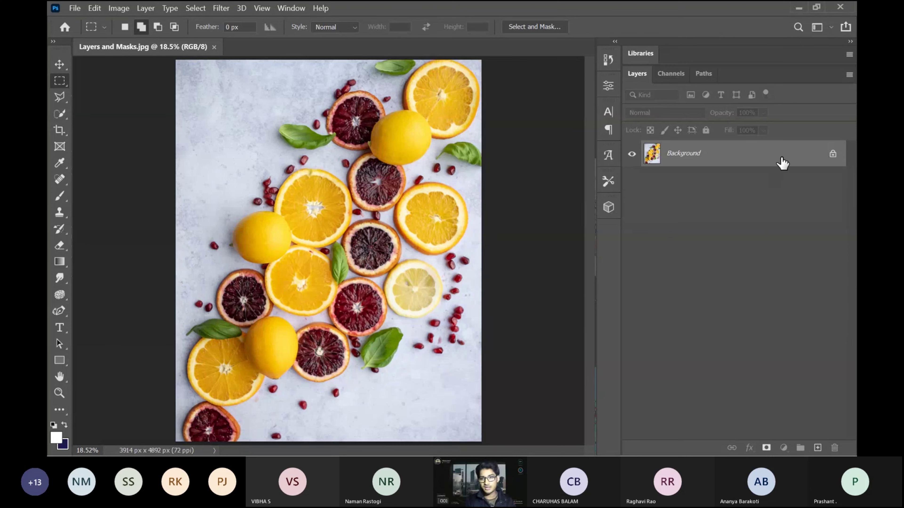
Step: Duplicate the Background layer and review the available fill and adjustment layer types
{"action": "left_click_drag", "start_coordinate": [783, 163], "coordinate": [782, 163]}
{"action": "key", "text": "ctrl+j"}
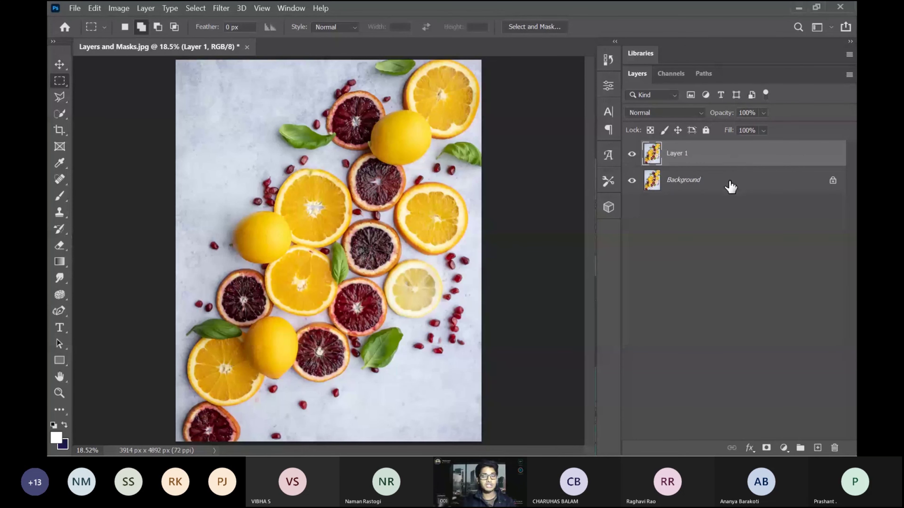
{"action": "left_click", "coordinate": [784, 448]}
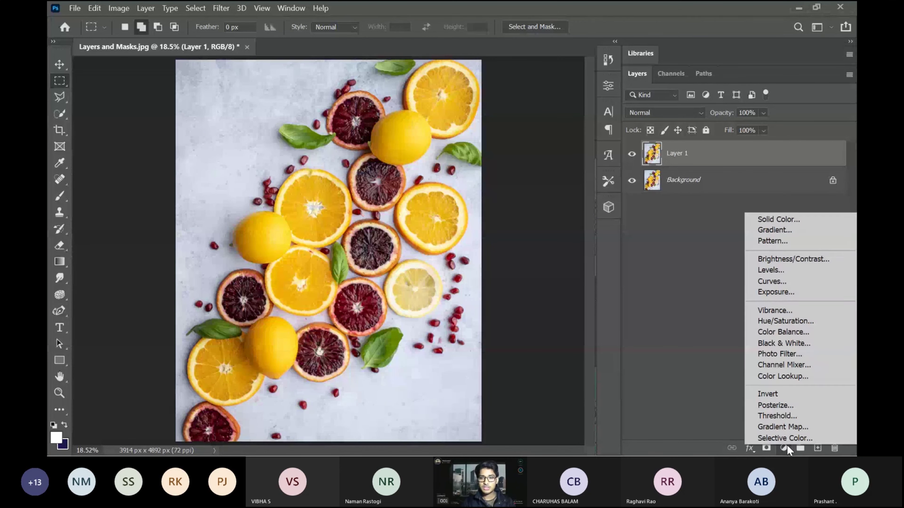
{"action": "left_click", "coordinate": [697, 387]}
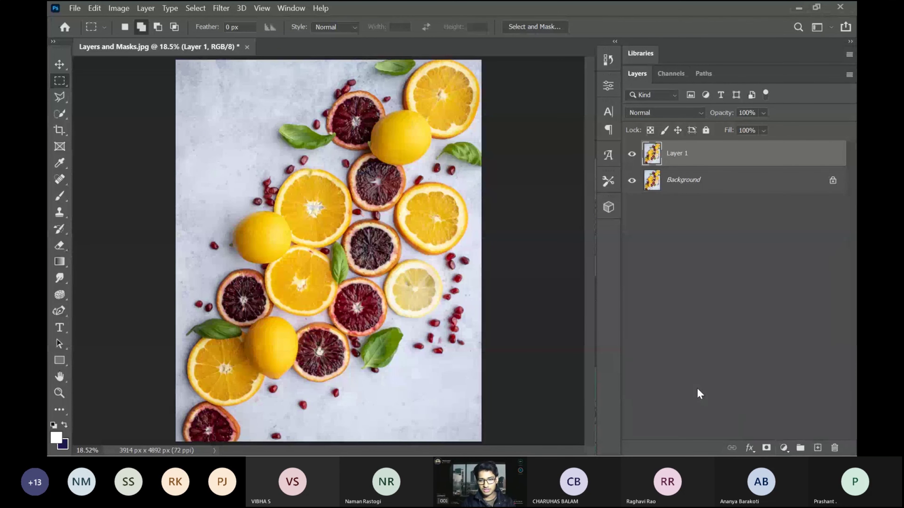
{"action": "left_click", "coordinate": [785, 449]}
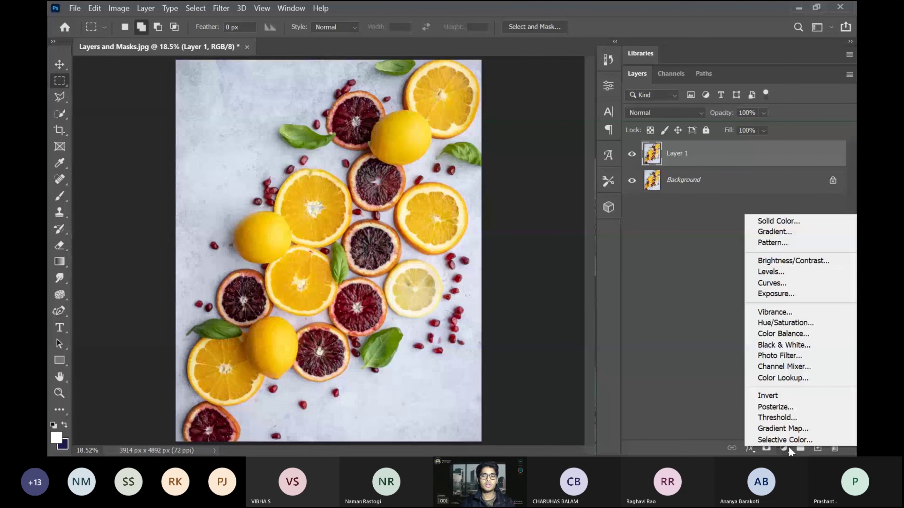
{"action": "left_click", "coordinate": [662, 389]}
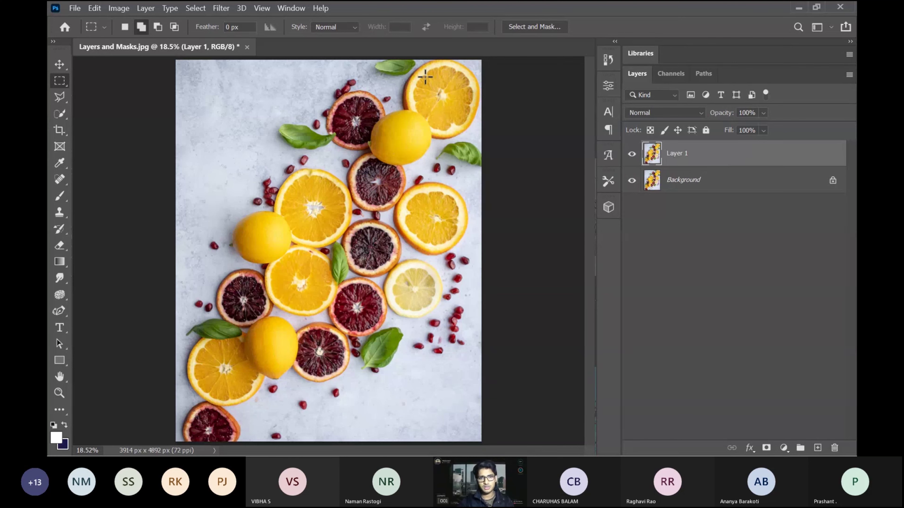
Step: Delete the duplicated photo layer and add a new empty layer above the Background
{"action": "key", "text": "Delete"}
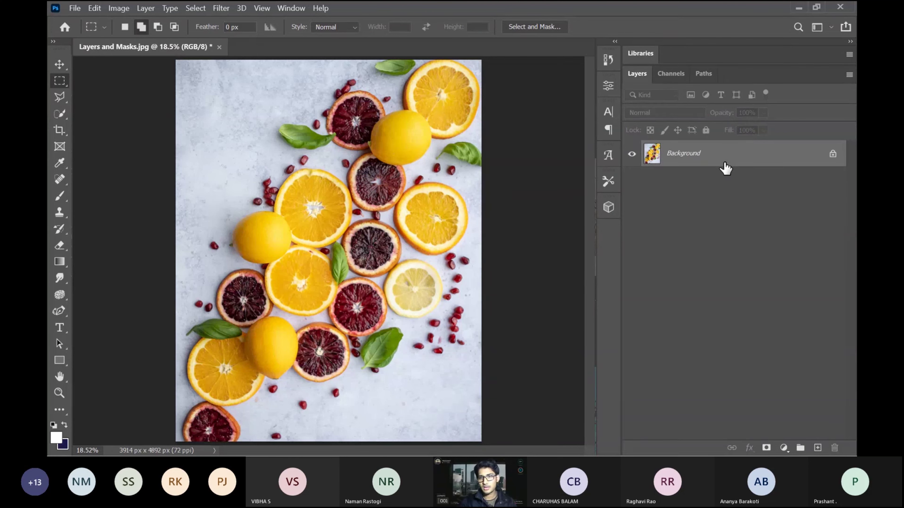
{"action": "left_click", "coordinate": [817, 448]}
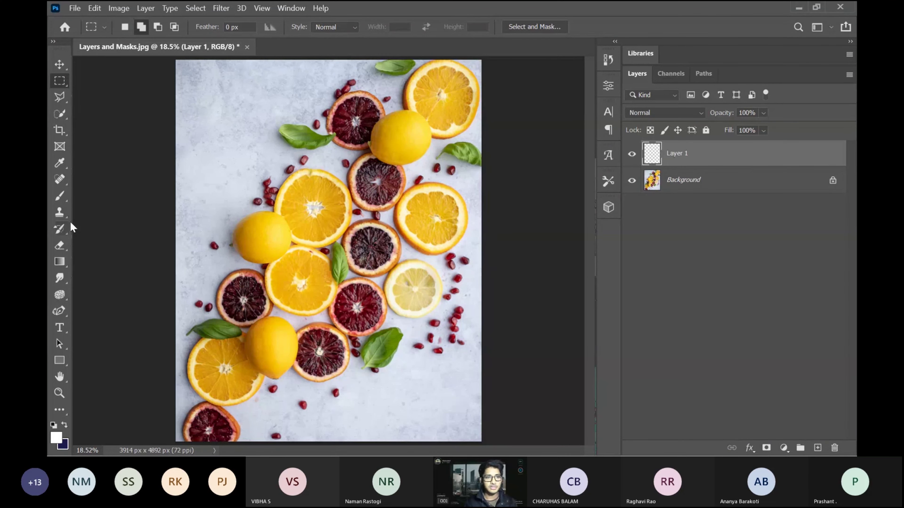
Step: Activate the Brush tool, reduce its size to 1400 px, and keep the empty Layer 1 selected for painting
{"action": "left_click", "coordinate": [58, 200]}
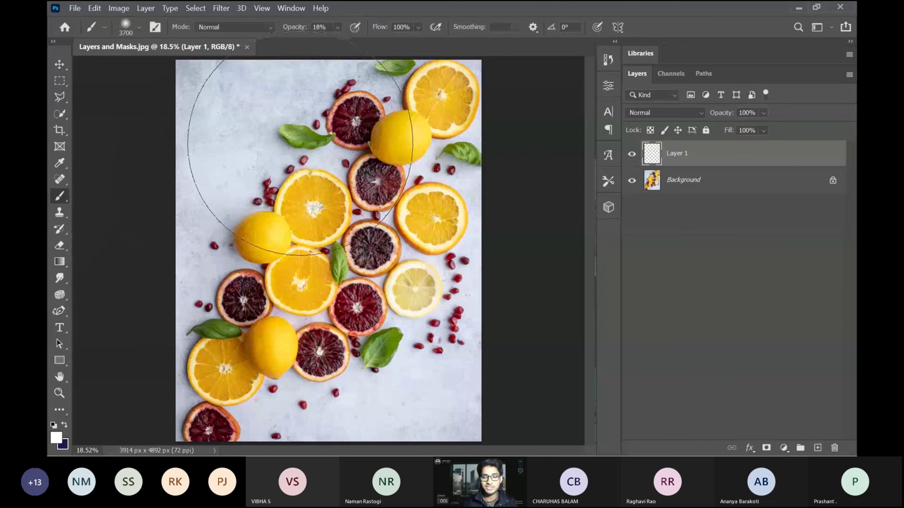
{"action": "key", "text": "bracketleft"}
{"action": "key", "text": "bracketleft"}
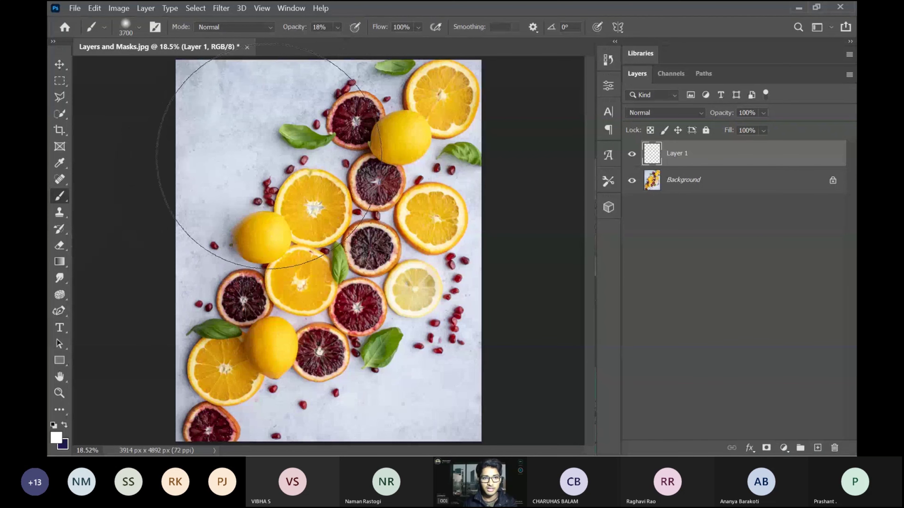
{"action": "key", "text": "bracketleft"}
{"action": "key", "text": "bracketleft"}
{"action": "key", "text": "bracketleft"}
{"action": "key", "text": "bracketleft"}
{"action": "key", "text": "bracketleft"}
{"action": "key", "text": "bracketleft"}
{"action": "key", "text": "bracketleft"}
{"action": "key", "text": "bracketleft"}
{"action": "key", "text": "bracketleft"}
{"action": "key", "text": "bracketleft"}
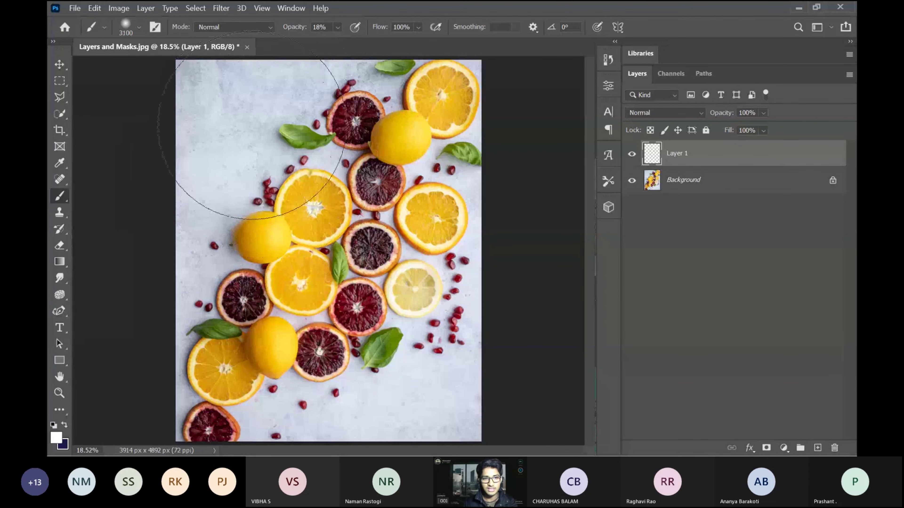
{"action": "key", "text": "bracketleft"}
{"action": "key", "text": "bracketleft"}
{"action": "key", "text": "bracketleft"}
{"action": "key", "text": "bracketleft"}
{"action": "key", "text": "bracketleft"}
{"action": "key", "text": "bracketleft"}
{"action": "key", "text": "bracketleft"}
{"action": "key", "text": "bracketleft"}
{"action": "key", "text": "bracketleft"}
{"action": "key", "text": "bracketleft"}
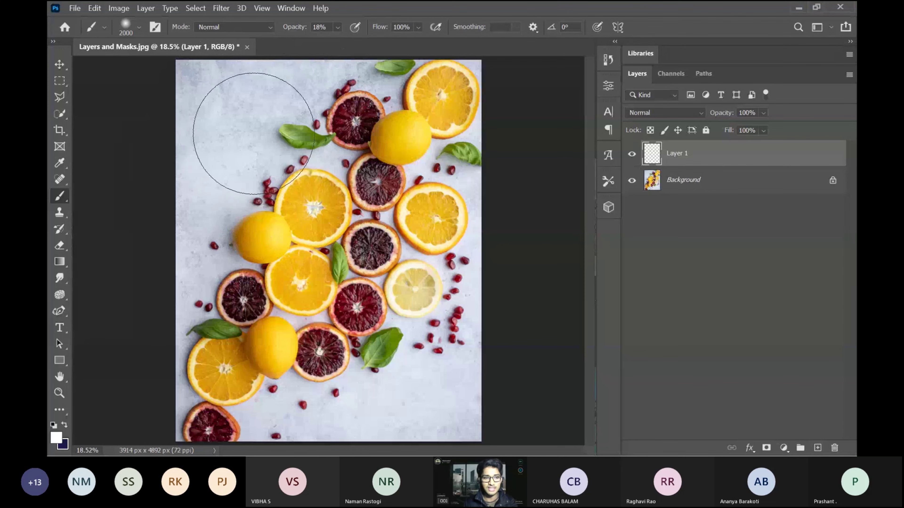
{"action": "key", "text": "bracketleft"}
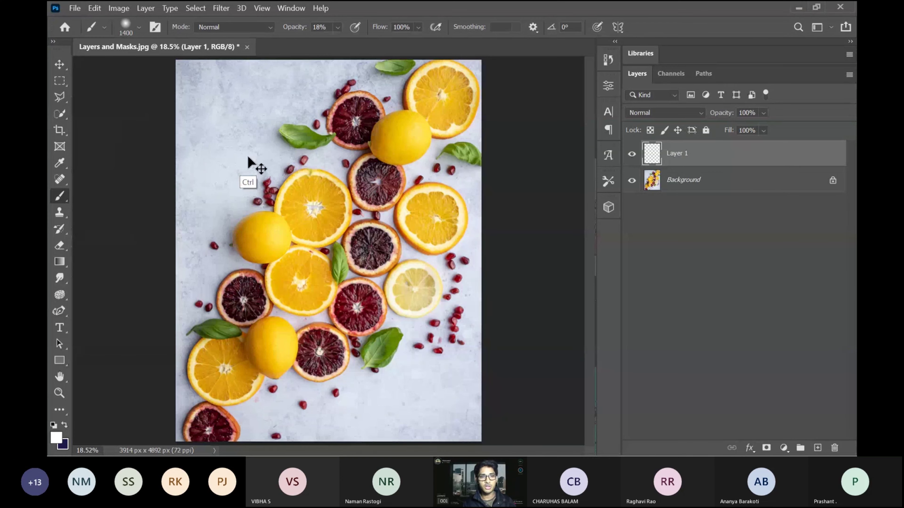
{"action": "left_click", "coordinate": [251, 139], "text": "ctrl"}
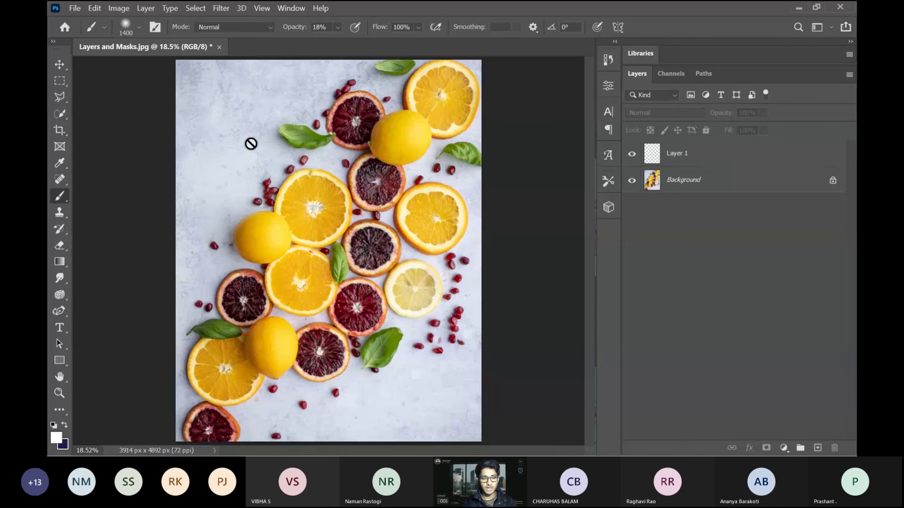
{"action": "left_click", "coordinate": [698, 163]}
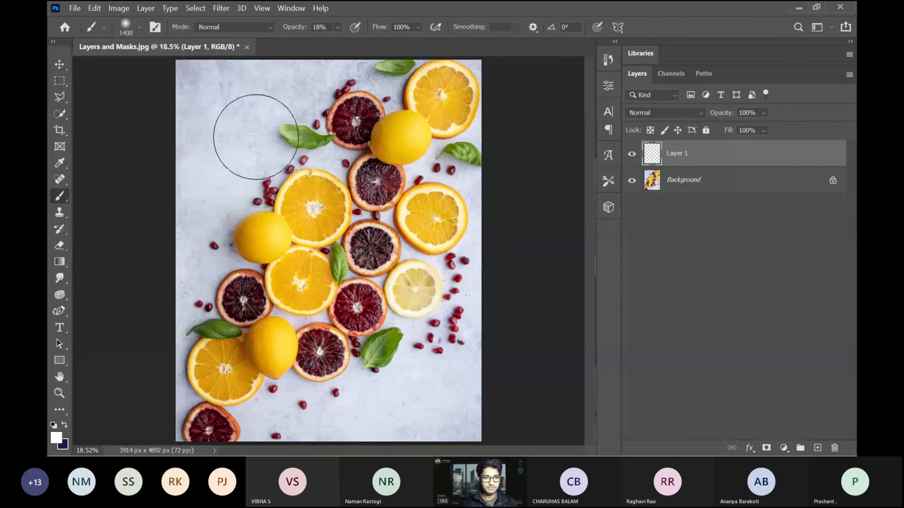
Step: Choose the Hard Round brush preset and set its size to 149 px and its hardness to 0%
{"action": "right_click", "coordinate": [236, 146]}
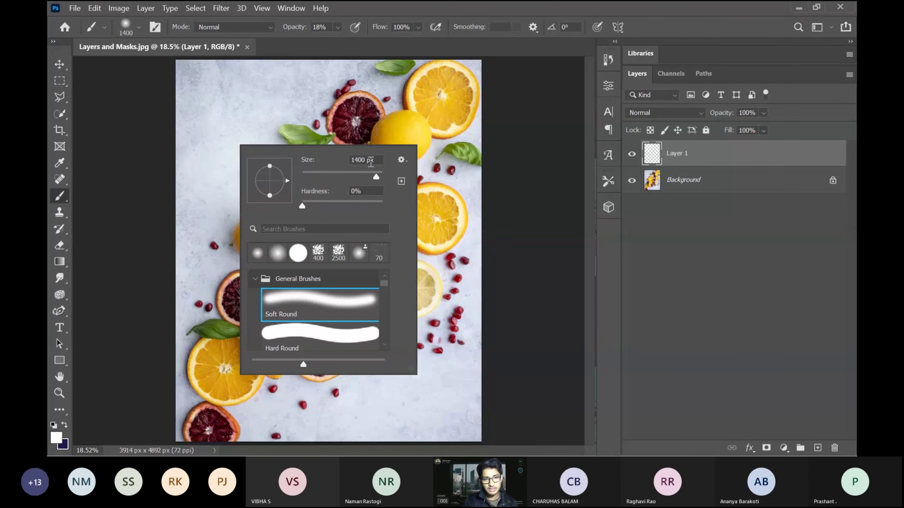
{"action": "scroll", "coordinate": [358, 334], "scroll_direction": "down", "scroll_amount": 1}
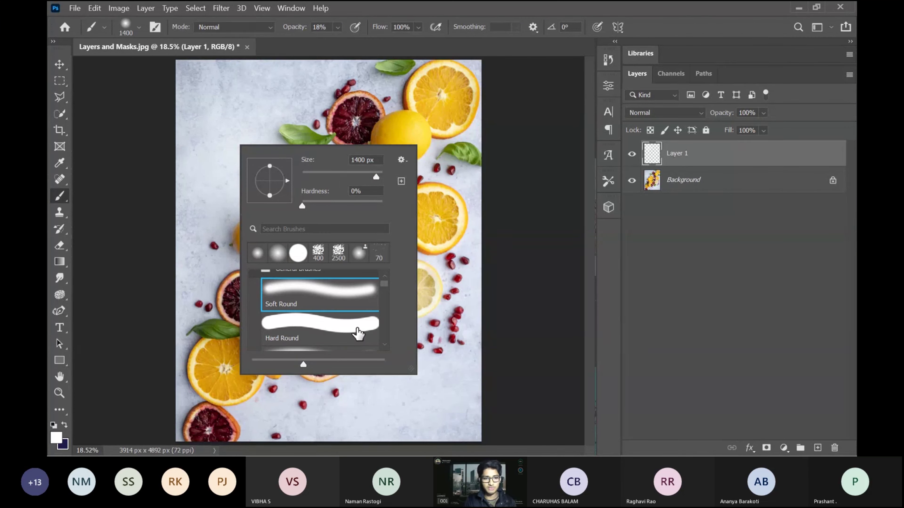
{"action": "left_click", "coordinate": [299, 335]}
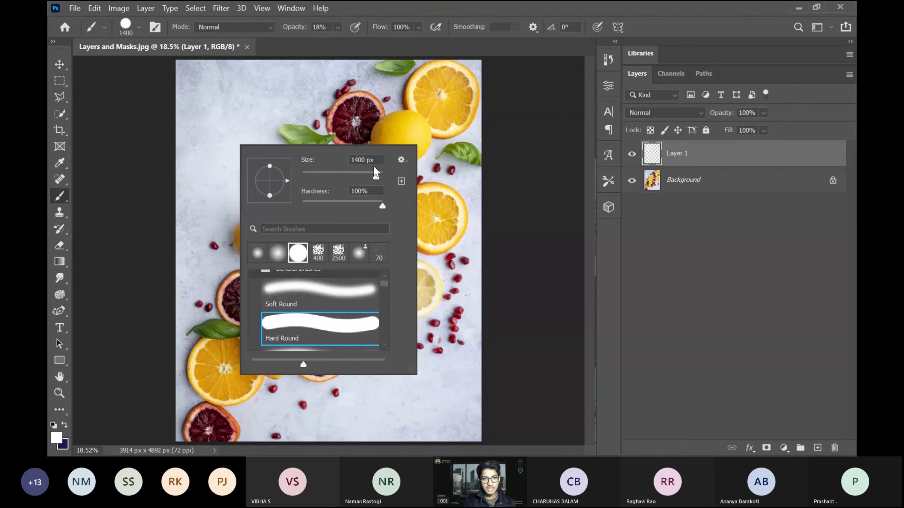
{"action": "left_click", "coordinate": [322, 174]}
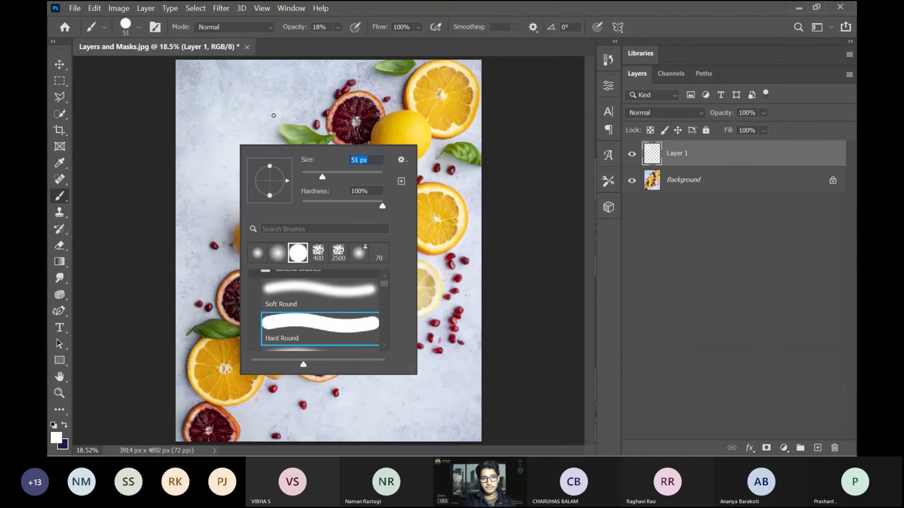
{"action": "key", "text": "bracketright"}
{"action": "key", "text": "bracketright"}
{"action": "key", "text": "bracketright"}
{"action": "left_click", "coordinate": [352, 172]}
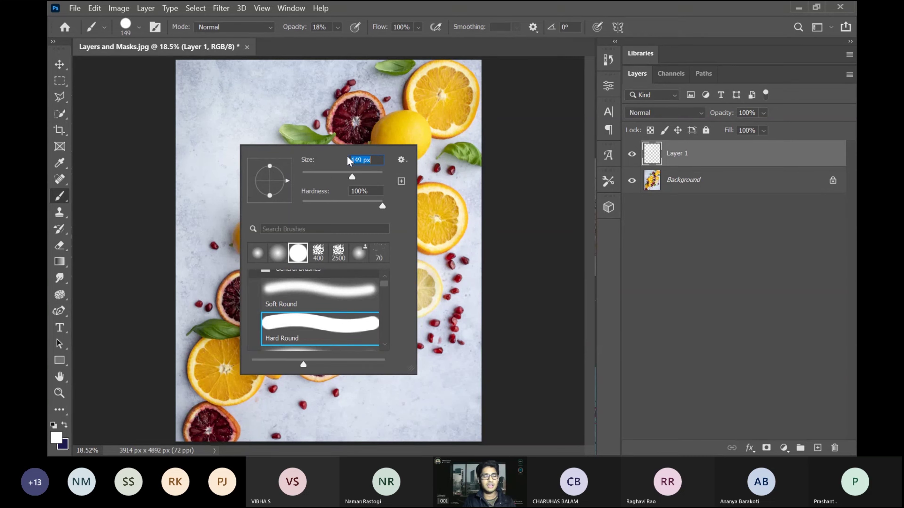
{"action": "left_click", "coordinate": [306, 202]}
{"action": "left_click", "coordinate": [299, 203]}
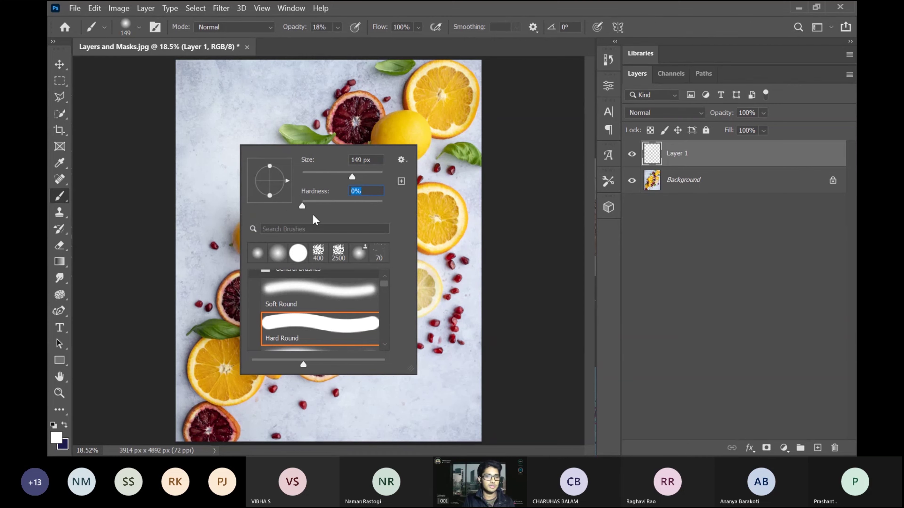
{"action": "left_click", "coordinate": [551, 145]}
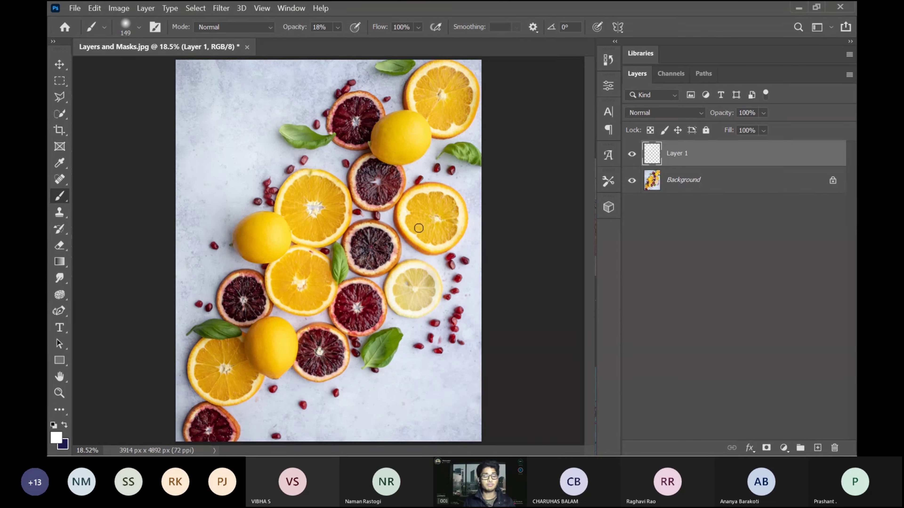
{"action": "left_click", "coordinate": [57, 439]}
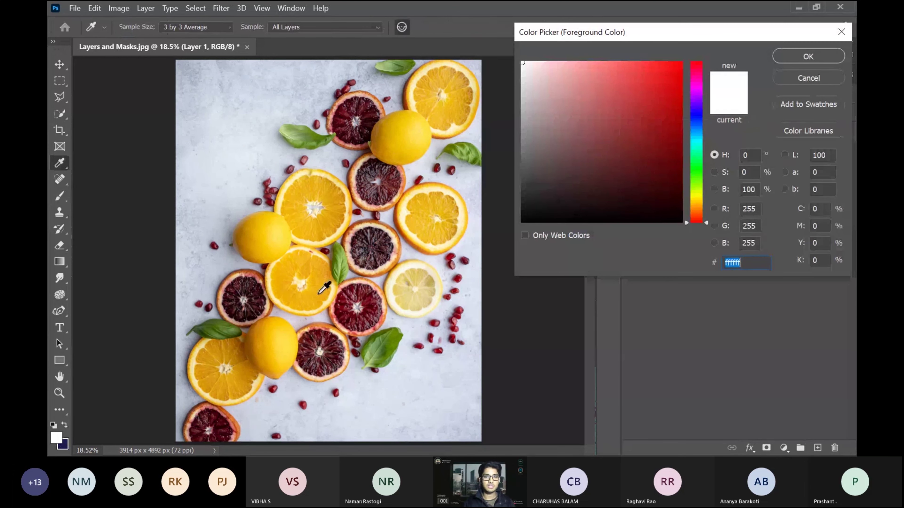
{"action": "left_click", "coordinate": [796, 77]}
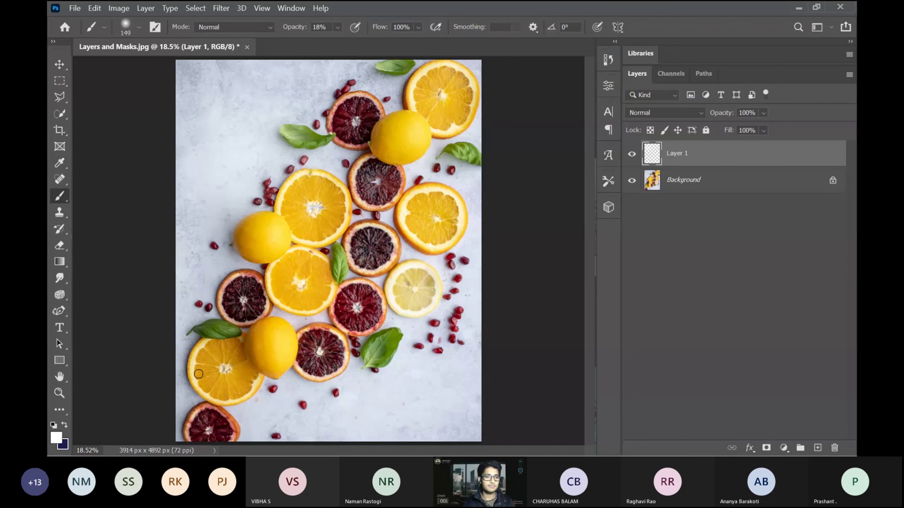
Step: Set the foreground colour to a bright, highly saturated green in the Color Picker
{"action": "left_click", "coordinate": [57, 438]}
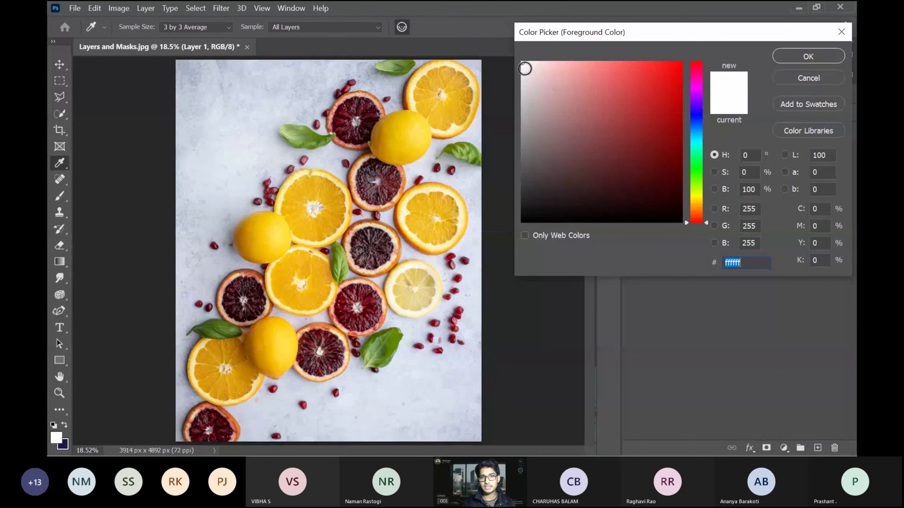
{"action": "mouse_move", "coordinate": [556, 99]}
{"action": "left_mouse_down"}
{"action": "mouse_move", "coordinate": [599, 94]}
{"action": "mouse_move", "coordinate": [621, 67]}
{"action": "mouse_move", "coordinate": [644, 67]}
{"action": "left_mouse_up"}
{"action": "mouse_move", "coordinate": [578, 118]}
{"action": "left_mouse_down"}
{"action": "mouse_move", "coordinate": [648, 66]}
{"action": "mouse_move", "coordinate": [655, 48]}
{"action": "mouse_move", "coordinate": [634, 132]}
{"action": "mouse_move", "coordinate": [670, 91]}
{"action": "mouse_move", "coordinate": [645, 80]}
{"action": "left_mouse_up"}
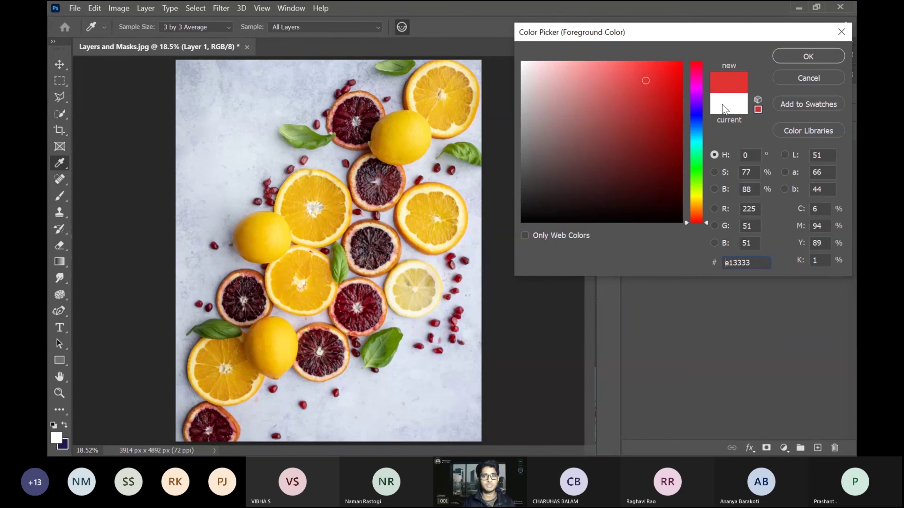
{"action": "mouse_move", "coordinate": [647, 100]}
{"action": "left_mouse_down"}
{"action": "mouse_move", "coordinate": [665, 73]}
{"action": "mouse_move", "coordinate": [661, 92]}
{"action": "left_mouse_up"}
{"action": "left_click_drag", "start_coordinate": [696, 220], "coordinate": [688, 177]}
{"action": "left_click_drag", "start_coordinate": [660, 87], "coordinate": [655, 63]}
{"action": "mouse_move", "coordinate": [696, 176]}
{"action": "left_mouse_down"}
{"action": "mouse_move", "coordinate": [689, 129]}
{"action": "mouse_move", "coordinate": [685, 176]}
{"action": "left_mouse_up"}
{"action": "mouse_move", "coordinate": [650, 56]}
{"action": "left_mouse_down"}
{"action": "mouse_move", "coordinate": [656, 79]}
{"action": "mouse_move", "coordinate": [662, 62]}
{"action": "left_mouse_up"}
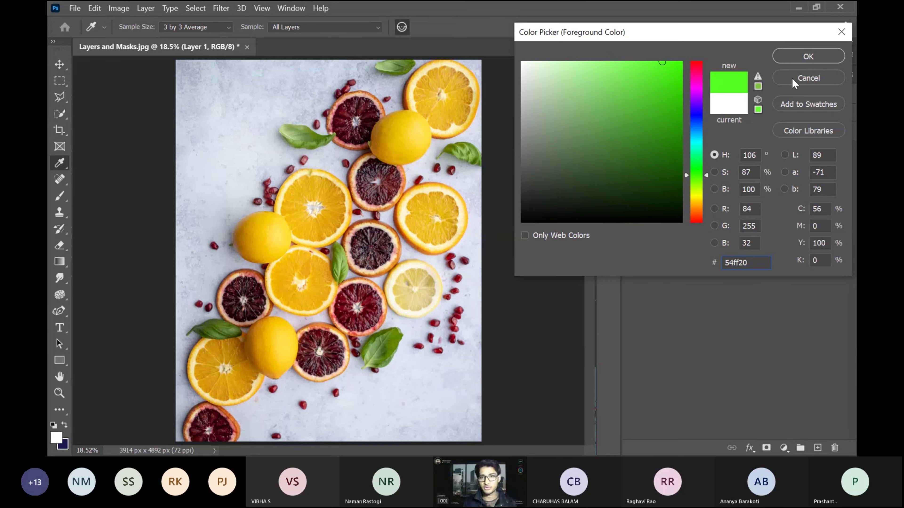
{"action": "left_click", "coordinate": [671, 88]}
{"action": "mouse_move", "coordinate": [671, 87]}
{"action": "left_mouse_down"}
{"action": "mouse_move", "coordinate": [666, 71]}
{"action": "mouse_move", "coordinate": [678, 63]}
{"action": "left_mouse_up"}
{"action": "left_click", "coordinate": [794, 58]}
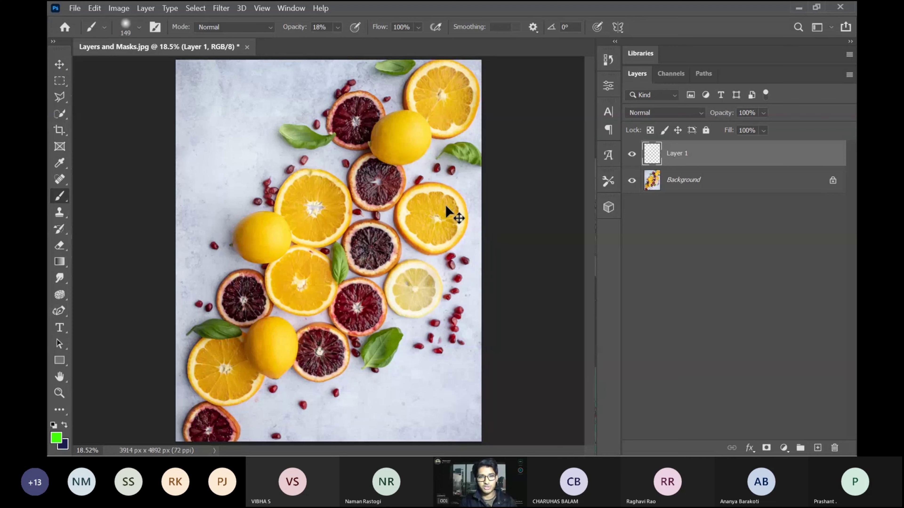
Step: Raise the brush opacity to 100% and paint solid green over the whole orange slice beside the lemon slice on Layer 1
{"action": "key", "text": "ctrl+plus"}
{"action": "key", "text": "ctrl+plus"}
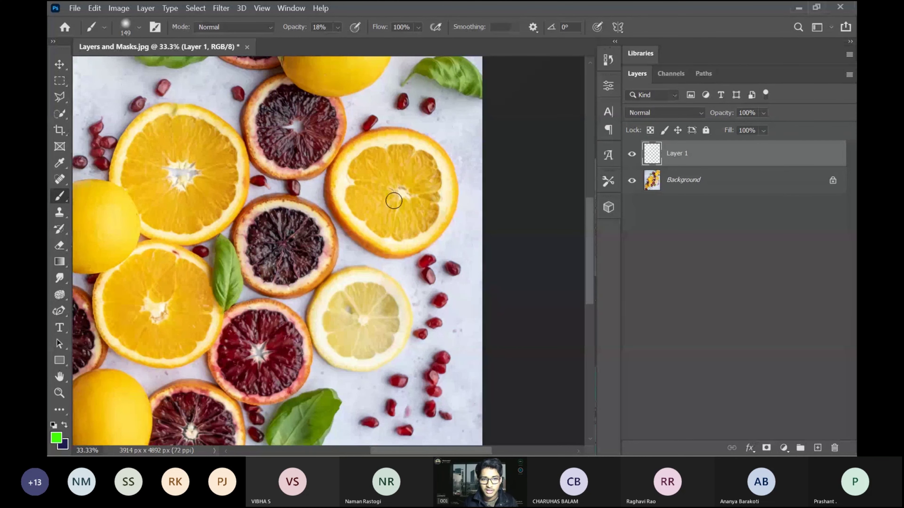
{"action": "left_click_drag", "start_coordinate": [382, 190], "coordinate": [398, 176]}
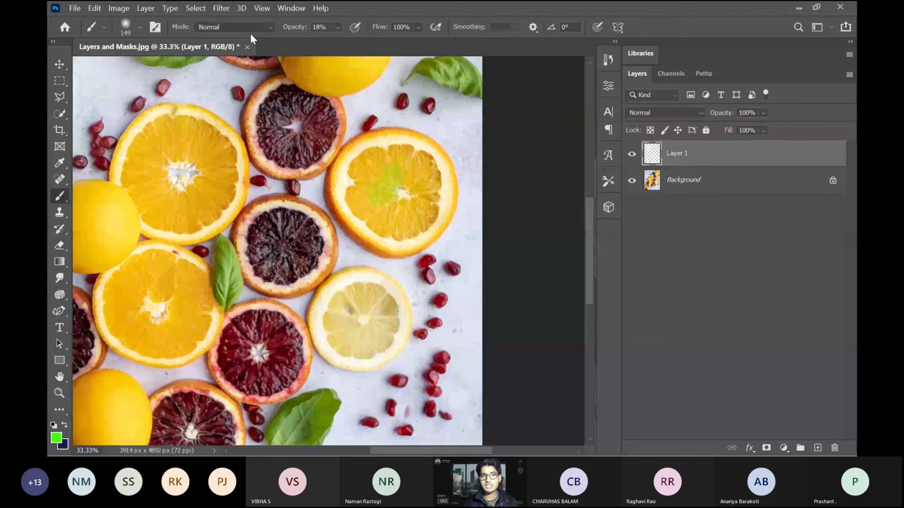
{"action": "left_click", "coordinate": [337, 27]}
{"action": "left_click_drag", "start_coordinate": [362, 41], "coordinate": [403, 40]}
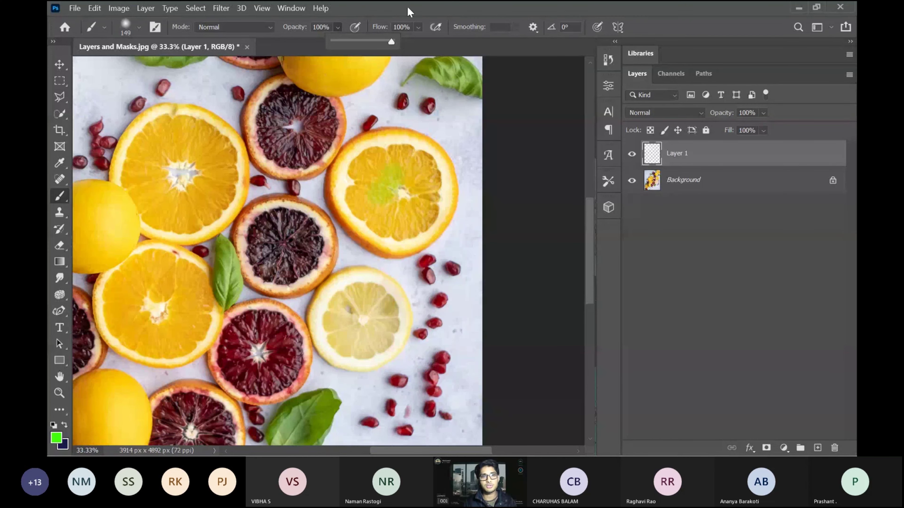
{"action": "mouse_move", "coordinate": [370, 200]}
{"action": "left_mouse_down"}
{"action": "mouse_move", "coordinate": [388, 177]}
{"action": "mouse_move", "coordinate": [372, 185]}
{"action": "mouse_move", "coordinate": [376, 170]}
{"action": "mouse_move", "coordinate": [385, 176]}
{"action": "mouse_move", "coordinate": [354, 191]}
{"action": "mouse_move", "coordinate": [369, 161]}
{"action": "mouse_move", "coordinate": [357, 166]}
{"action": "mouse_move", "coordinate": [380, 149]}
{"action": "mouse_move", "coordinate": [412, 152]}
{"action": "mouse_move", "coordinate": [440, 182]}
{"action": "left_mouse_up"}
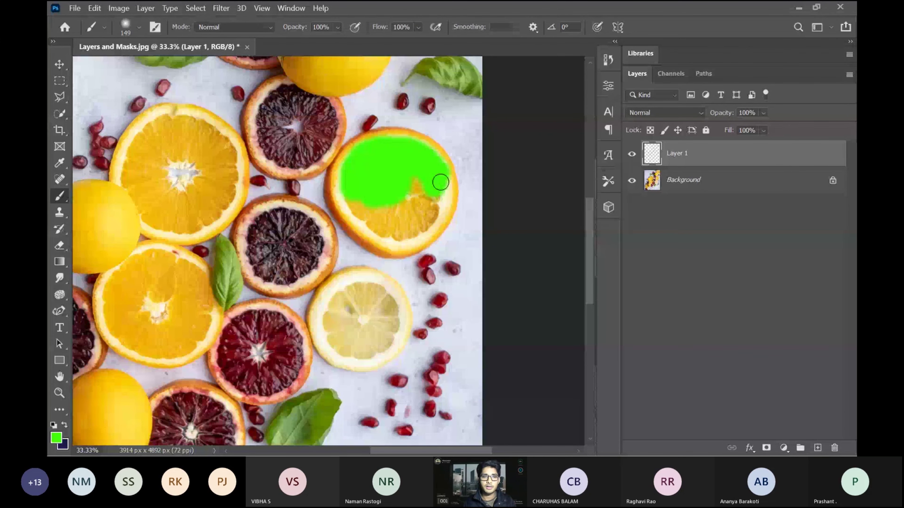
{"action": "mouse_move", "coordinate": [441, 182]}
{"action": "left_mouse_down"}
{"action": "mouse_move", "coordinate": [337, 193]}
{"action": "mouse_move", "coordinate": [356, 152]}
{"action": "mouse_move", "coordinate": [375, 142]}
{"action": "mouse_move", "coordinate": [415, 143]}
{"action": "mouse_move", "coordinate": [443, 170]}
{"action": "mouse_move", "coordinate": [436, 219]}
{"action": "mouse_move", "coordinate": [443, 208]}
{"action": "mouse_move", "coordinate": [421, 237]}
{"action": "mouse_move", "coordinate": [387, 239]}
{"action": "mouse_move", "coordinate": [393, 247]}
{"action": "mouse_move", "coordinate": [405, 236]}
{"action": "mouse_move", "coordinate": [372, 241]}
{"action": "mouse_move", "coordinate": [350, 223]}
{"action": "mouse_move", "coordinate": [388, 246]}
{"action": "mouse_move", "coordinate": [391, 223]}
{"action": "left_mouse_up"}
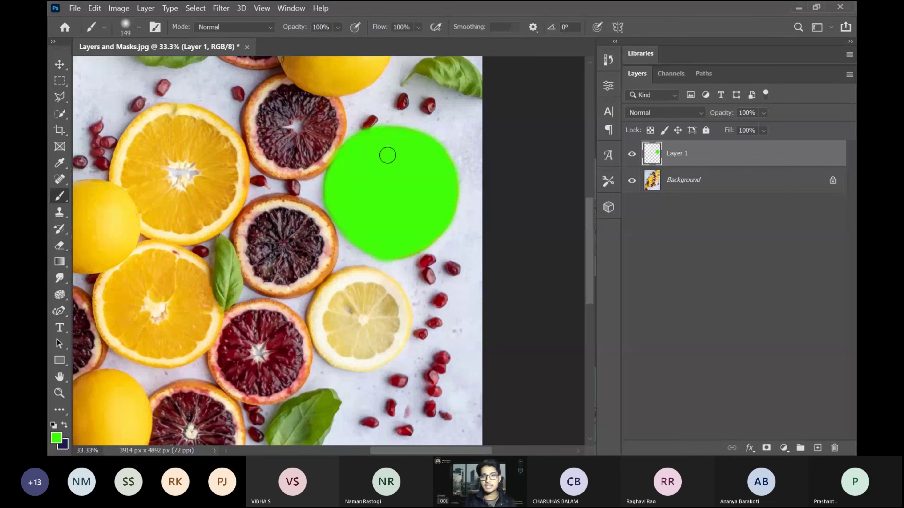
Step: Hide and show Layer 1 repeatedly to compare the painted slice with the untouched photo, leaving the layer visible
{"action": "left_click", "coordinate": [632, 154]}
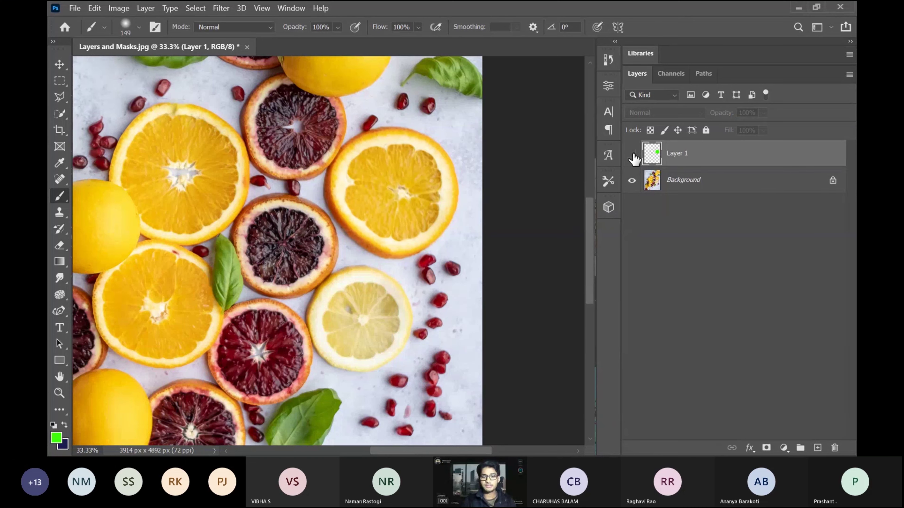
{"action": "key", "text": "ctrl+0"}
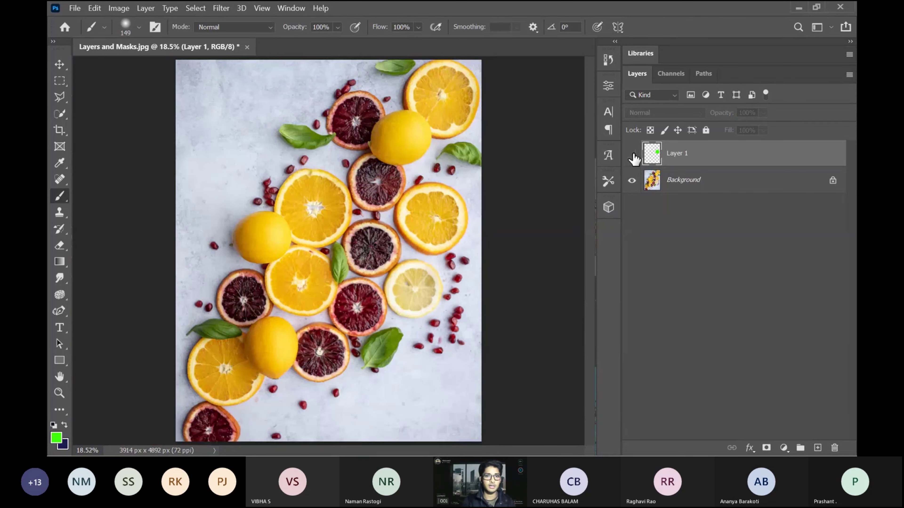
{"action": "left_click", "coordinate": [632, 153]}
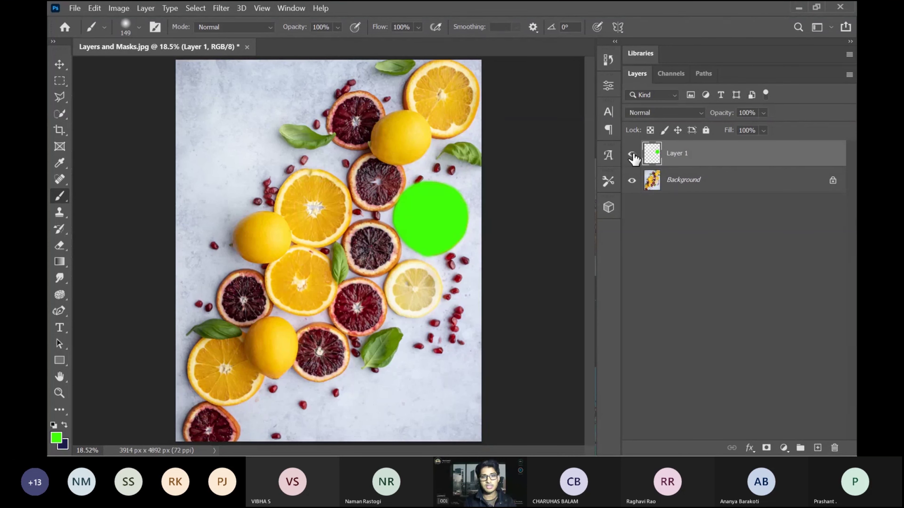
{"action": "left_click", "coordinate": [633, 153]}
{"action": "left_click", "coordinate": [632, 154]}
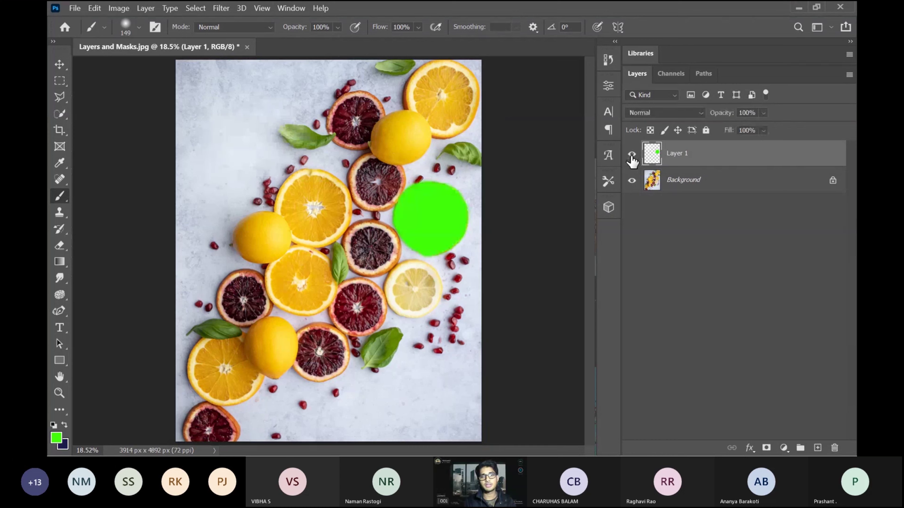
{"action": "left_click", "coordinate": [633, 154]}
{"action": "left_click", "coordinate": [632, 155]}
{"action": "left_click", "coordinate": [632, 154]}
{"action": "left_click", "coordinate": [631, 154]}
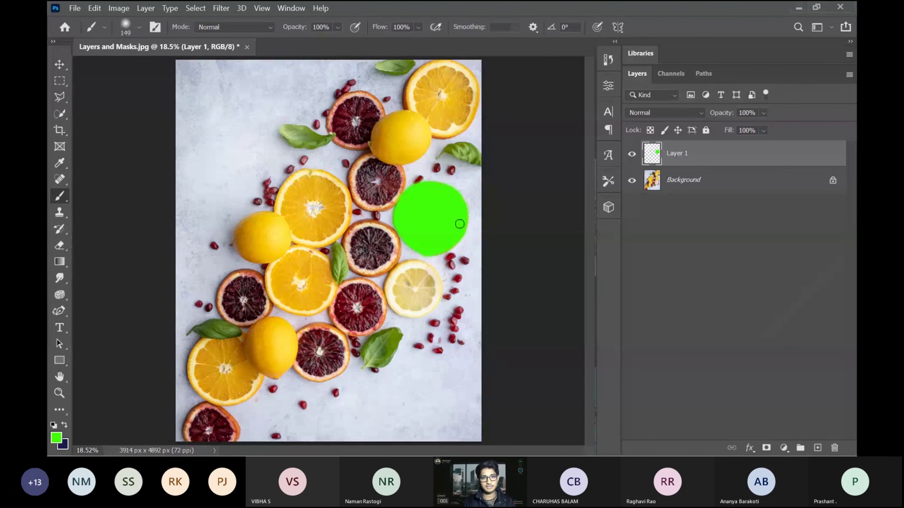
{"action": "left_click", "coordinate": [631, 154]}
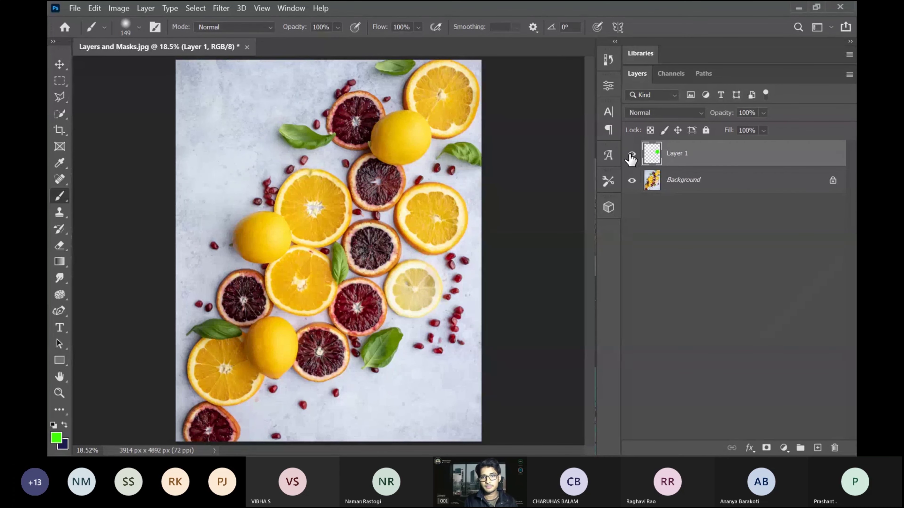
{"action": "left_click", "coordinate": [632, 154]}
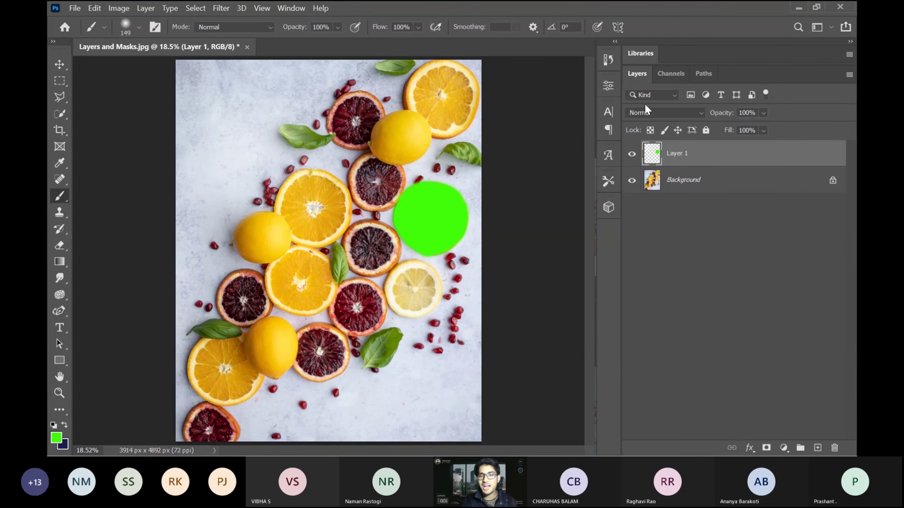
Step: Browse the blend modes for Layer 1 and set its mode to Hue
{"action": "left_click", "coordinate": [642, 114]}
{"action": "left_click", "coordinate": [642, 114]}
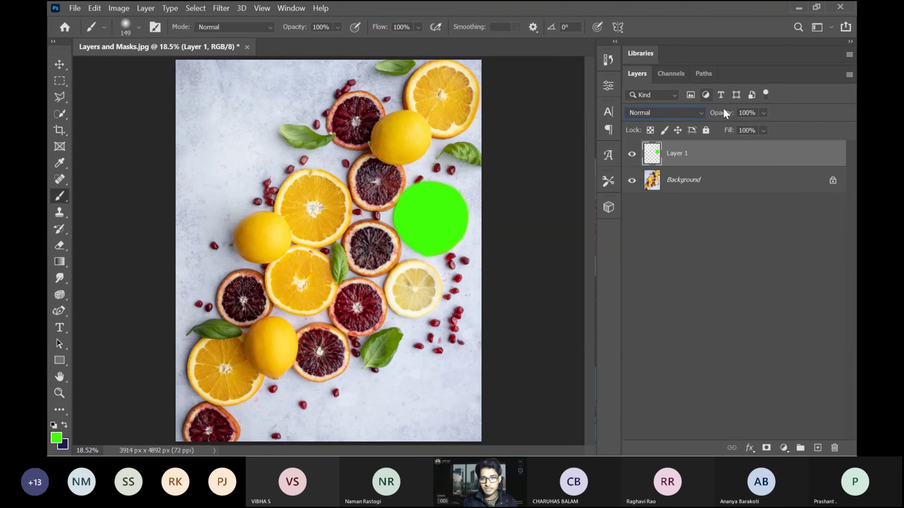
{"action": "left_click", "coordinate": [695, 116]}
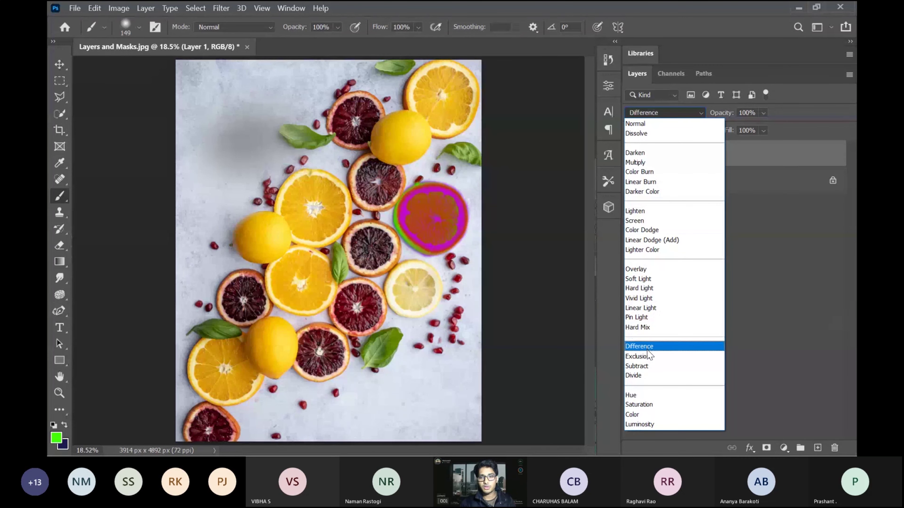
{"action": "left_click", "coordinate": [647, 394]}
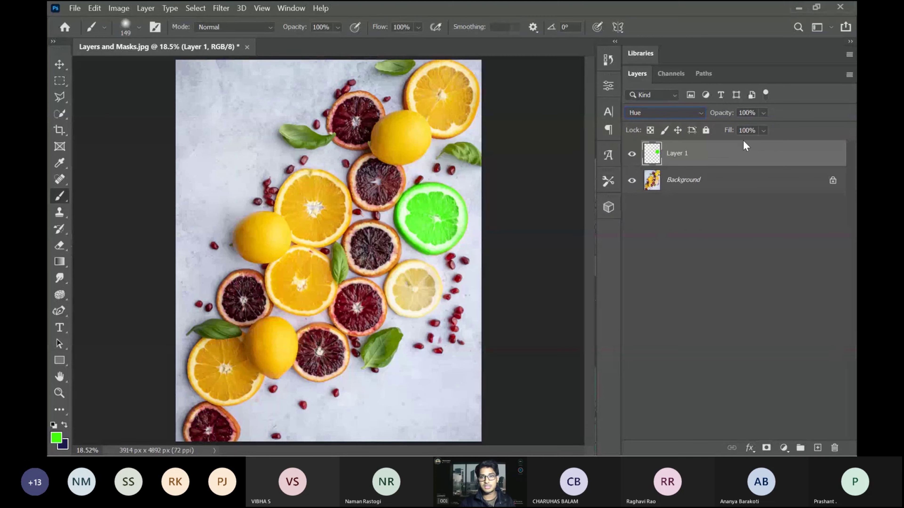
{"action": "left_click", "coordinate": [709, 285]}
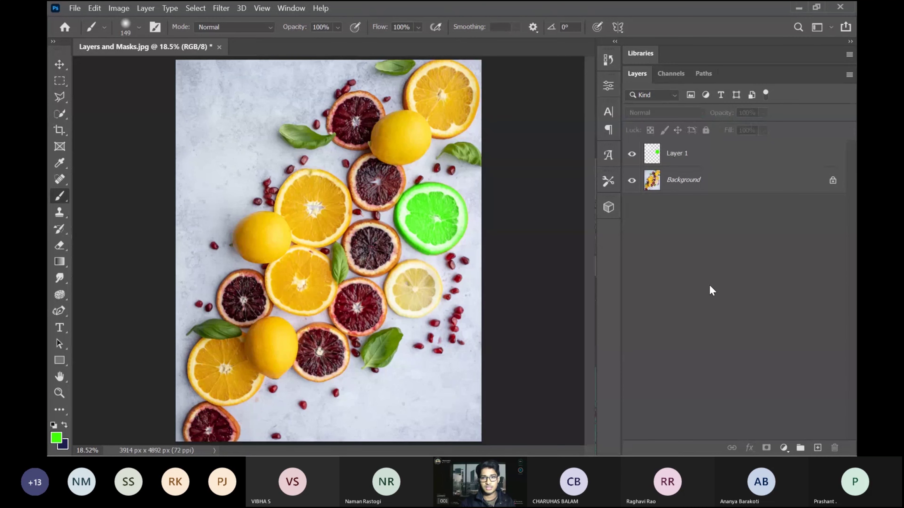
Step: Reduce the opacity of Layer 1 to 49%
{"action": "left_click", "coordinate": [723, 162]}
{"action": "left_click", "coordinate": [763, 113]}
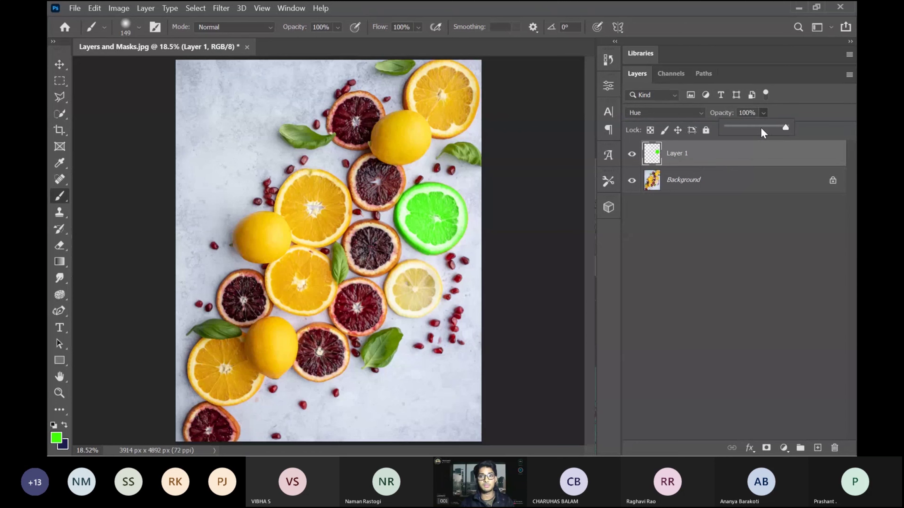
{"action": "left_click_drag", "start_coordinate": [787, 129], "coordinate": [778, 130]}
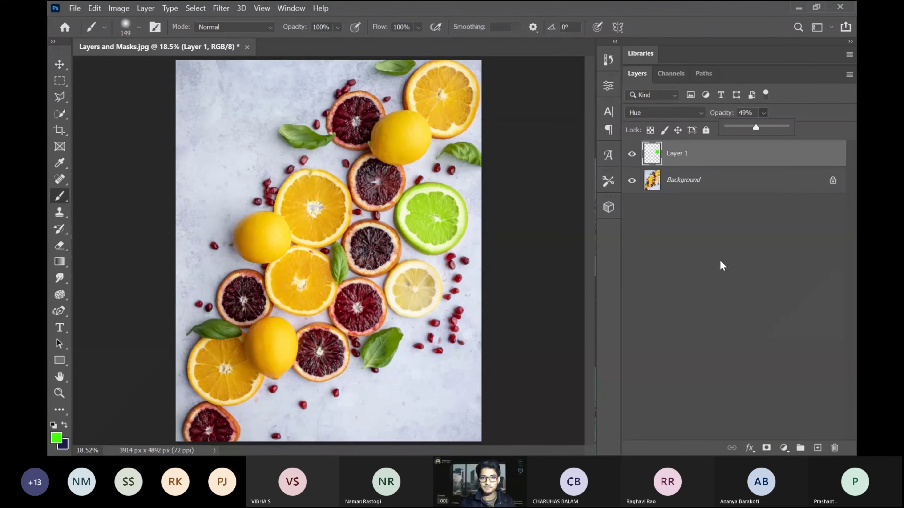
{"action": "left_click", "coordinate": [713, 256]}
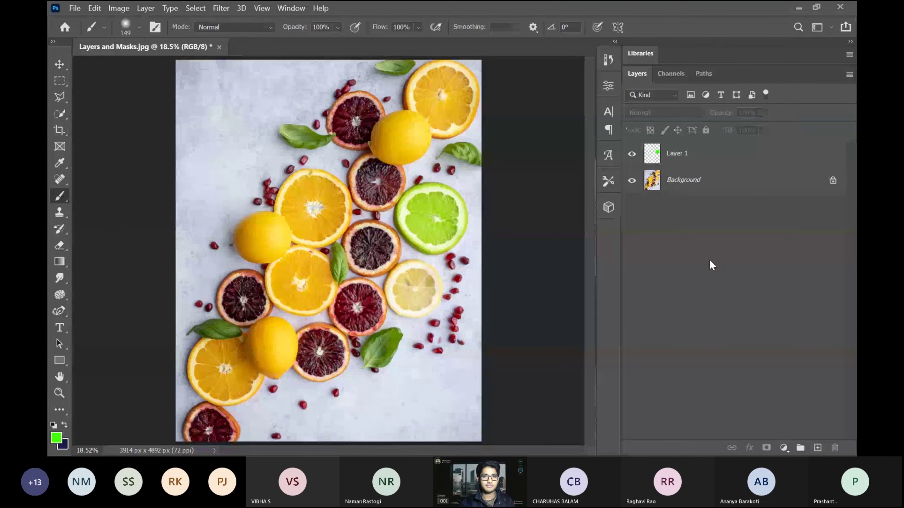
Step: Unlock the Background layer to turn it into a regular layer
{"action": "left_click", "coordinate": [729, 160]}
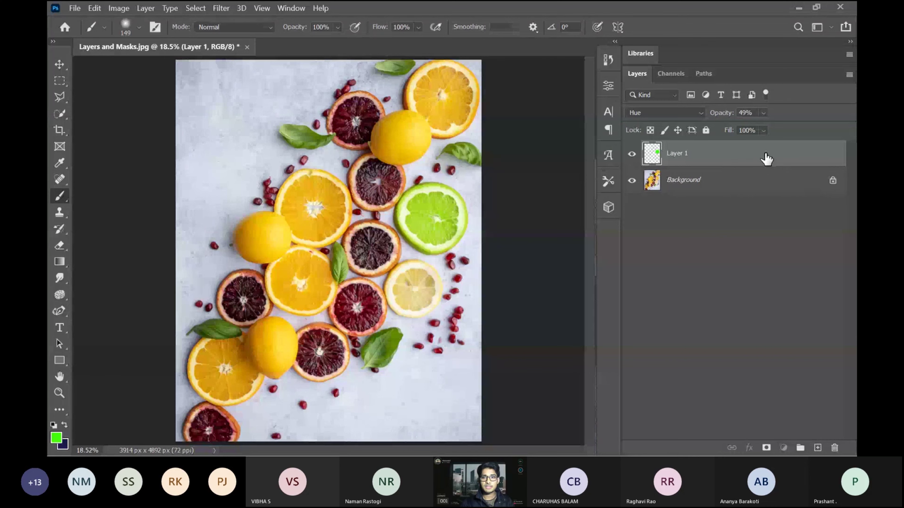
{"action": "mouse_move", "coordinate": [764, 159]}
{"action": "left_mouse_down"}
{"action": "mouse_move", "coordinate": [754, 191]}
{"action": "mouse_move", "coordinate": [752, 150]}
{"action": "left_mouse_up"}
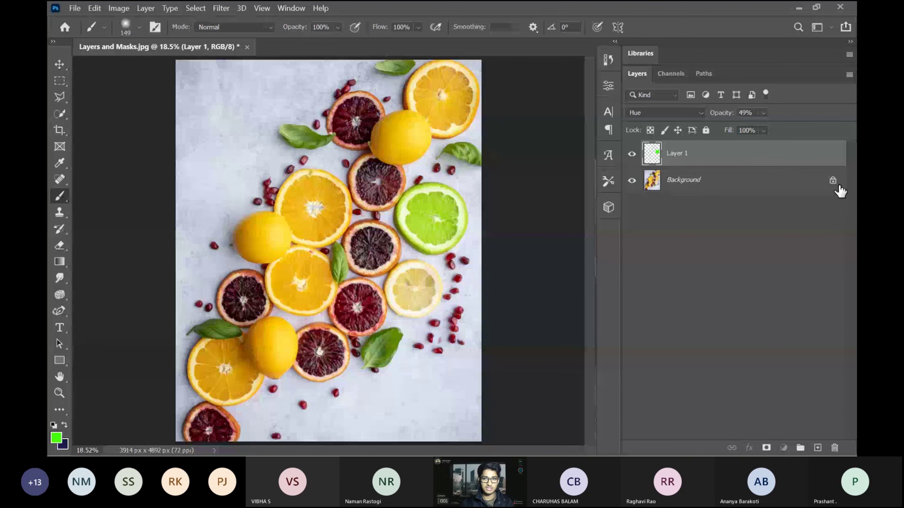
{"action": "left_click", "coordinate": [833, 182]}
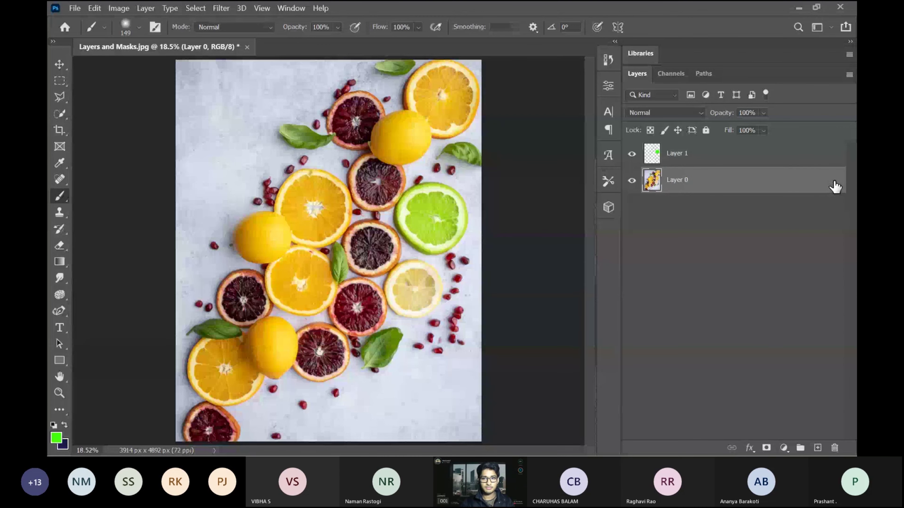
Step: Move Layer 1 beneath the photo layer and return it to the top of the stack, leaving Layer 0 selected
{"action": "left_click", "coordinate": [790, 155]}
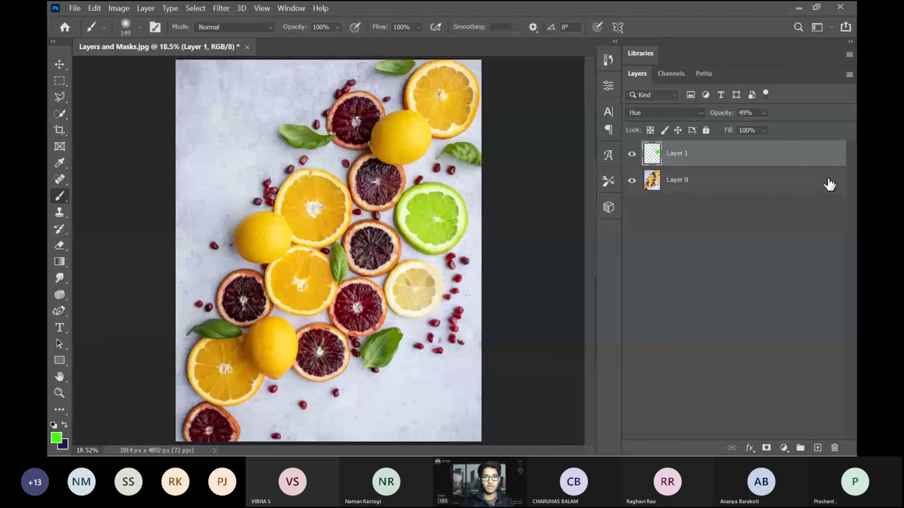
{"action": "left_click_drag", "start_coordinate": [732, 156], "coordinate": [720, 193]}
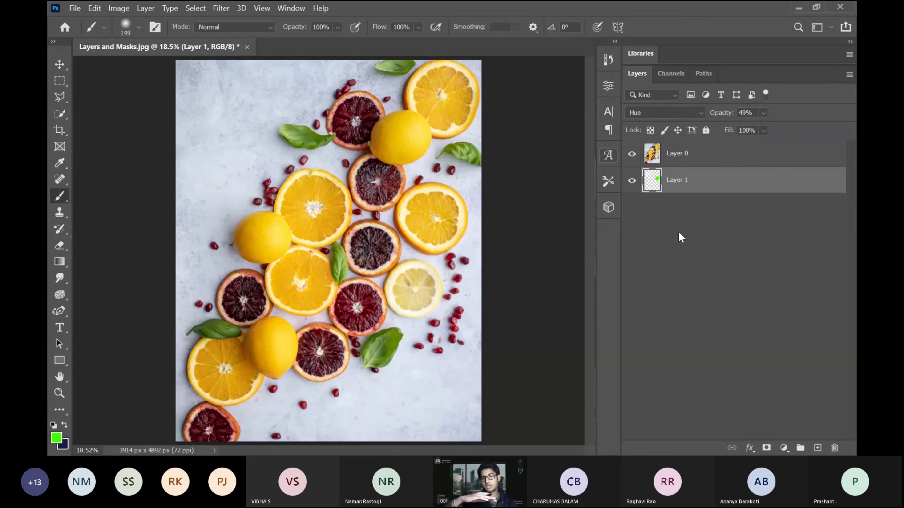
{"action": "left_click", "coordinate": [704, 162]}
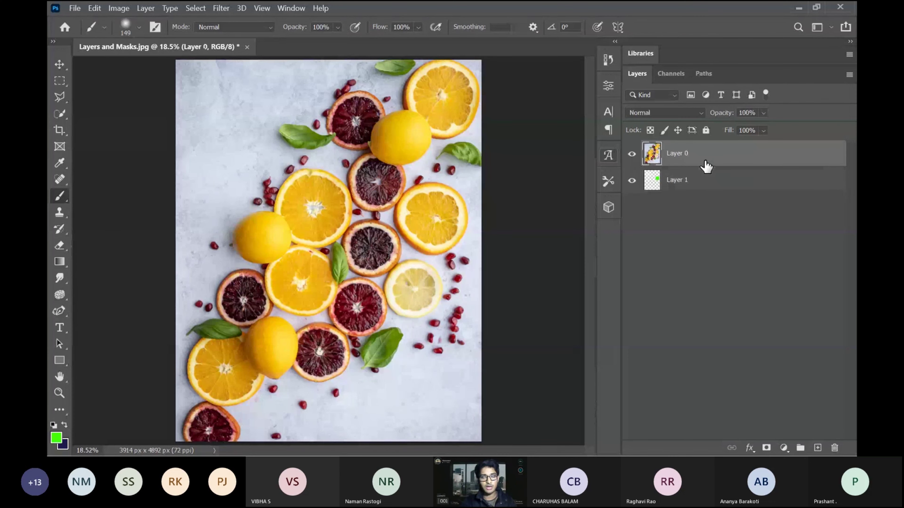
{"action": "left_click", "coordinate": [705, 191]}
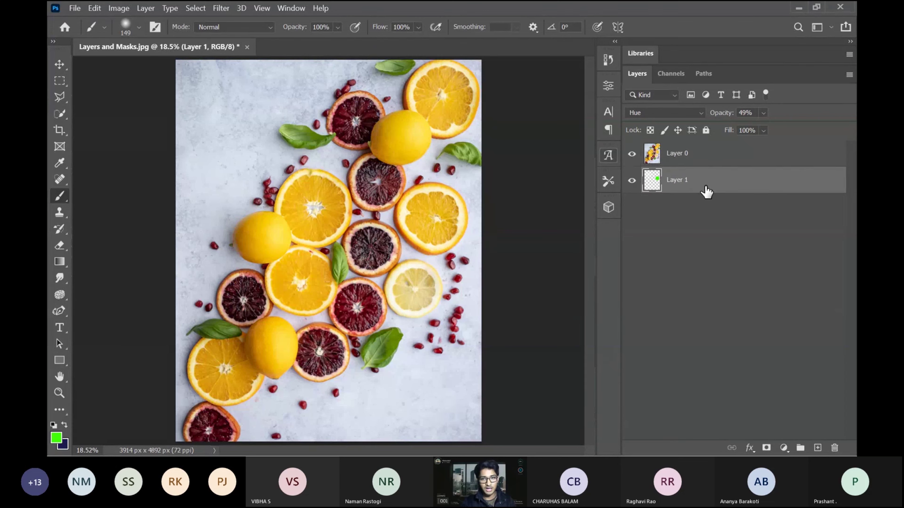
{"action": "left_click_drag", "start_coordinate": [706, 192], "coordinate": [703, 146]}
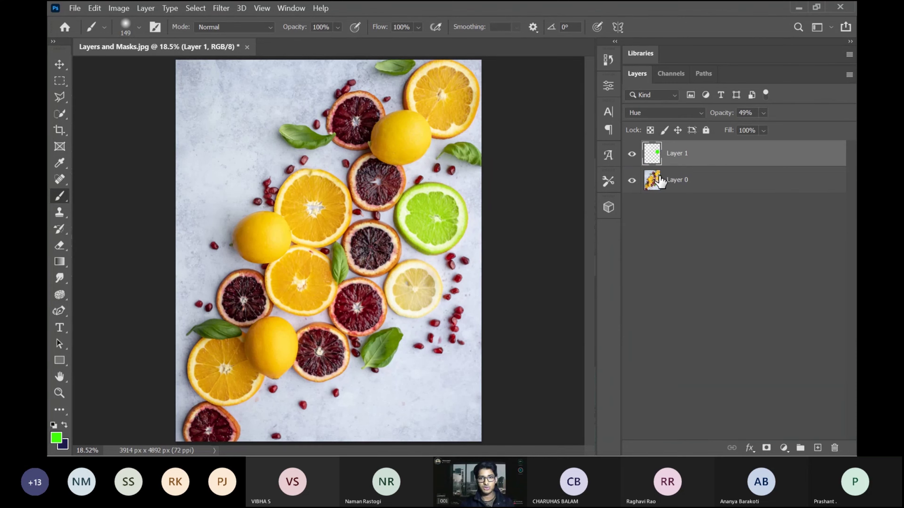
{"action": "left_click", "coordinate": [716, 185]}
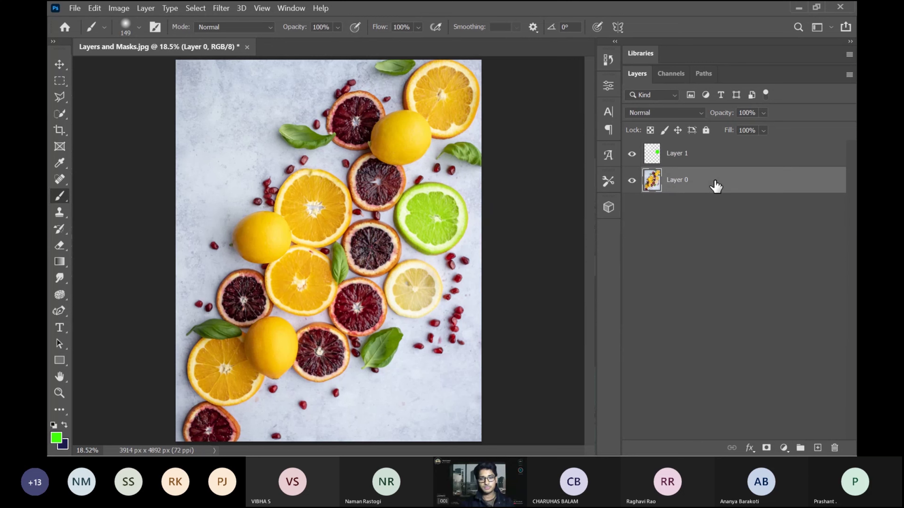
Step: Rename the photo layer, Layer 0, as BG and the painted Layer 1 as Green
{"action": "double_click", "coordinate": [678, 180]}
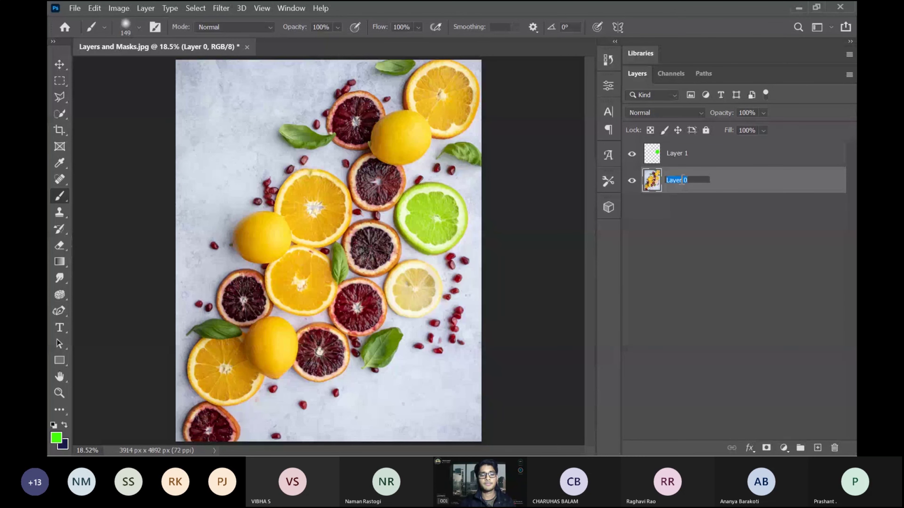
{"action": "type", "text": "BG"}
{"action": "key", "text": "Return"}
{"action": "left_click", "coordinate": [680, 156]}
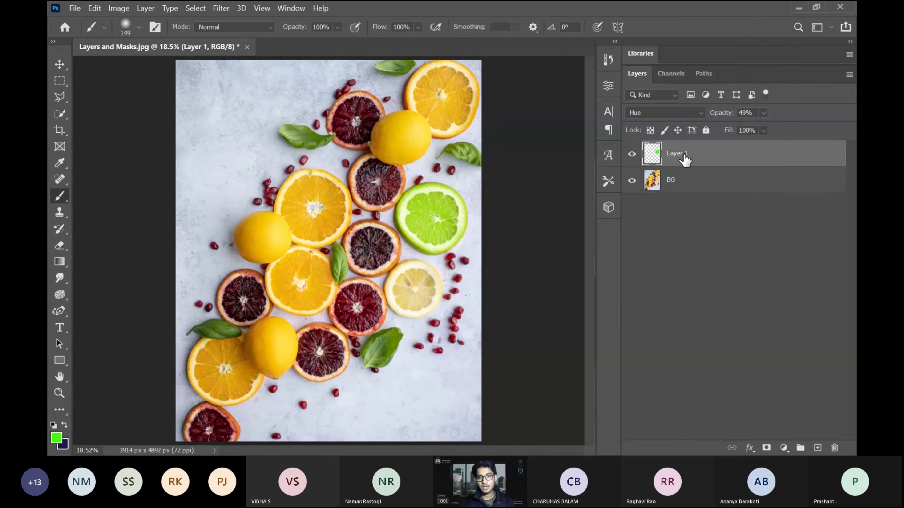
{"action": "double_click", "coordinate": [681, 154]}
{"action": "type", "text": "Green"}
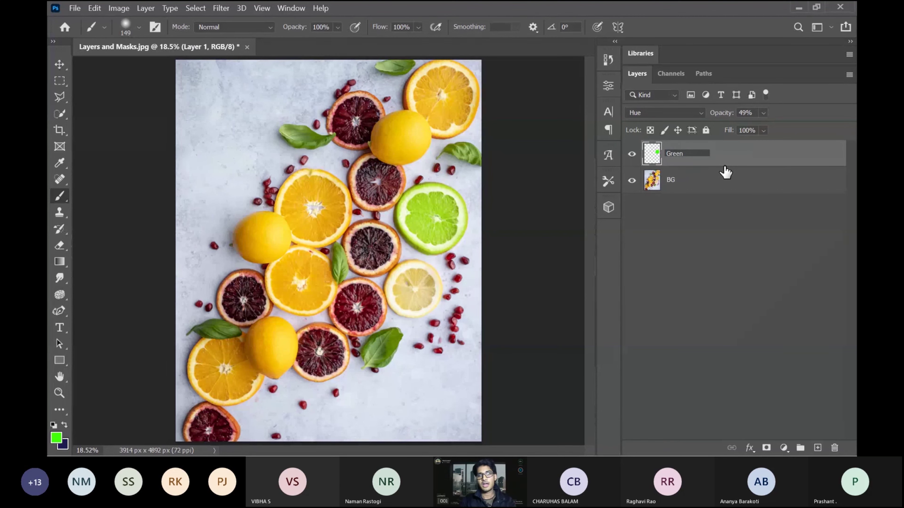
{"action": "key", "text": "Return"}
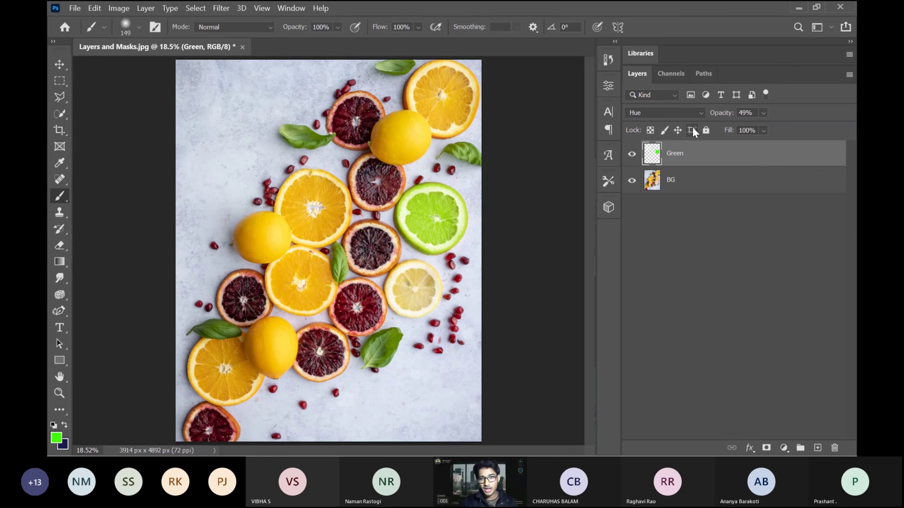
Step: Make BG the active layer and activate the Quick Selection tool after trying the Object Selection tool
{"action": "left_click", "coordinate": [676, 195]}
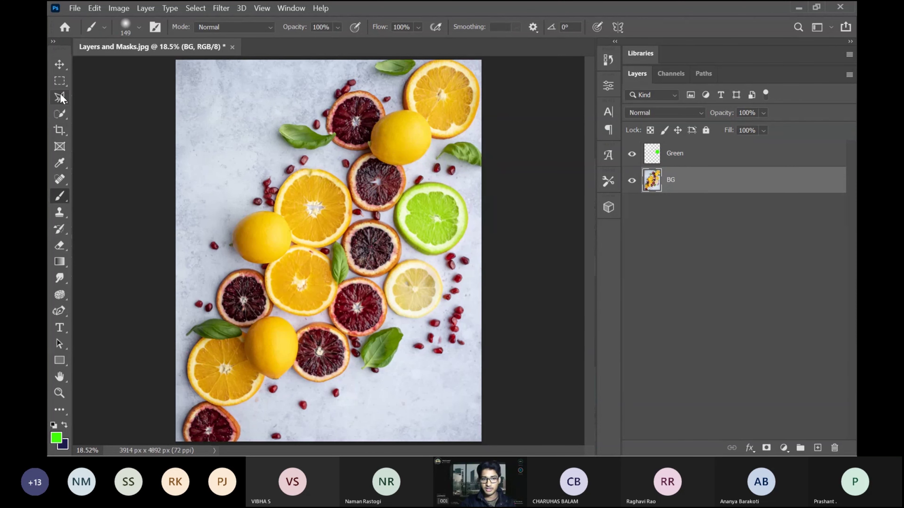
{"action": "left_click", "coordinate": [60, 114]}
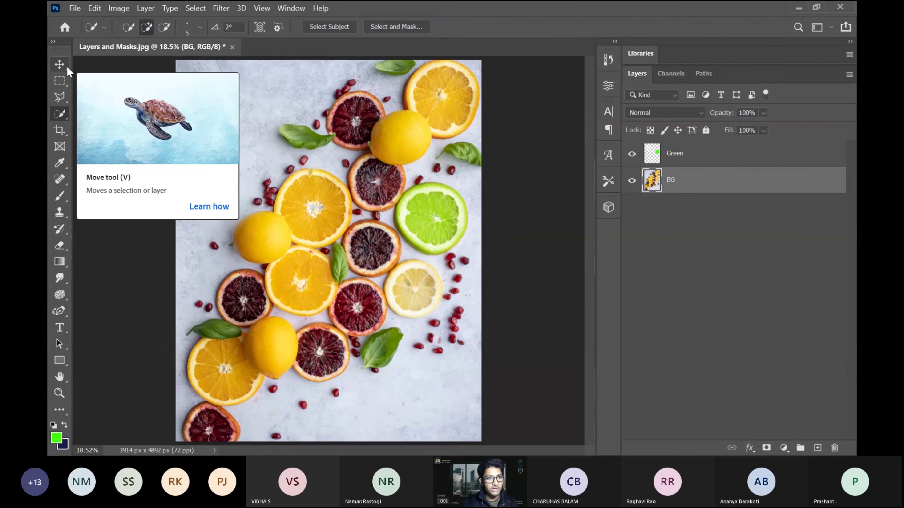
{"action": "right_click", "coordinate": [63, 115]}
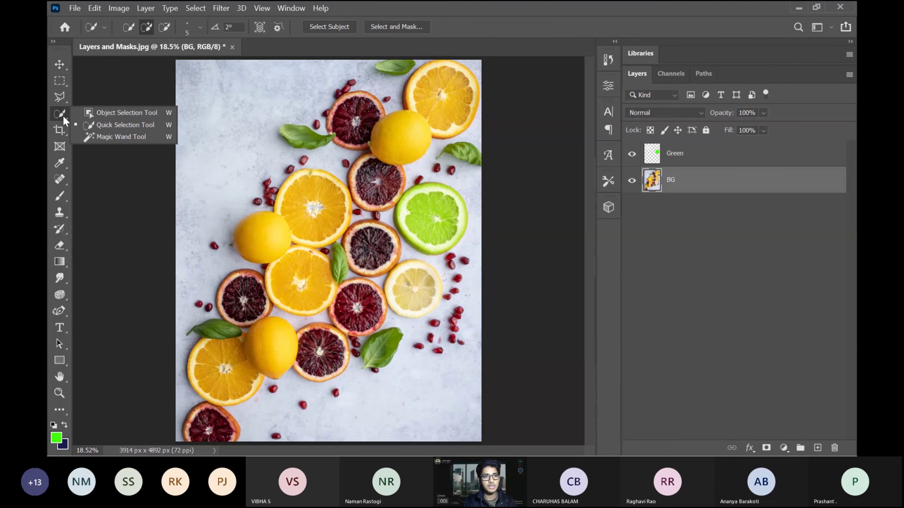
{"action": "left_click", "coordinate": [91, 116]}
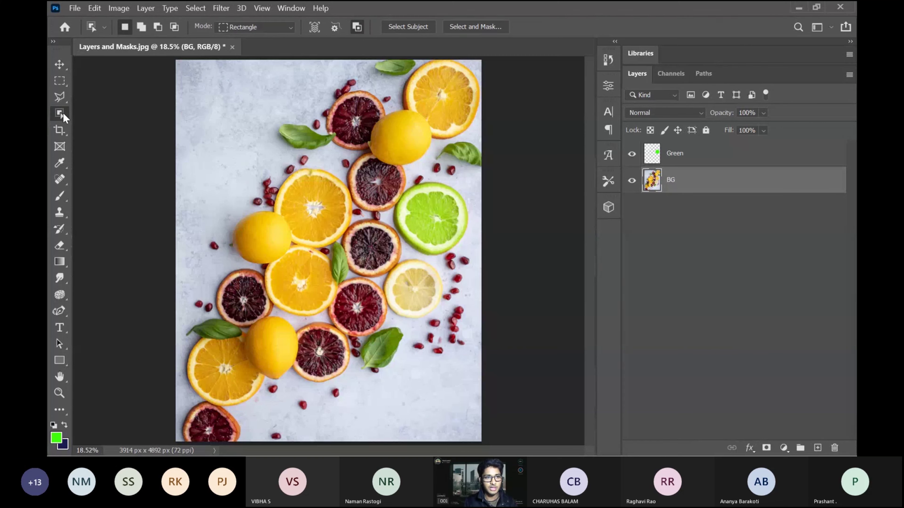
{"action": "right_click", "coordinate": [63, 114]}
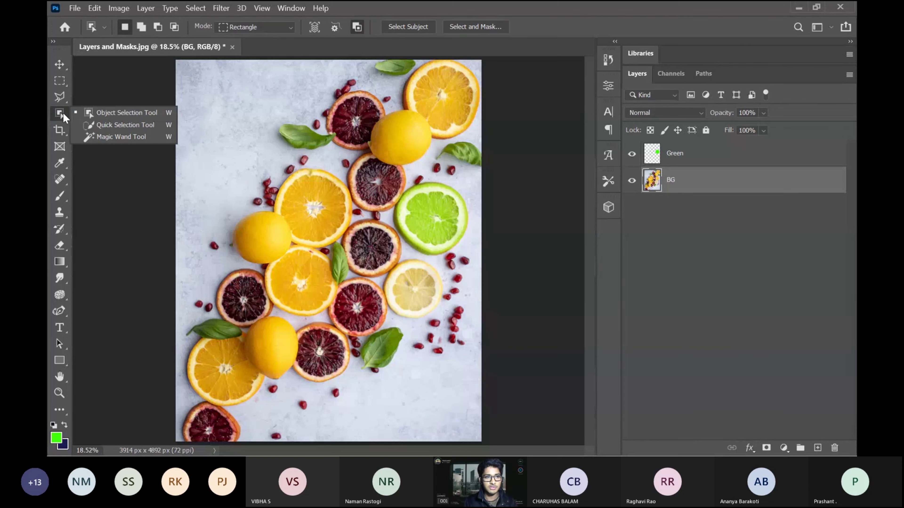
{"action": "left_click", "coordinate": [115, 121]}
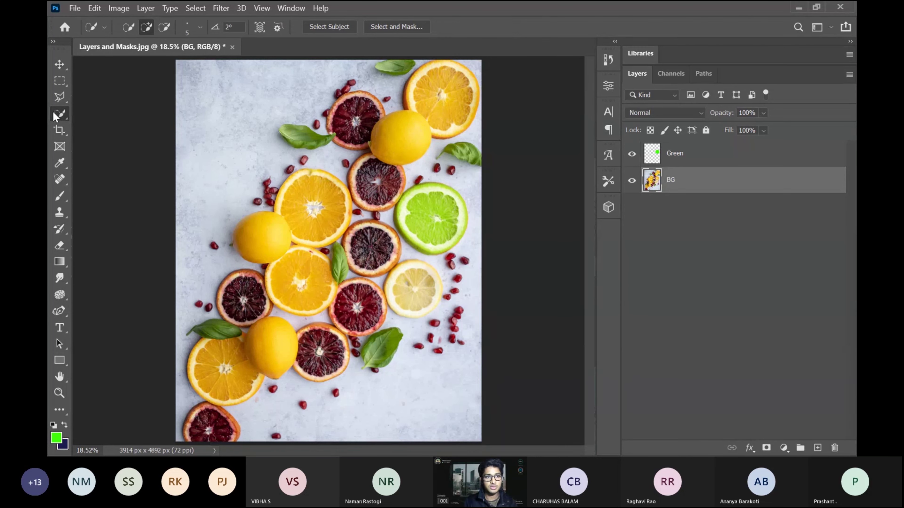
{"action": "right_click", "coordinate": [55, 117]}
{"action": "left_click", "coordinate": [121, 125]}
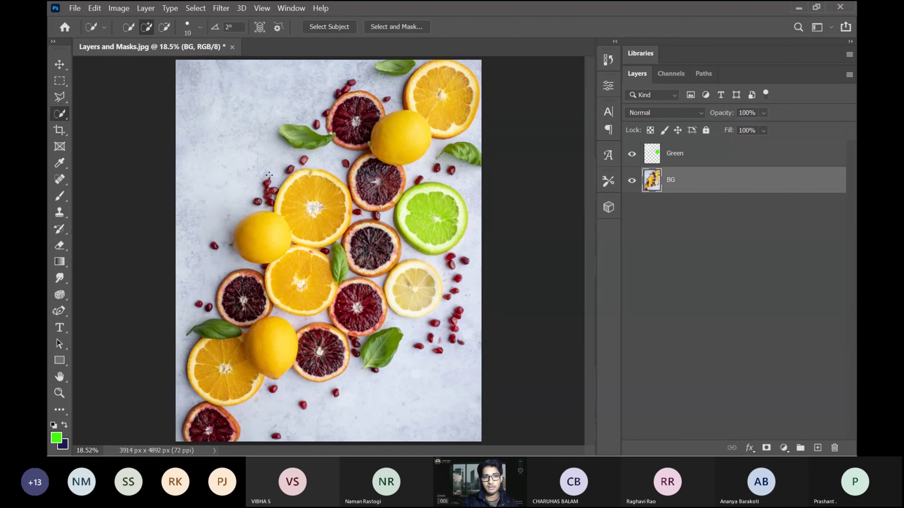
Step: Enlarge the Quick Selection brush to a size of 600
{"action": "key", "text": "bracketright"}
{"action": "key", "text": "bracketright"}
{"action": "key", "text": "bracketright"}
{"action": "key", "text": "bracketright"}
{"action": "key", "text": "bracketright"}
{"action": "key", "text": "bracketright"}
{"action": "key", "text": "bracketright"}
{"action": "key", "text": "bracketright"}
{"action": "key", "text": "bracketright"}
{"action": "key", "text": "bracketright"}
{"action": "key", "text": "bracketright"}
{"action": "key", "text": "bracketright"}
{"action": "key", "text": "bracketright"}
{"action": "key", "text": "bracketright"}
{"action": "key", "text": "bracketright"}
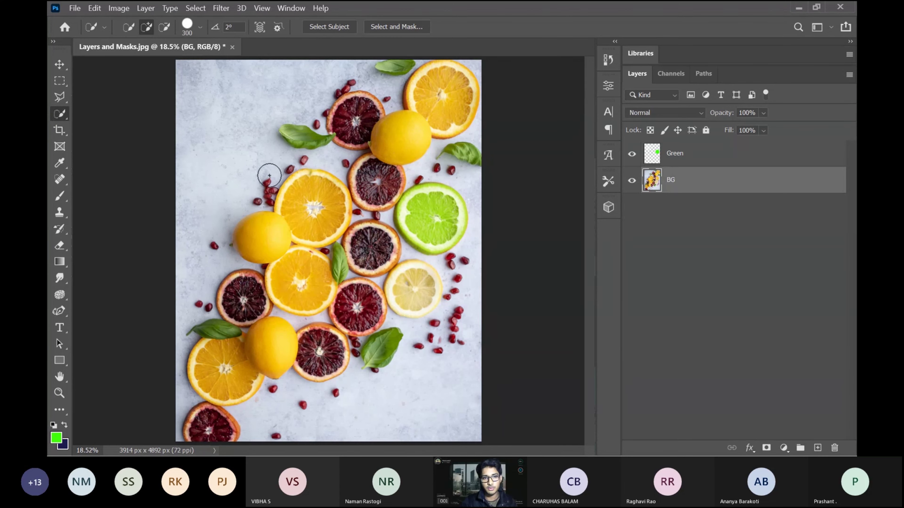
{"action": "key", "text": "bracketleft"}
{"action": "key", "text": "bracketleft"}
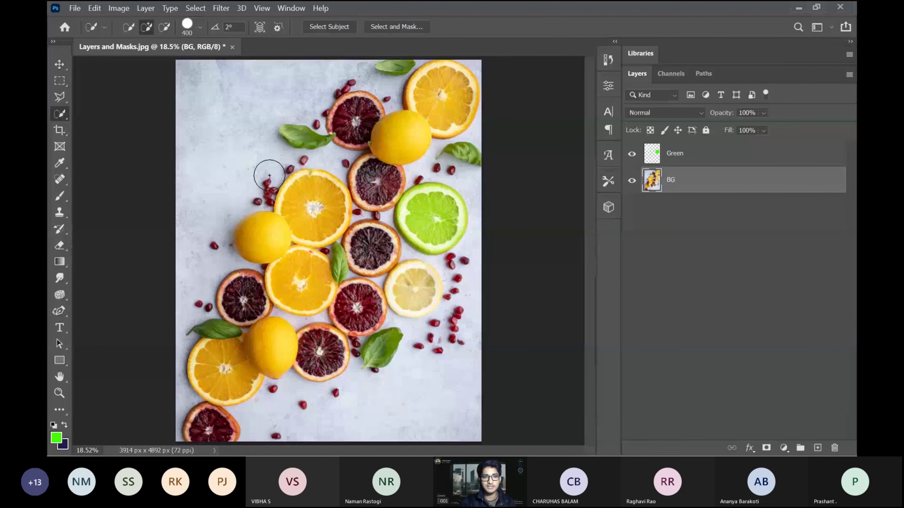
{"action": "key", "text": "bracketright"}
{"action": "key", "text": "bracketright"}
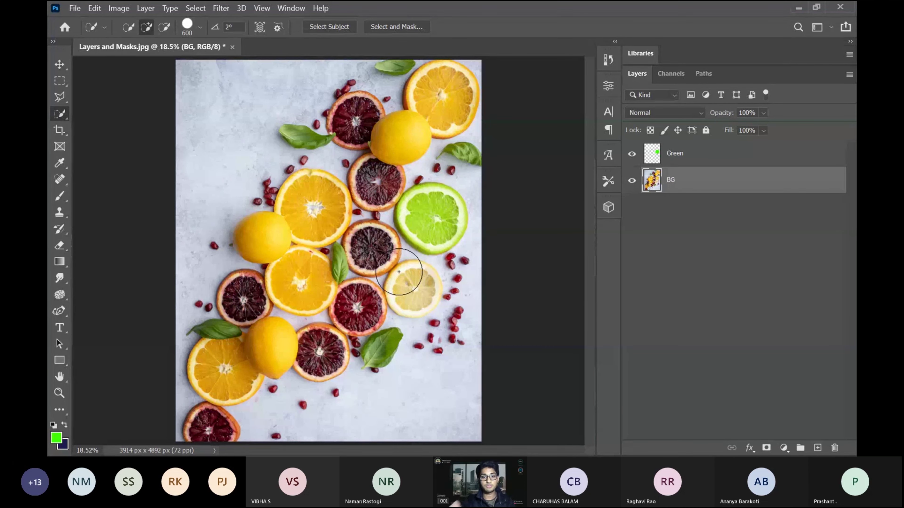
Step: Select the whole pale lemon slice below the green slice on the BG layer, including its outer rind
{"action": "key", "text": "ctrl+plus"}
{"action": "key", "text": "ctrl+plus"}
{"action": "key", "text": "ctrl+plus"}
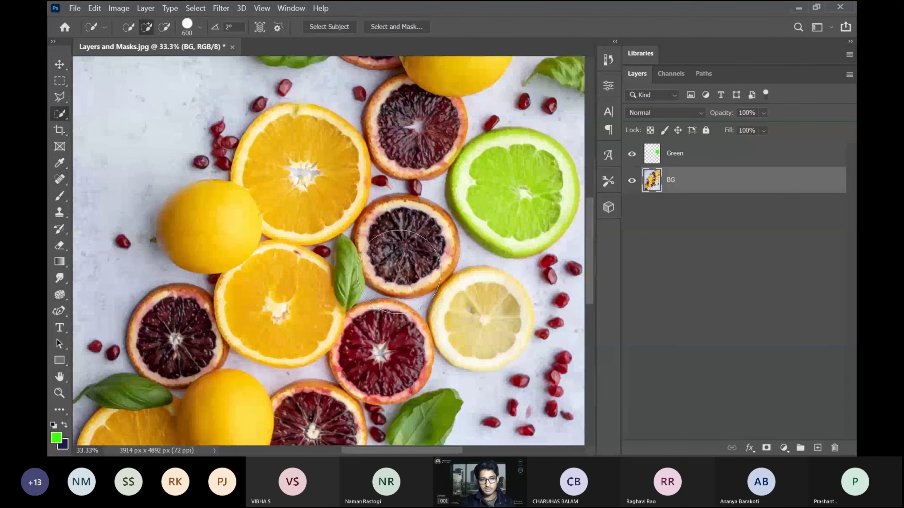
{"action": "key", "text": "ctrl+plus"}
{"action": "scroll", "coordinate": [399, 272], "scroll_direction": "right", "scroll_amount": 5}
{"action": "scroll", "coordinate": [399, 272], "scroll_direction": "down", "scroll_amount": 3}
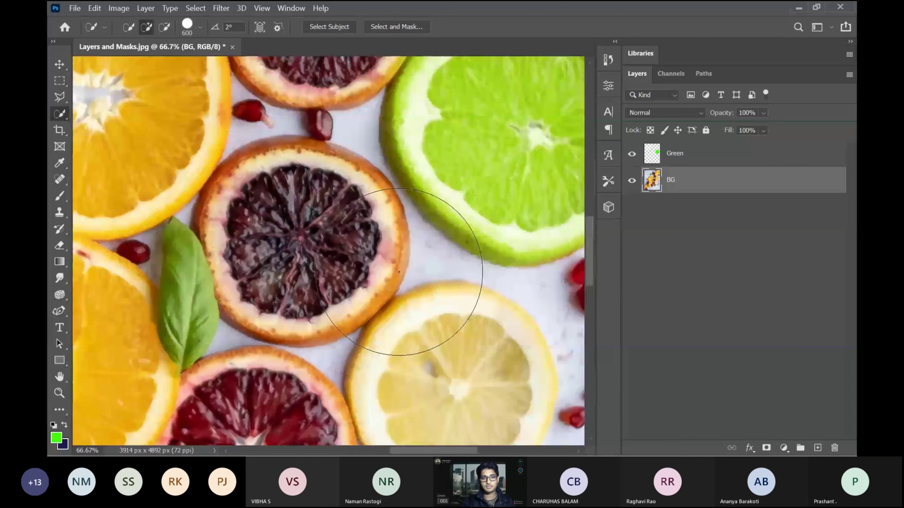
{"action": "scroll", "coordinate": [399, 272], "scroll_direction": "down", "scroll_amount": 1}
{"action": "scroll", "coordinate": [399, 272], "scroll_direction": "right", "scroll_amount": 1}
{"action": "left_click", "coordinate": [368, 262]}
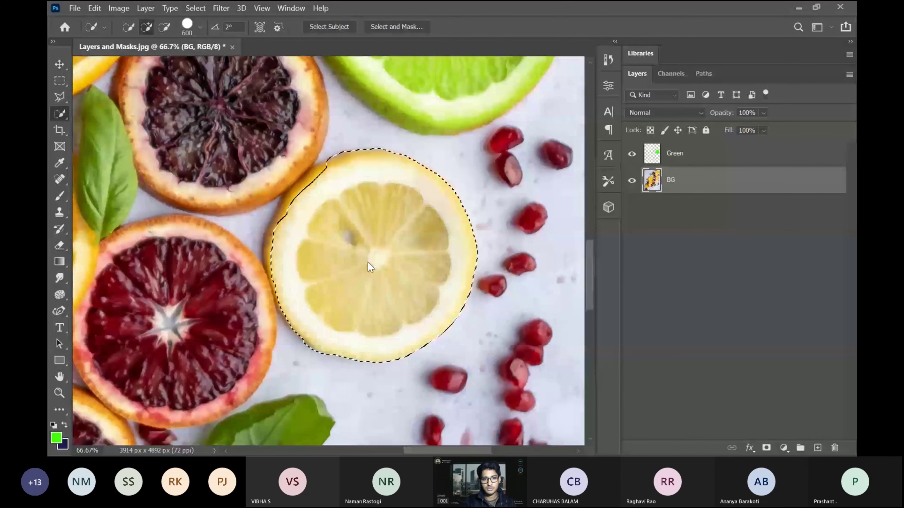
{"action": "left_click", "coordinate": [355, 253]}
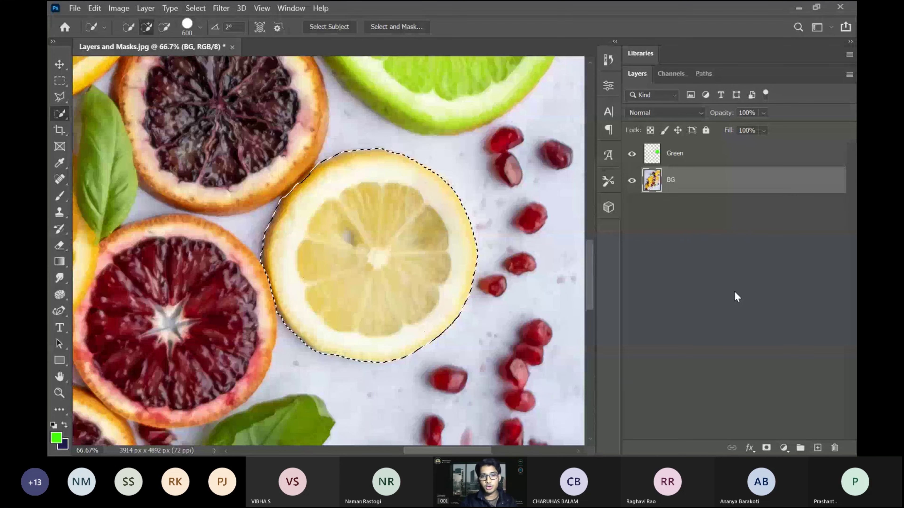
Step: Copy the selected lemon slice onto its own layer and move that layer above the Green layer
{"action": "key", "text": "ctrl+0"}
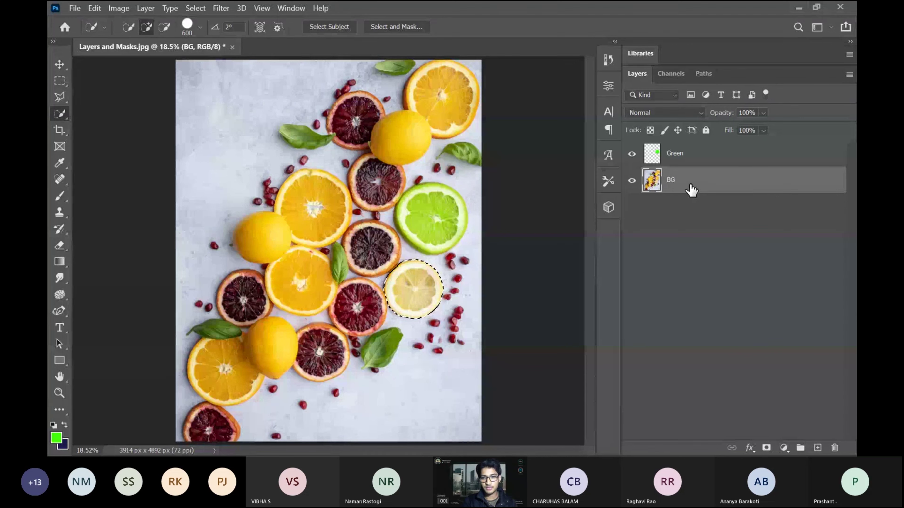
{"action": "key", "text": "ctrl+j"}
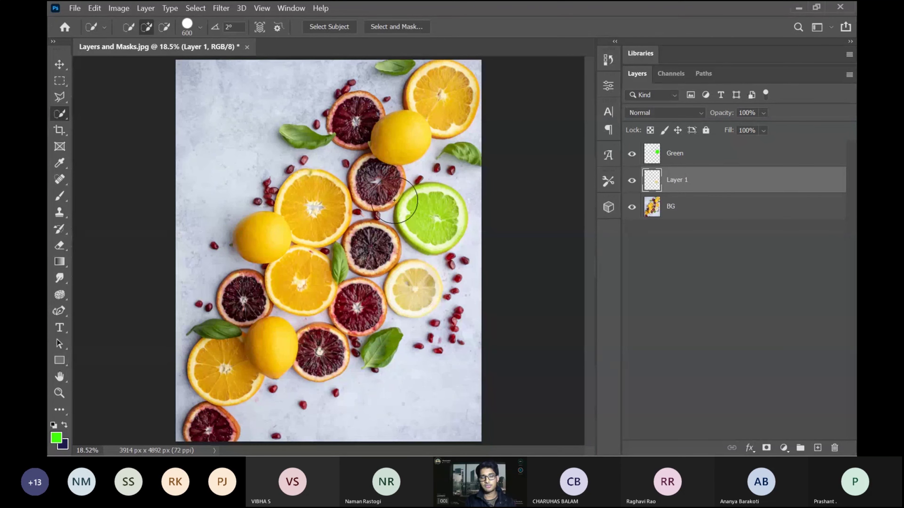
{"action": "left_click", "coordinate": [632, 208]}
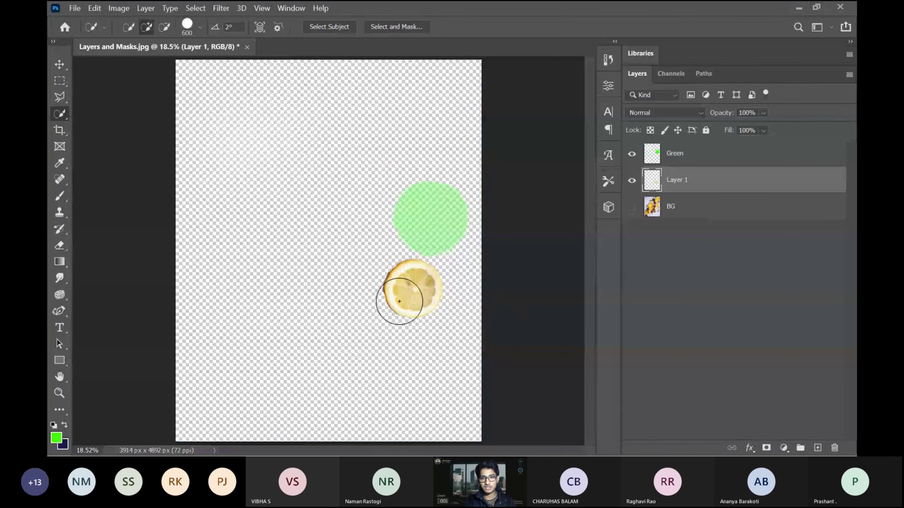
{"action": "left_click", "coordinate": [633, 208]}
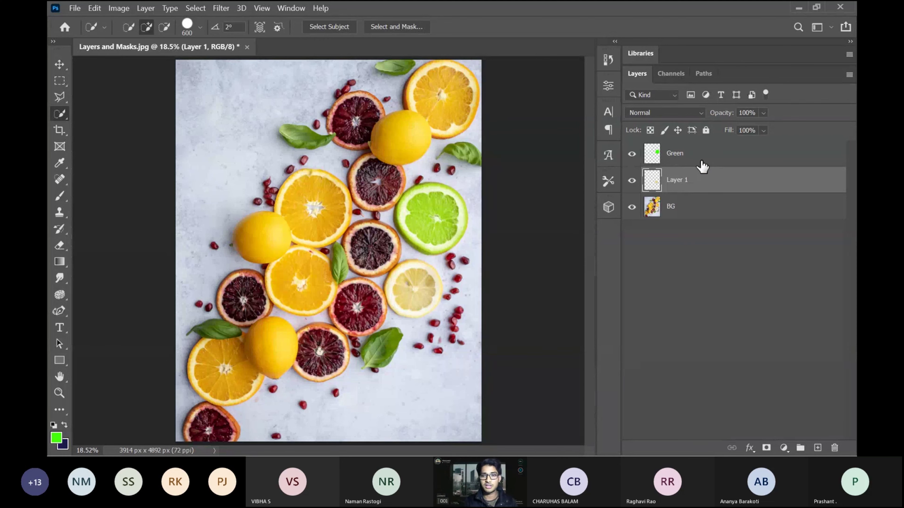
{"action": "left_click_drag", "start_coordinate": [696, 188], "coordinate": [692, 153]}
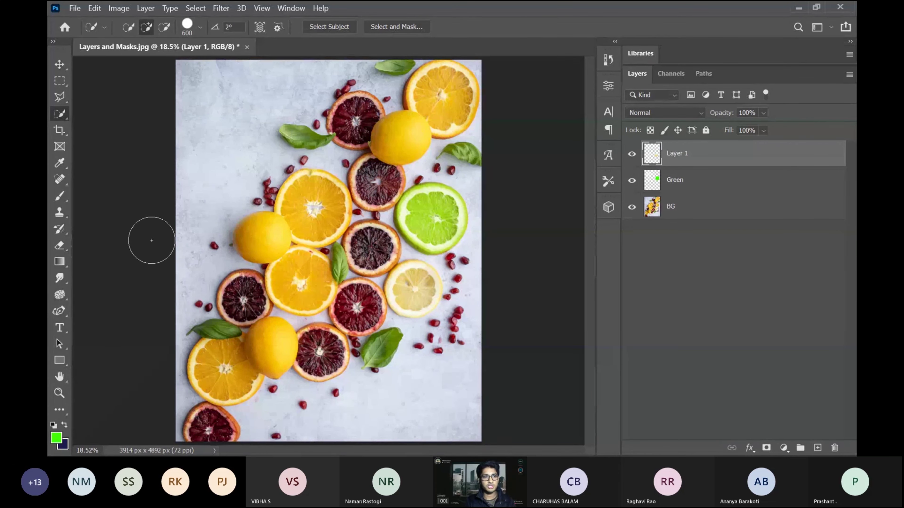
Step: Try shifting the BG layer to the right with the Move tool, and undo the move
{"action": "left_click", "coordinate": [59, 65]}
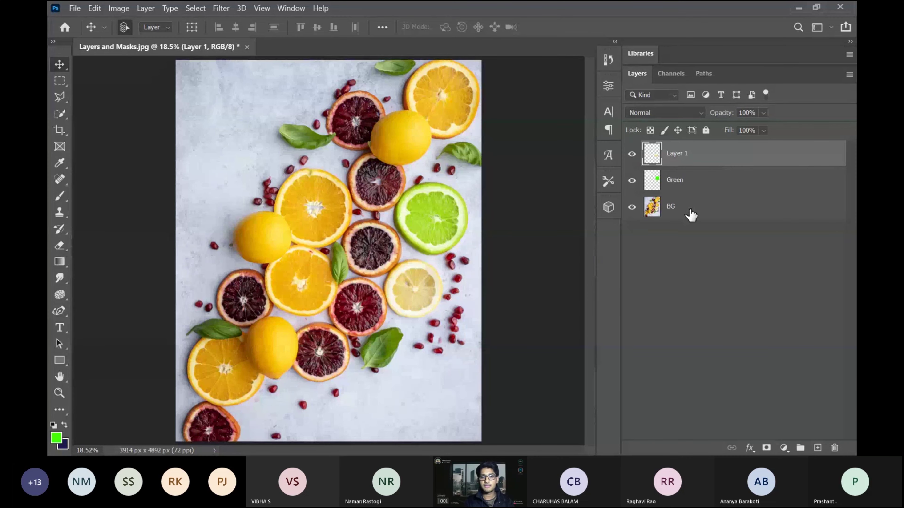
{"action": "left_click", "coordinate": [686, 216]}
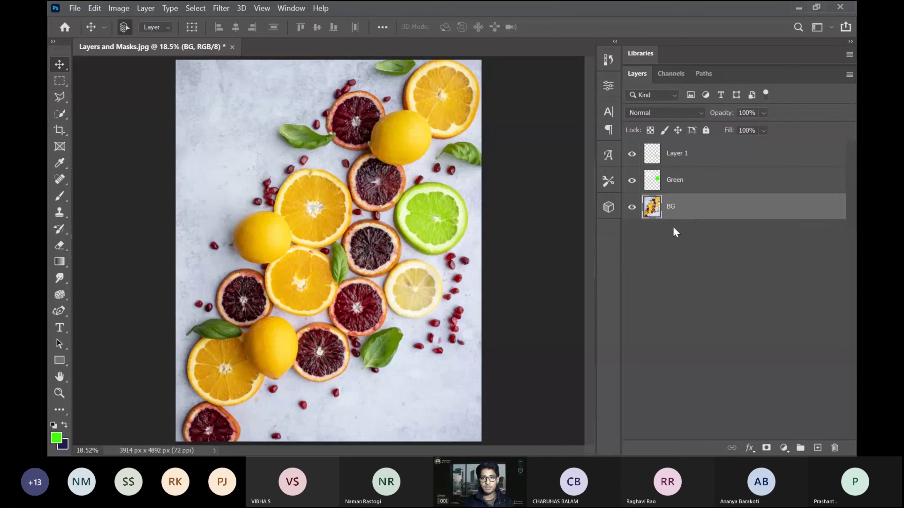
{"action": "left_click_drag", "start_coordinate": [321, 239], "coordinate": [351, 233]}
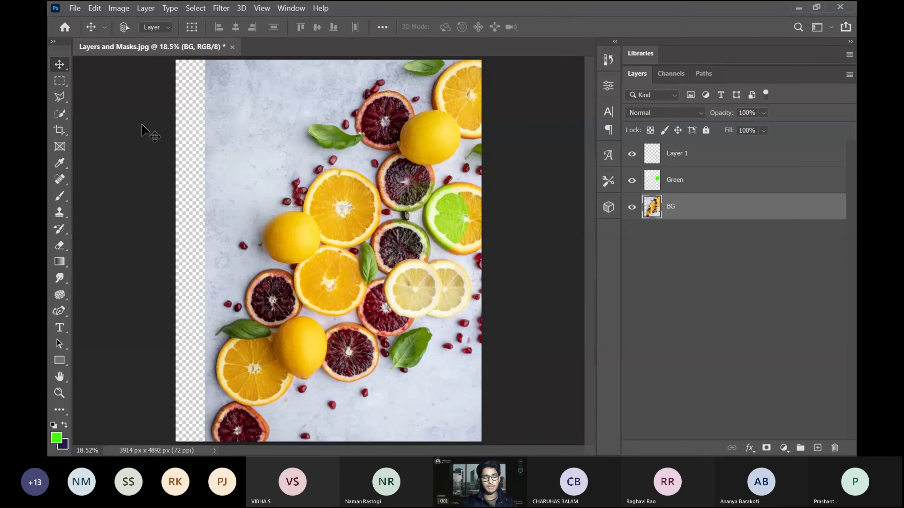
{"action": "key", "text": "ctrl"}
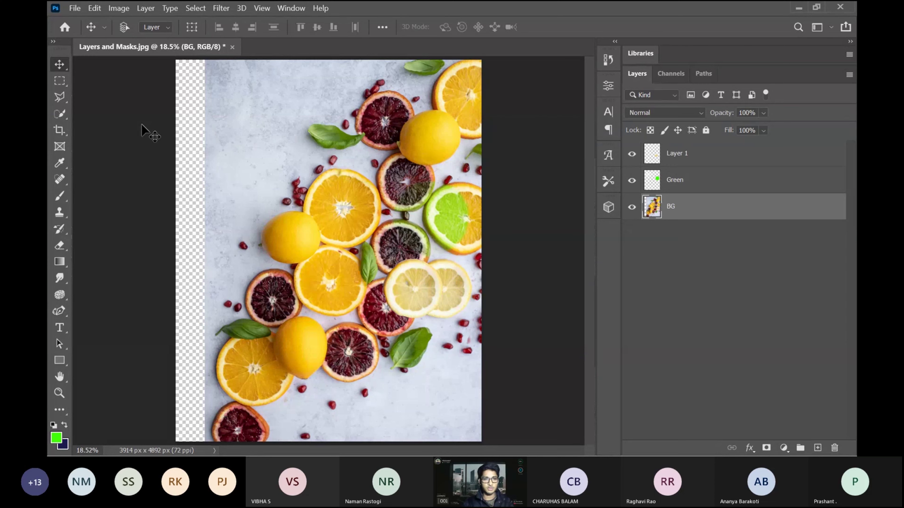
{"action": "key", "text": "ctrl+z"}
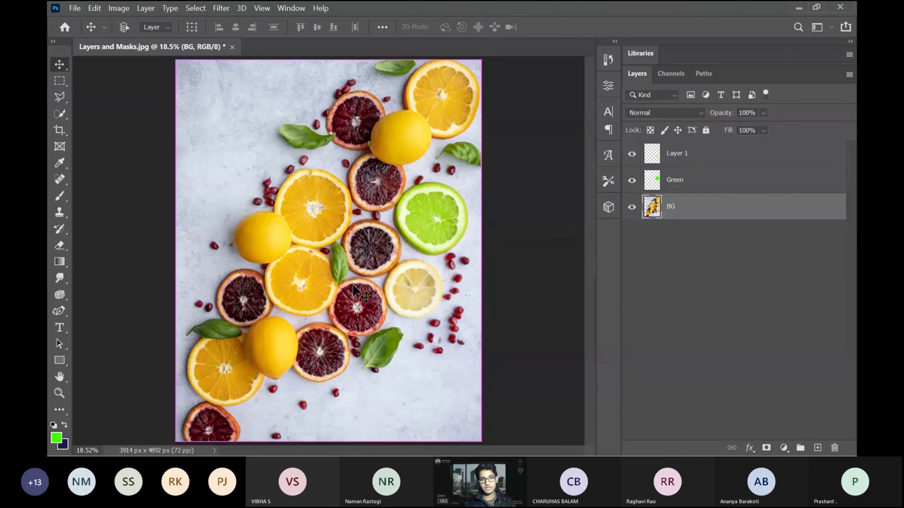
Step: Repeat the BG layer's shift to the right, compare it by undoing and redoing, and leave it undone
{"action": "key", "text": "shift+Right"}
{"action": "key", "text": "shift+Right"}
{"action": "key", "text": "shift+Right"}
{"action": "key", "text": "shift+Right"}
{"action": "key", "text": "shift+Right"}
{"action": "key", "text": "shift+Right"}
{"action": "key", "text": "shift+Right"}
{"action": "key", "text": "shift+Right"}
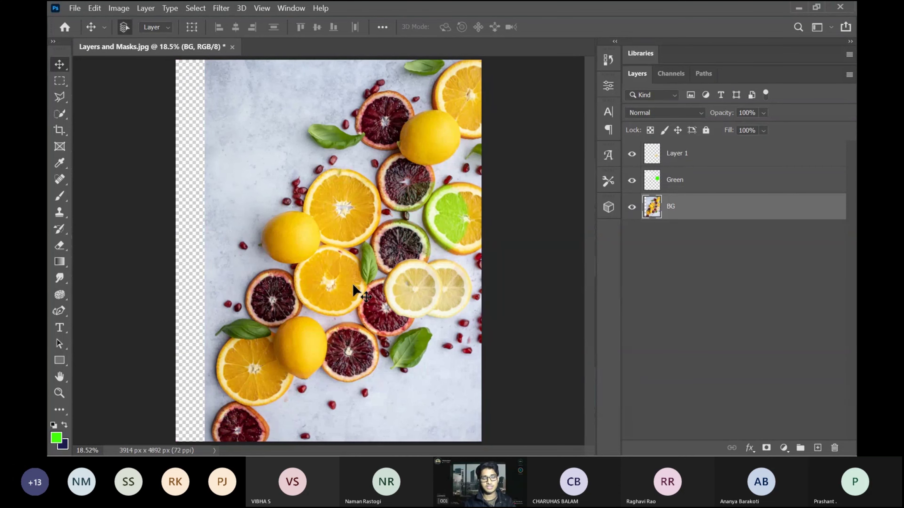
{"action": "key", "text": "ctrl+z"}
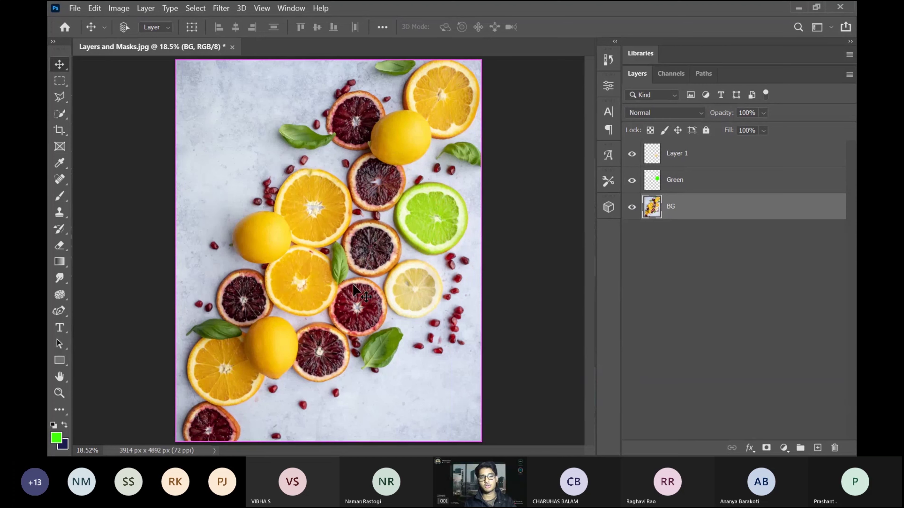
{"action": "key", "text": "ctrl+shift+z"}
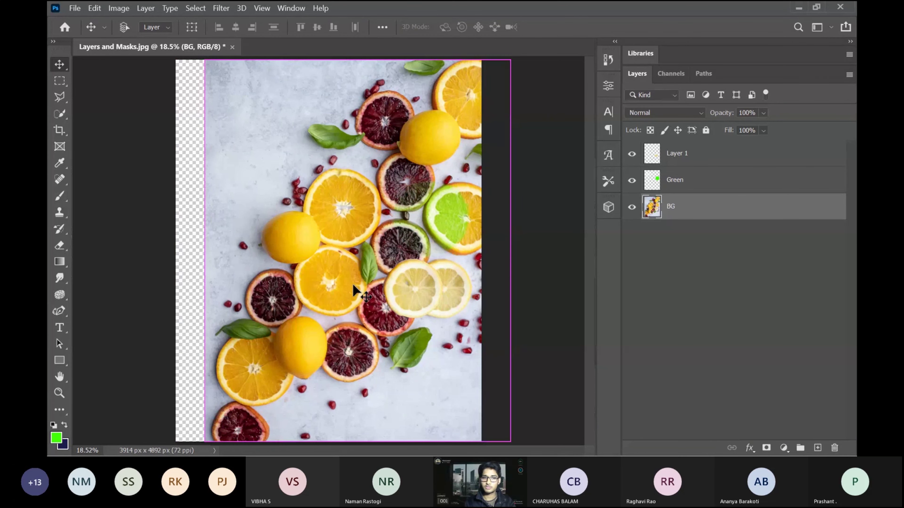
{"action": "key", "text": "ctrl+z"}
Step: Move the lemon slice copy on Layer 1 with Free Transform to the empty background above the upper-left whole fruit, about X 872, Y 1159 px
{"action": "left_click", "coordinate": [125, 27]}
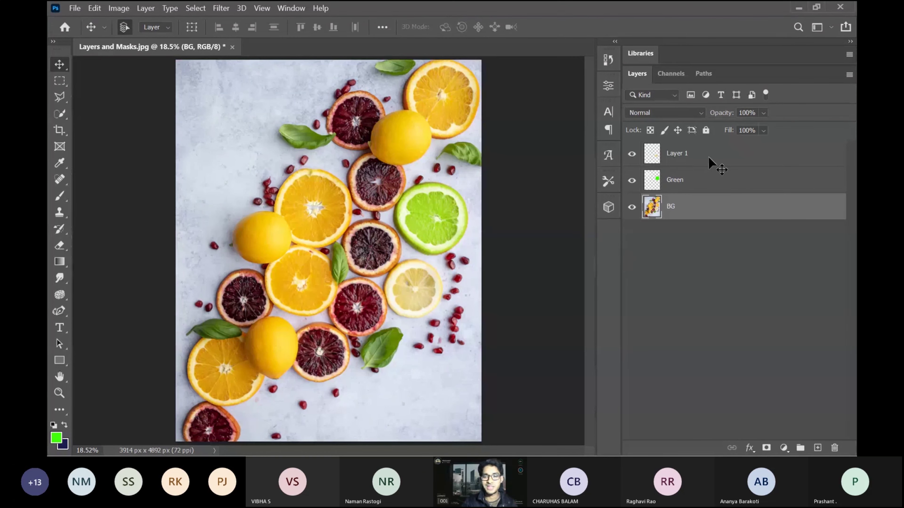
{"action": "left_click", "coordinate": [693, 166]}
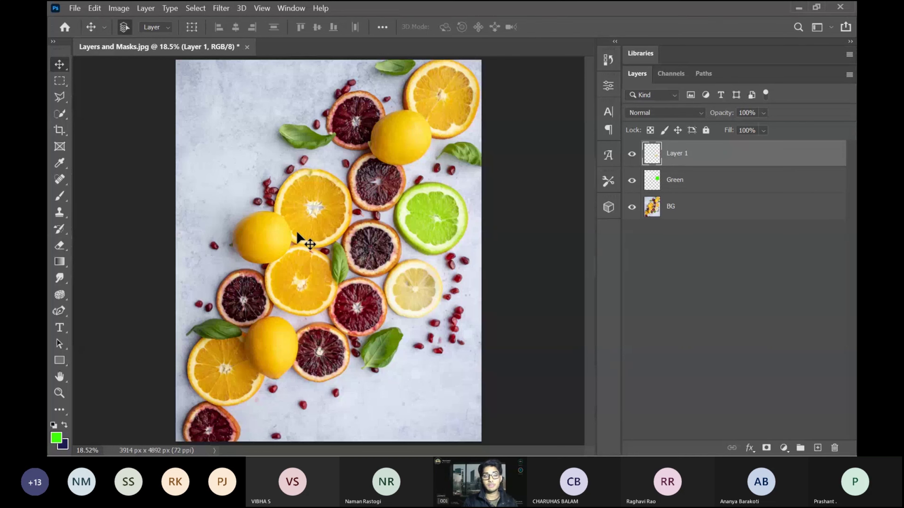
{"action": "key", "text": "ctrl"}
{"action": "key", "text": "ctrl+t"}
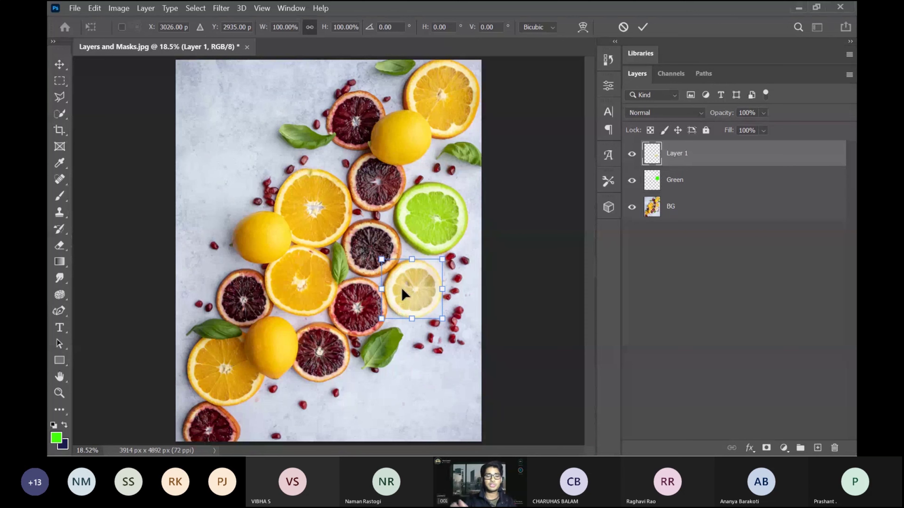
{"action": "left_click_drag", "start_coordinate": [401, 288], "coordinate": [234, 151]}
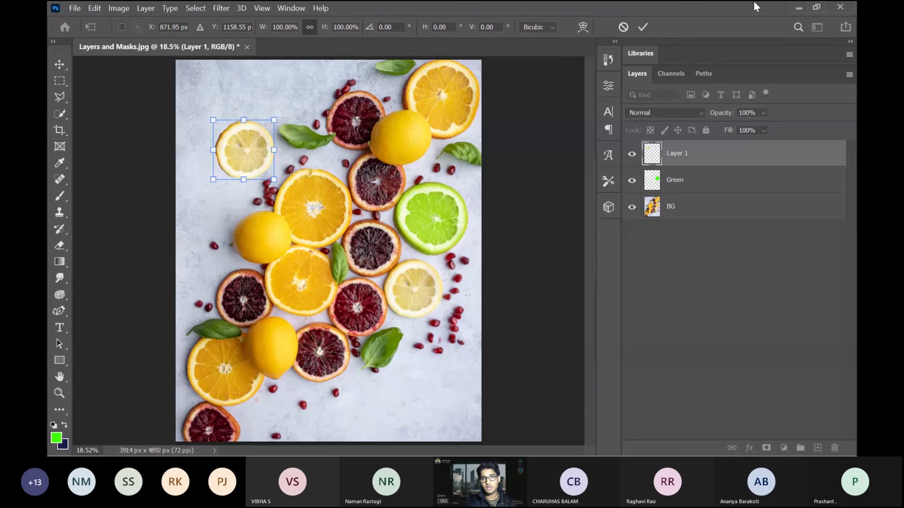
{"action": "left_click", "coordinate": [646, 25]}
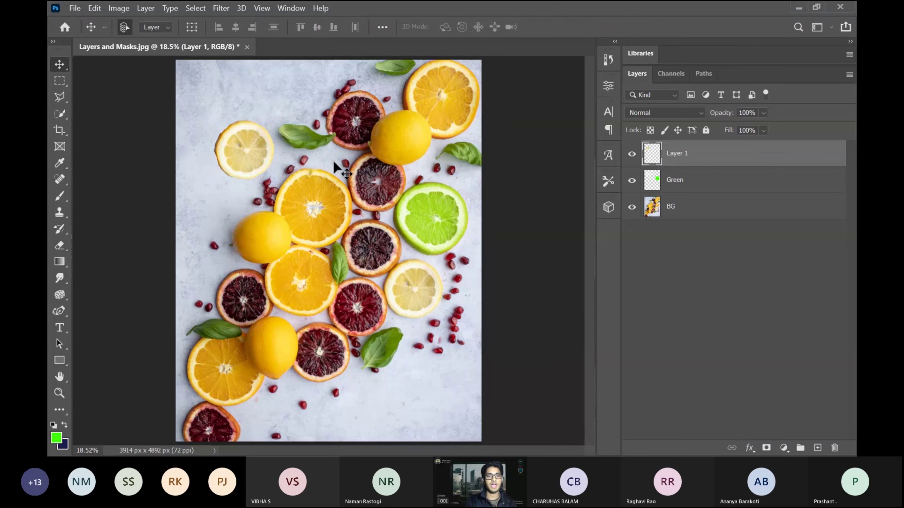
Step: Warp the lemon slice copy on Layer 1 by pulling its right, left and lower edges slightly inward
{"action": "key", "text": "ctrl"}
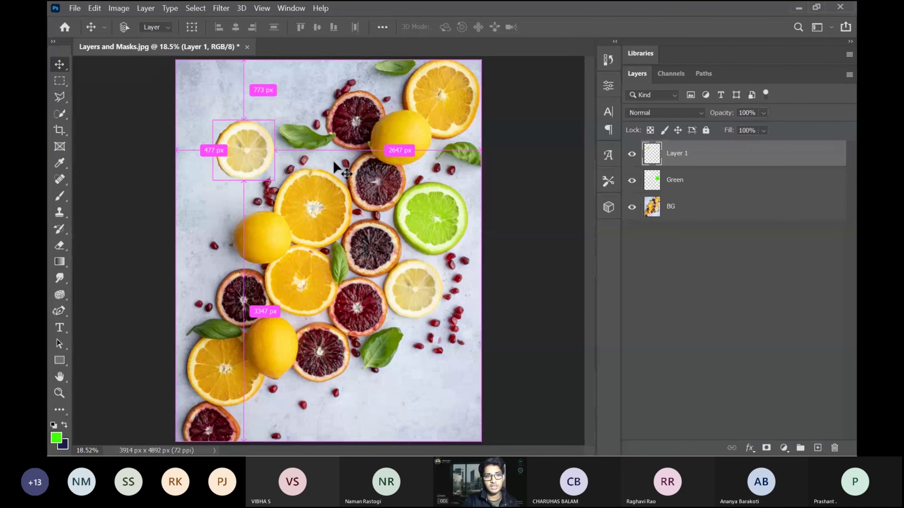
{"action": "key", "text": "t"}
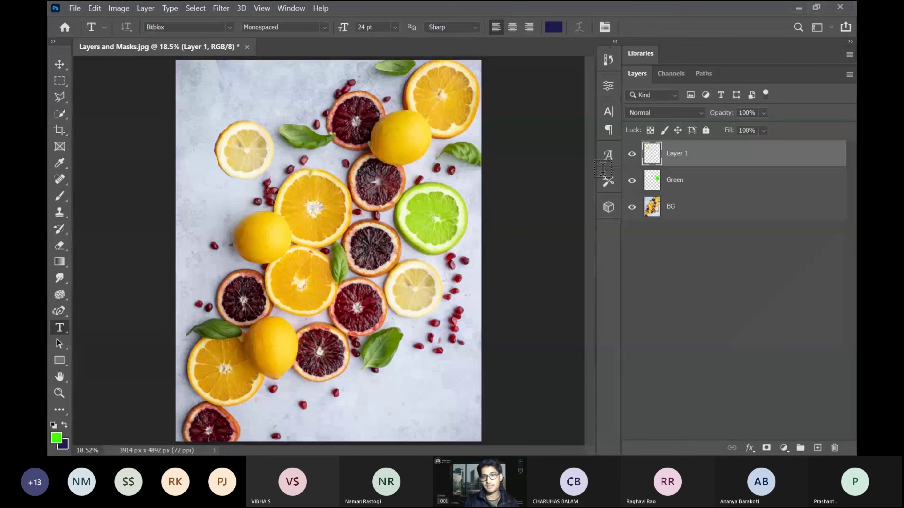
{"action": "key", "text": "ctrl+t"}
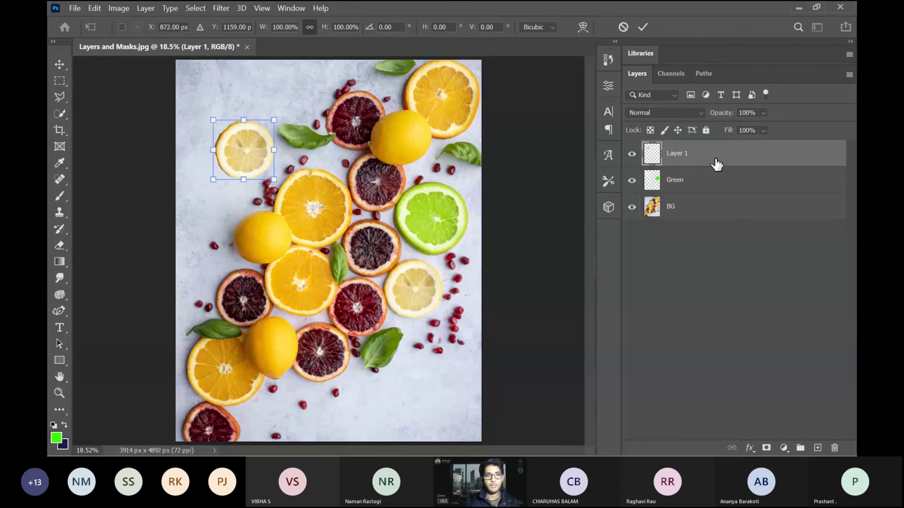
{"action": "right_click", "coordinate": [245, 150]}
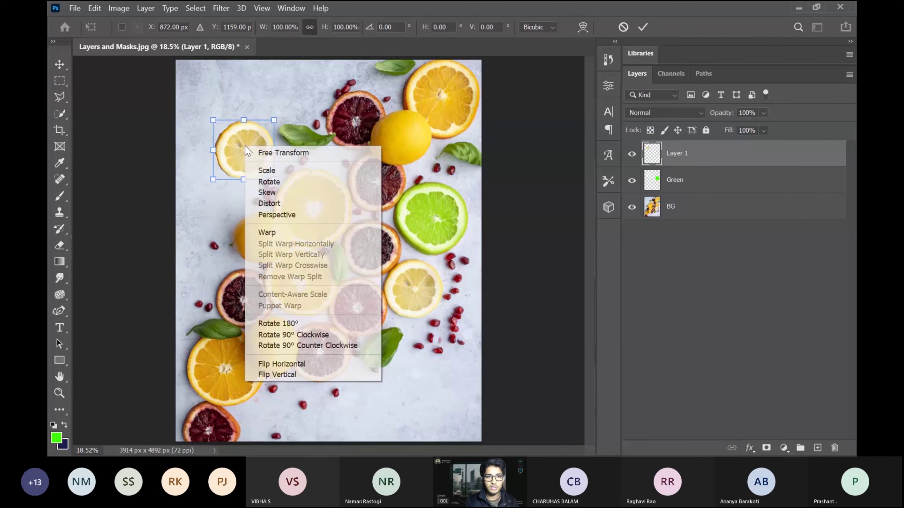
{"action": "right_click", "coordinate": [239, 142]}
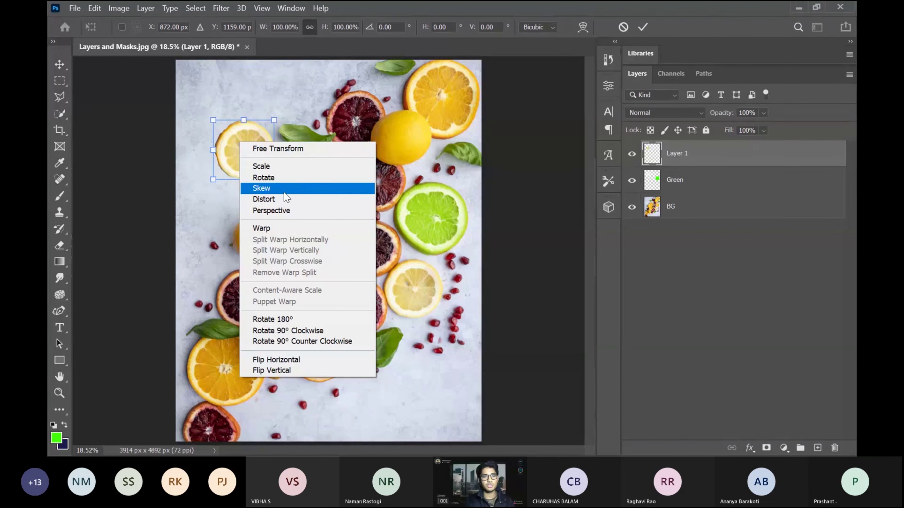
{"action": "left_click", "coordinate": [276, 230]}
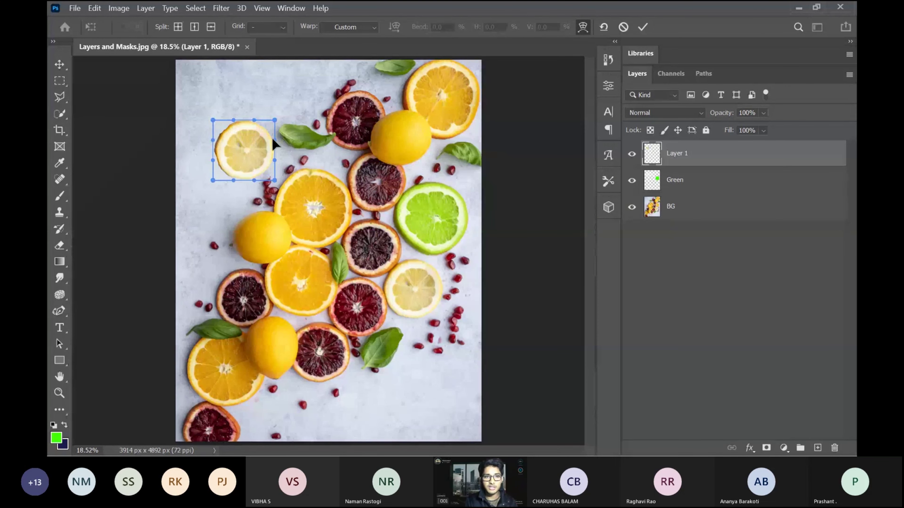
{"action": "left_click_drag", "start_coordinate": [277, 146], "coordinate": [263, 160]}
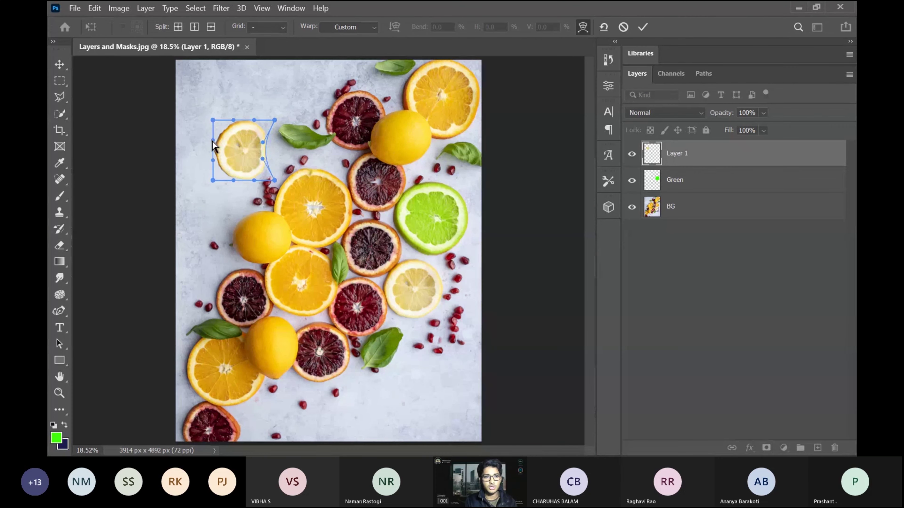
{"action": "left_click_drag", "start_coordinate": [213, 140], "coordinate": [222, 141]}
{"action": "left_click_drag", "start_coordinate": [234, 181], "coordinate": [240, 166]}
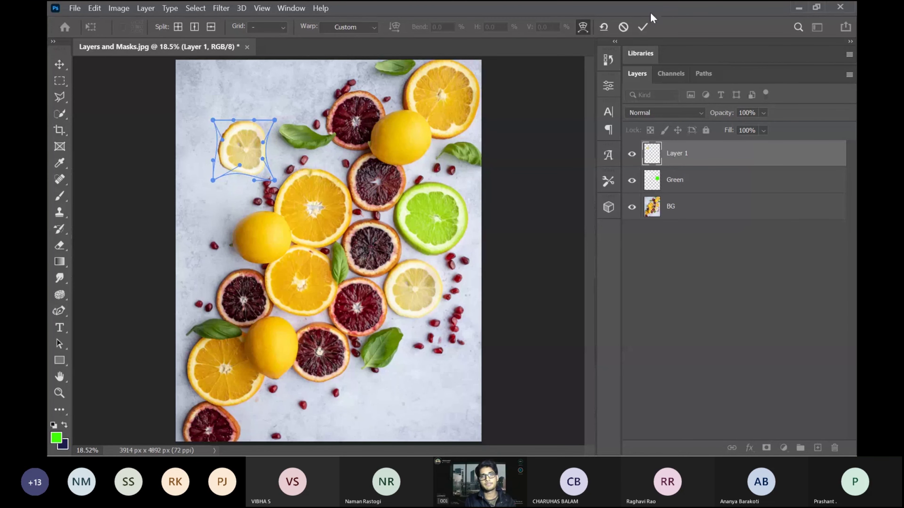
{"action": "left_click", "coordinate": [645, 27]}
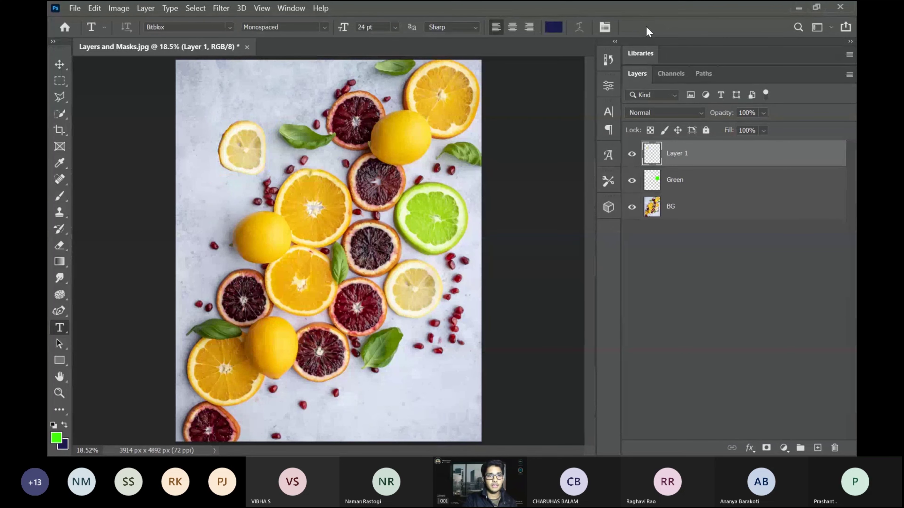
Step: Scale the warped lemon slice down slightly and move it between the basil leaf and the large orange slice
{"action": "key", "text": "ctrl+t"}
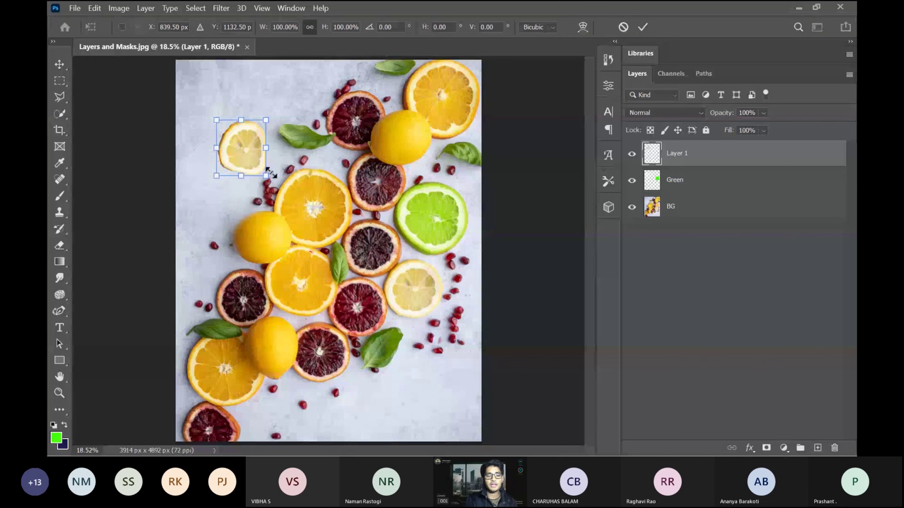
{"action": "left_click_drag", "start_coordinate": [269, 170], "coordinate": [258, 166]}
{"action": "key", "text": "Return"}
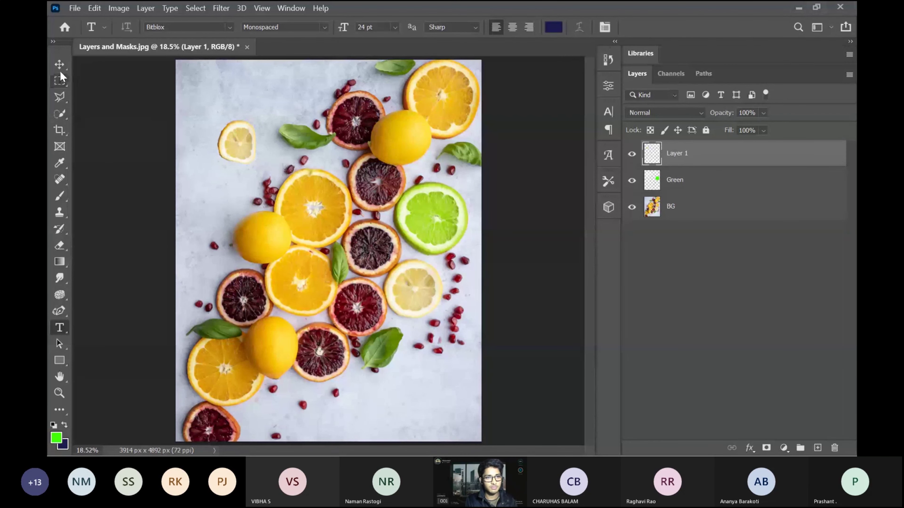
{"action": "left_click", "coordinate": [59, 64]}
{"action": "left_click_drag", "start_coordinate": [239, 134], "coordinate": [274, 153]}
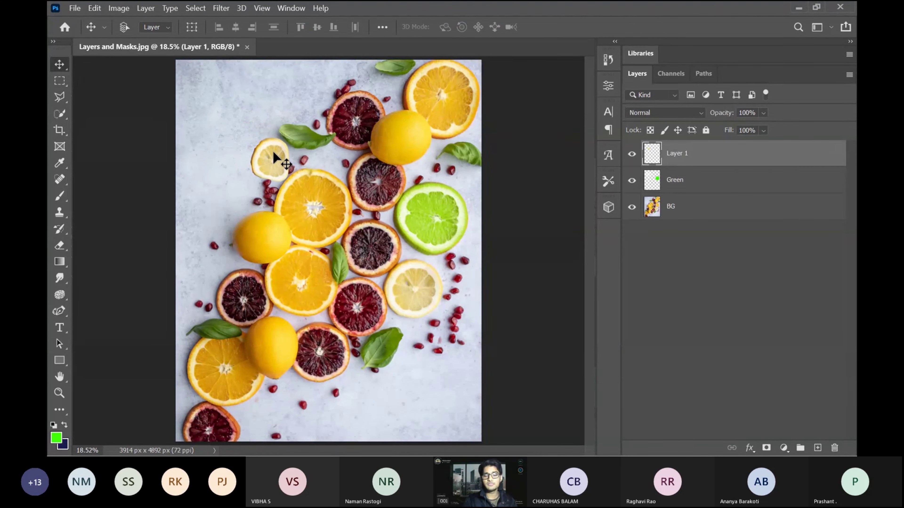
Step: Add a white layer mask to Layer 1, the lemon slice copy
{"action": "key", "text": "ctrl"}
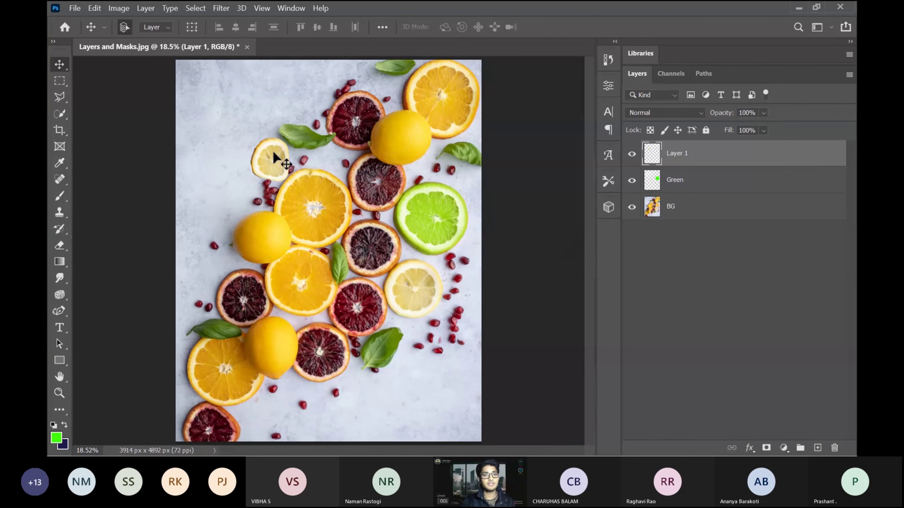
{"action": "key", "text": "ctrl+plus"}
{"action": "key", "text": "ctrl+plus"}
{"action": "key", "text": "ctrl+plus"}
{"action": "key", "text": "ctrl+plus"}
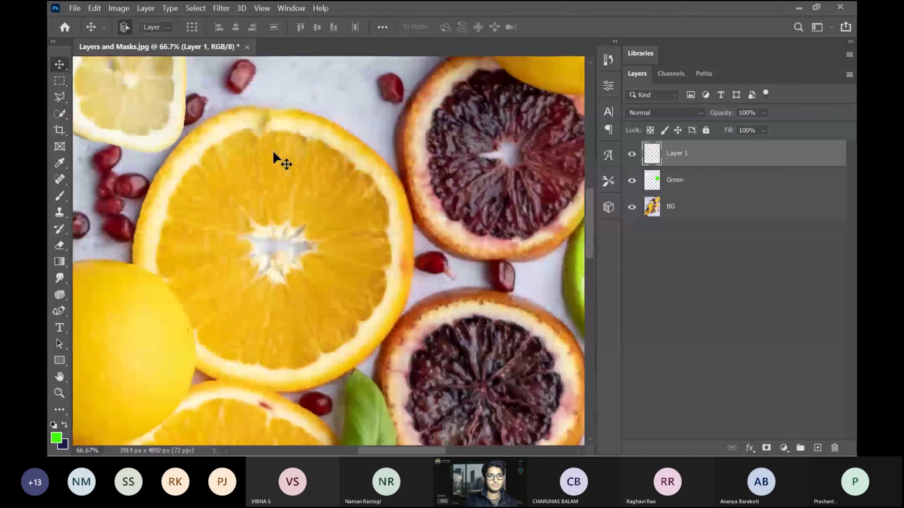
{"action": "scroll", "coordinate": [281, 161], "scroll_direction": "up", "scroll_amount": 3}
{"action": "scroll", "coordinate": [281, 160], "scroll_direction": "left", "scroll_amount": 5}
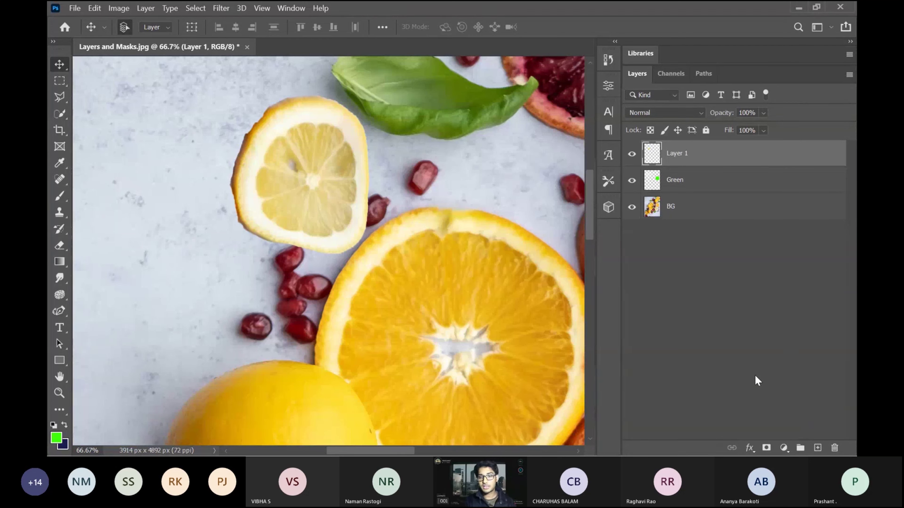
{"action": "left_click", "coordinate": [766, 449]}
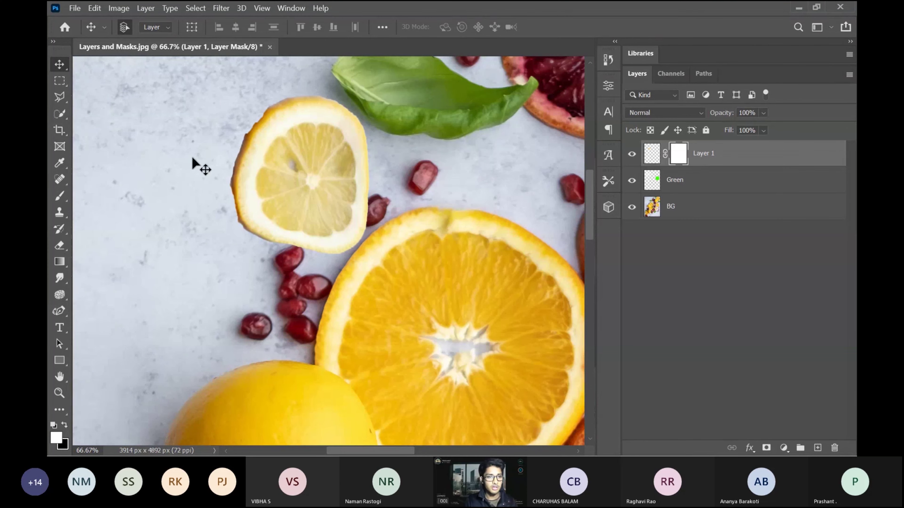
Step: Set up the Brush tool with black as the foreground colour and make Layer 1's mask the painting target
{"action": "left_click", "coordinate": [59, 197]}
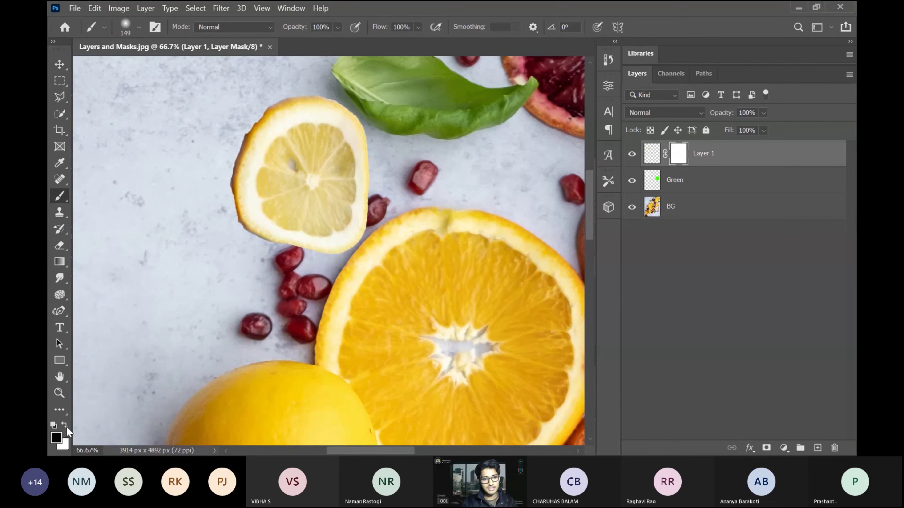
{"action": "left_click", "coordinate": [65, 426]}
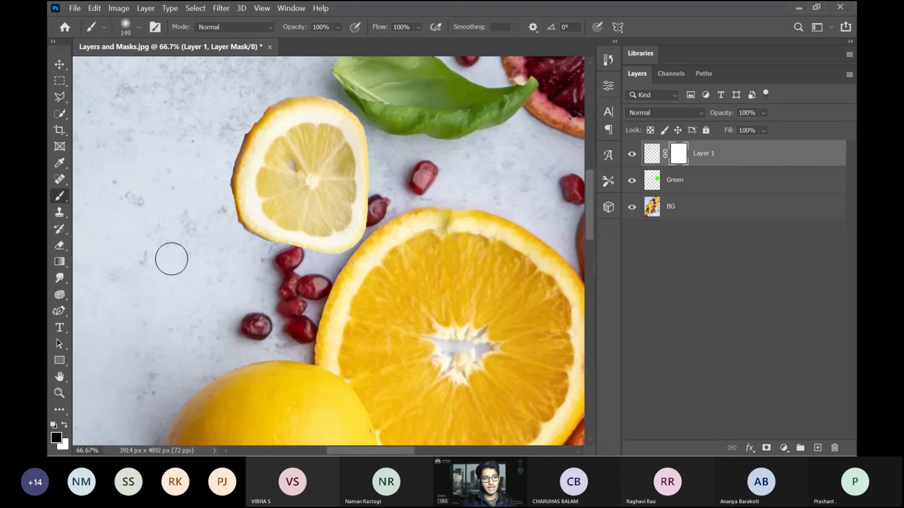
{"action": "key", "text": "ctrl+plus"}
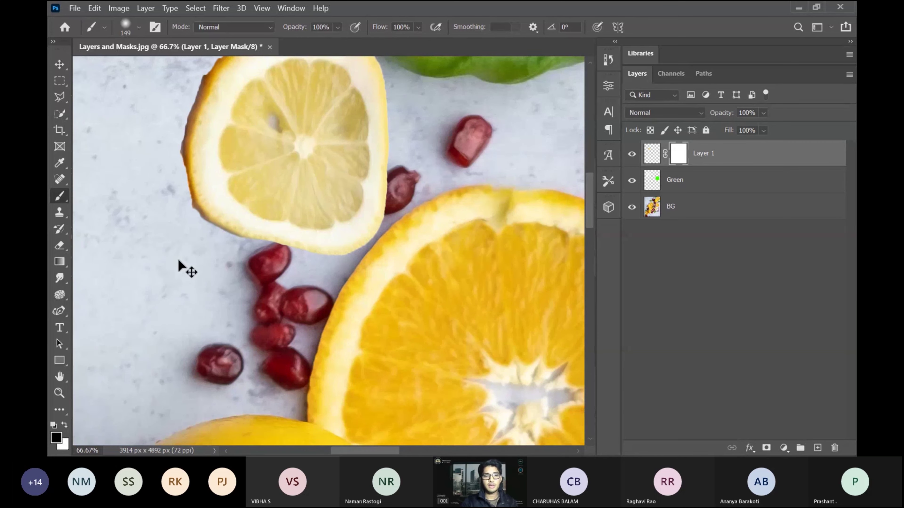
{"action": "scroll", "coordinate": [178, 260], "scroll_direction": "up", "scroll_amount": 2}
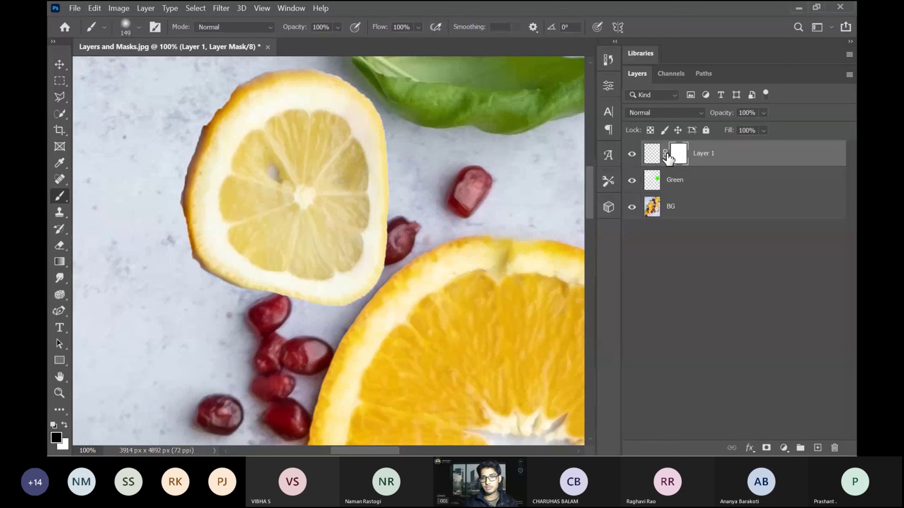
{"action": "left_click", "coordinate": [651, 157]}
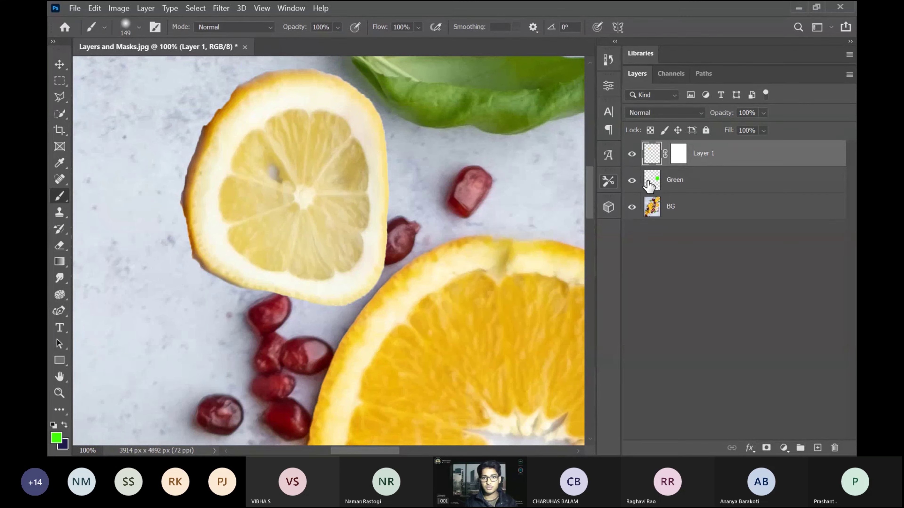
{"action": "left_click", "coordinate": [679, 157]}
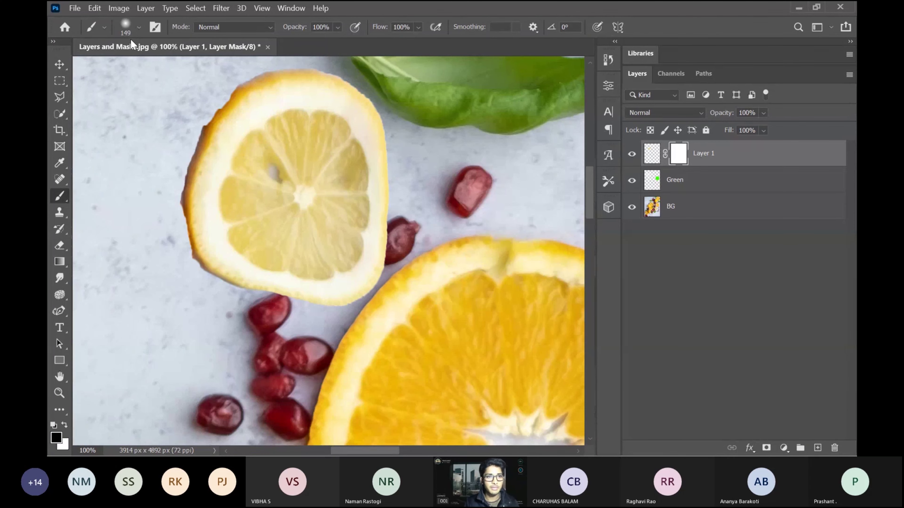
Step: Reduce the brush size to 35 px and paint black on Layer 1's mask along the lemon's upper and left rind to trim the edge
{"action": "left_click", "coordinate": [139, 28]}
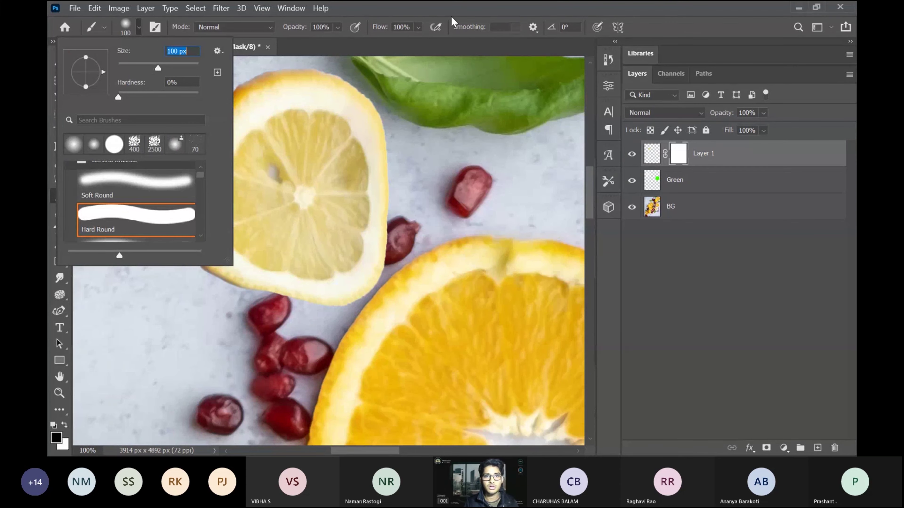
{"action": "key", "text": "Return"}
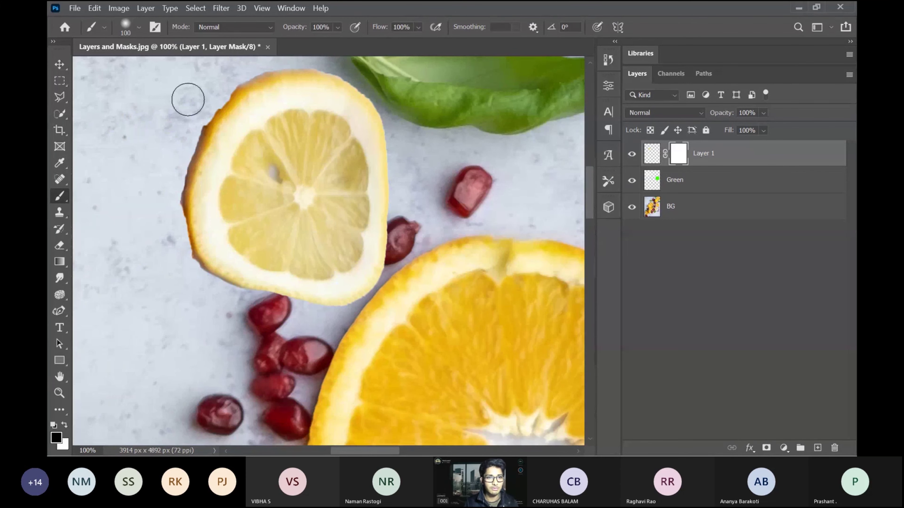
{"action": "key", "text": "bracketleft"}
{"action": "key", "text": "bracketleft"}
{"action": "key", "text": "bracketleft"}
{"action": "key", "text": "bracketleft"}
{"action": "key", "text": "bracketleft"}
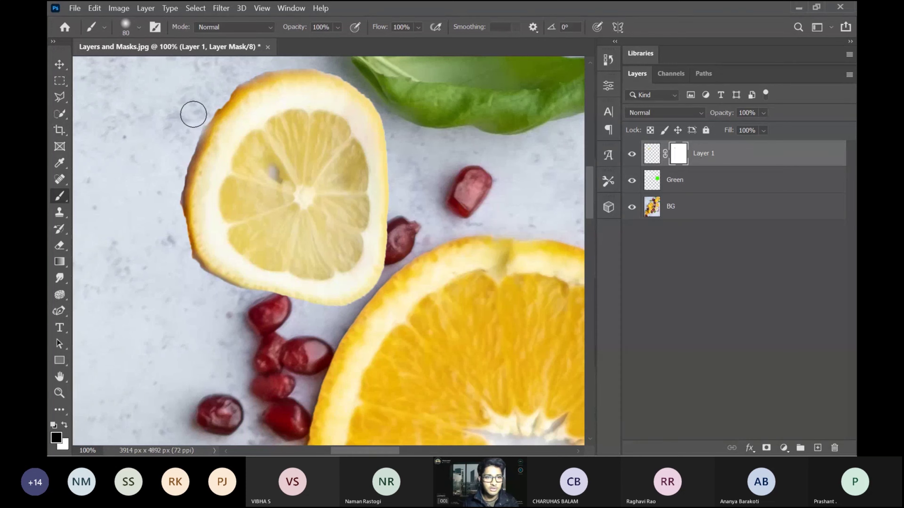
{"action": "key", "text": "bracketleft"}
{"action": "key", "text": "bracketleft"}
{"action": "key", "text": "bracketleft"}
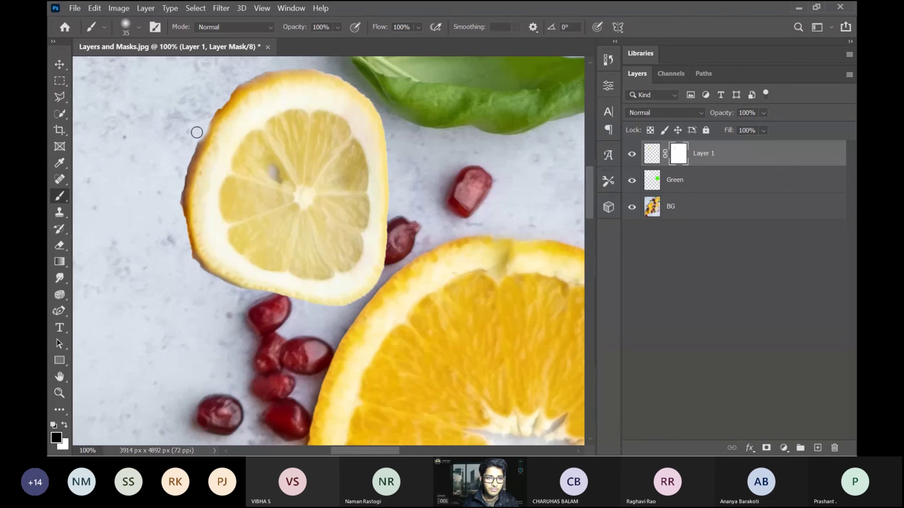
{"action": "mouse_move", "coordinate": [191, 146]}
{"action": "left_mouse_down"}
{"action": "mouse_move", "coordinate": [177, 210]}
{"action": "mouse_move", "coordinate": [185, 257]}
{"action": "left_mouse_up"}
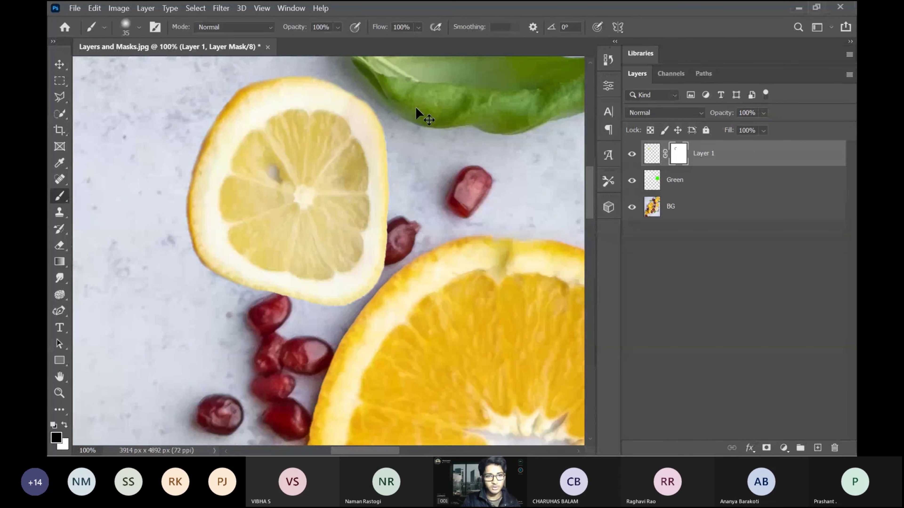
Step: Scale the lemon slice on Layer 1 down to about 78% and keep it just below the basil leaf
{"action": "key", "text": "ctrl+0"}
{"action": "key", "text": "ctrl+t"}
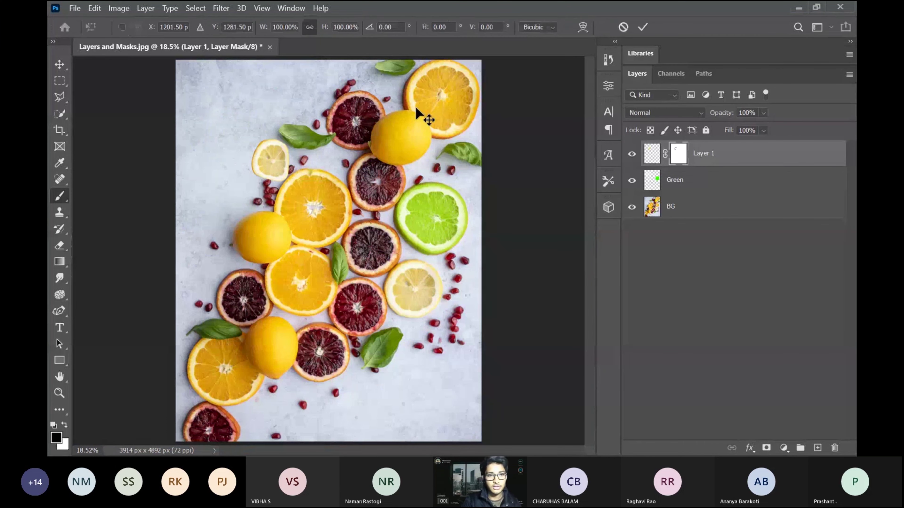
{"action": "left_click_drag", "start_coordinate": [272, 159], "coordinate": [273, 159]}
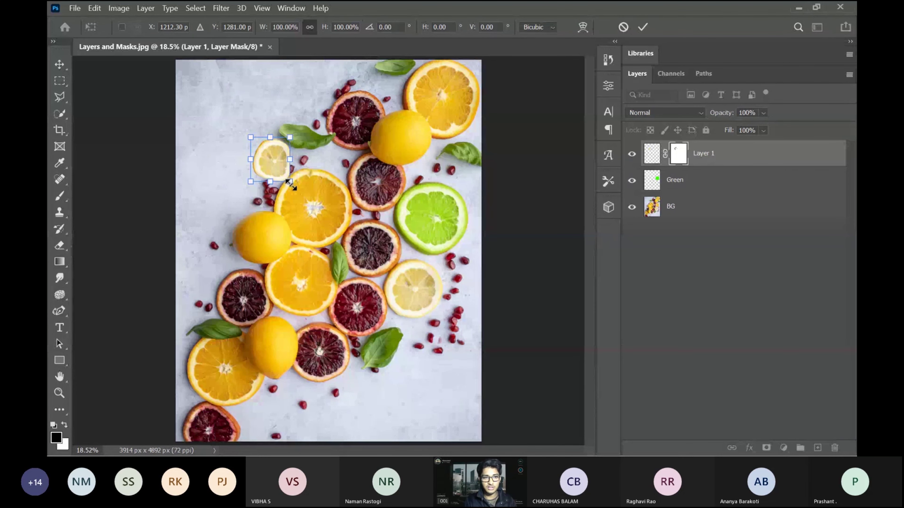
{"action": "left_click_drag", "start_coordinate": [290, 181], "coordinate": [271, 156]}
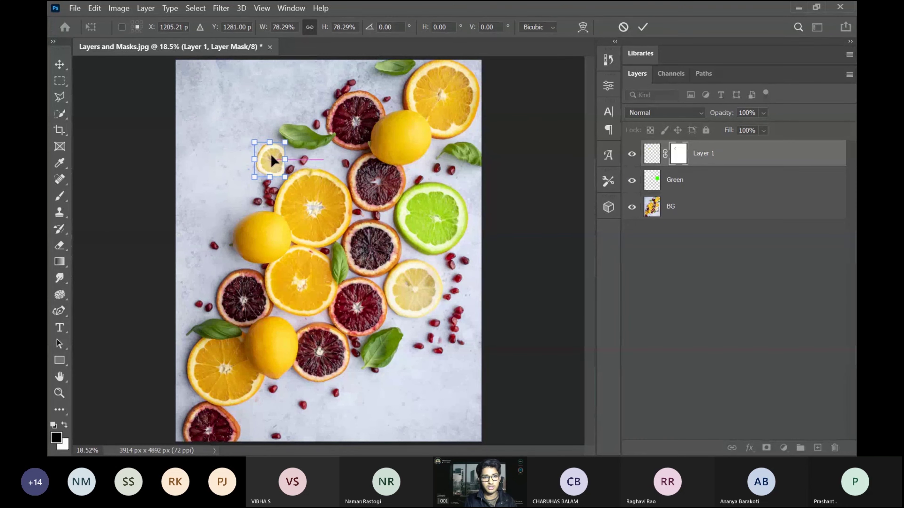
{"action": "left_click", "coordinate": [642, 27]}
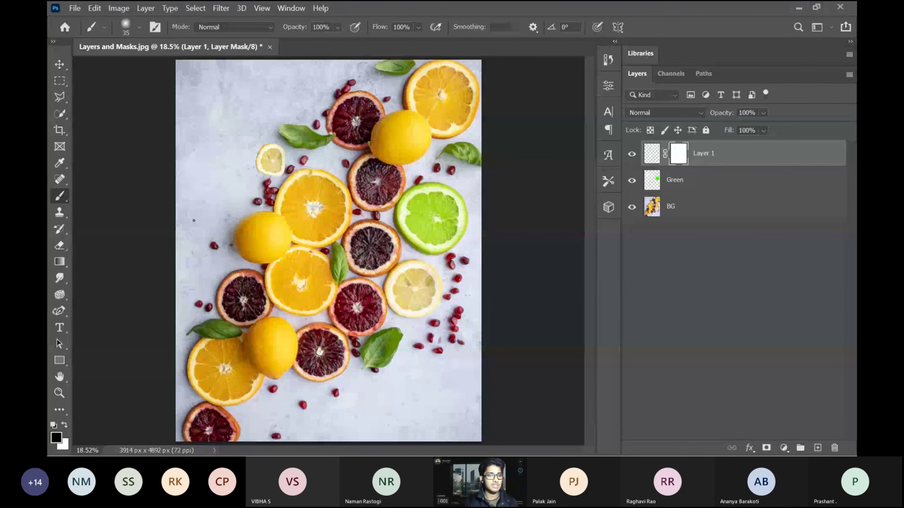
Step: Paint a black diagonal stroke on Layer 1's mask across the lower half of the lemon slice, using the 35 px brush
{"action": "key", "text": "ctrl+plus"}
{"action": "key", "text": "ctrl+plus"}
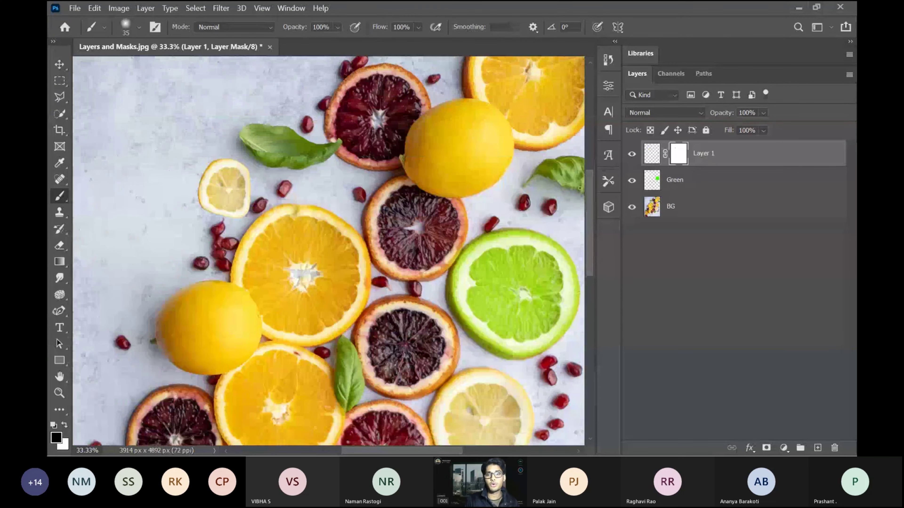
{"action": "key", "text": "ctrl+plus"}
{"action": "key", "text": "ctrl+plus"}
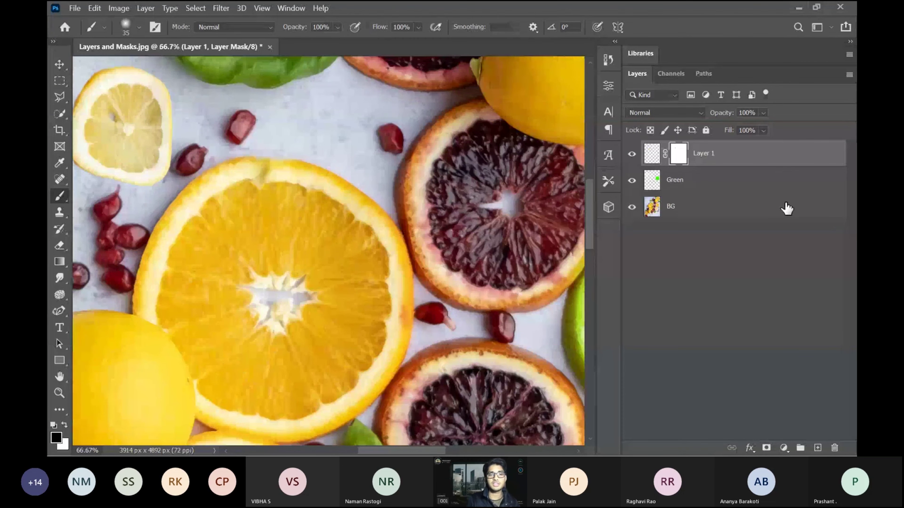
{"action": "scroll", "coordinate": [305, 219], "scroll_direction": "left", "scroll_amount": 6}
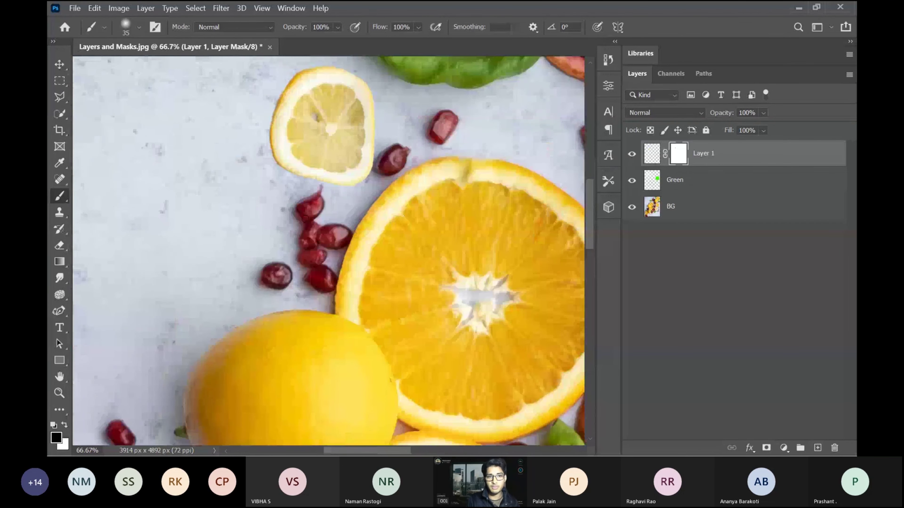
{"action": "scroll", "coordinate": [307, 227], "scroll_direction": "up", "scroll_amount": 2}
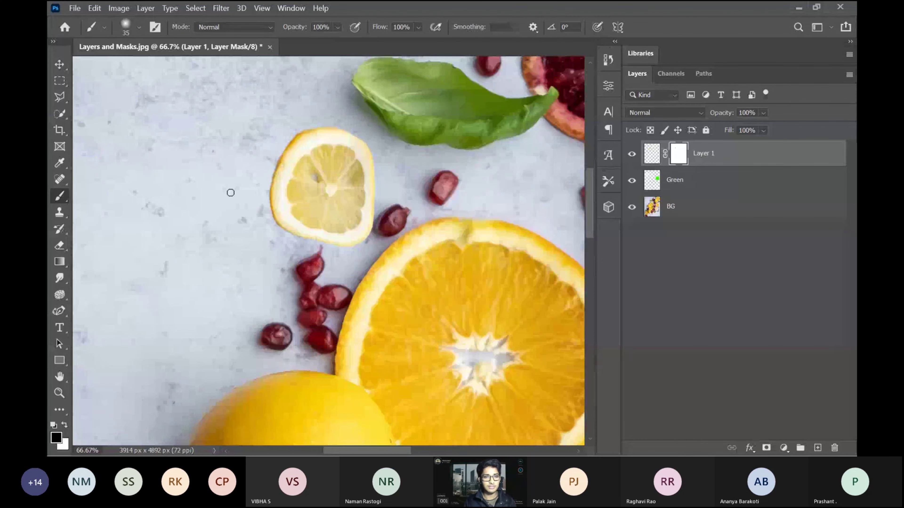
{"action": "left_click_drag", "start_coordinate": [273, 221], "coordinate": [373, 186]}
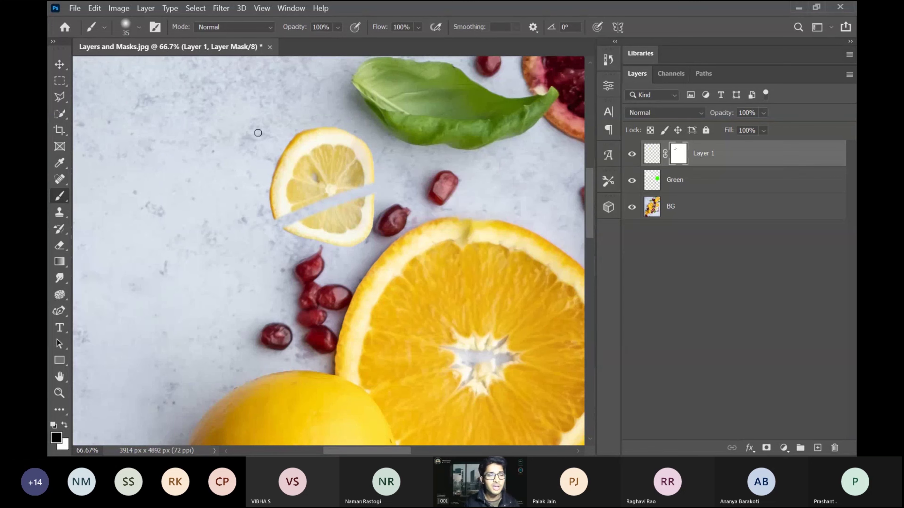
Step: Add a small black dab beside the stroke on Layer 1's mask, and paint white over all hidden areas to restore the lemon slice
{"action": "left_click", "coordinate": [65, 426]}
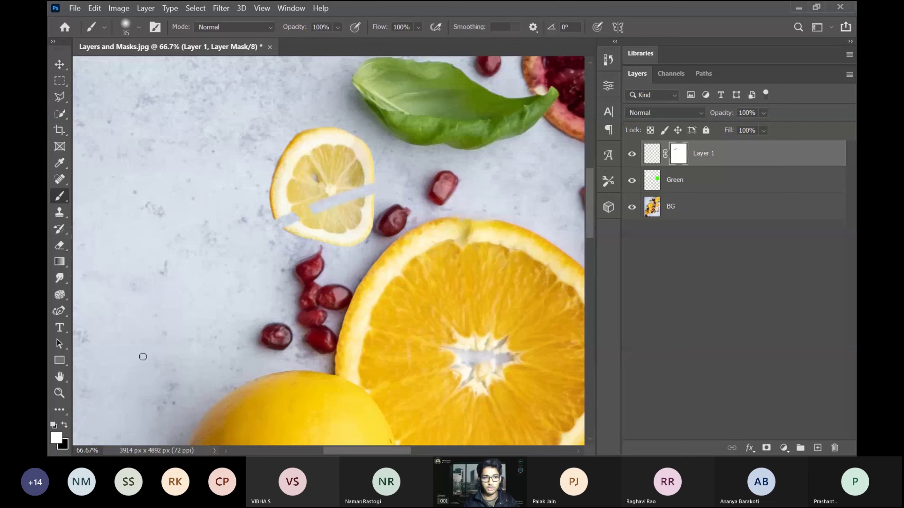
{"action": "key", "text": "x"}
{"action": "left_click_drag", "start_coordinate": [307, 198], "coordinate": [308, 210]}
{"action": "key", "text": "x"}
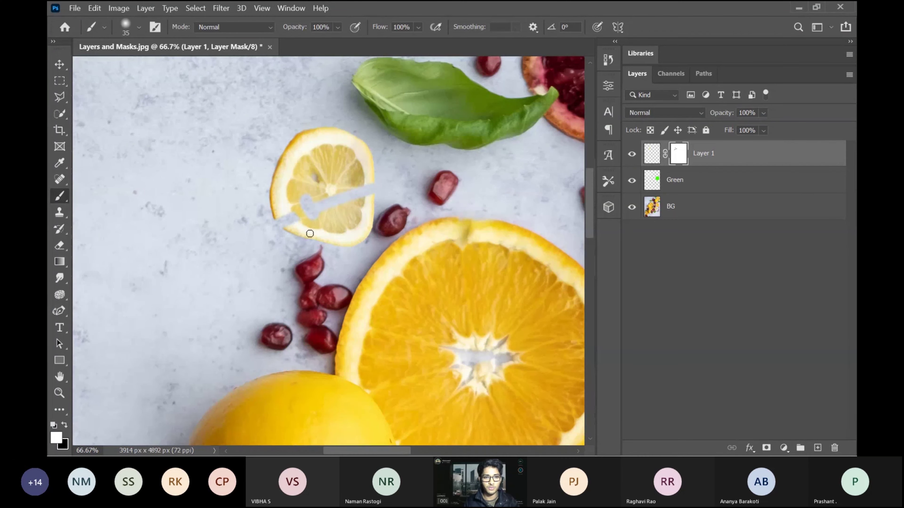
{"action": "mouse_move", "coordinate": [305, 204]}
{"action": "left_mouse_down"}
{"action": "mouse_move", "coordinate": [322, 217]}
{"action": "mouse_move", "coordinate": [332, 189]}
{"action": "mouse_move", "coordinate": [358, 189]}
{"action": "mouse_move", "coordinate": [363, 176]}
{"action": "mouse_move", "coordinate": [359, 200]}
{"action": "left_mouse_up"}
{"action": "mouse_move", "coordinate": [279, 209]}
{"action": "left_mouse_down"}
{"action": "mouse_move", "coordinate": [293, 214]}
{"action": "mouse_move", "coordinate": [278, 214]}
{"action": "mouse_move", "coordinate": [289, 228]}
{"action": "left_mouse_up"}
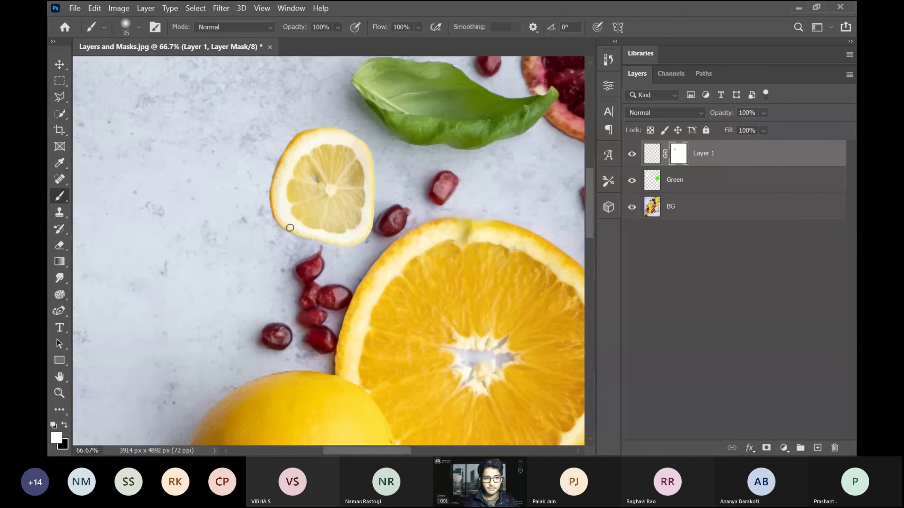
Step: Temporarily disable Layer 1's mask to compare the lemon slice's edge with and without it, and enable the mask again
{"action": "key", "text": "ctrl+0"}
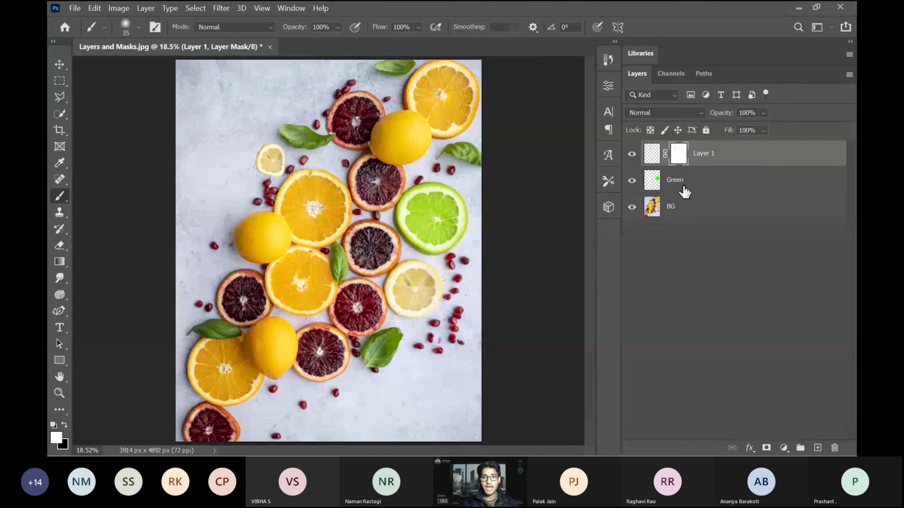
{"action": "left_click", "coordinate": [679, 157], "text": "shift"}
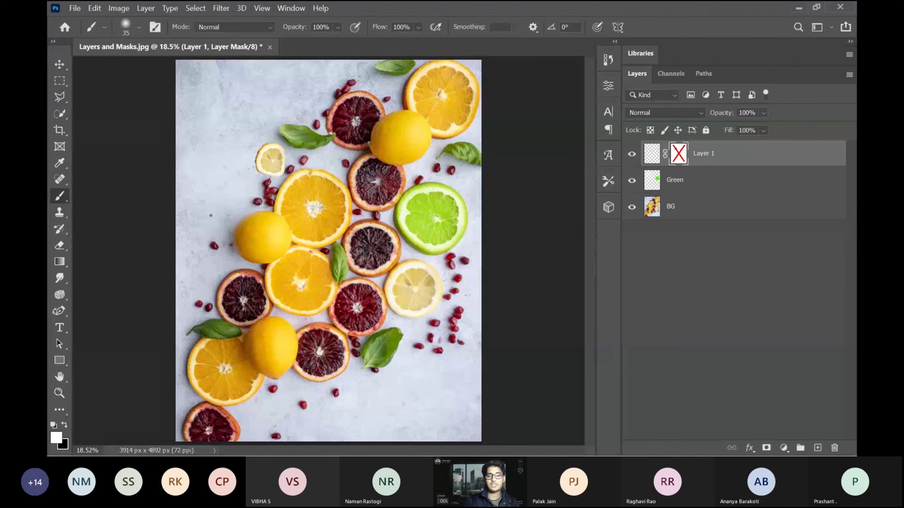
{"action": "scroll", "coordinate": [211, 216], "scroll_direction": "up", "scroll_amount": 2}
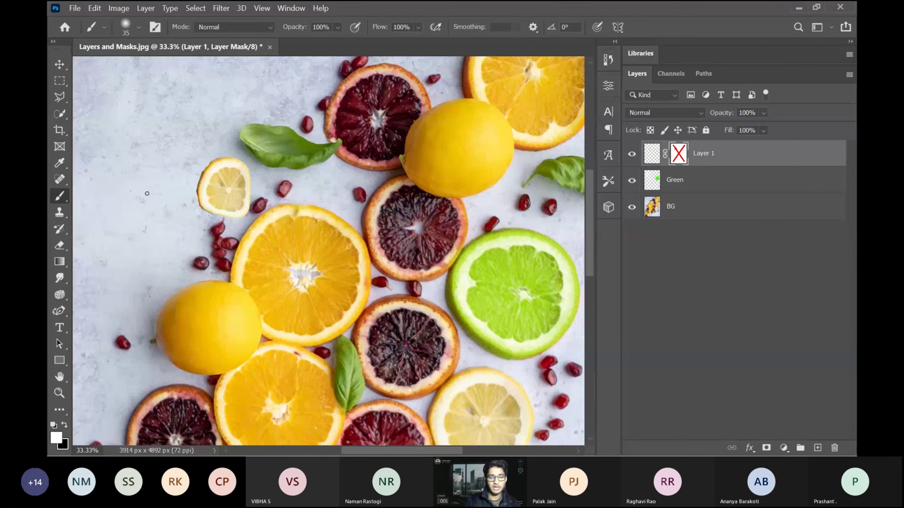
{"action": "scroll", "coordinate": [147, 193], "scroll_direction": "up", "scroll_amount": 1}
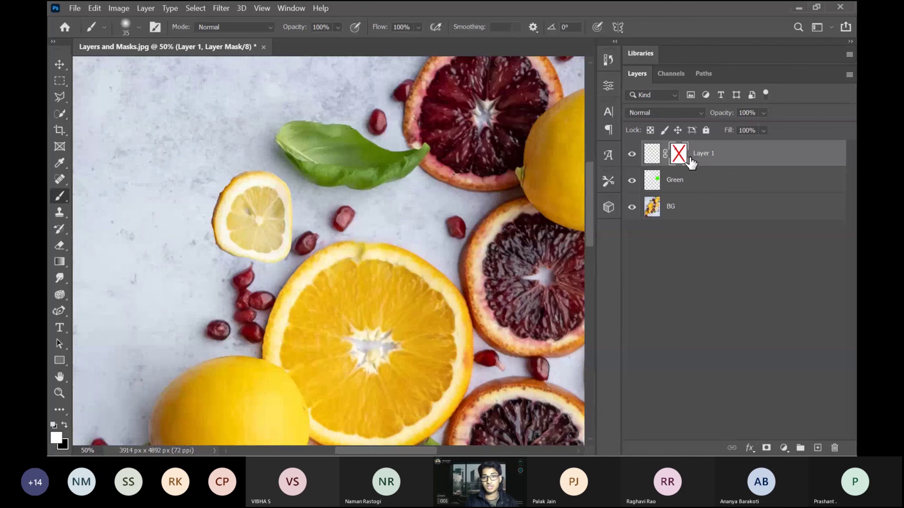
{"action": "left_click", "coordinate": [680, 160], "text": "shift"}
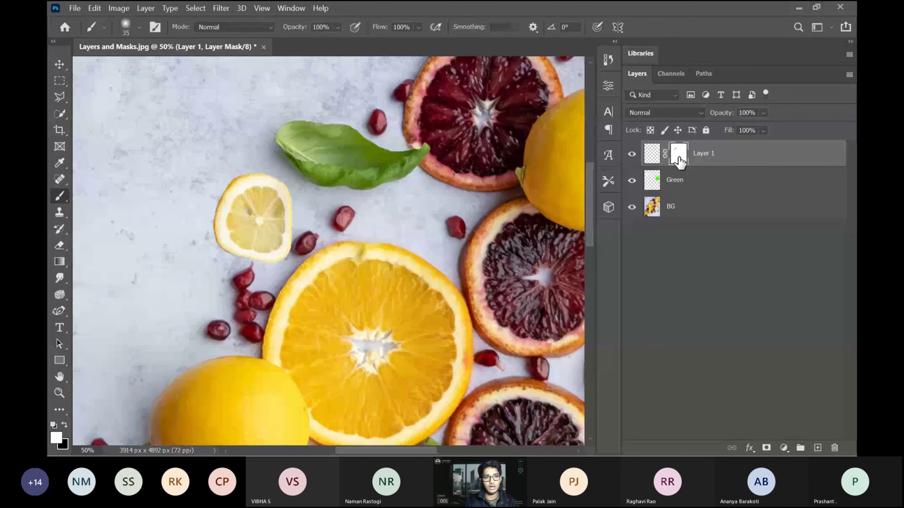
{"action": "key", "text": "ctrl+0"}
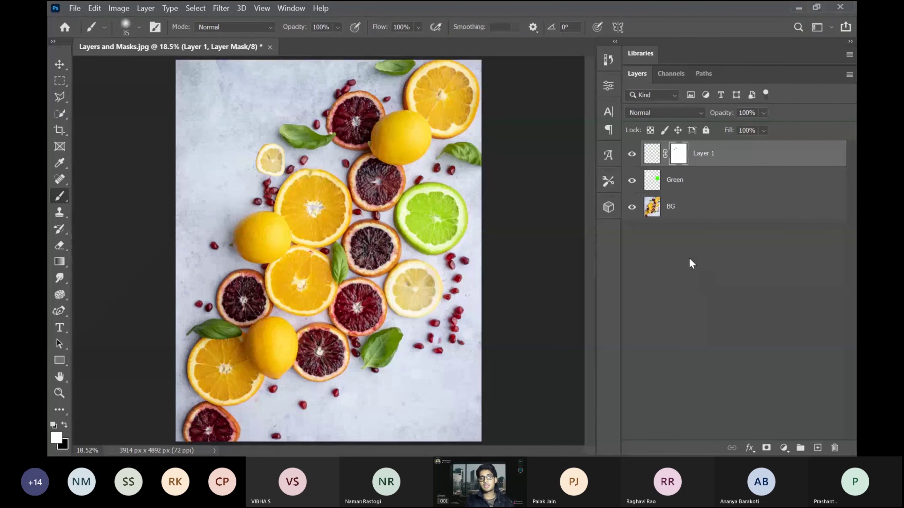
Step: Add a Black & White adjustment layer with the Default preset directly above the BG layer
{"action": "left_click", "coordinate": [672, 208]}
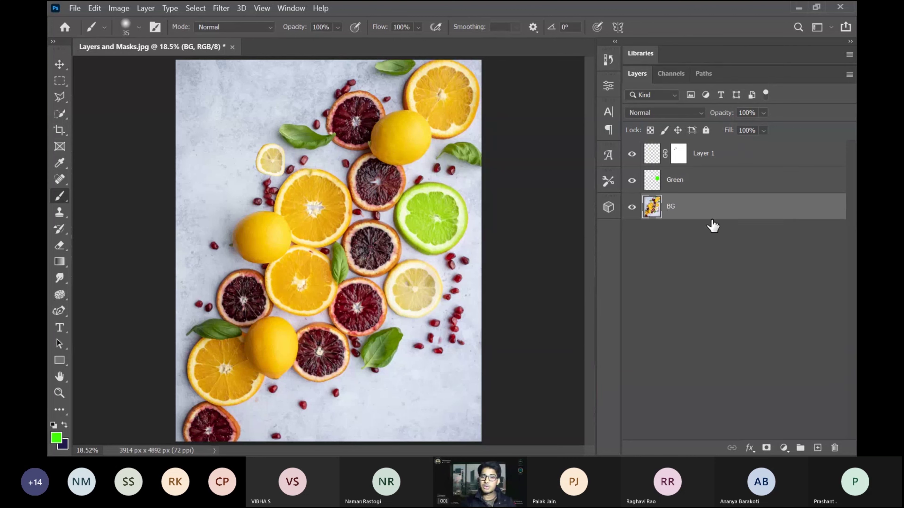
{"action": "left_click", "coordinate": [784, 448]}
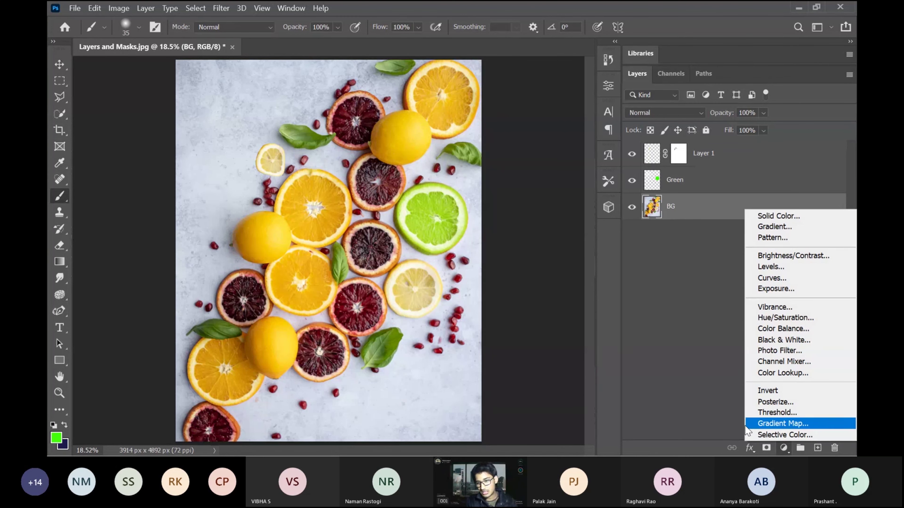
{"action": "left_click", "coordinate": [721, 411]}
{"action": "left_click", "coordinate": [782, 446]}
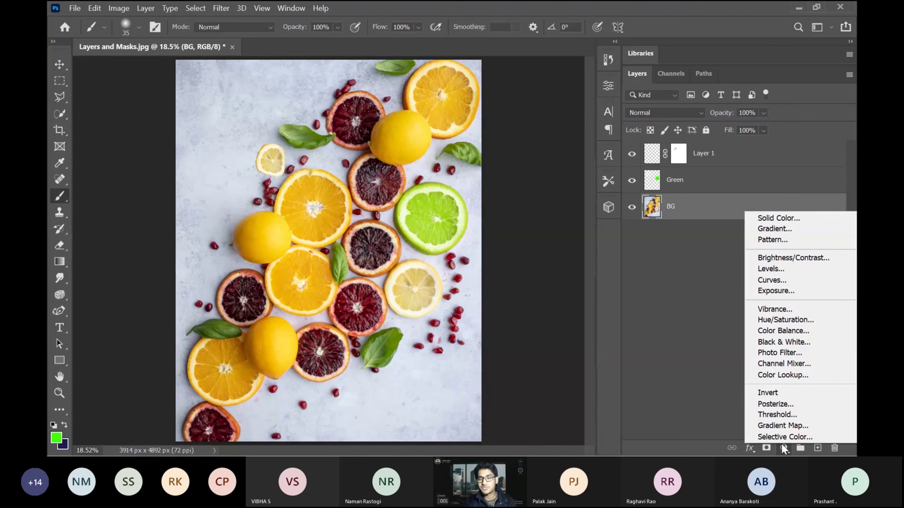
{"action": "left_click", "coordinate": [691, 389]}
{"action": "left_click", "coordinate": [784, 447]}
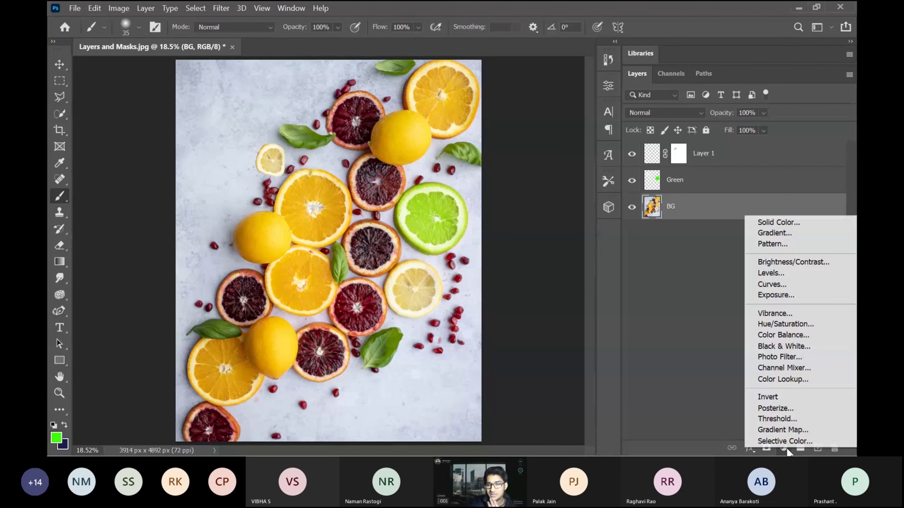
{"action": "left_click", "coordinate": [791, 349]}
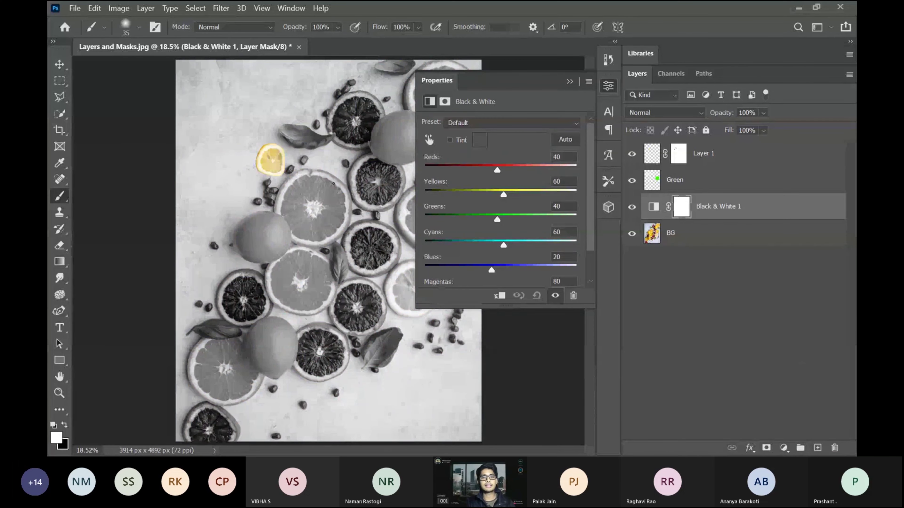
{"action": "left_click", "coordinate": [570, 81]}
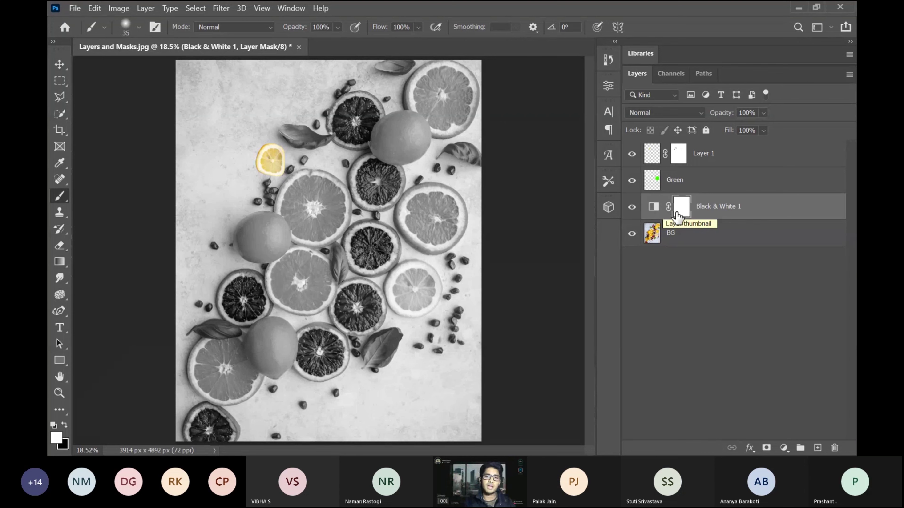
Step: Move the Black & White adjustment layer above Layer 1 to the top of the layer stack
{"action": "left_click", "coordinate": [658, 162]}
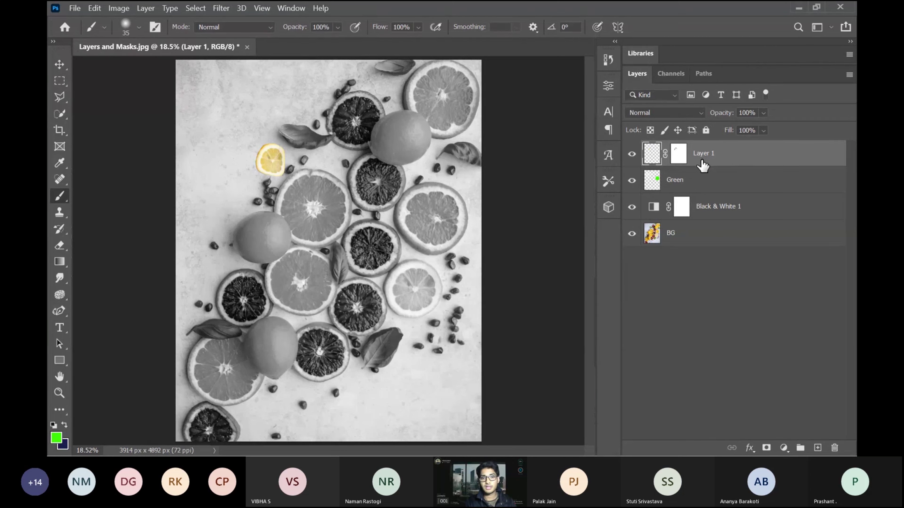
{"action": "left_click", "coordinate": [707, 203]}
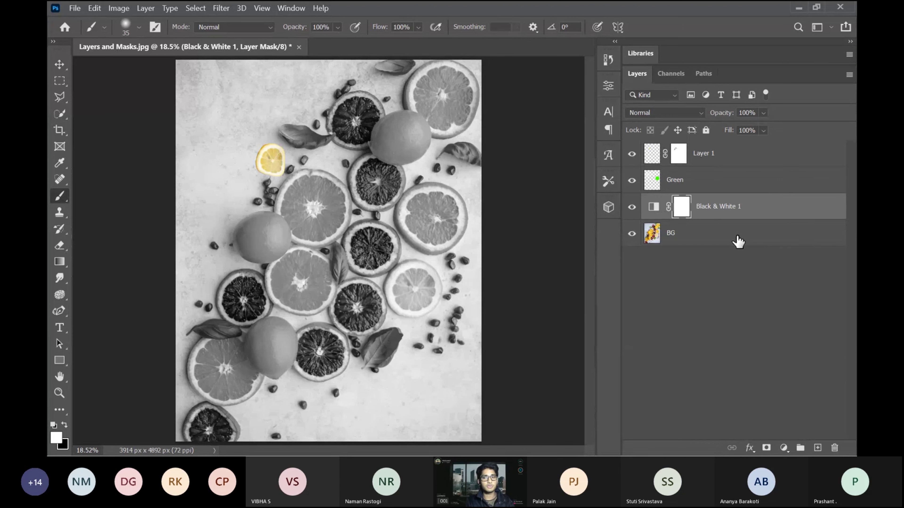
{"action": "left_click_drag", "start_coordinate": [763, 215], "coordinate": [757, 153]}
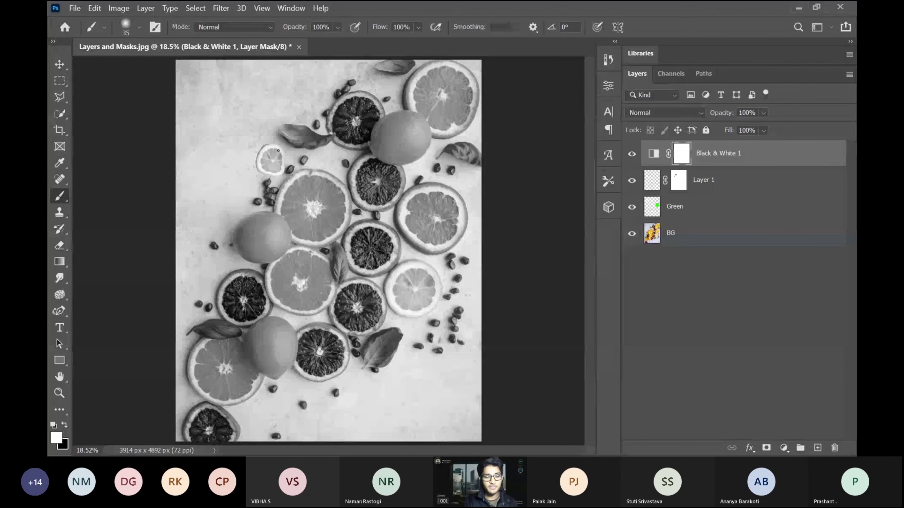
{"action": "left_click", "coordinate": [732, 187]}
Step: Clip the Black & White adjustment layer to Layer 1 with a clipping mask so it affects only the small lemon slice
{"action": "left_click", "coordinate": [654, 156]}
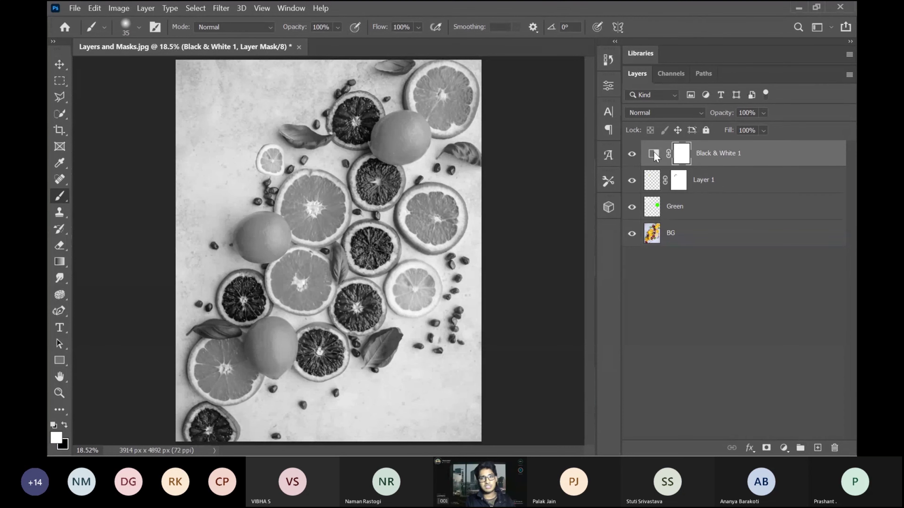
{"action": "left_click", "coordinate": [761, 156]}
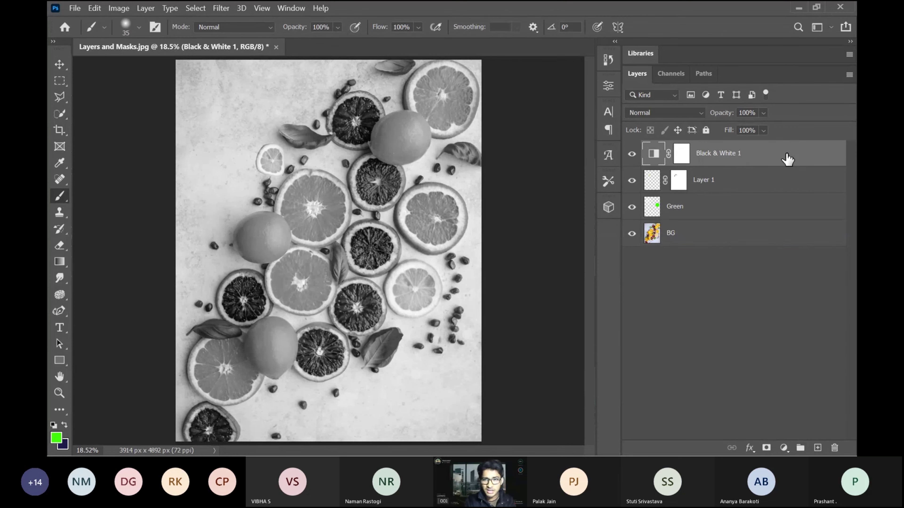
{"action": "right_click", "coordinate": [776, 154]}
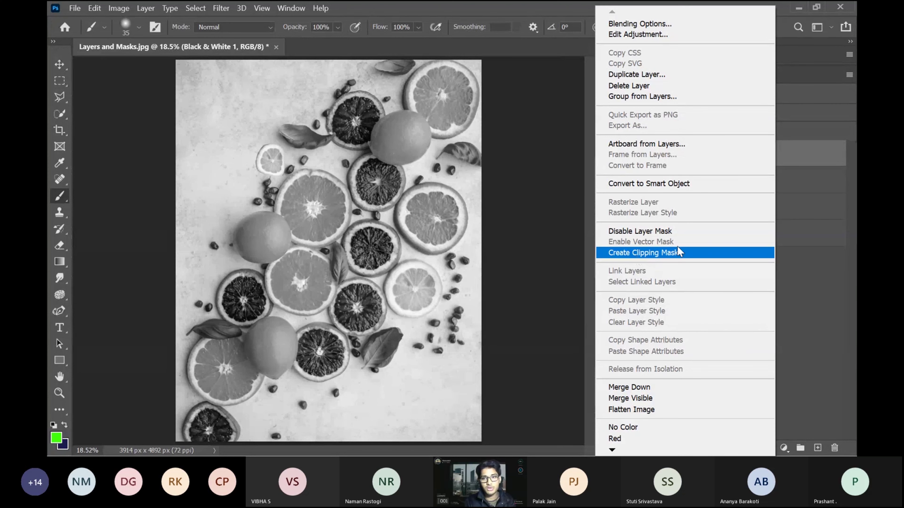
{"action": "left_click", "coordinate": [808, 272]}
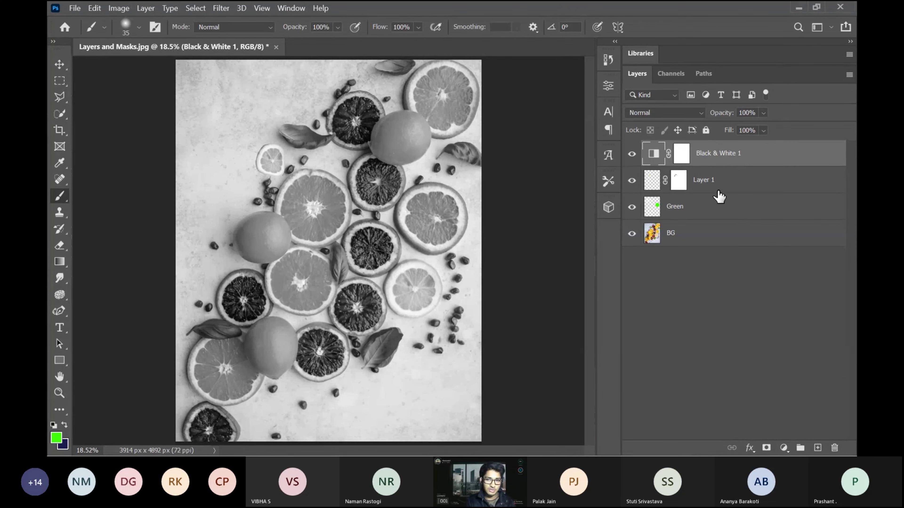
{"action": "right_click", "coordinate": [764, 155]}
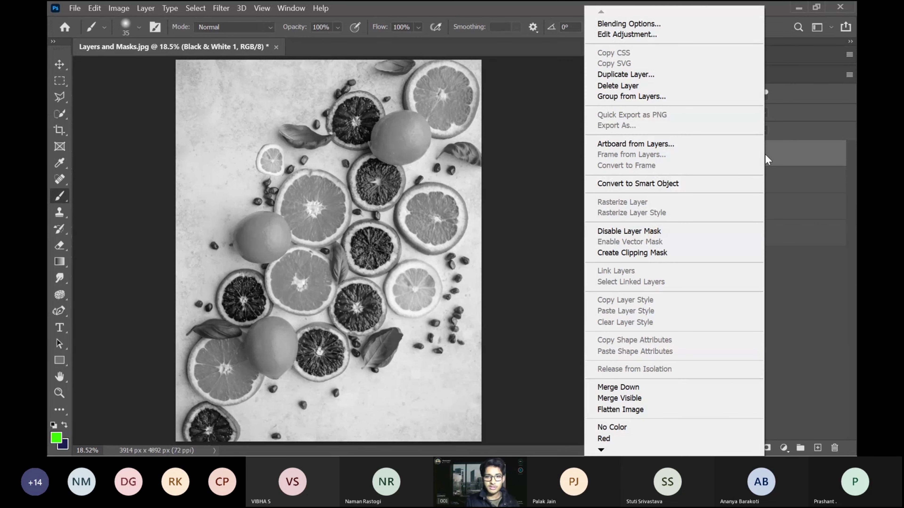
{"action": "left_click", "coordinate": [640, 250]}
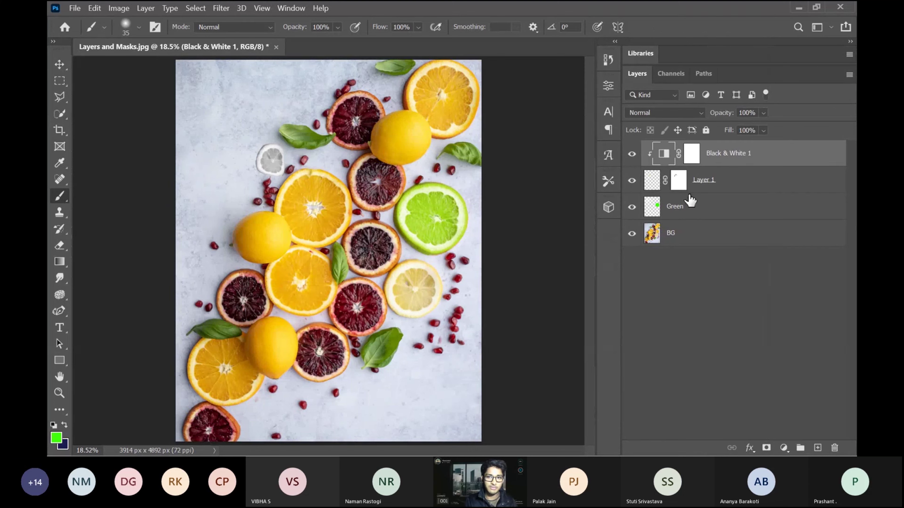
Step: Hide and show the clipped Black & White adjustment to compare the small lemon slice with and without it
{"action": "left_click", "coordinate": [674, 188]}
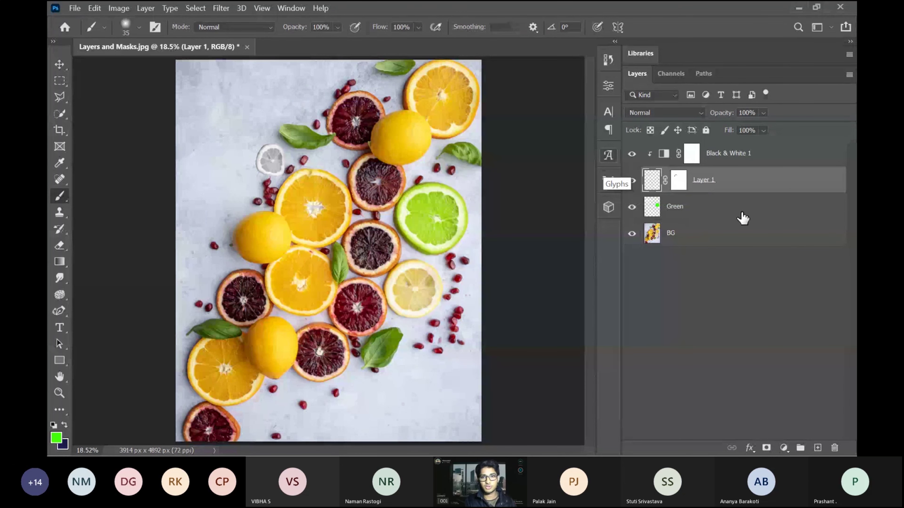
{"action": "left_click", "coordinate": [632, 161]}
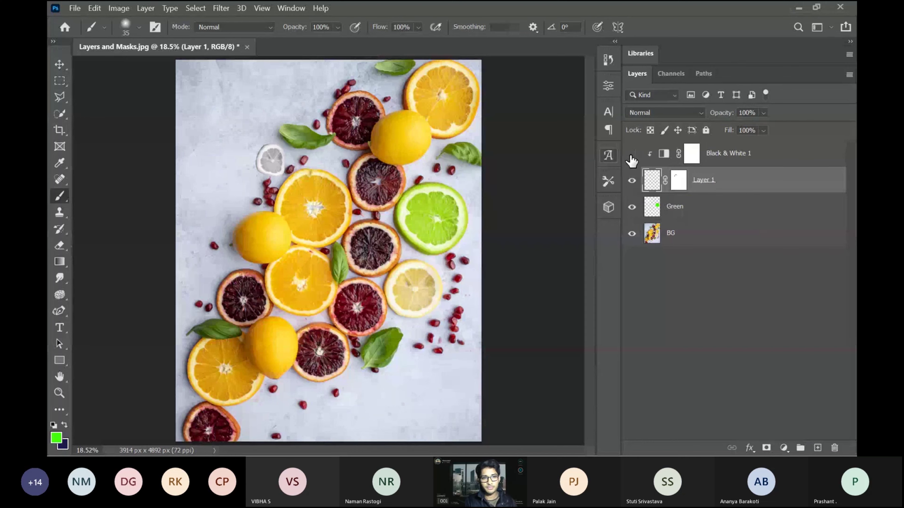
{"action": "left_click", "coordinate": [631, 160]}
{"action": "left_click", "coordinate": [631, 160]}
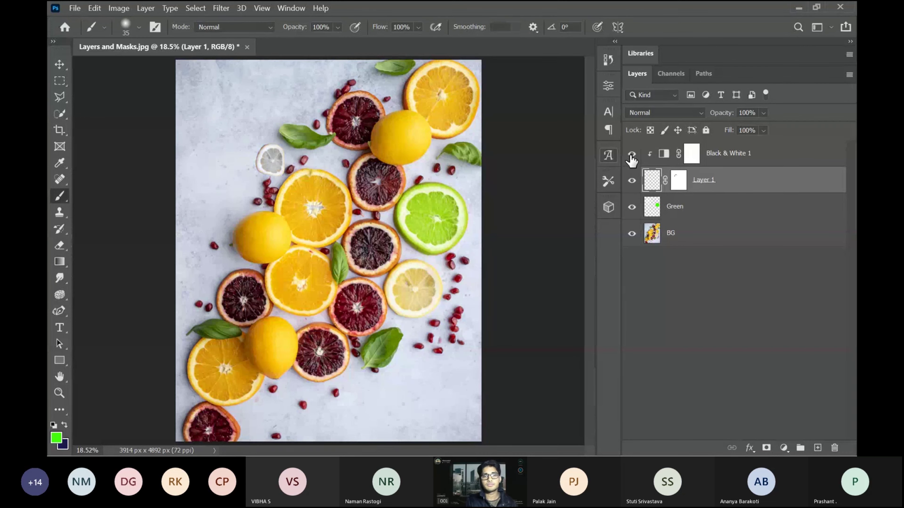
Step: Toggle the Black & White adjustment's clipping to Layer 1, leaving it released so it affects the whole image
{"action": "left_click", "coordinate": [787, 157]}
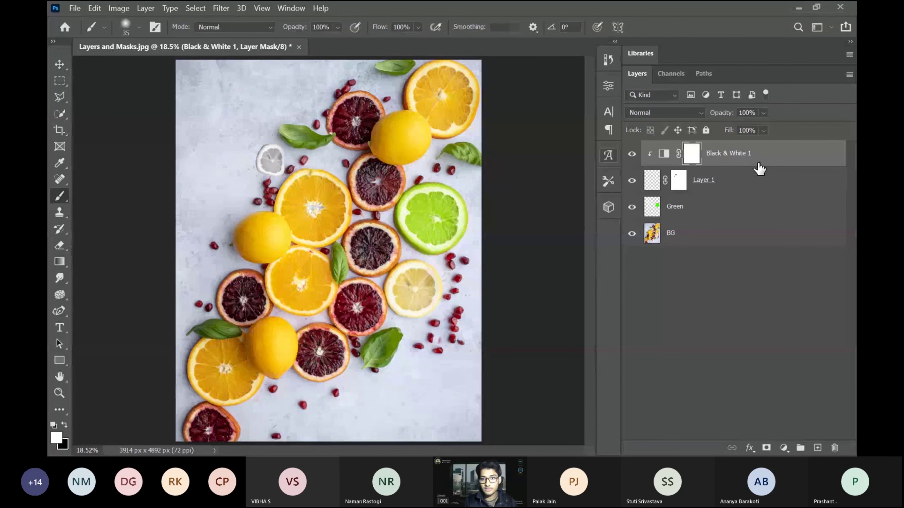
{"action": "left_click_drag", "start_coordinate": [760, 168], "coordinate": [764, 156]}
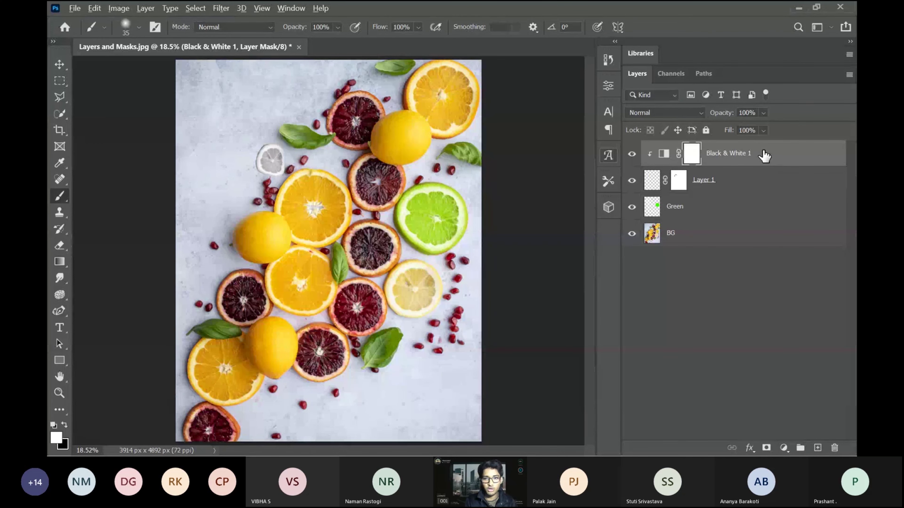
{"action": "mouse_move", "coordinate": [763, 165]}
{"action": "left_mouse_down"}
{"action": "mouse_move", "coordinate": [754, 162]}
{"action": "mouse_move", "coordinate": [761, 157]}
{"action": "mouse_move", "coordinate": [757, 165]}
{"action": "left_mouse_up"}
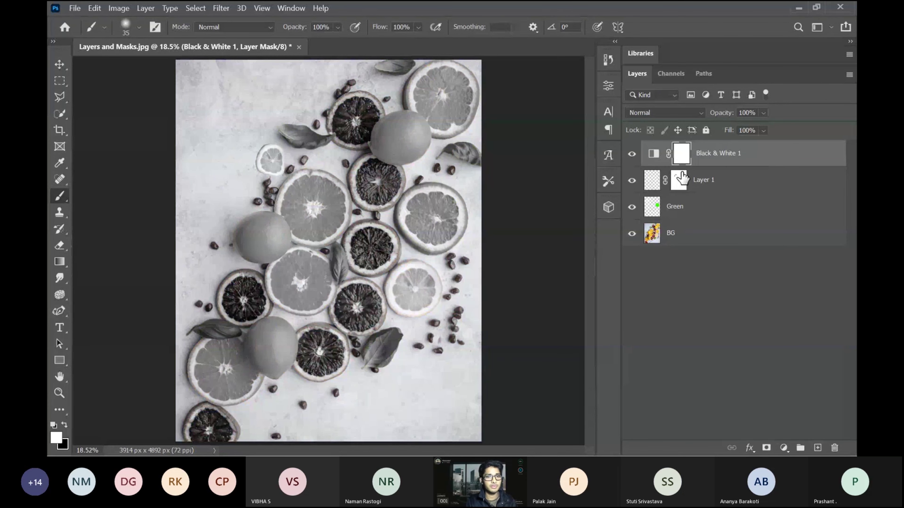
{"action": "left_click", "coordinate": [769, 166], "text": "alt"}
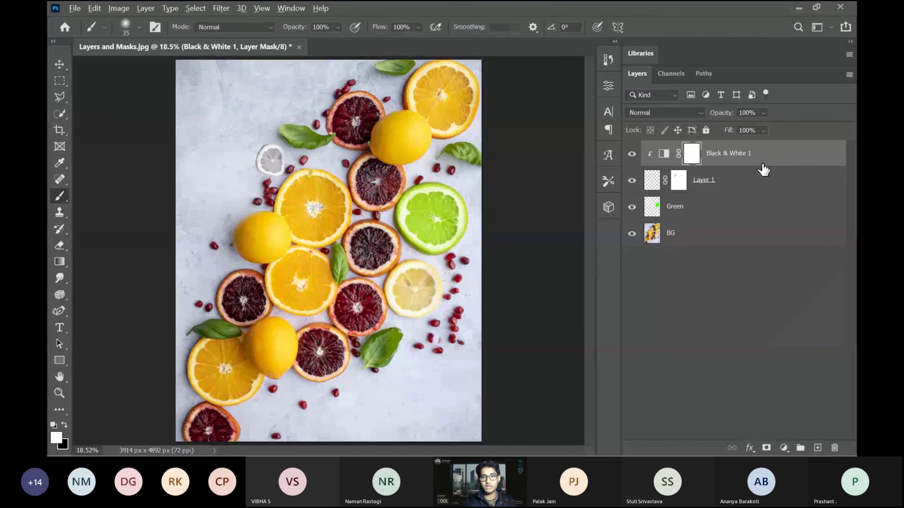
{"action": "left_click", "coordinate": [761, 164], "text": "alt"}
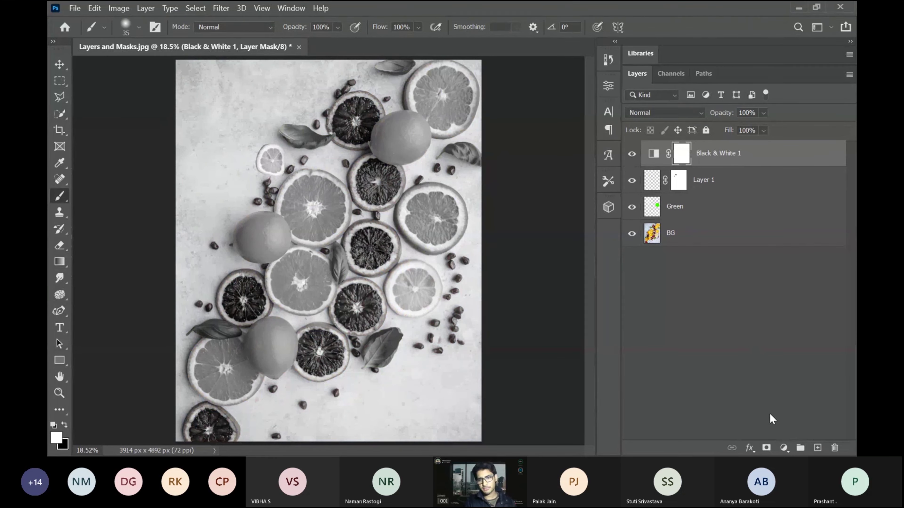
{"action": "left_click", "coordinate": [783, 447]}
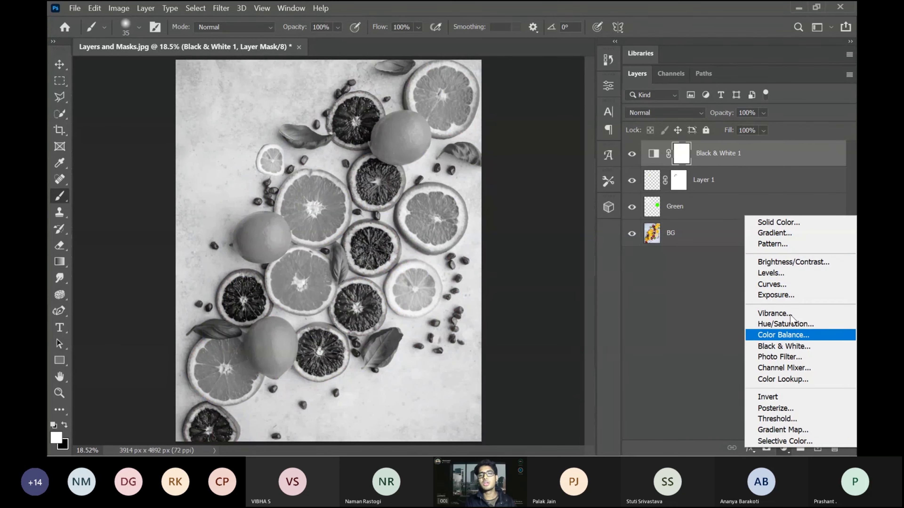
{"action": "left_click", "coordinate": [662, 293]}
Step: Select the BG layer and hide the Black & White 1, Layer 1 and Green layers
{"action": "left_click", "coordinate": [681, 236]}
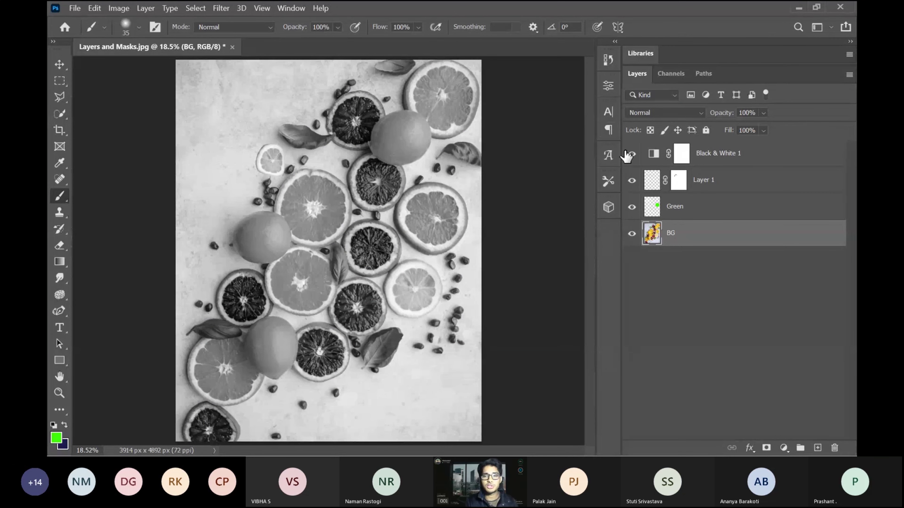
{"action": "left_click", "coordinate": [631, 154]}
{"action": "left_click", "coordinate": [632, 180]}
{"action": "left_click", "coordinate": [632, 207]}
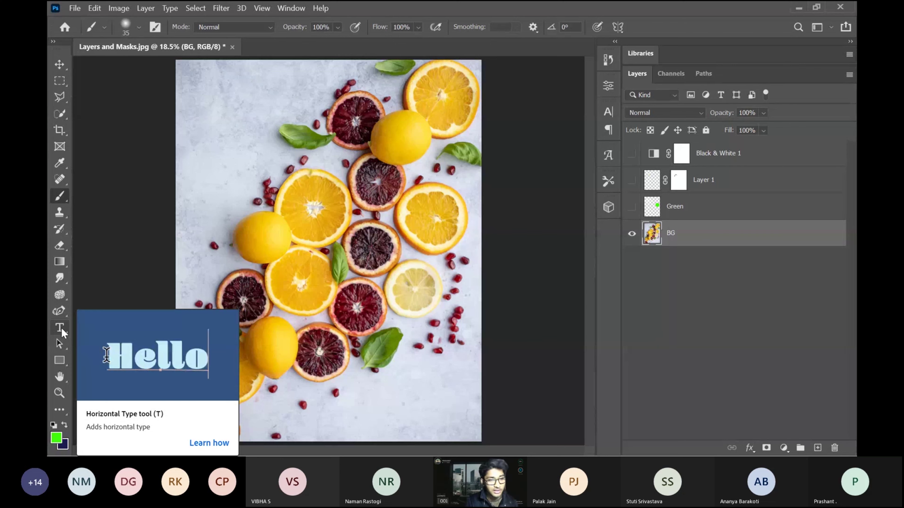
Step: Add a horizontal text layer with placeholder text above Black & White 1, near the image's lower edge below the blood orange slice
{"action": "left_click", "coordinate": [60, 328]}
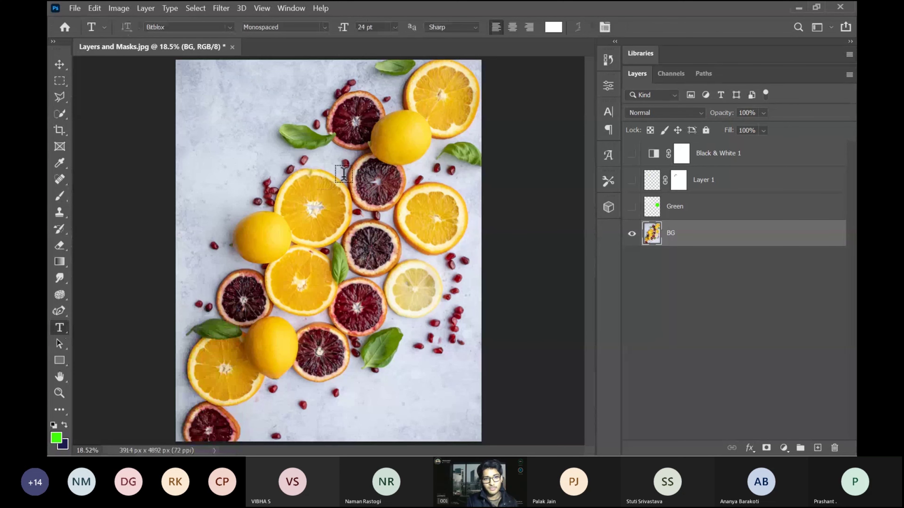
{"action": "left_click", "coordinate": [727, 161]}
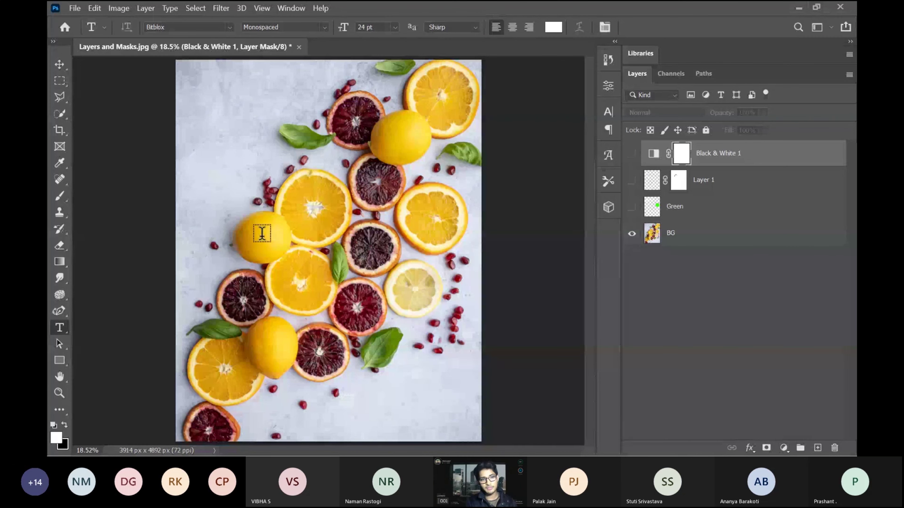
{"action": "left_click", "coordinate": [297, 403]}
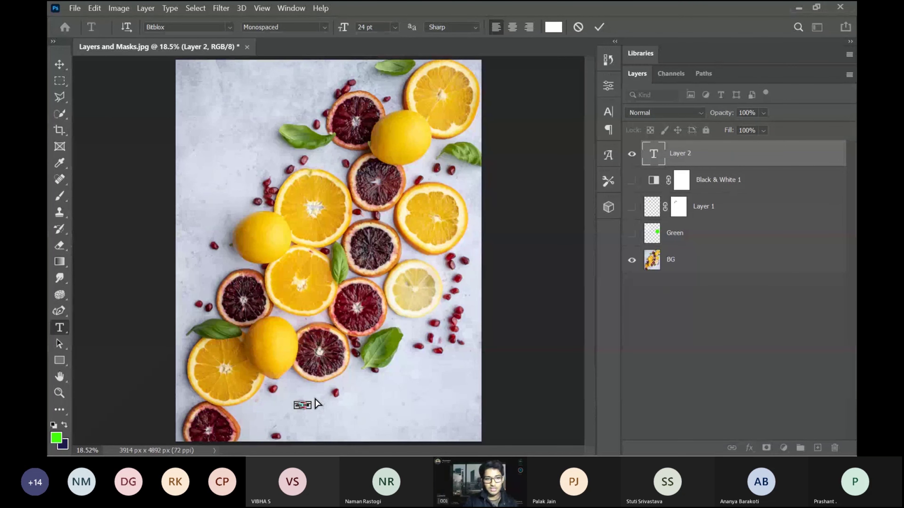
Step: Inspect the small placeholder text up close and set its font size to 72 pt
{"action": "scroll", "coordinate": [317, 403], "scroll_direction": "up", "scroll_amount": 4}
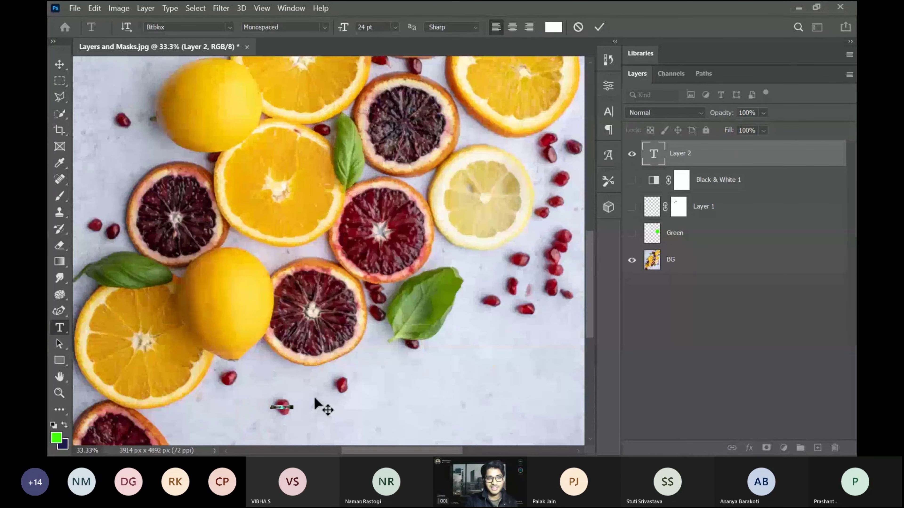
{"action": "scroll", "coordinate": [315, 399], "scroll_direction": "up", "scroll_amount": 4}
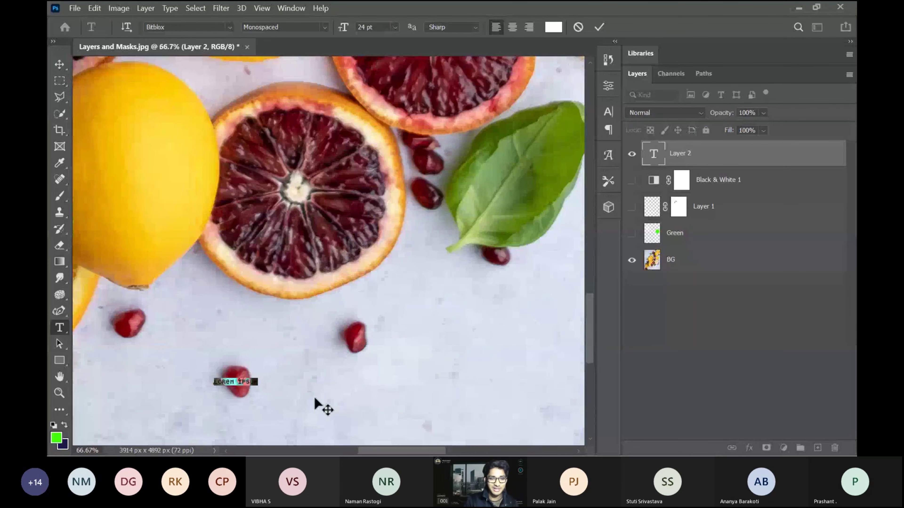
{"action": "scroll", "coordinate": [315, 399], "scroll_direction": "down", "scroll_amount": 2}
{"action": "scroll", "coordinate": [314, 398], "scroll_direction": "up", "scroll_amount": 2}
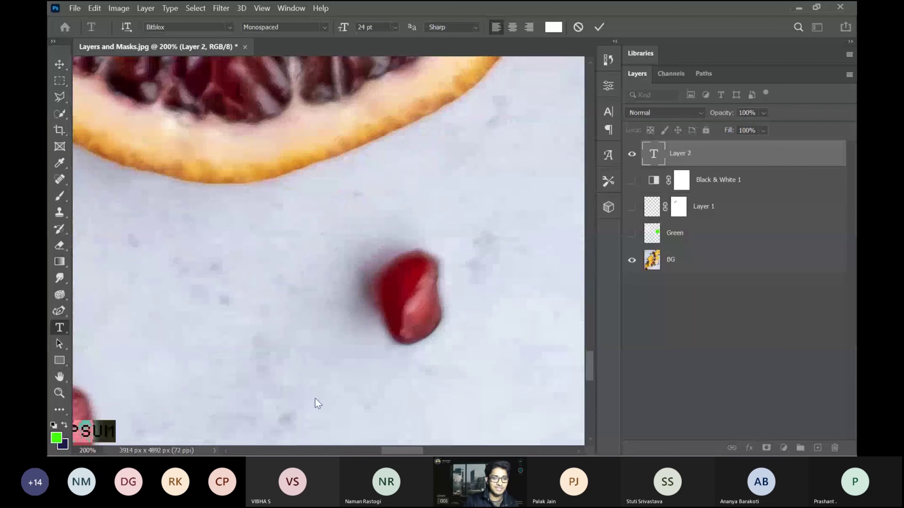
{"action": "scroll", "coordinate": [315, 399], "scroll_direction": "down", "scroll_amount": 3}
{"action": "scroll", "coordinate": [315, 397], "scroll_direction": "left", "scroll_amount": 3}
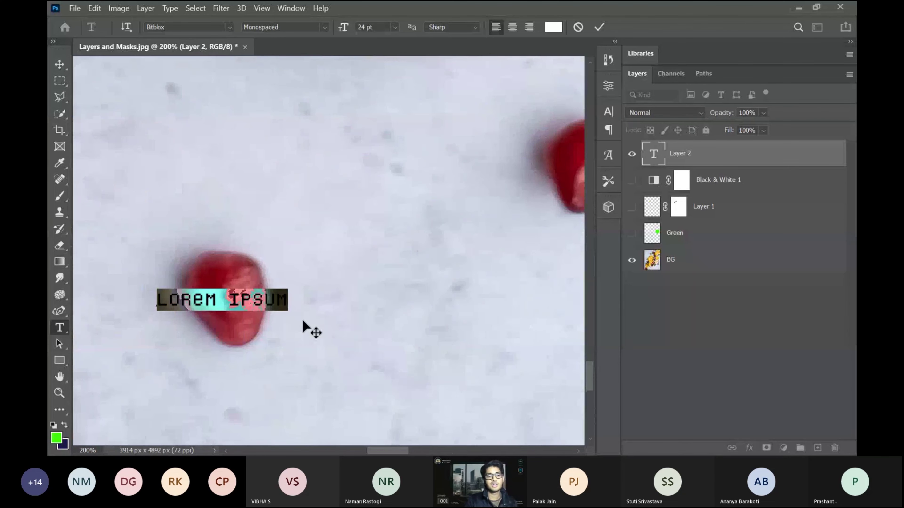
{"action": "key", "text": "ctrl+0"}
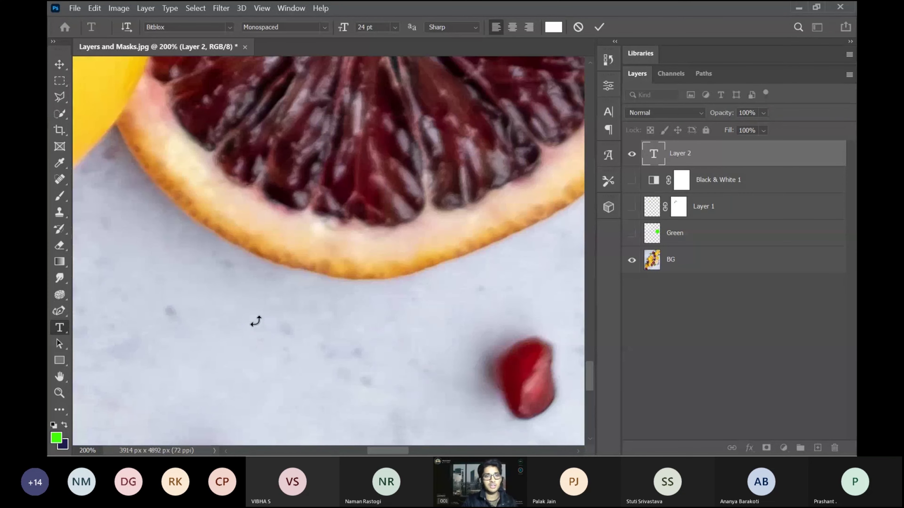
{"action": "left_click", "coordinate": [396, 28]}
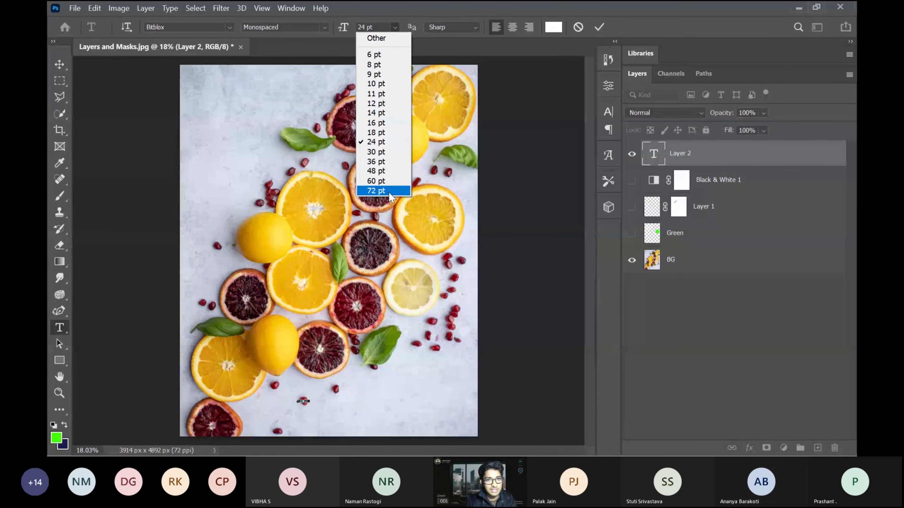
{"action": "left_click", "coordinate": [421, 26]}
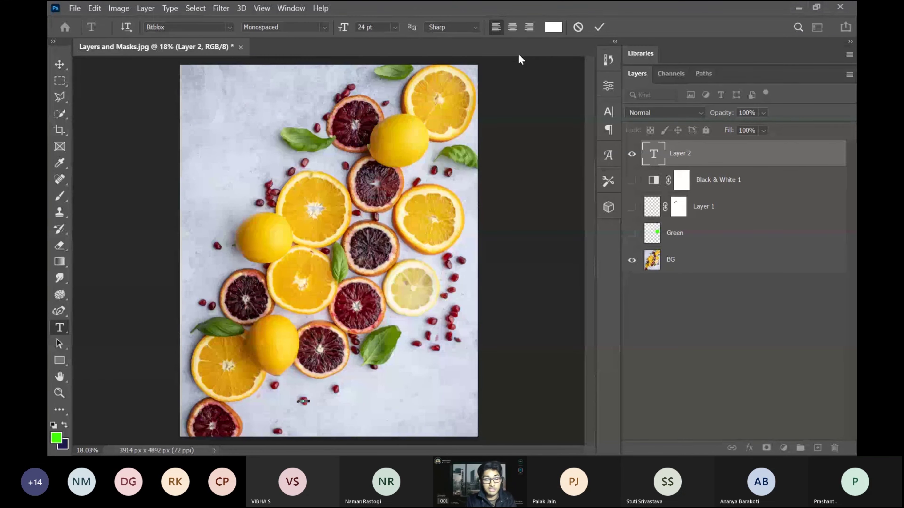
{"action": "left_click", "coordinate": [395, 27]}
{"action": "left_click", "coordinate": [386, 191]}
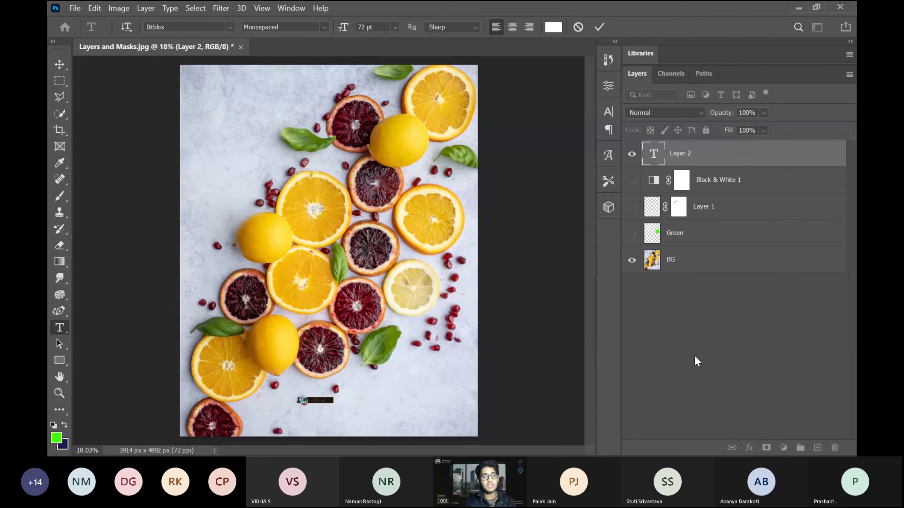
Step: Open the Character settings and set the placeholder text's font size to 500 pt
{"action": "left_click", "coordinate": [610, 111]}
{"action": "left_click", "coordinate": [611, 111]}
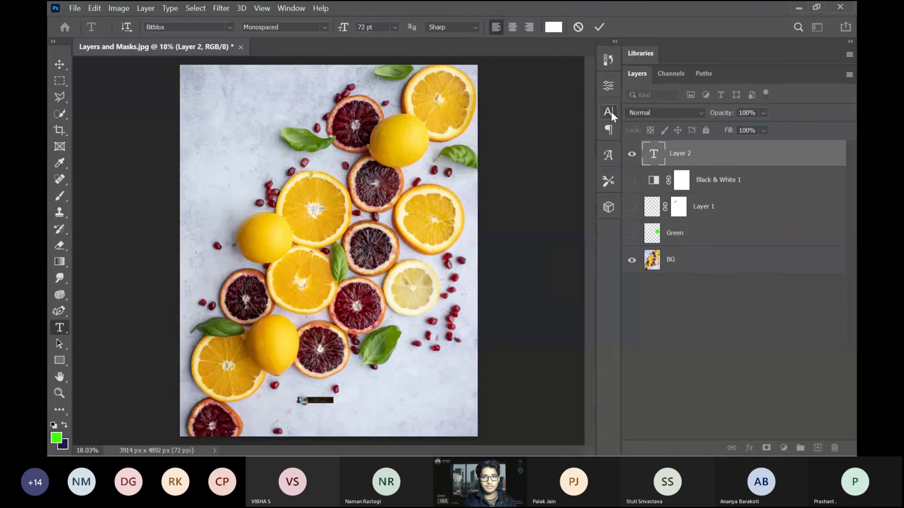
{"action": "left_click", "coordinate": [611, 111]}
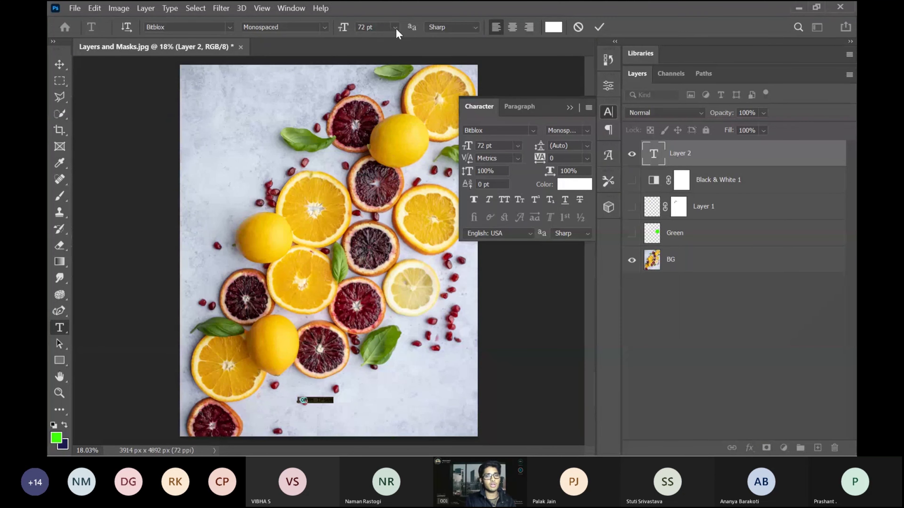
{"action": "left_click", "coordinate": [518, 146]}
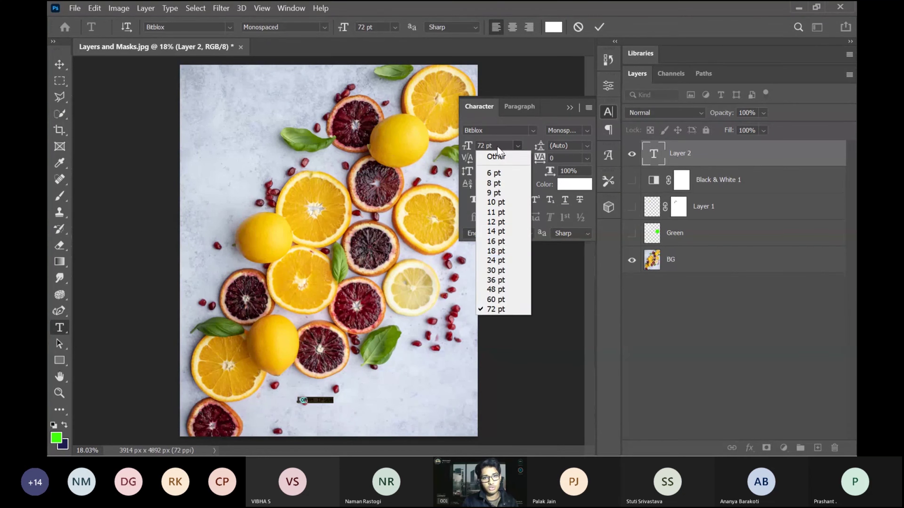
{"action": "left_click", "coordinate": [485, 146]}
{"action": "double_click", "coordinate": [484, 146]}
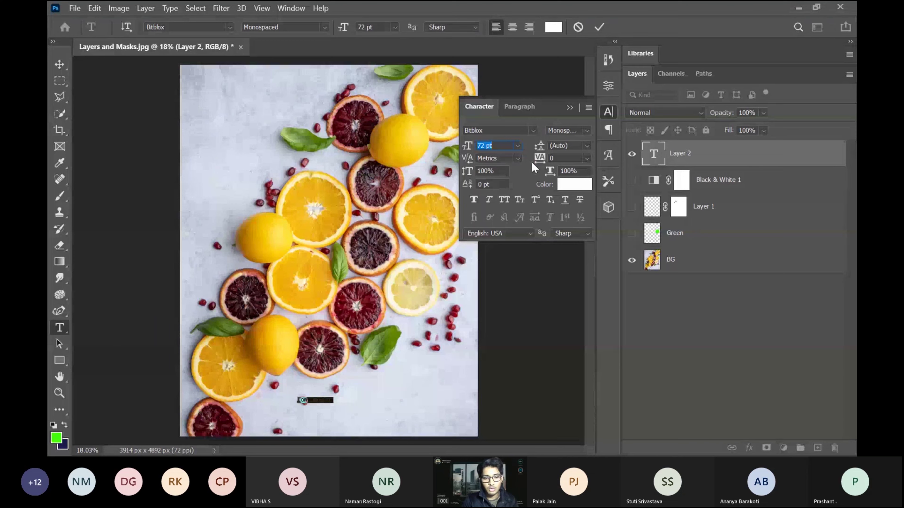
{"action": "type", "text": "500"}
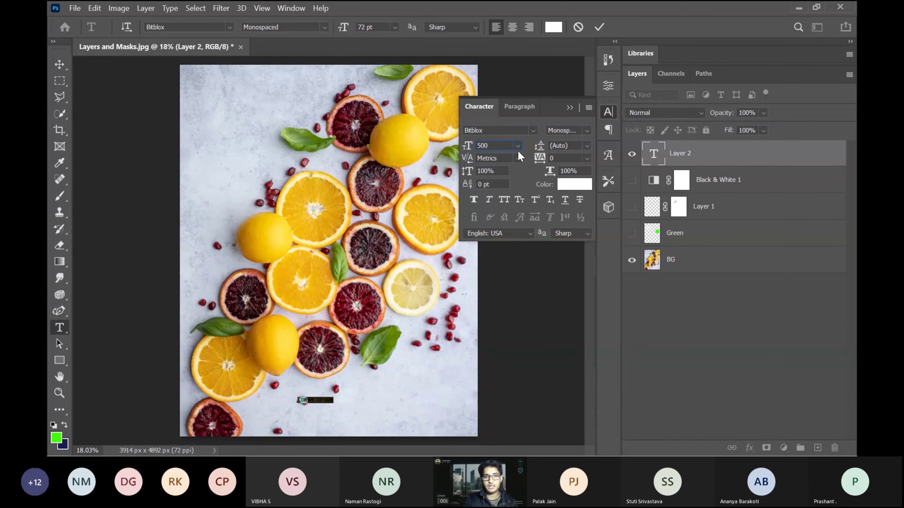
{"action": "key", "text": "Return"}
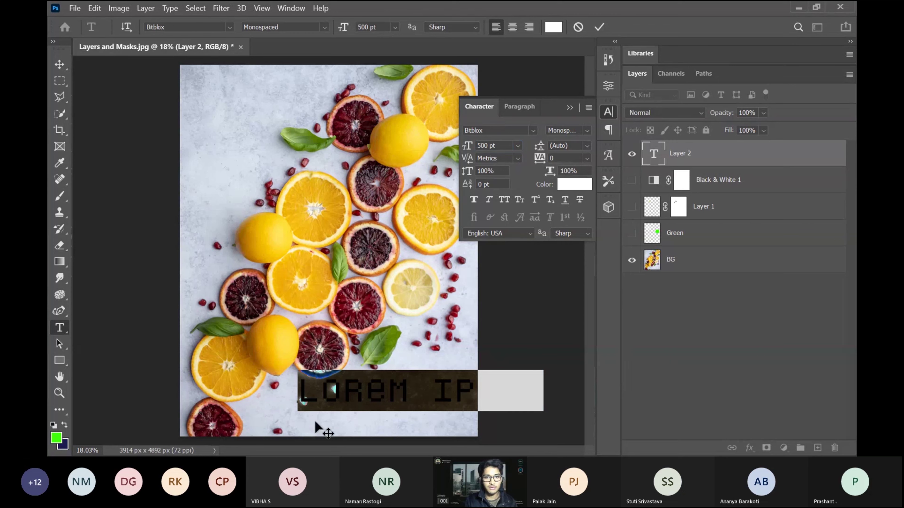
Step: Preview the Alien Encounters font on the text, return to Bitblox, and keep white (ffffff) as the text color
{"action": "left_click", "coordinate": [532, 132]}
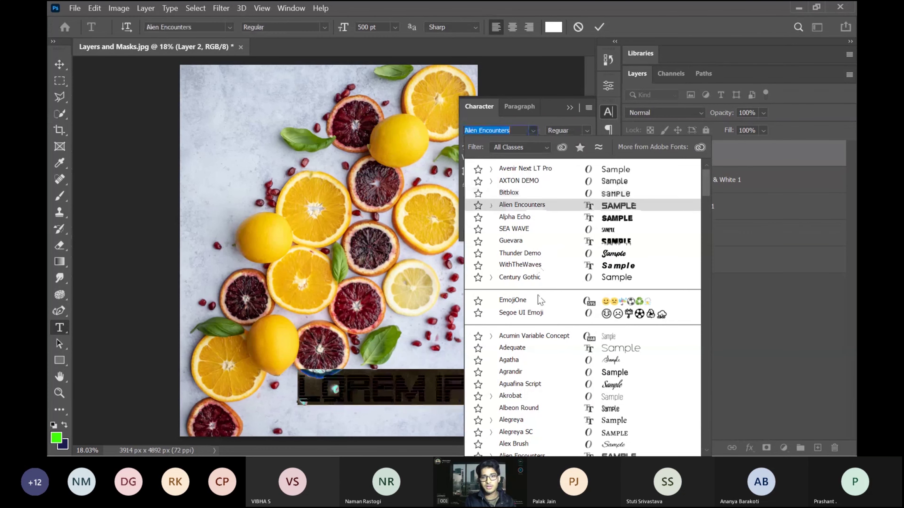
{"action": "scroll", "coordinate": [541, 299], "scroll_direction": "down", "scroll_amount": 6}
{"action": "type", "text": "Bitblox"}
{"action": "key", "text": "Return"}
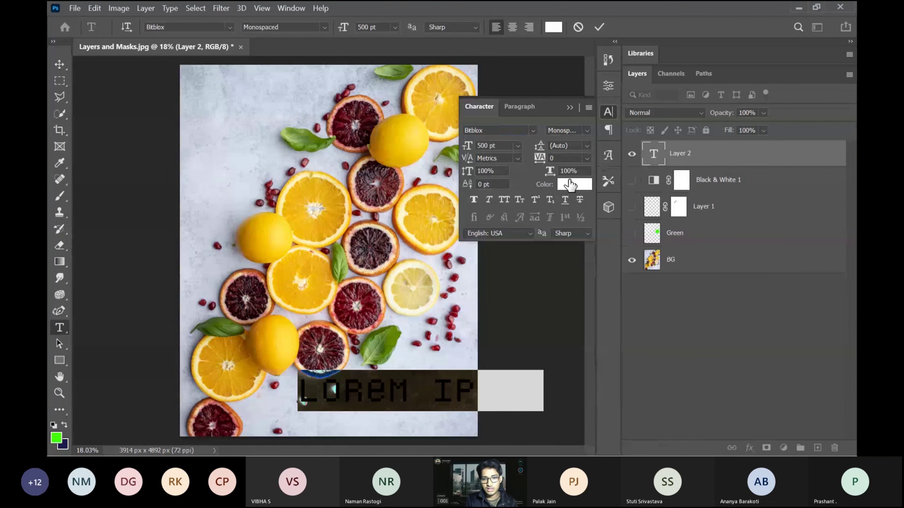
{"action": "left_click", "coordinate": [569, 185]}
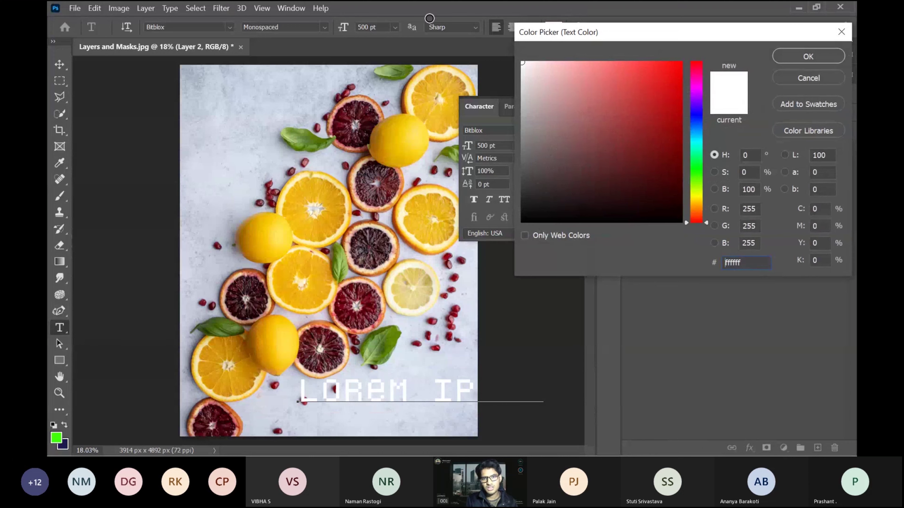
{"action": "left_click", "coordinate": [805, 57]}
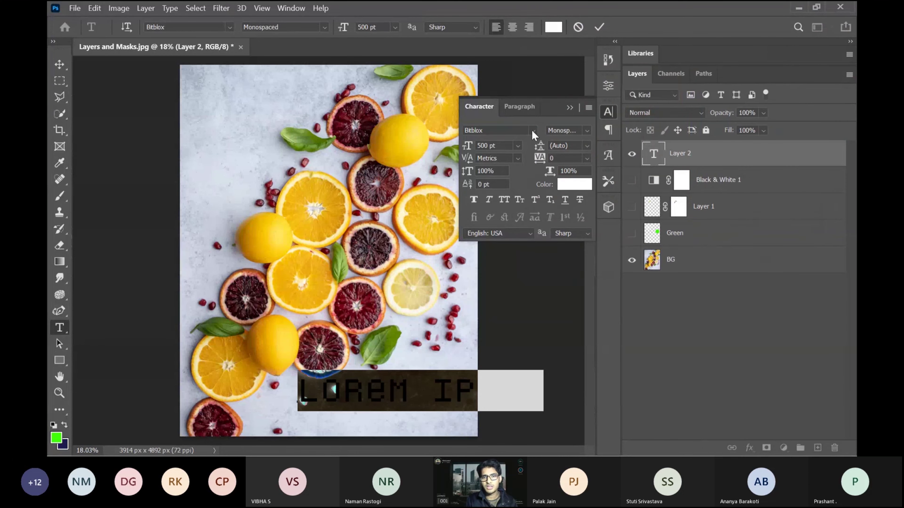
Step: Browse the font list for the placeholder text, apply The Bold Font to it and commit the text
{"action": "left_click", "coordinate": [533, 130]}
{"action": "key", "text": "Down"}
{"action": "key", "text": "Down"}
{"action": "key", "text": "Down"}
{"action": "key", "text": "Down"}
{"action": "key", "text": "Down"}
{"action": "key", "text": "Down"}
{"action": "key", "text": "Down"}
{"action": "key", "text": "Down"}
{"action": "key", "text": "Down"}
{"action": "key", "text": "Down"}
{"action": "scroll", "coordinate": [537, 372], "scroll_direction": "down", "scroll_amount": 3}
{"action": "scroll", "coordinate": [538, 373], "scroll_direction": "down", "scroll_amount": 15}
{"action": "scroll", "coordinate": [537, 373], "scroll_direction": "down", "scroll_amount": 20}
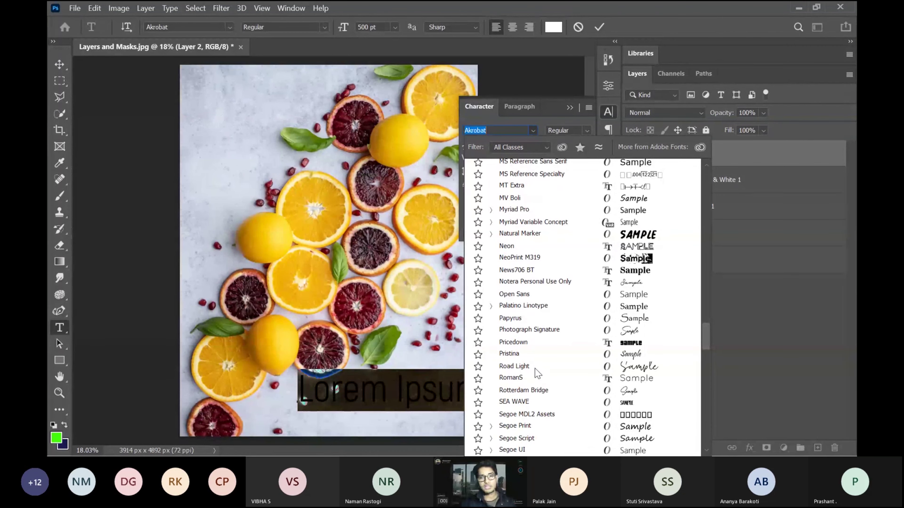
{"action": "scroll", "coordinate": [566, 310], "scroll_direction": "down", "scroll_amount": 2}
{"action": "scroll", "coordinate": [561, 312], "scroll_direction": "down", "scroll_amount": 5}
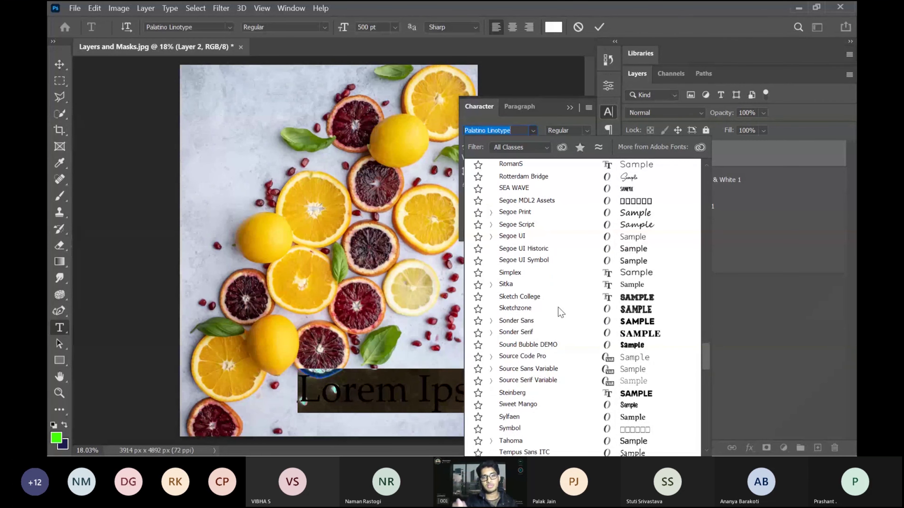
{"action": "scroll", "coordinate": [564, 359], "scroll_direction": "down", "scroll_amount": 6}
{"action": "scroll", "coordinate": [564, 361], "scroll_direction": "down", "scroll_amount": 10}
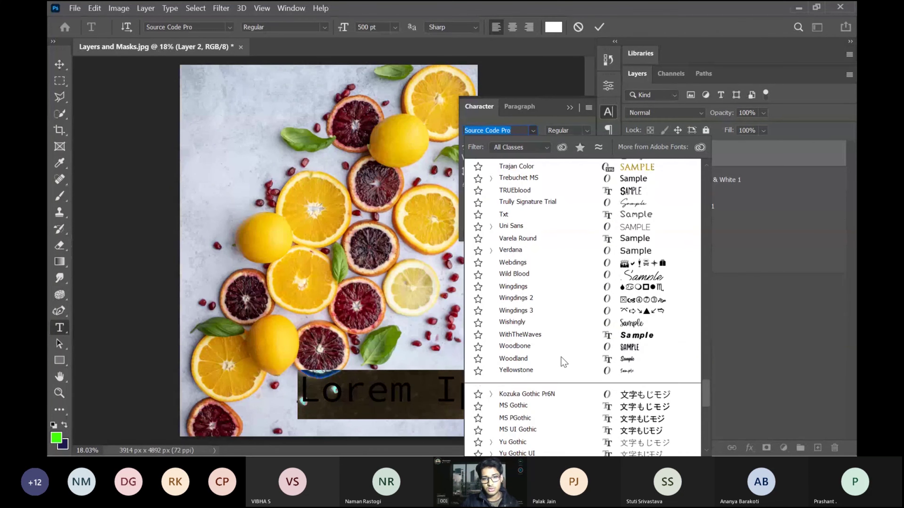
{"action": "scroll", "coordinate": [563, 361], "scroll_direction": "up", "scroll_amount": 9}
{"action": "scroll", "coordinate": [564, 361], "scroll_direction": "up", "scroll_amount": 3}
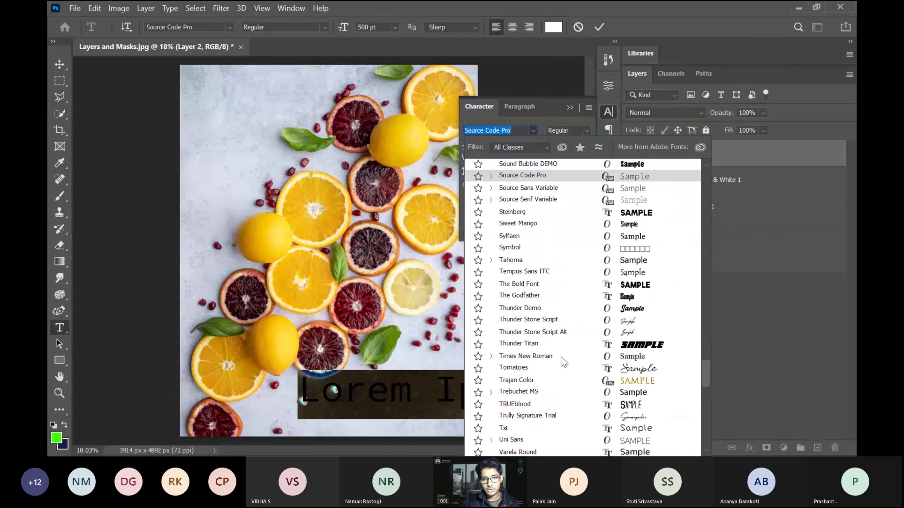
{"action": "left_click", "coordinate": [525, 284]}
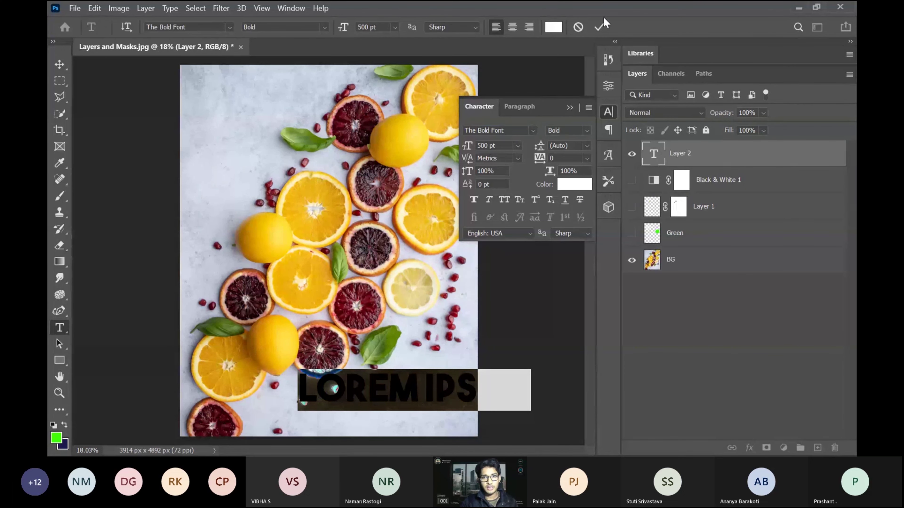
{"action": "left_click", "coordinate": [600, 26]}
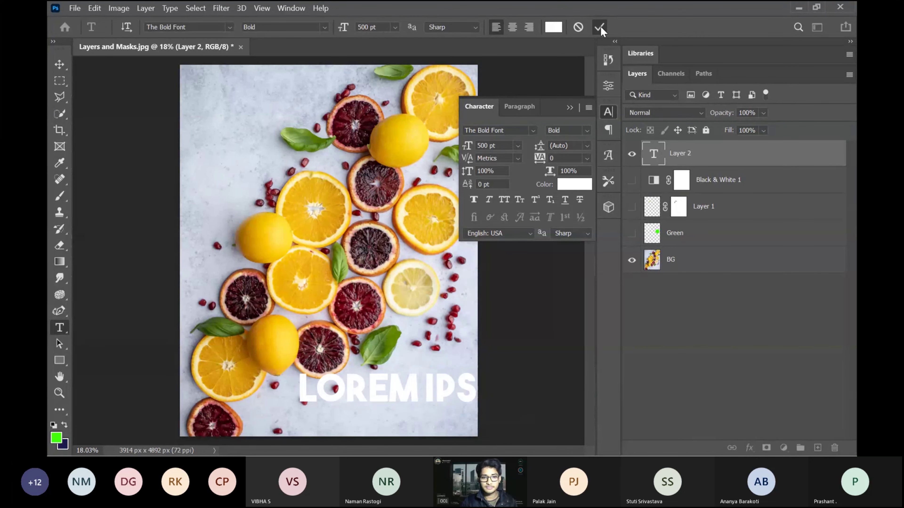
Step: Collapse the Character settings and move the placeholder text slightly down and to the left with Free Transform
{"action": "left_click", "coordinate": [571, 106]}
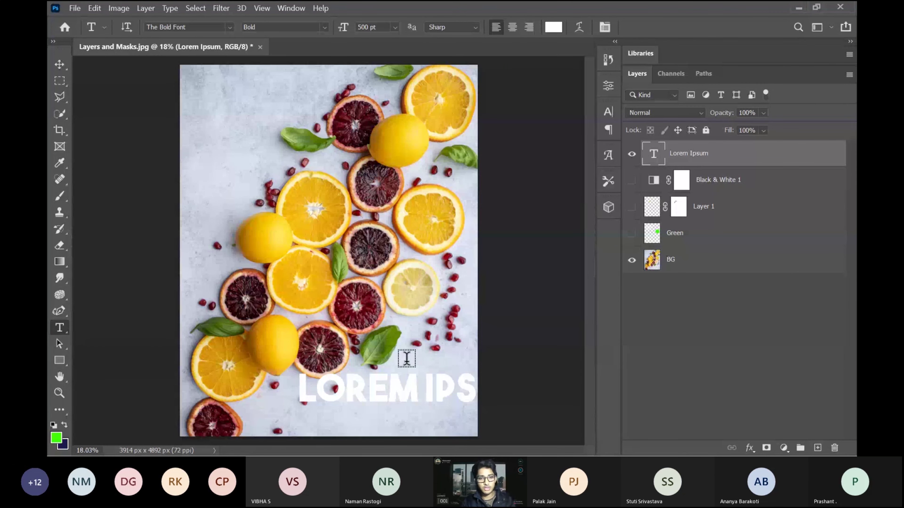
{"action": "left_click_drag", "start_coordinate": [407, 364], "coordinate": [379, 408]}
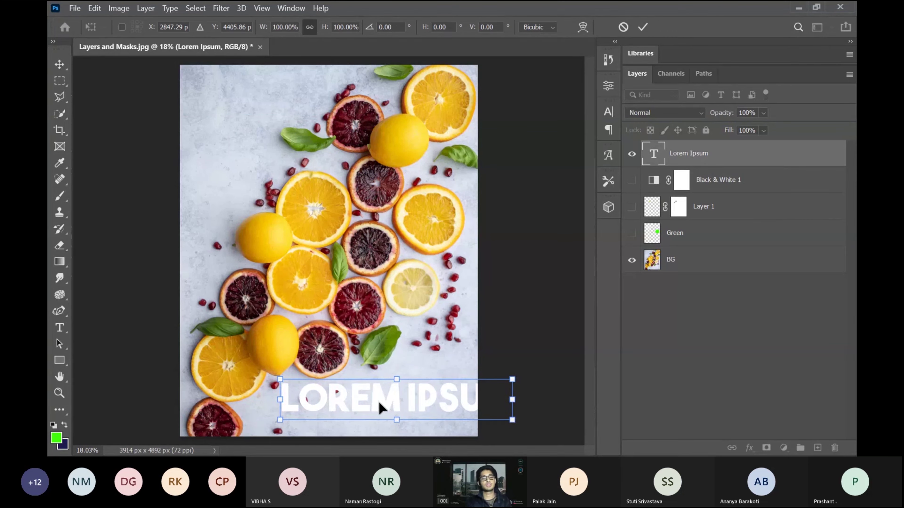
{"action": "left_click", "coordinate": [647, 30]}
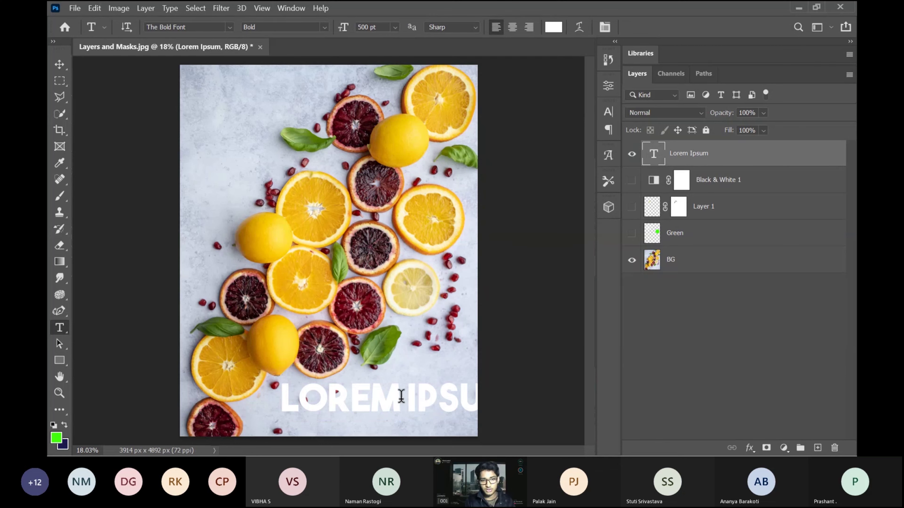
Step: Replace the whole placeholder text with LEMON and commit the edit
{"action": "left_click", "coordinate": [350, 395]}
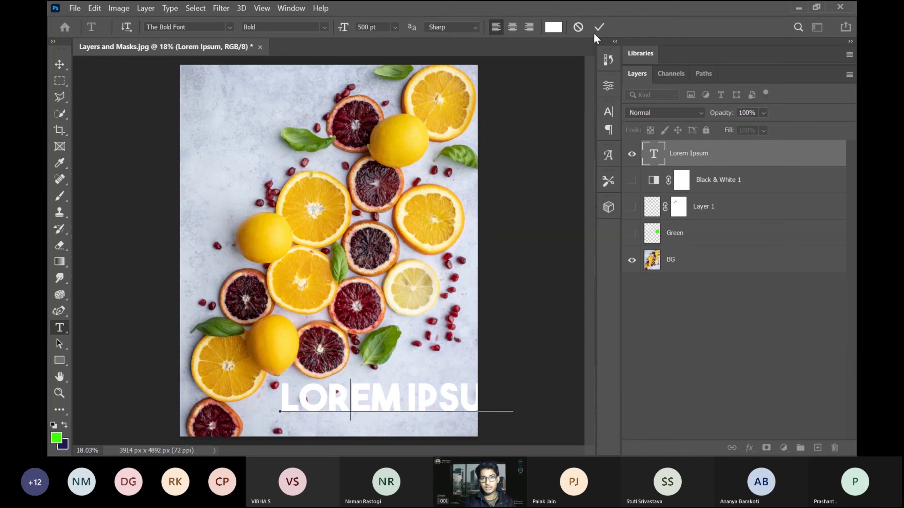
{"action": "left_click", "coordinate": [599, 27]}
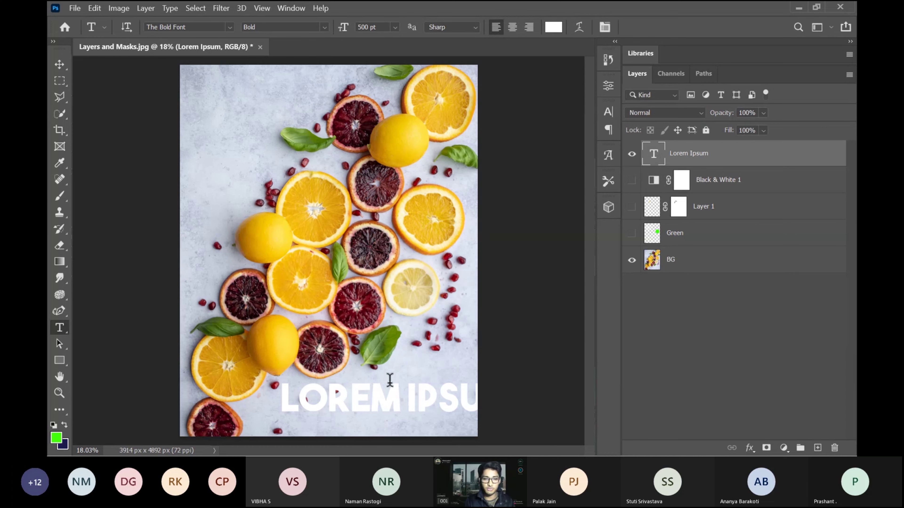
{"action": "left_click", "coordinate": [368, 398]}
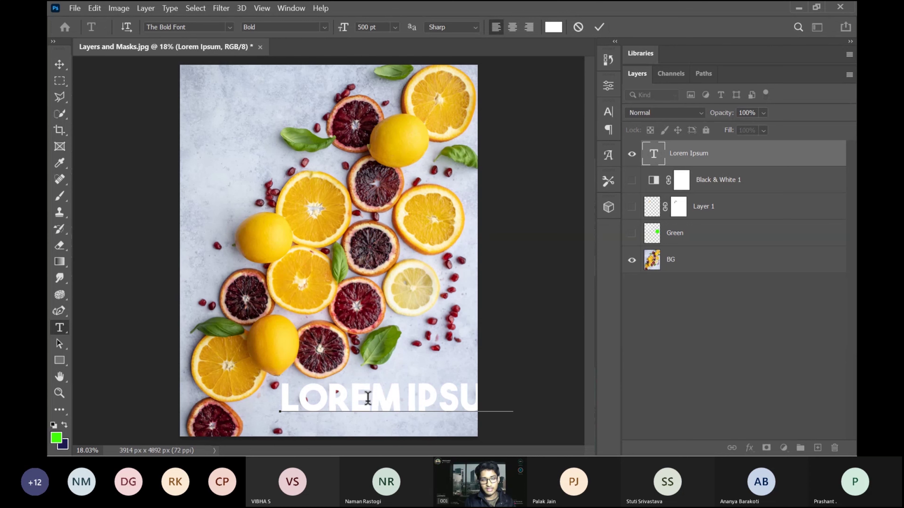
{"action": "triple_click", "coordinate": [303, 399]}
{"action": "left_click", "coordinate": [303, 399]}
{"action": "triple_click", "coordinate": [303, 399]}
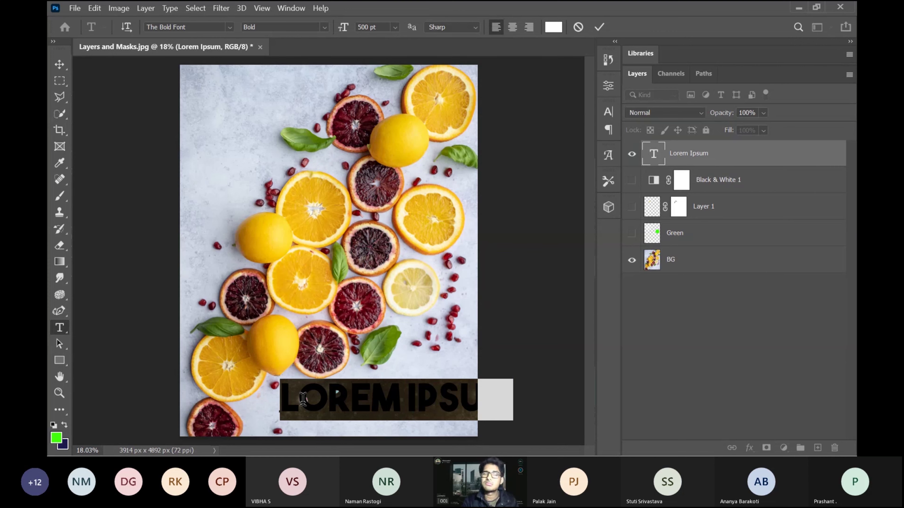
{"action": "type", "text": "LEM"}
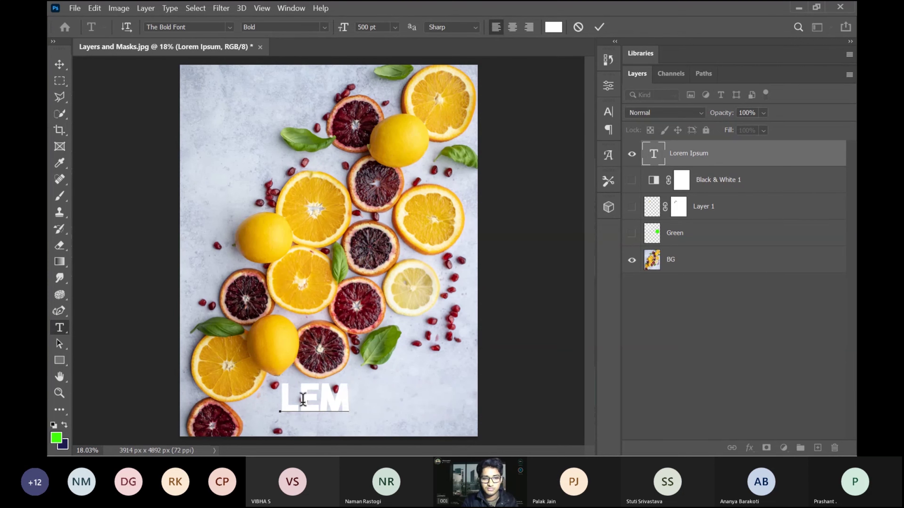
{"action": "type", "text": "ON"}
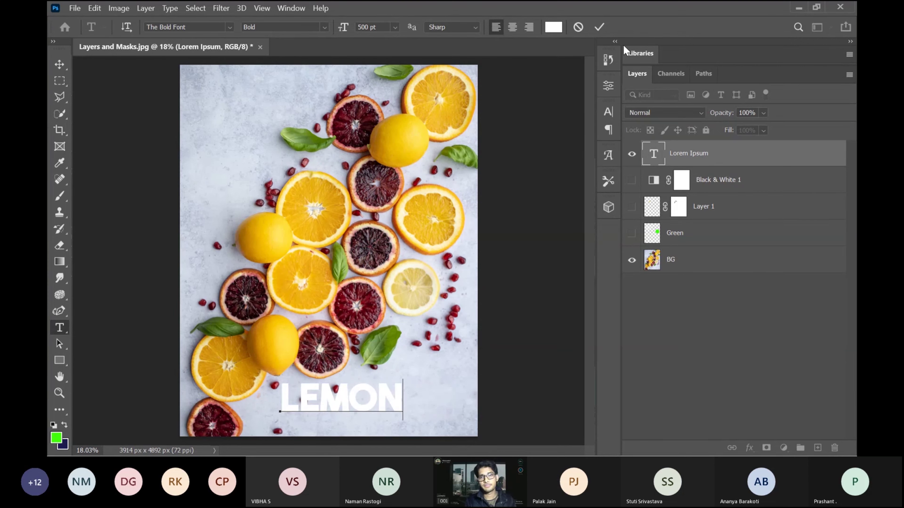
{"action": "left_click", "coordinate": [601, 28]}
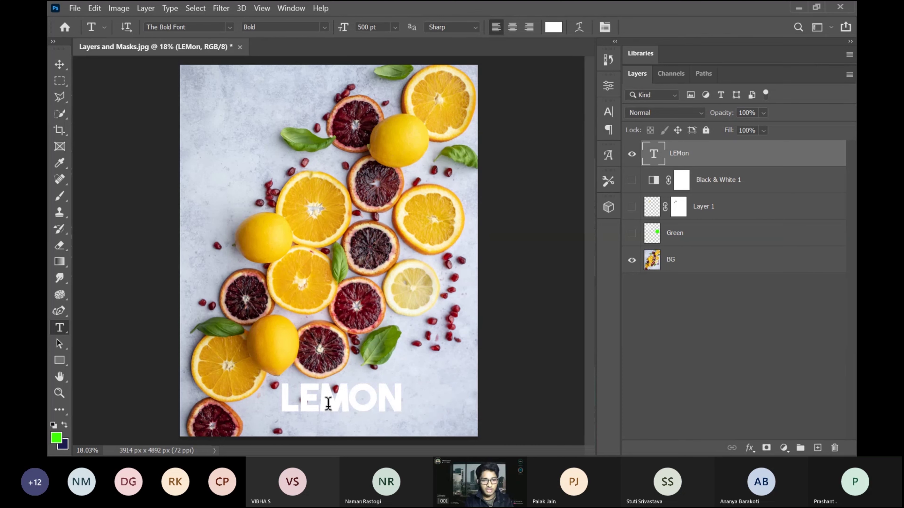
Step: Select the whole word LEMON for editing, reopen the Character settings and check their entry among the available panels
{"action": "left_click", "coordinate": [328, 401]}
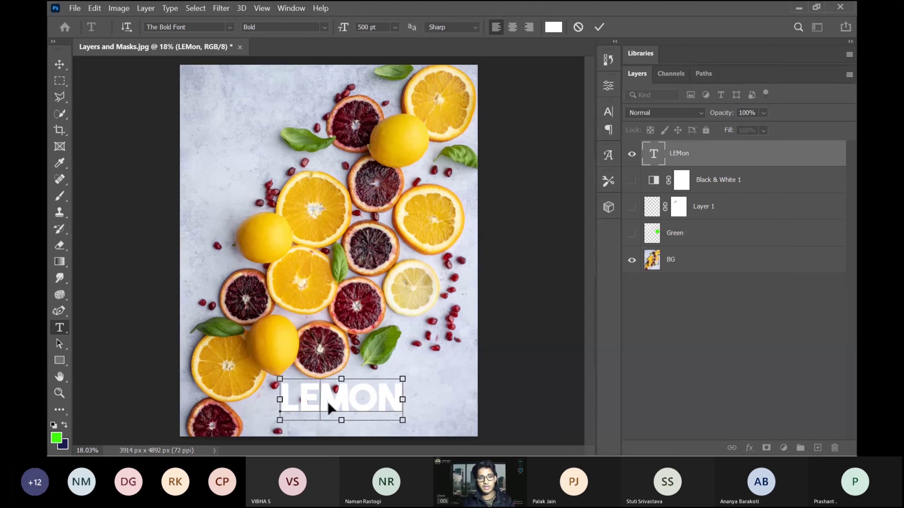
{"action": "double_click", "coordinate": [328, 401]}
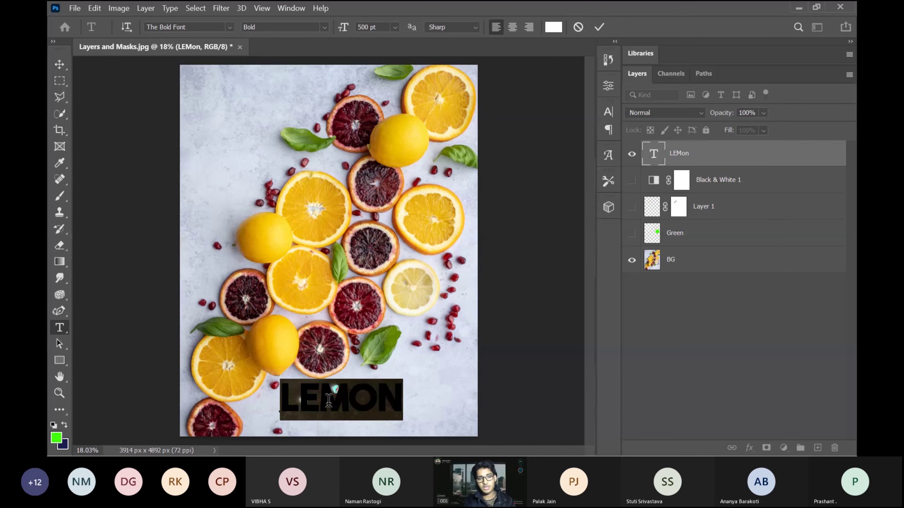
{"action": "left_click", "coordinate": [608, 112]}
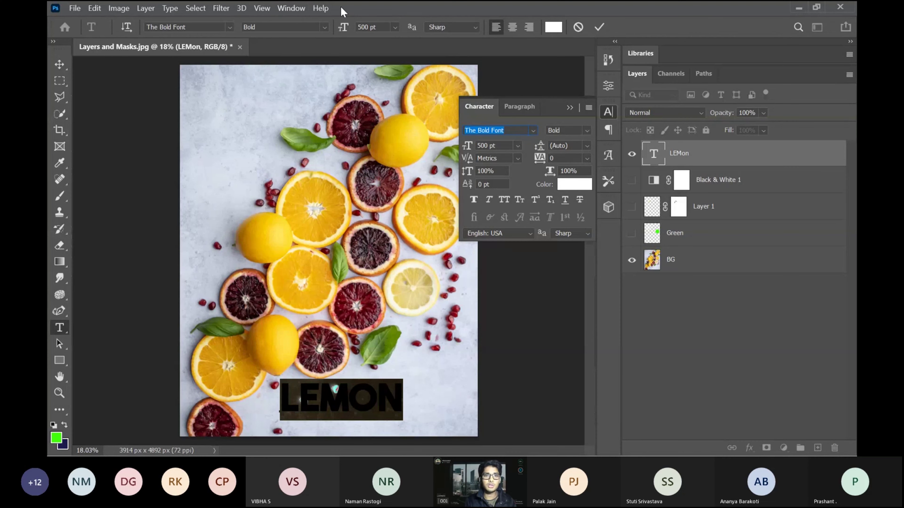
{"action": "left_click", "coordinate": [284, 12]}
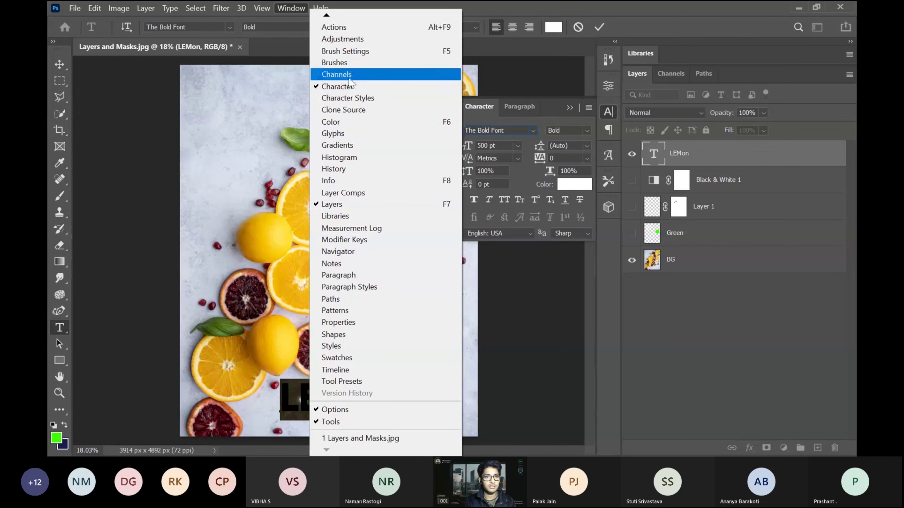
{"action": "left_click", "coordinate": [551, 108]}
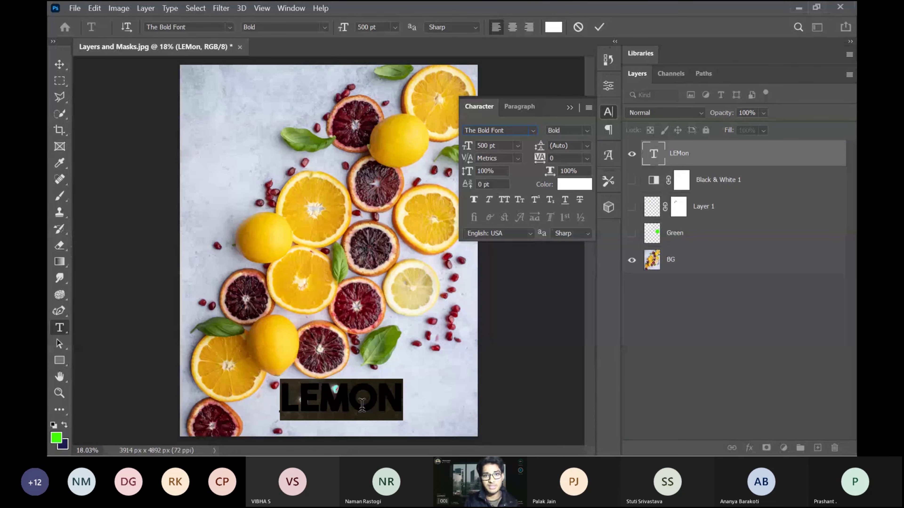
Step: Try tracking values of 50 and 200 on the LEMON text, and settle on 75
{"action": "left_click", "coordinate": [586, 158]}
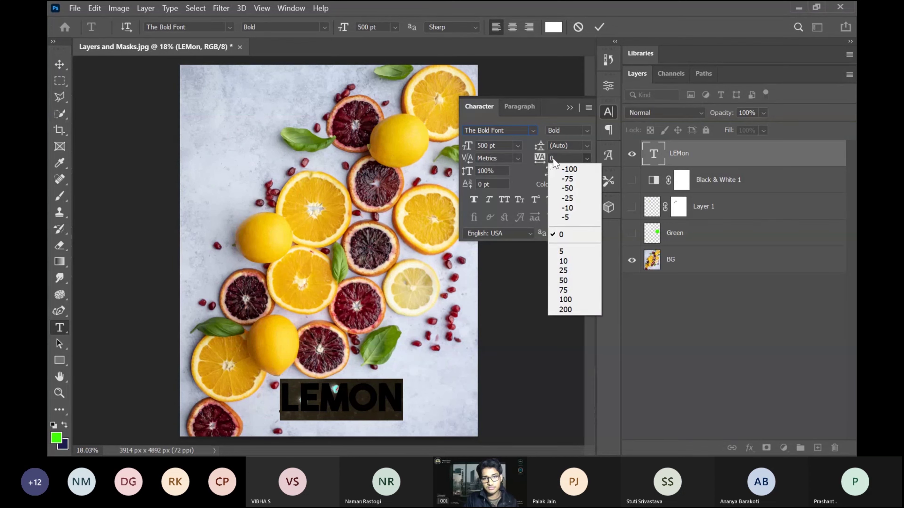
{"action": "left_click", "coordinate": [570, 285]}
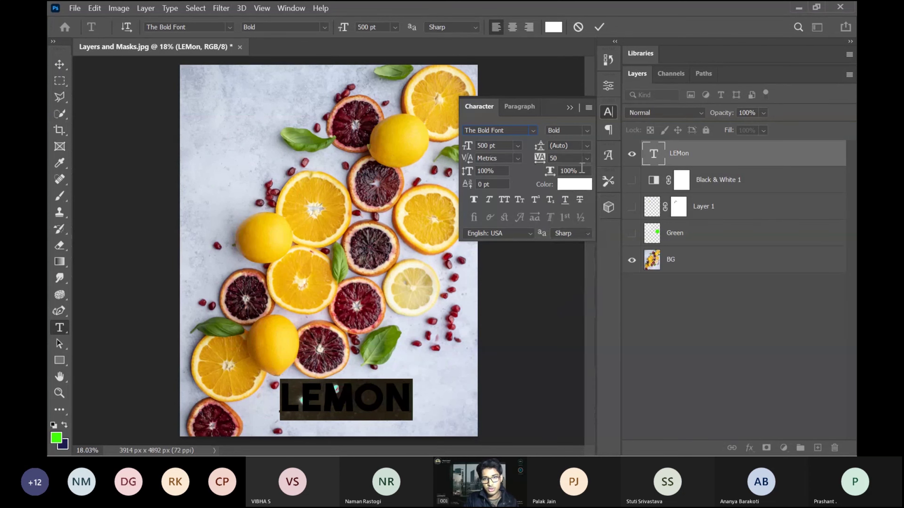
{"action": "left_click", "coordinate": [586, 158]}
{"action": "left_click", "coordinate": [569, 309]}
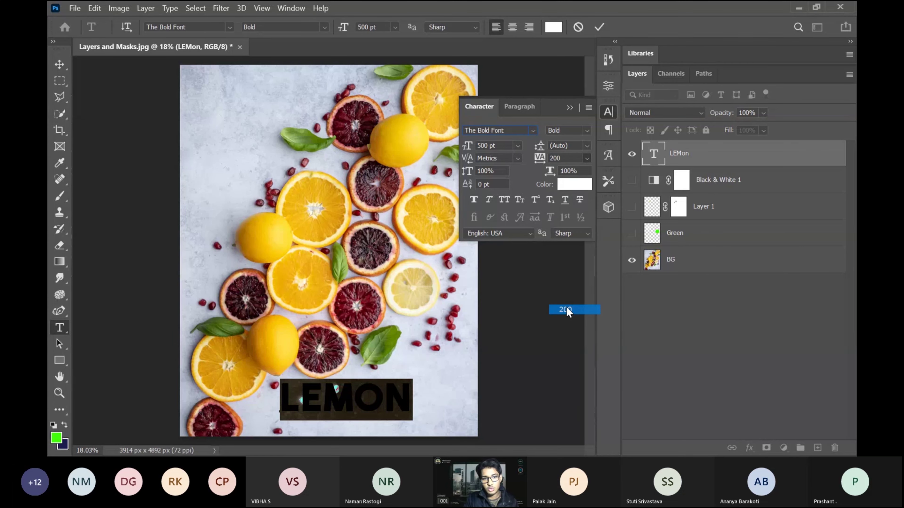
{"action": "left_click", "coordinate": [587, 158]}
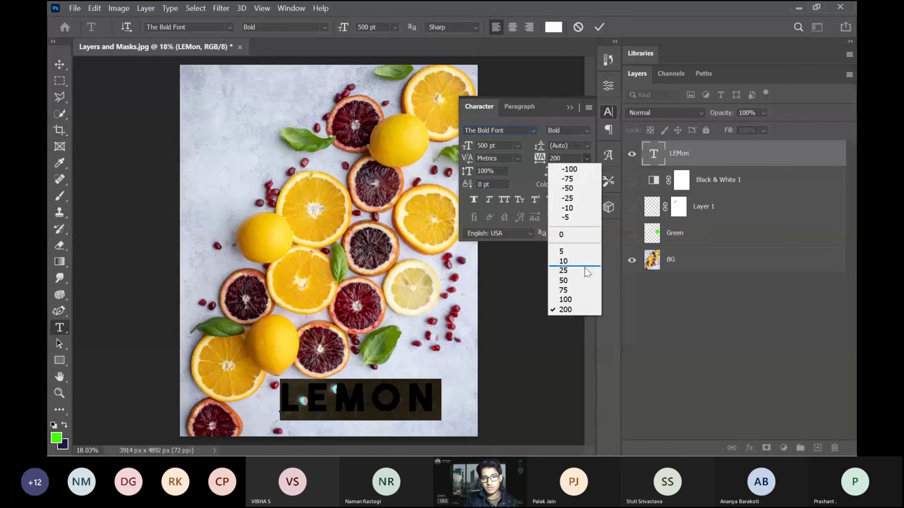
{"action": "left_click", "coordinate": [573, 292]}
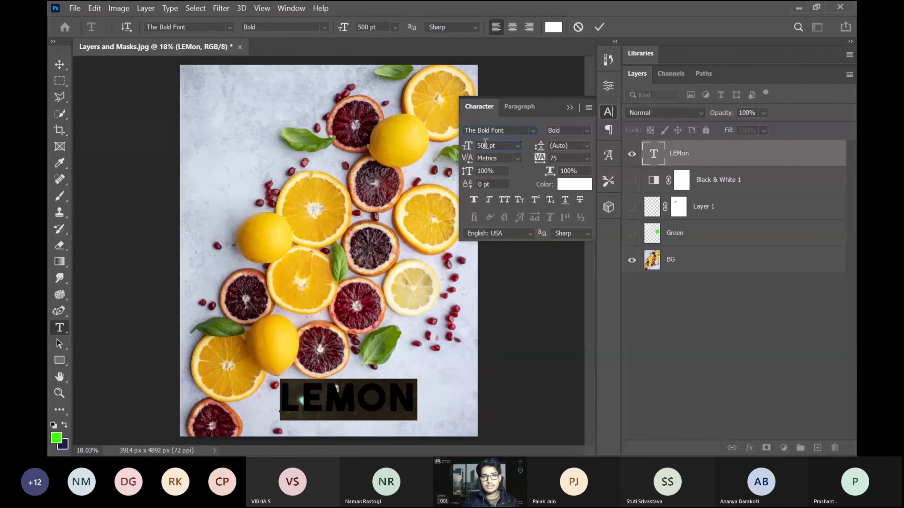
Step: Set the LEMON text's font size to 600 pt and commit the formatting
{"action": "key", "text": "BackSpace"}
{"action": "key", "text": "BackSpace"}
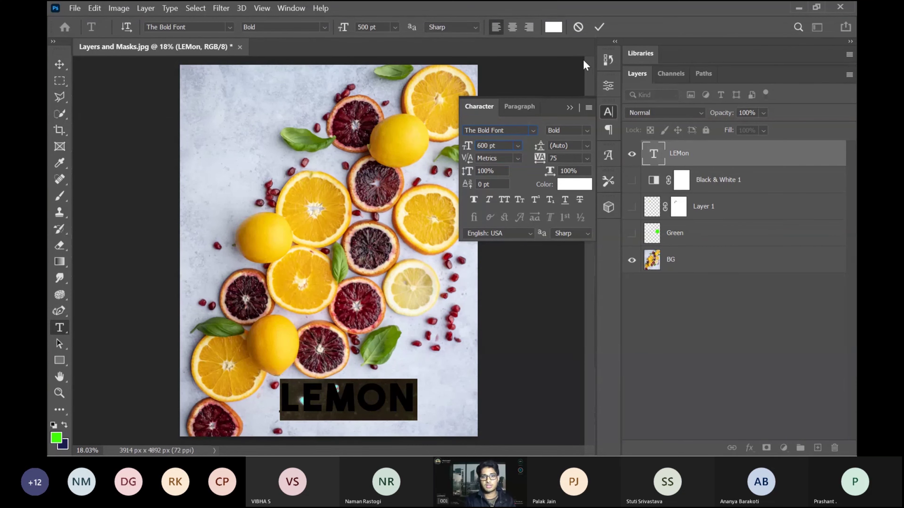
{"action": "key", "text": "Return"}
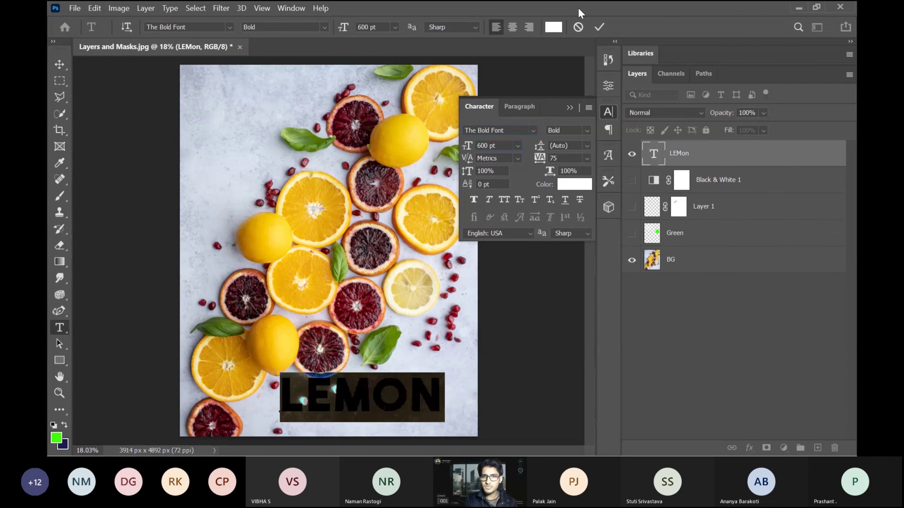
{"action": "left_click", "coordinate": [599, 27]}
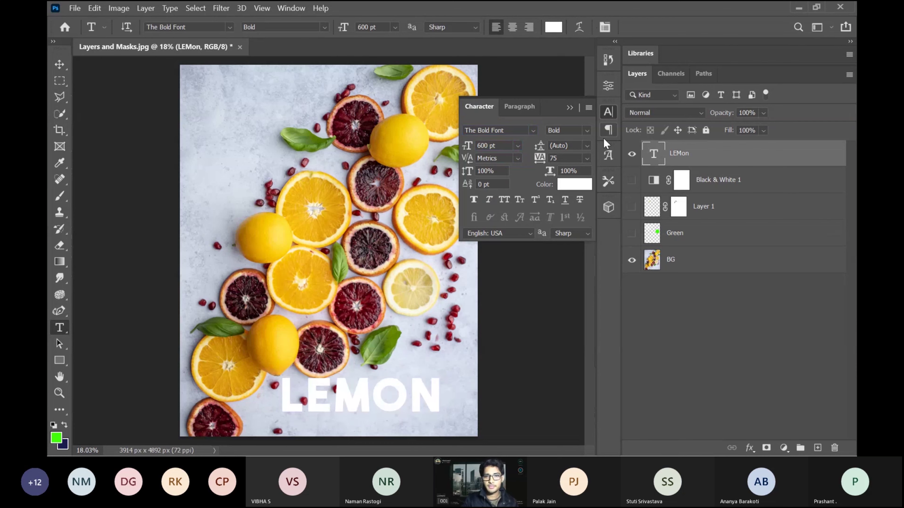
Step: Collapse the Character settings and move the LEMON text slightly left and down using Free Transform
{"action": "left_click", "coordinate": [569, 108]}
{"action": "key", "text": "ctrl+t"}
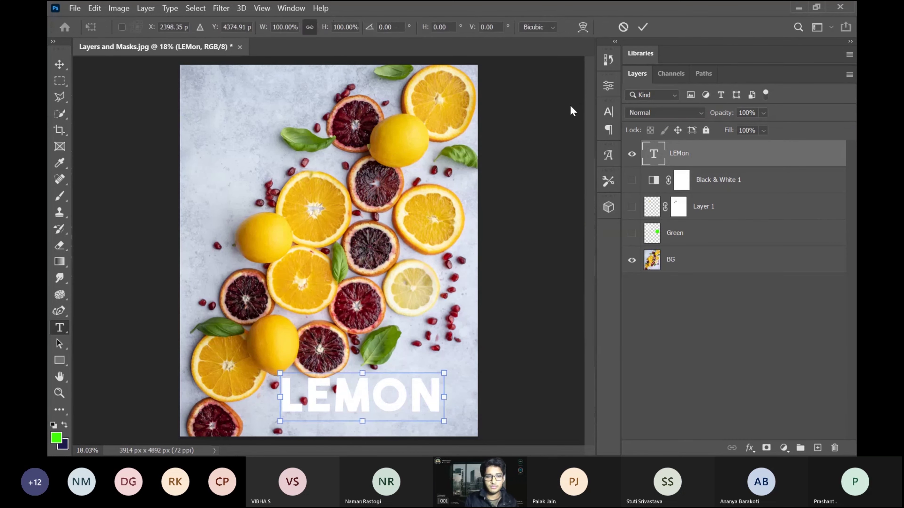
{"action": "left_click_drag", "start_coordinate": [366, 404], "coordinate": [360, 407]}
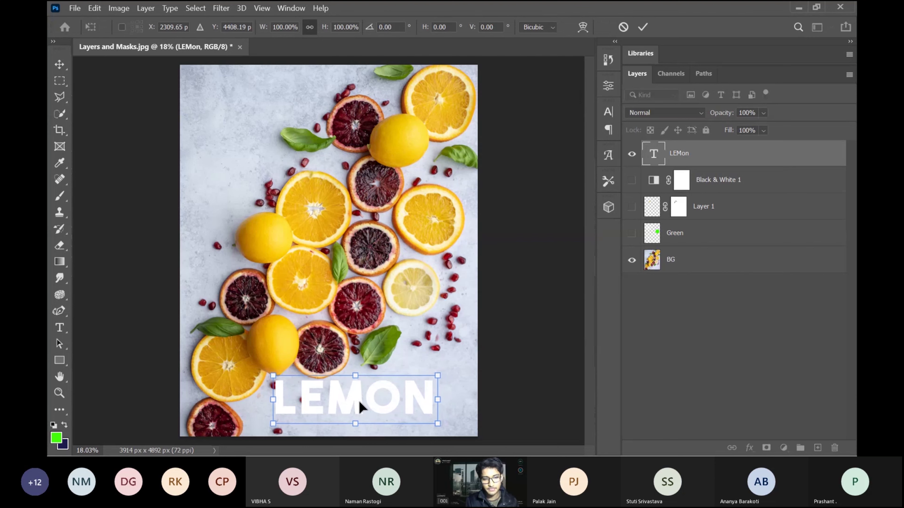
{"action": "left_click", "coordinate": [643, 27]}
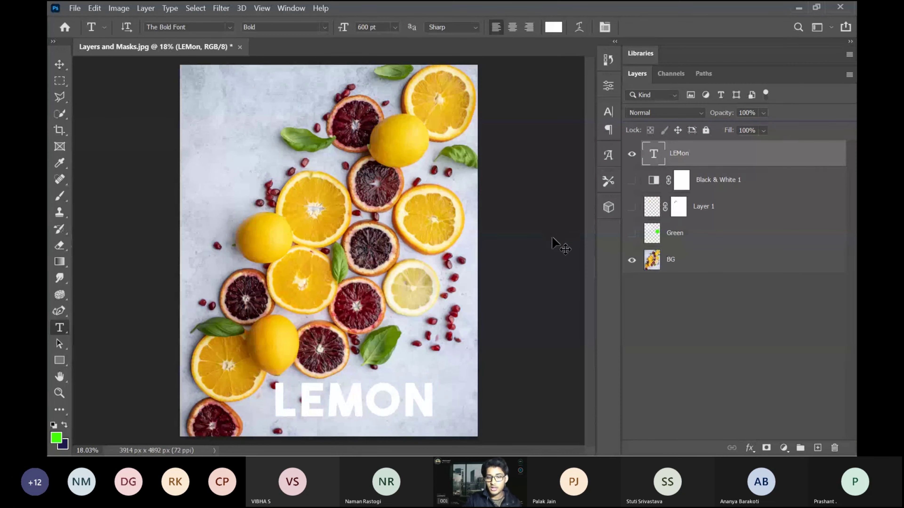
{"action": "scroll", "coordinate": [552, 238], "scroll_direction": "up", "scroll_amount": 2}
{"action": "scroll", "coordinate": [550, 235], "scroll_direction": "down", "scroll_amount": 2}
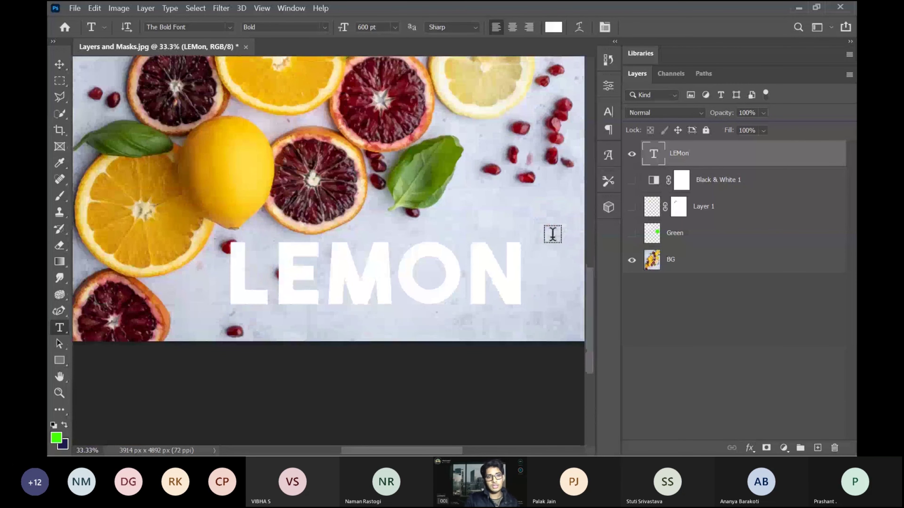
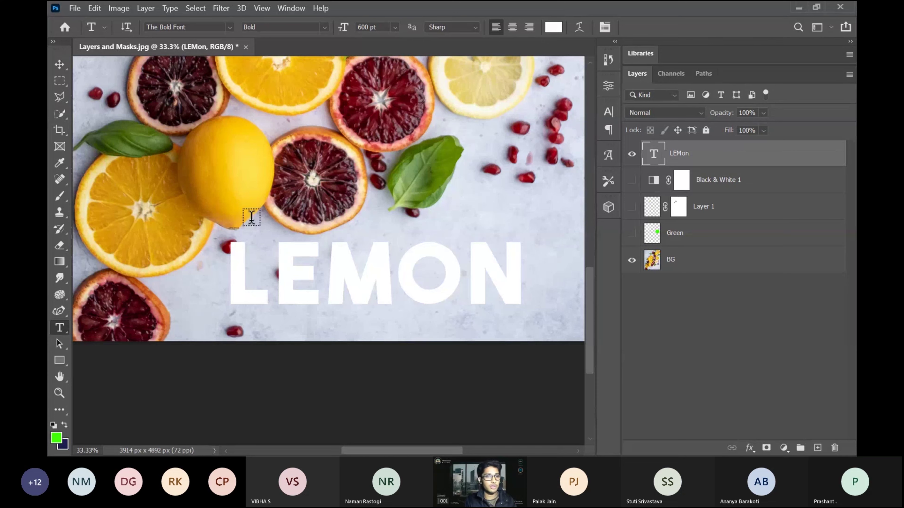
{"action": "left_click", "coordinate": [59, 245]}
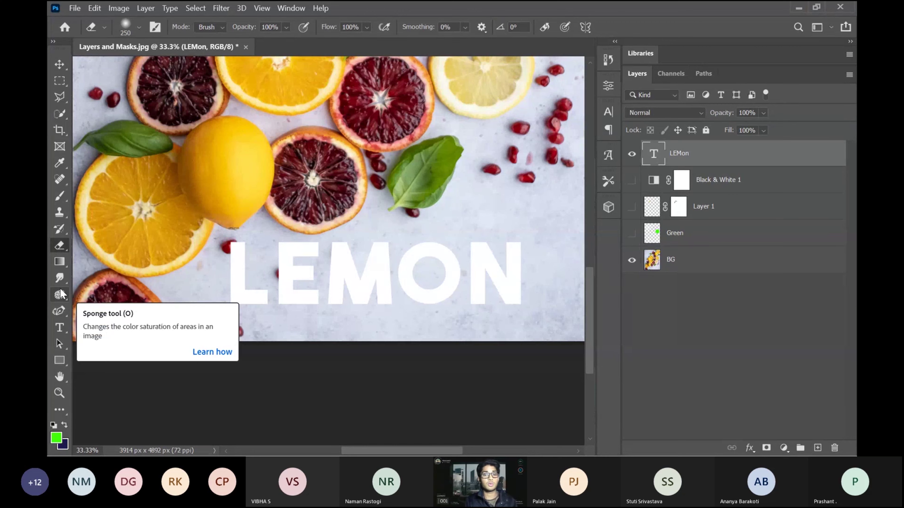
{"action": "left_click", "coordinate": [57, 83]}
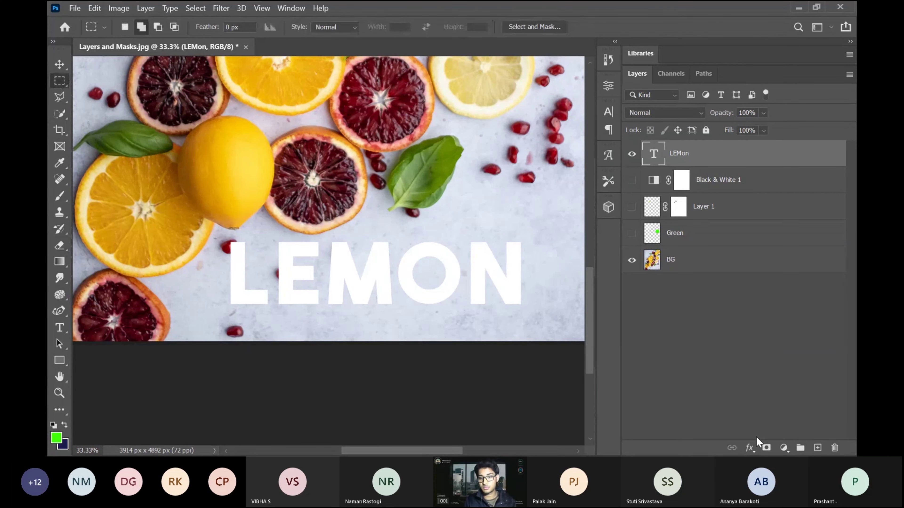
{"action": "left_click", "coordinate": [749, 448]}
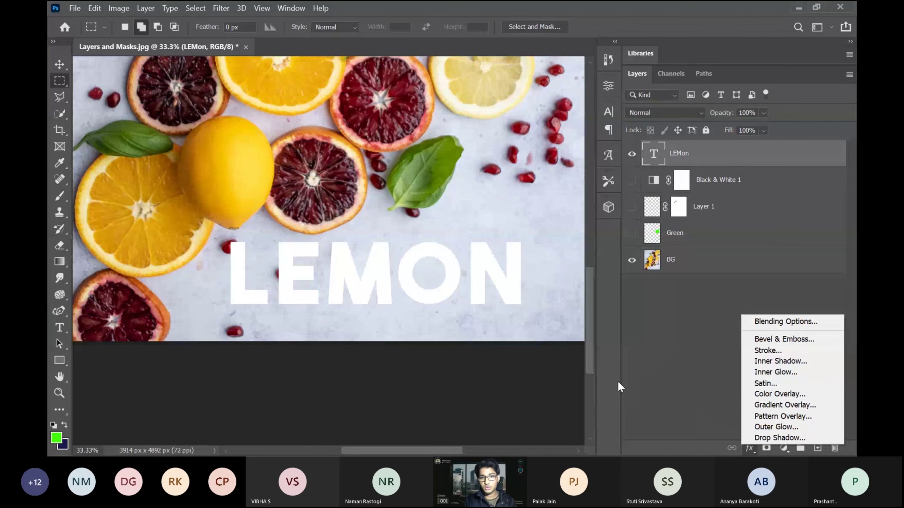
{"action": "left_click", "coordinate": [709, 379]}
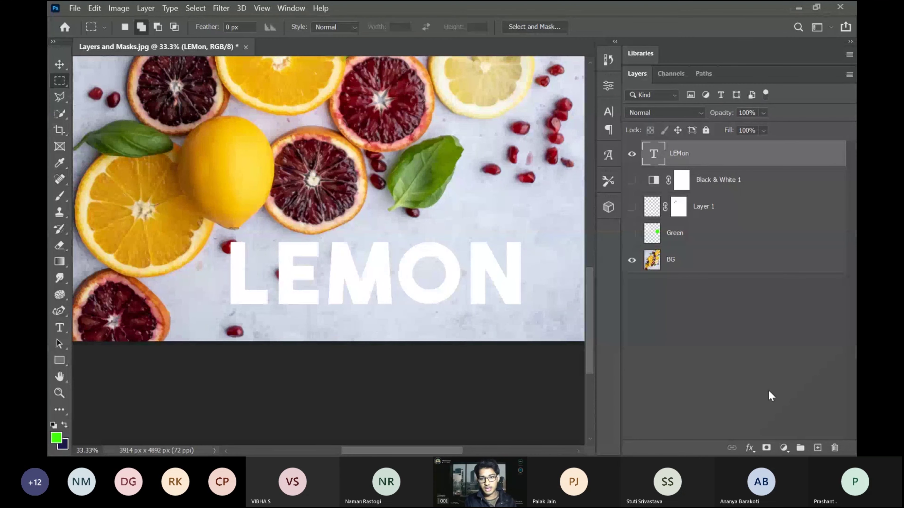
Step: Add a layer mask to the LEMON text layer and ready the Brush tool with black as the foreground color
{"action": "left_click", "coordinate": [766, 449]}
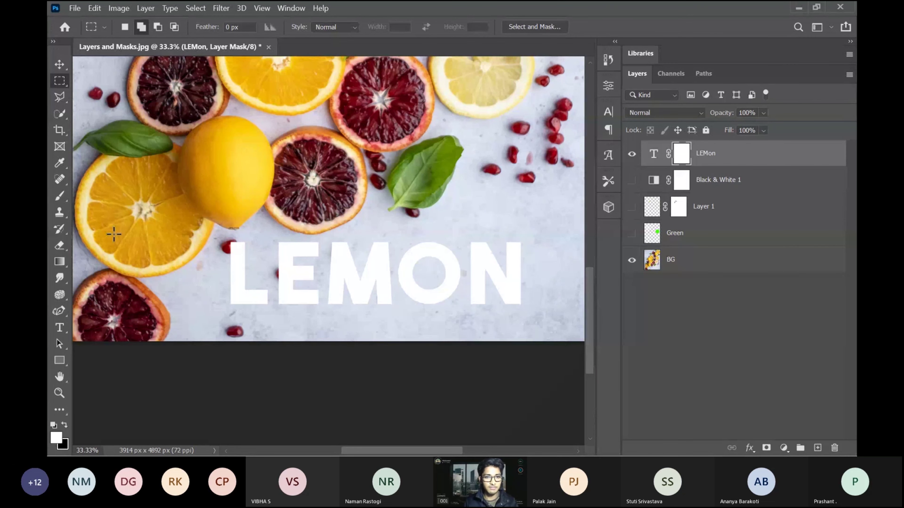
{"action": "key", "text": "b"}
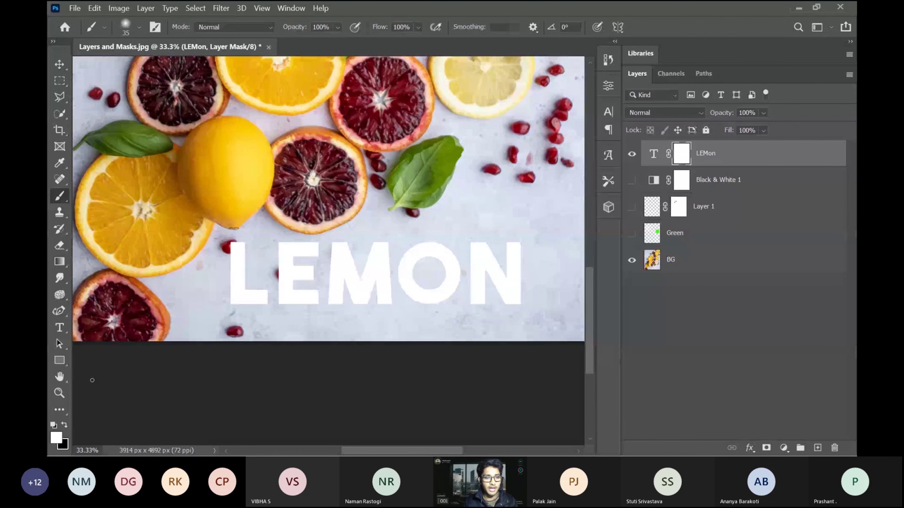
{"action": "key", "text": "x"}
{"action": "key", "text": "x"}
{"action": "key", "text": "x"}
{"action": "key", "text": "x"}
{"action": "key", "text": "x"}
{"action": "key", "text": "x"}
{"action": "key", "text": "x"}
{"action": "key", "text": "x"}
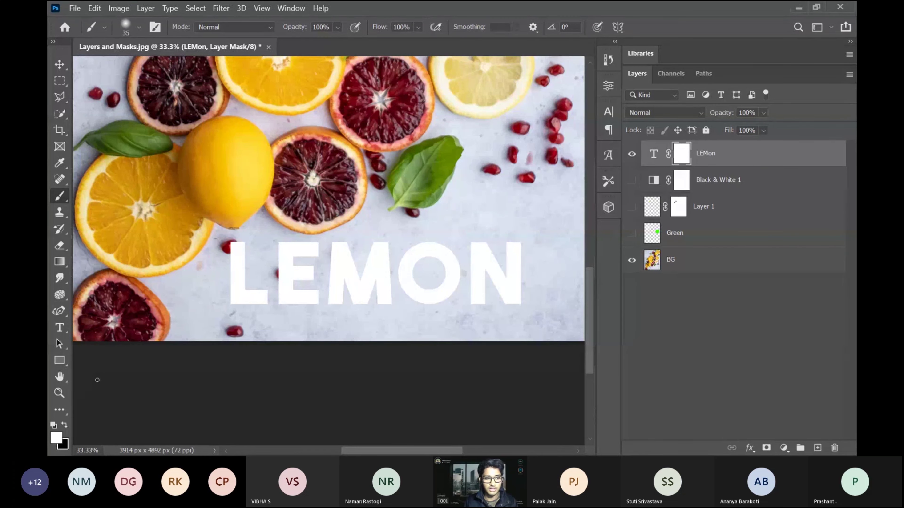
{"action": "key", "text": "x"}
{"action": "key", "text": "x"}
{"action": "key", "text": "x"}
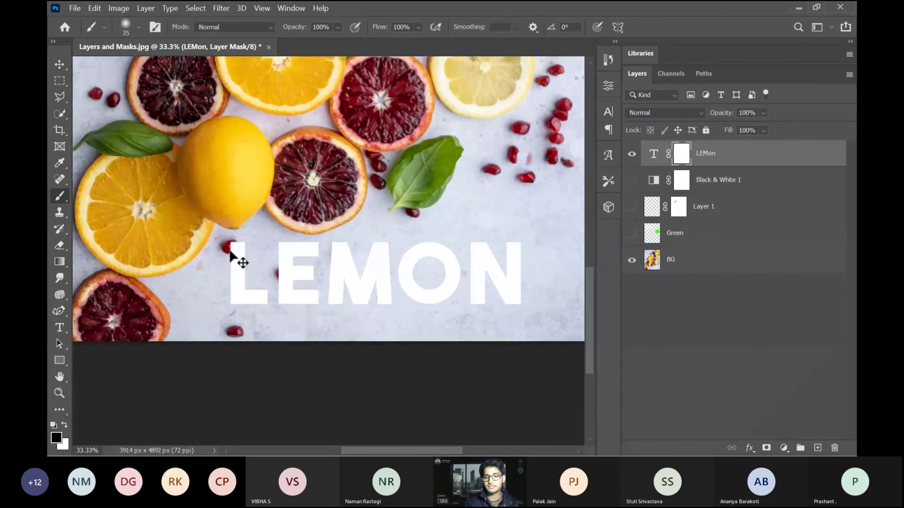
Step: Paint black on the LEMON layer's mask so the pomegranate seeds at the L and the E show in front of the letters
{"action": "key", "text": "ctrl+plus"}
{"action": "key", "text": "ctrl+plus"}
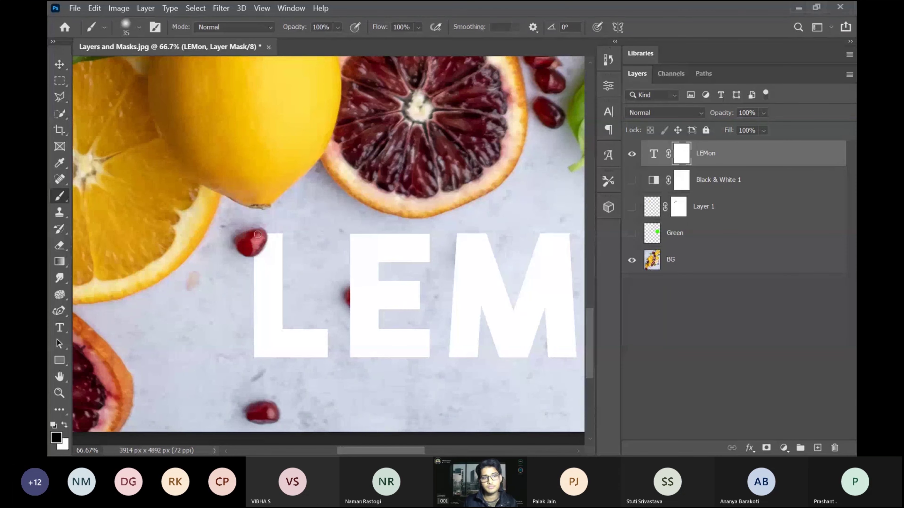
{"action": "mouse_move", "coordinate": [361, 293]}
{"action": "left_mouse_down"}
{"action": "mouse_move", "coordinate": [351, 295]}
{"action": "mouse_move", "coordinate": [361, 299]}
{"action": "left_mouse_up"}
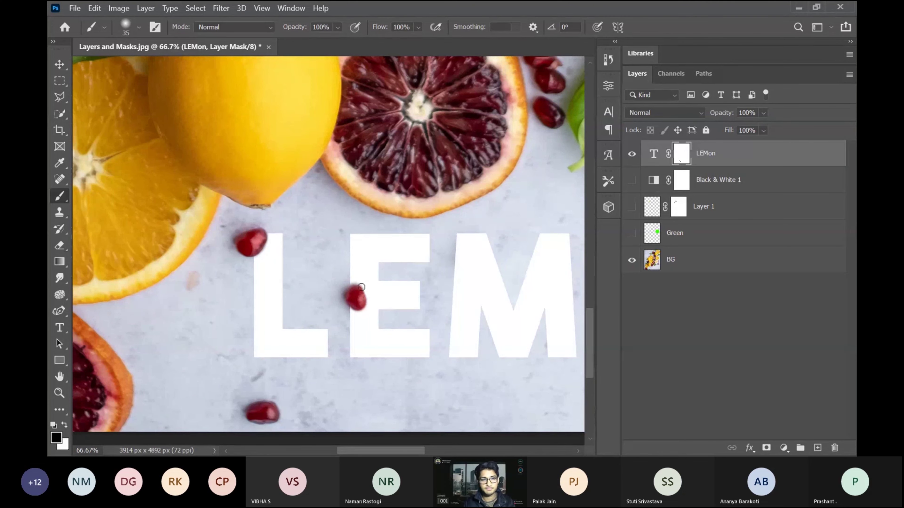
{"action": "mouse_move", "coordinate": [358, 290]}
{"action": "left_mouse_down"}
{"action": "mouse_move", "coordinate": [361, 307]}
{"action": "mouse_move", "coordinate": [370, 296]}
{"action": "mouse_move", "coordinate": [356, 307]}
{"action": "mouse_move", "coordinate": [365, 300]}
{"action": "mouse_move", "coordinate": [361, 325]}
{"action": "left_mouse_up"}
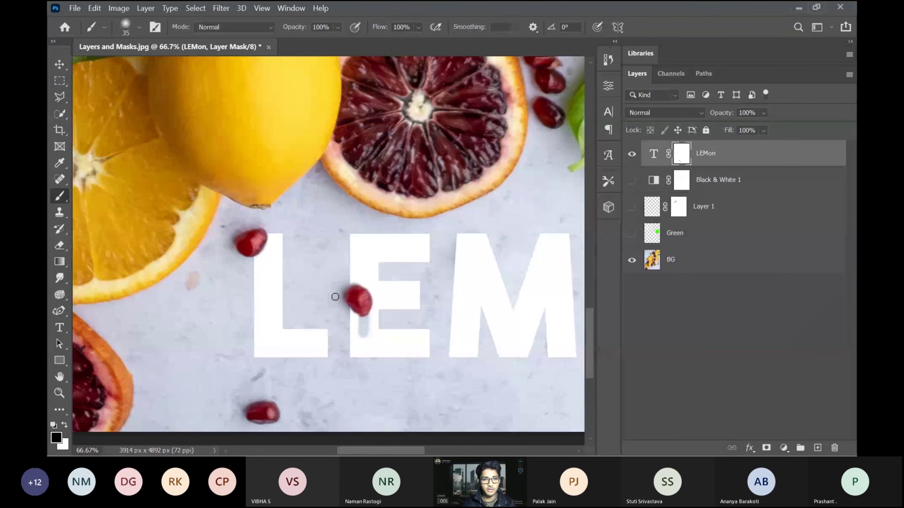
Step: Paint white on the mask to restore the E's stem below the seed, and demonstrate swapping the foreground and background colors
{"action": "key", "text": "x"}
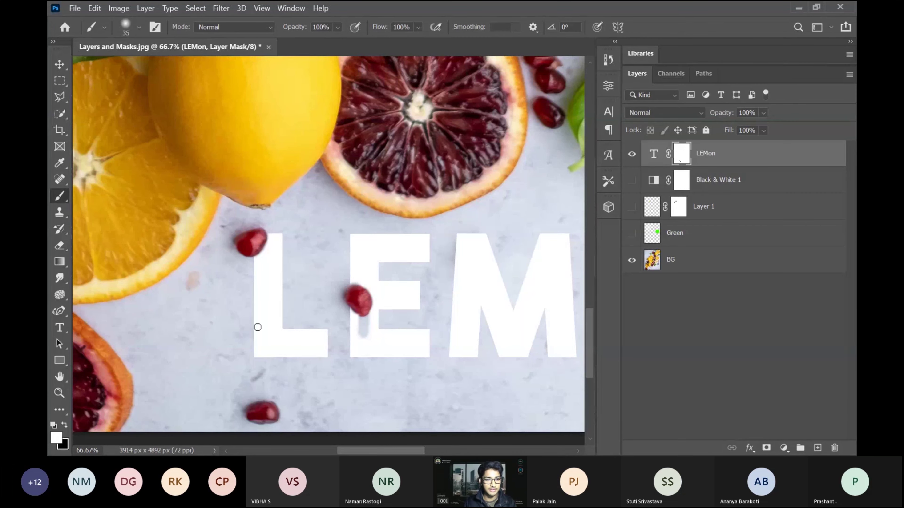
{"action": "mouse_move", "coordinate": [360, 323]}
{"action": "left_mouse_down"}
{"action": "mouse_move", "coordinate": [366, 335]}
{"action": "mouse_move", "coordinate": [364, 321]}
{"action": "left_mouse_up"}
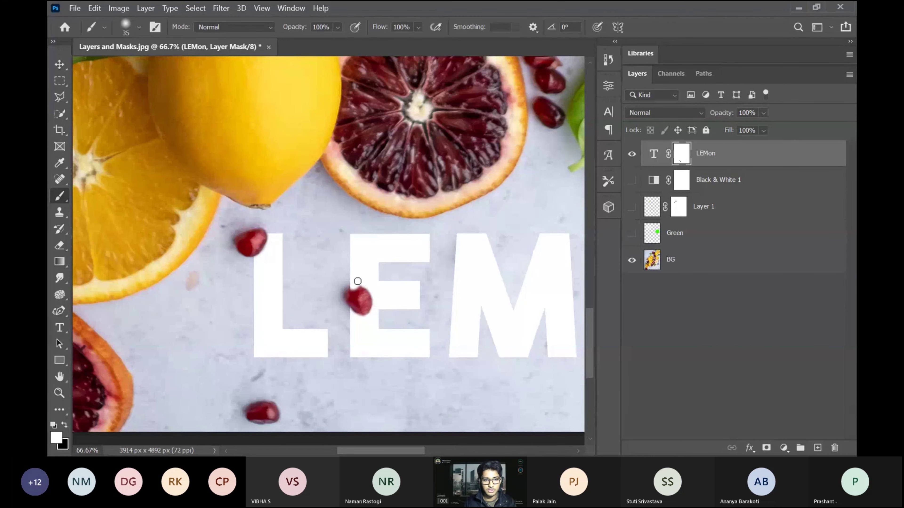
{"action": "key", "text": "x"}
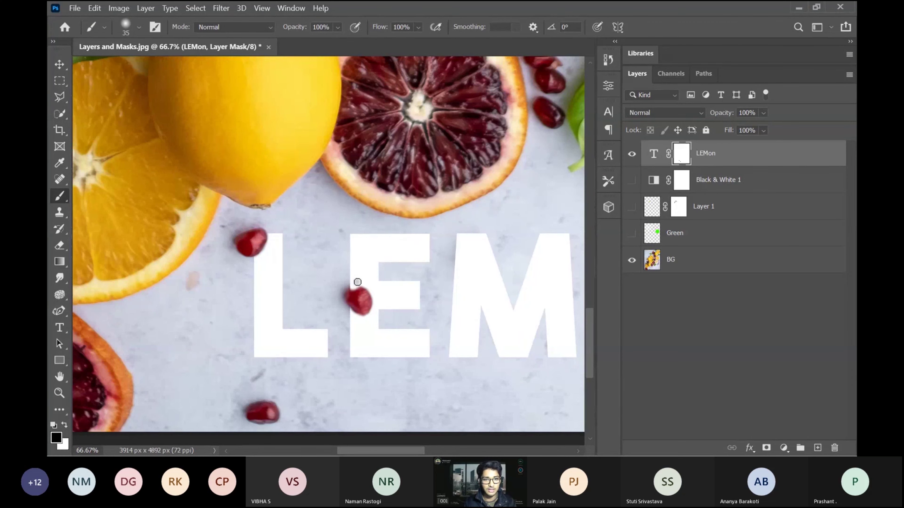
{"action": "key", "text": "x"}
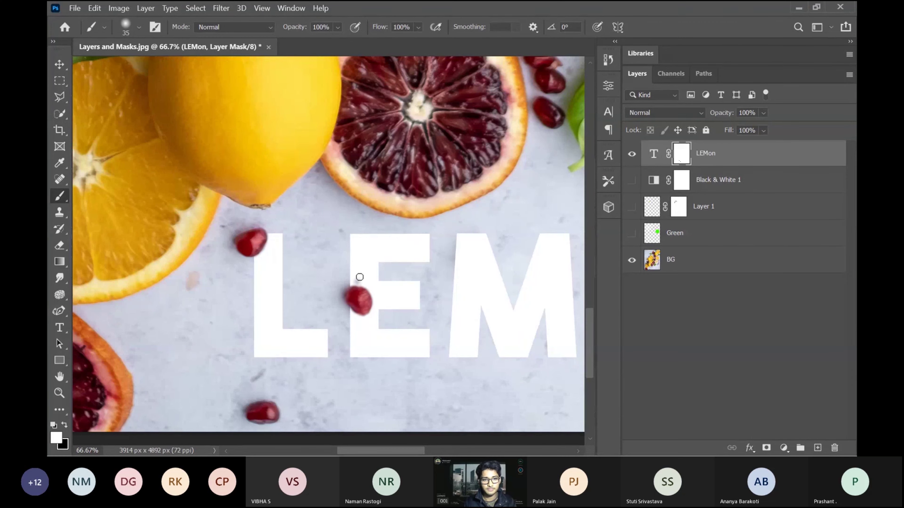
{"action": "key", "text": "x"}
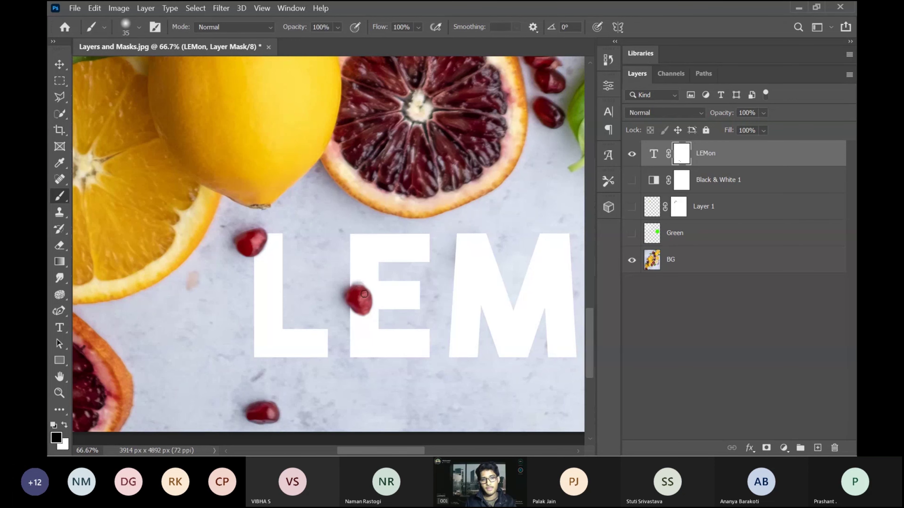
{"action": "key", "text": "x"}
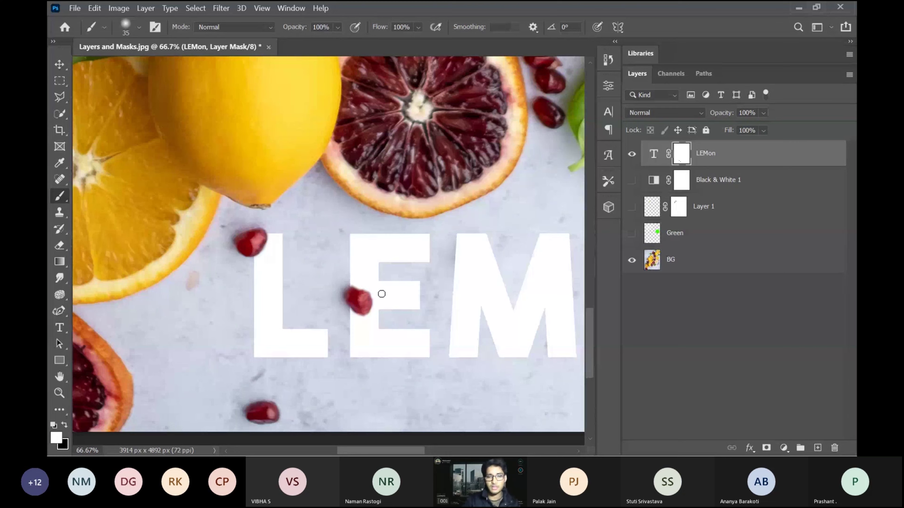
Step: Touch up the mask in black over the seed on the E and review the title at full-image view
{"action": "scroll", "coordinate": [381, 294], "scroll_direction": "left", "scroll_amount": 2}
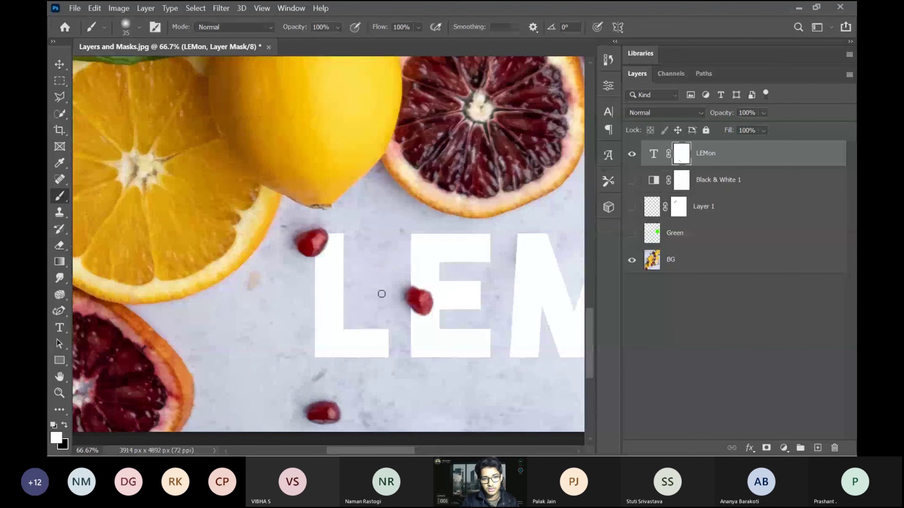
{"action": "scroll", "coordinate": [381, 294], "scroll_direction": "right", "scroll_amount": 7}
{"action": "key", "text": "x"}
{"action": "left_click_drag", "start_coordinate": [202, 292], "coordinate": [215, 305]}
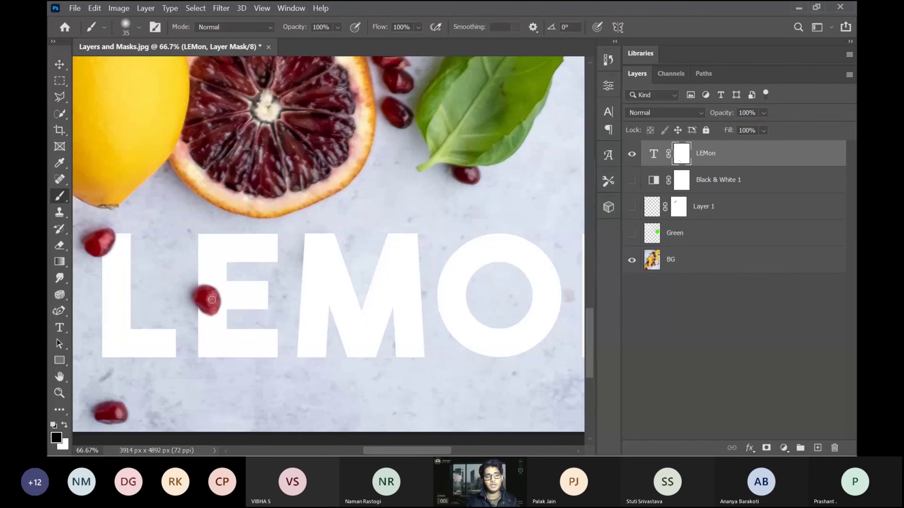
{"action": "key", "text": "ctrl+0"}
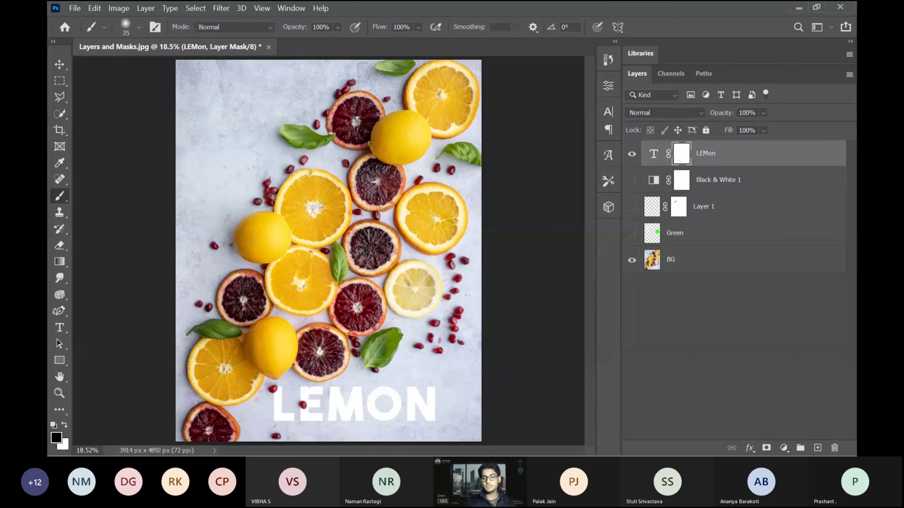
{"action": "key", "text": "ctrl+plus"}
{"action": "key", "text": "ctrl+plus"}
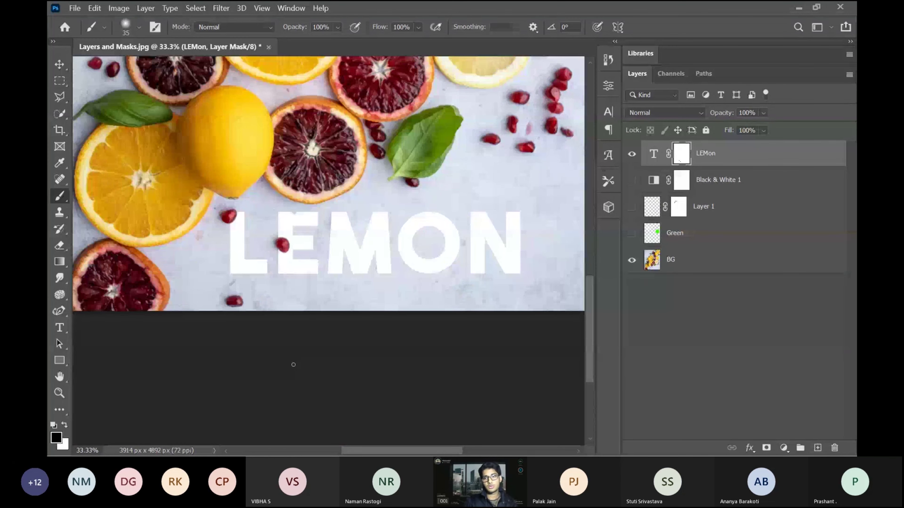
Step: Create a new layer above the LEMON text and set the foreground color to near-black 1b1e1b
{"action": "left_click", "coordinate": [817, 448]}
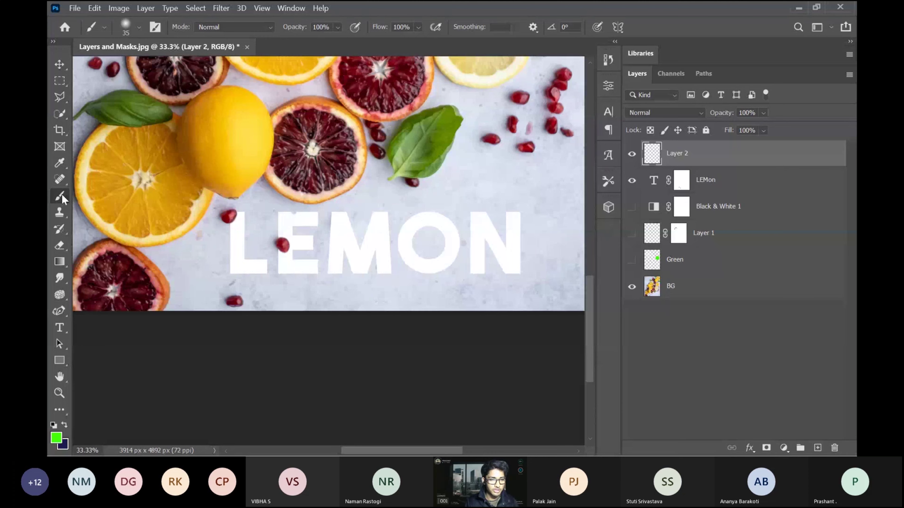
{"action": "left_click", "coordinate": [57, 438]}
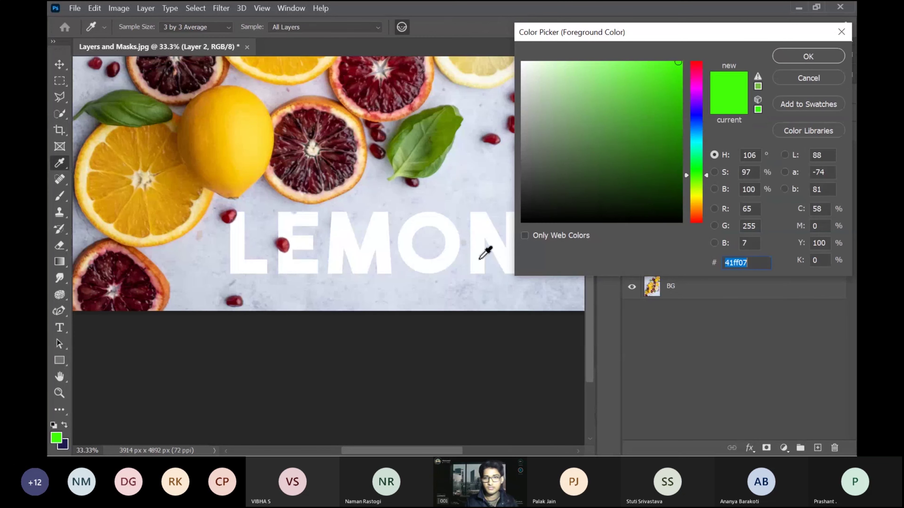
{"action": "left_click", "coordinate": [800, 77]}
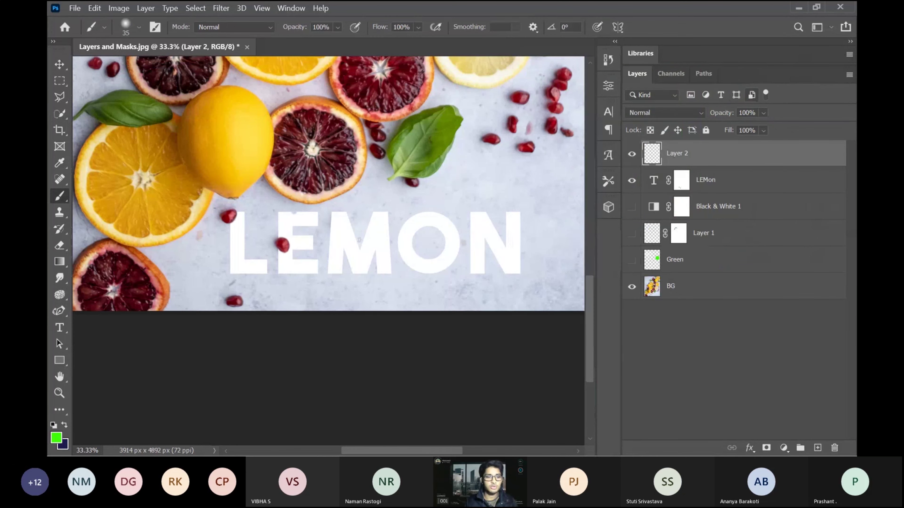
{"action": "left_click", "coordinate": [57, 439]}
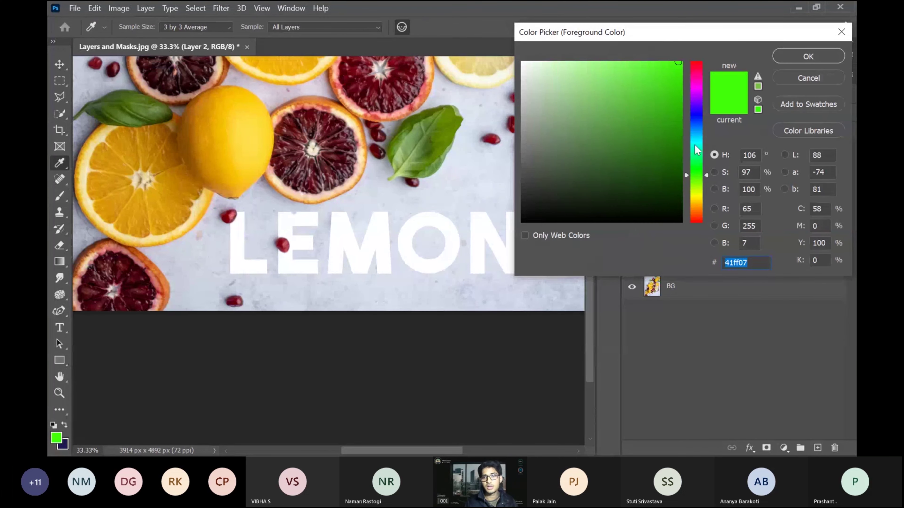
{"action": "left_click_drag", "start_coordinate": [603, 194], "coordinate": [544, 202]}
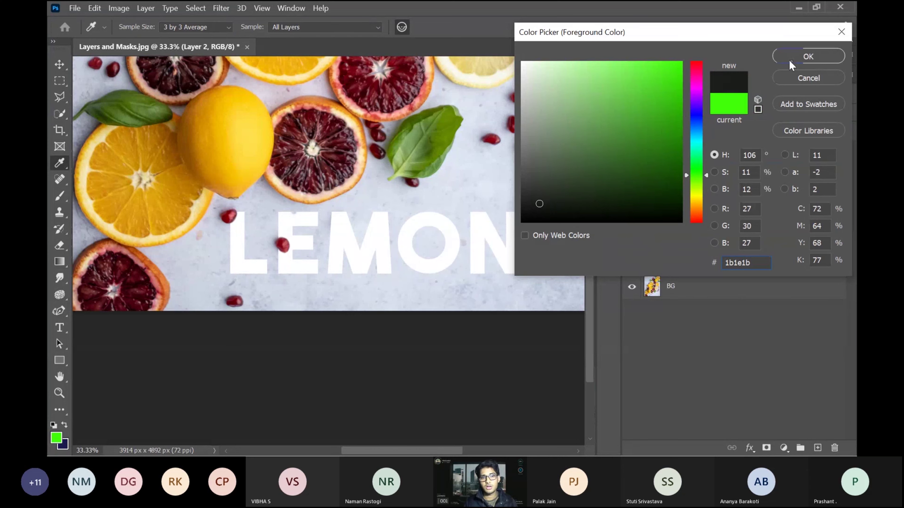
{"action": "left_click", "coordinate": [799, 57]}
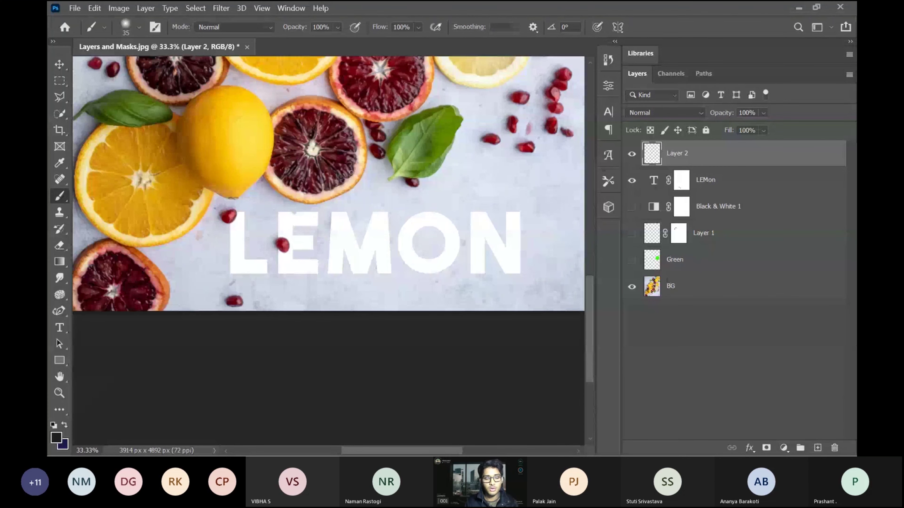
Step: Sample the light grey background and brush it on Layer 2 around the seeds at the L and E and along the letters' top edges
{"action": "key", "text": "alt"}
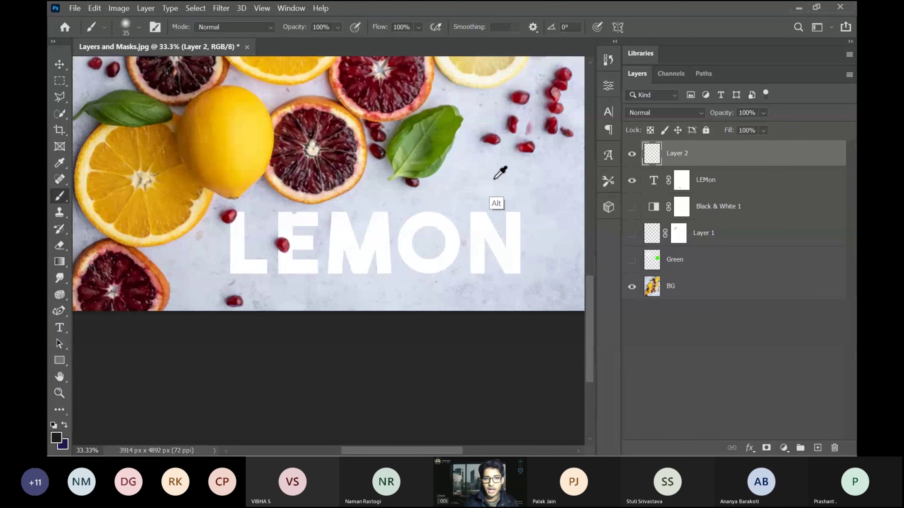
{"action": "left_click", "coordinate": [261, 186], "text": "alt"}
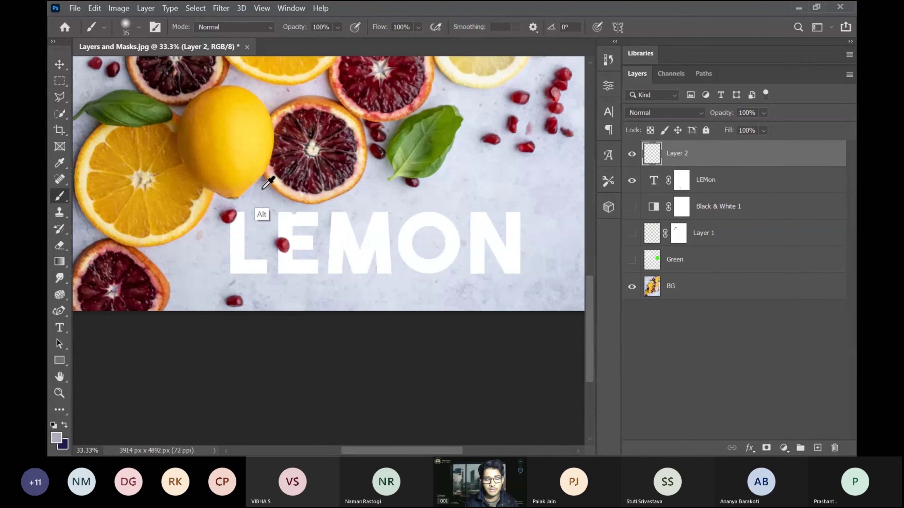
{"action": "left_click", "coordinate": [265, 189], "text": "alt"}
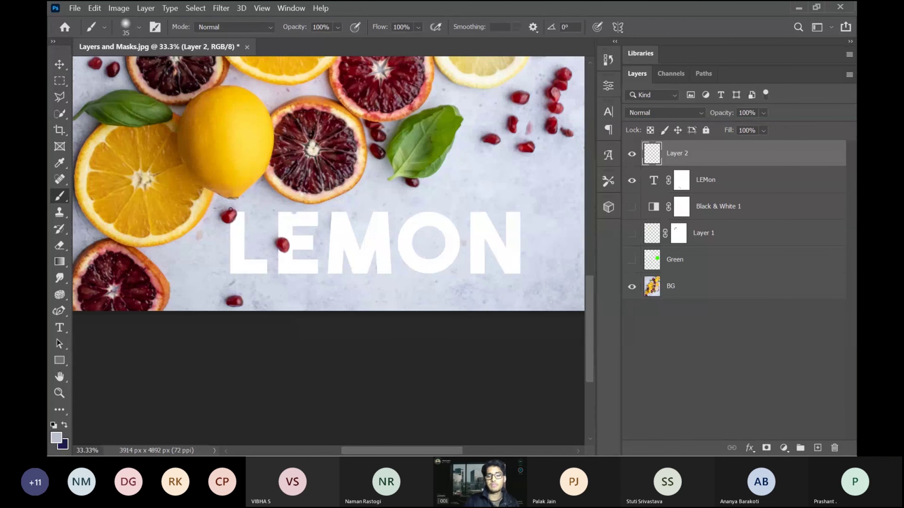
{"action": "key", "text": "ctrl+plus"}
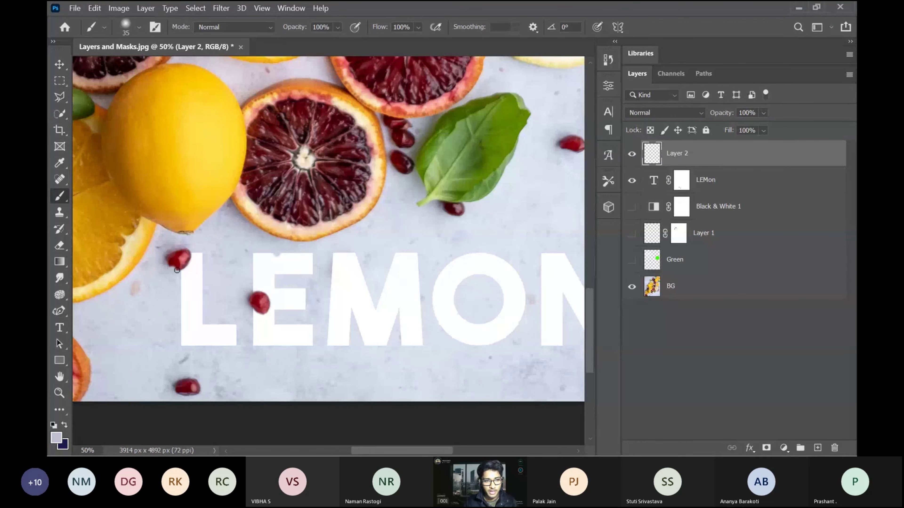
{"action": "left_click_drag", "start_coordinate": [177, 270], "coordinate": [191, 263]}
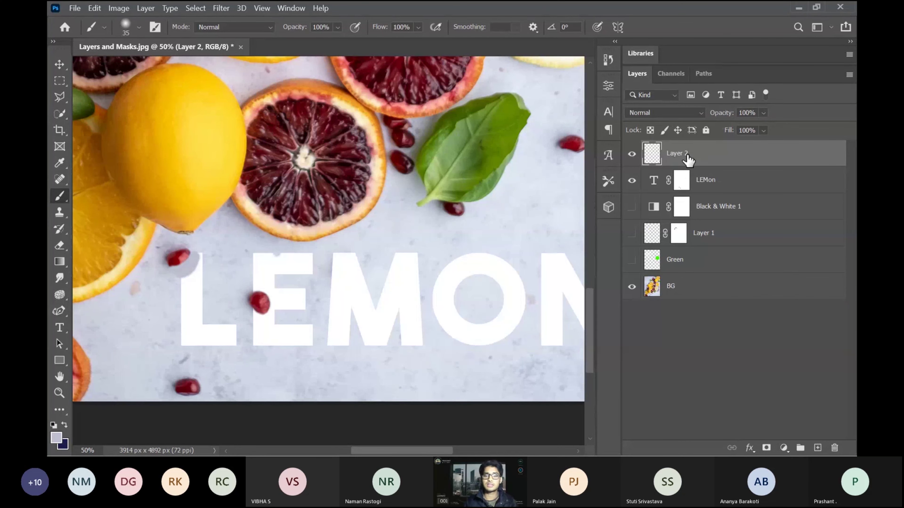
{"action": "left_click_drag", "start_coordinate": [252, 307], "coordinate": [270, 313]}
{"action": "mouse_move", "coordinate": [271, 254]}
{"action": "left_mouse_down"}
{"action": "mouse_move", "coordinate": [255, 256]}
{"action": "mouse_move", "coordinate": [576, 258]}
{"action": "mouse_move", "coordinate": [544, 252]}
{"action": "left_mouse_up"}
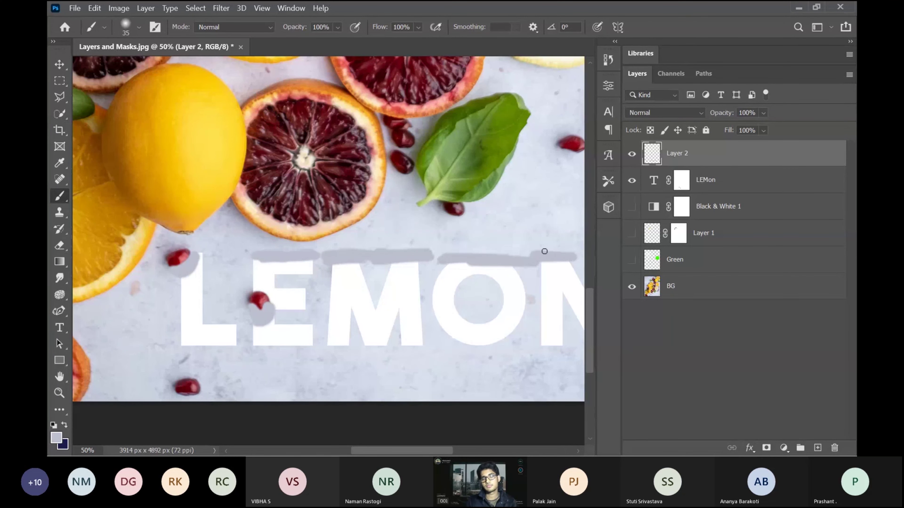
Step: Extend the light grey brush stroke on Layer 2 past the top edge of the title's N
{"action": "scroll", "coordinate": [544, 251], "scroll_direction": "right", "scroll_amount": 5}
{"action": "left_click_drag", "start_coordinate": [426, 255], "coordinate": [510, 252]}
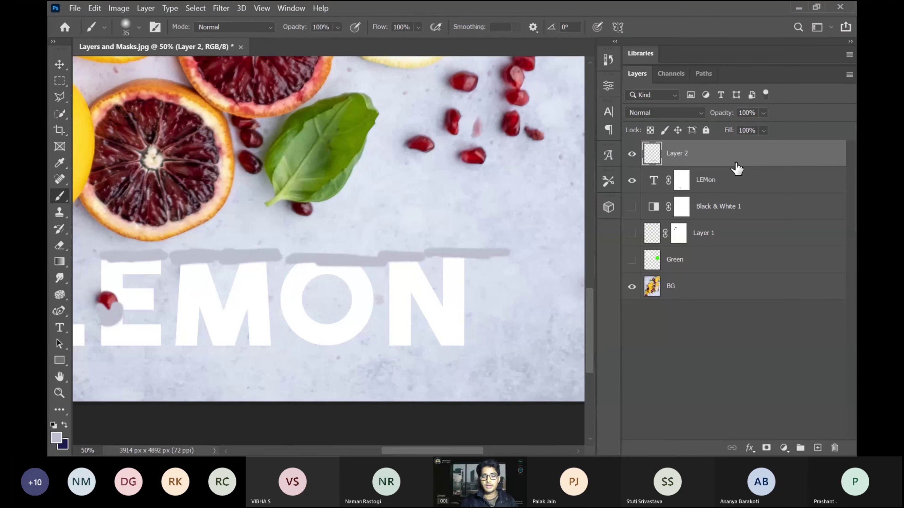
{"action": "key", "text": "ctrl+0"}
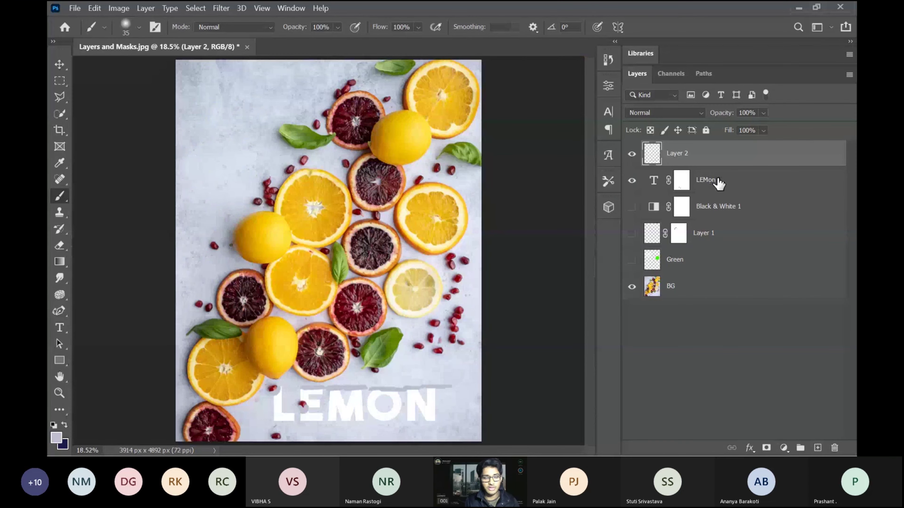
Step: Move Layer 2 below the LEMON text layer to compare the result and return it above the text
{"action": "left_click_drag", "start_coordinate": [744, 160], "coordinate": [741, 196]}
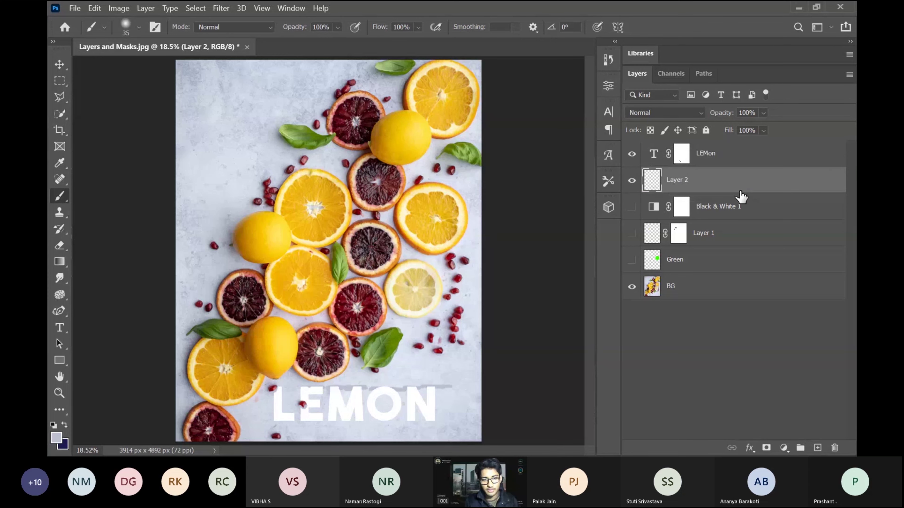
{"action": "scroll", "coordinate": [502, 366], "scroll_direction": "up", "scroll_amount": 2}
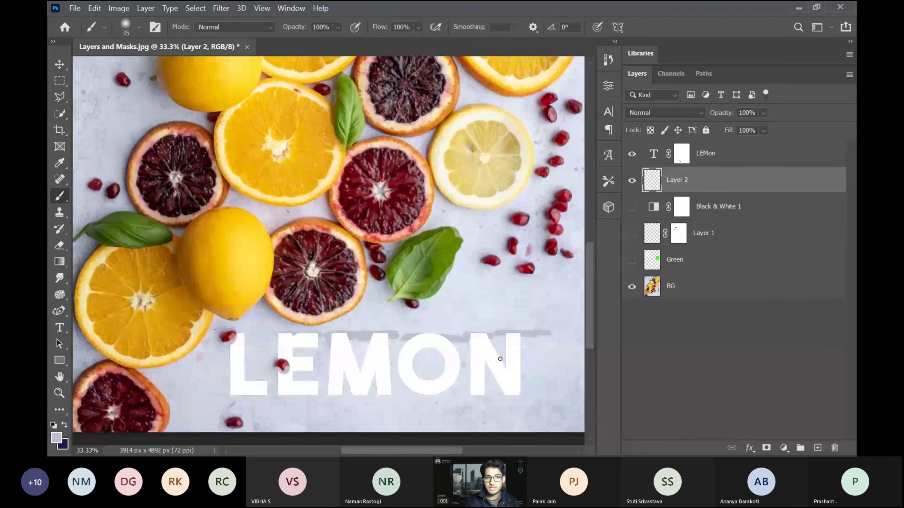
{"action": "scroll", "coordinate": [500, 359], "scroll_direction": "down", "scroll_amount": 2}
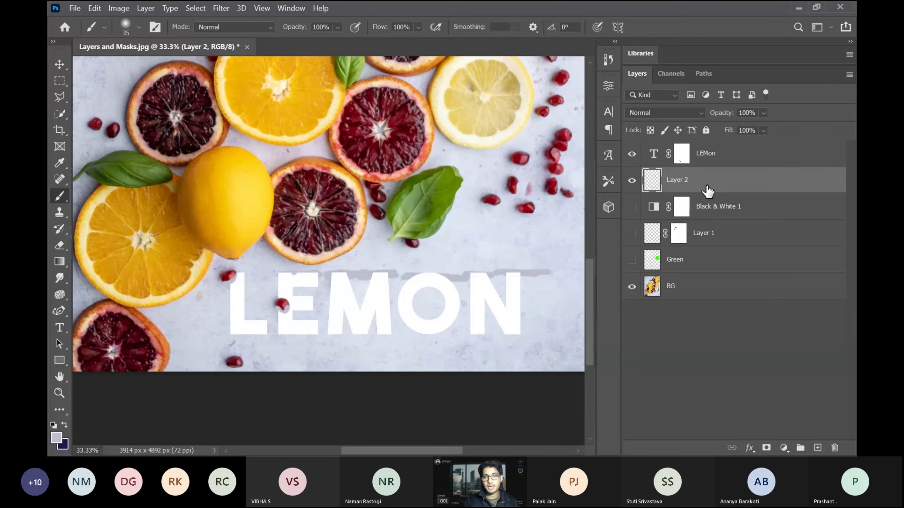
{"action": "mouse_move", "coordinate": [708, 191]}
{"action": "left_mouse_down"}
{"action": "mouse_move", "coordinate": [737, 137]}
{"action": "mouse_move", "coordinate": [735, 151]}
{"action": "left_mouse_up"}
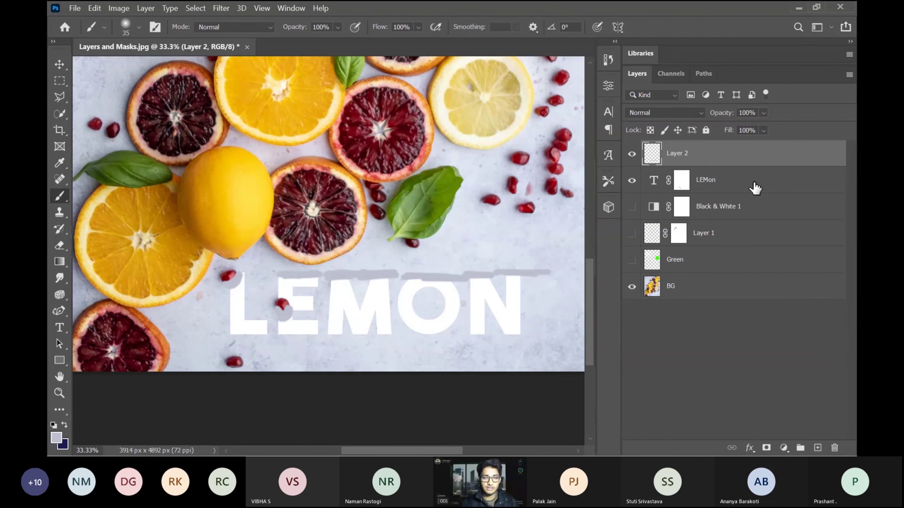
Step: Clip Layer 2 to the LEMON text layer and set its blend mode to Darken at 11% opacity
{"action": "right_click", "coordinate": [707, 164]}
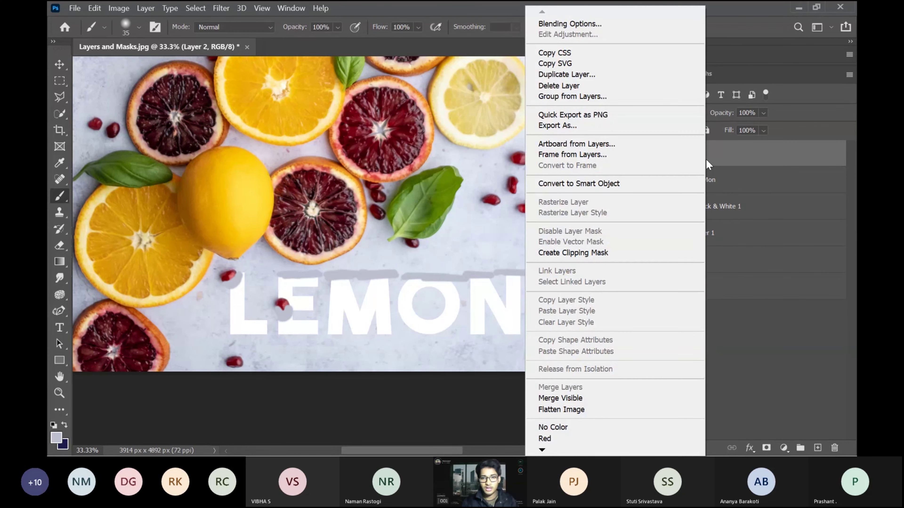
{"action": "left_click", "coordinate": [616, 251]}
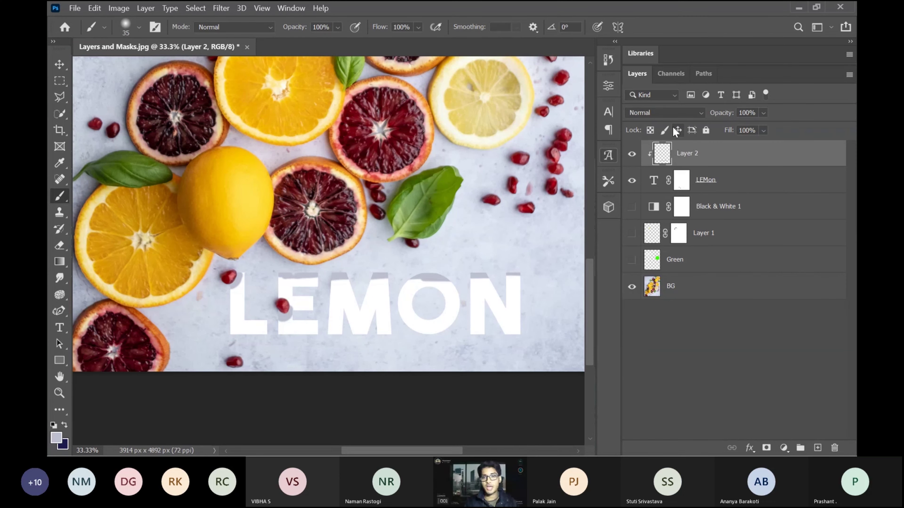
{"action": "left_click", "coordinate": [660, 113]}
{"action": "left_click", "coordinate": [662, 116]}
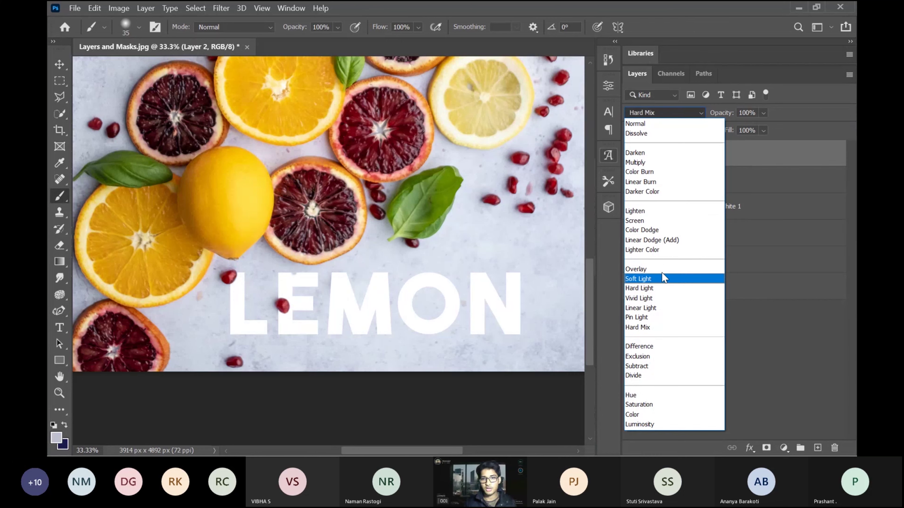
{"action": "left_click", "coordinate": [646, 152]}
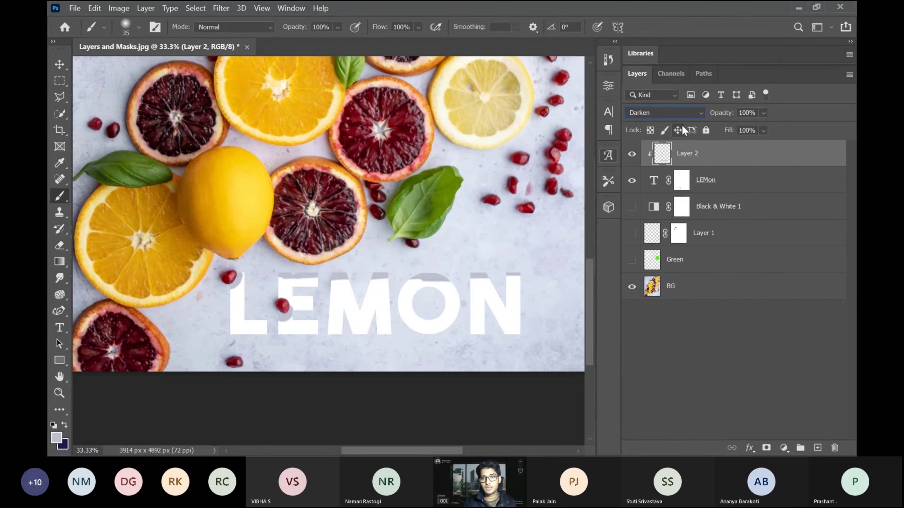
{"action": "left_click", "coordinate": [764, 113]}
{"action": "left_click_drag", "start_coordinate": [756, 126], "coordinate": [733, 127]}
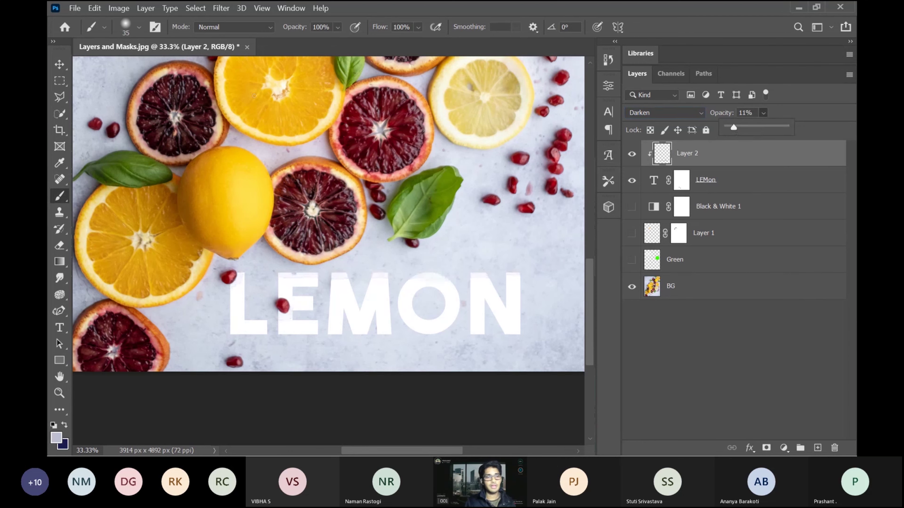
Step: Choose the Soft Round brush tip and lower the brush opacity to 36%
{"action": "left_click", "coordinate": [139, 27]}
{"action": "left_click", "coordinate": [138, 28]}
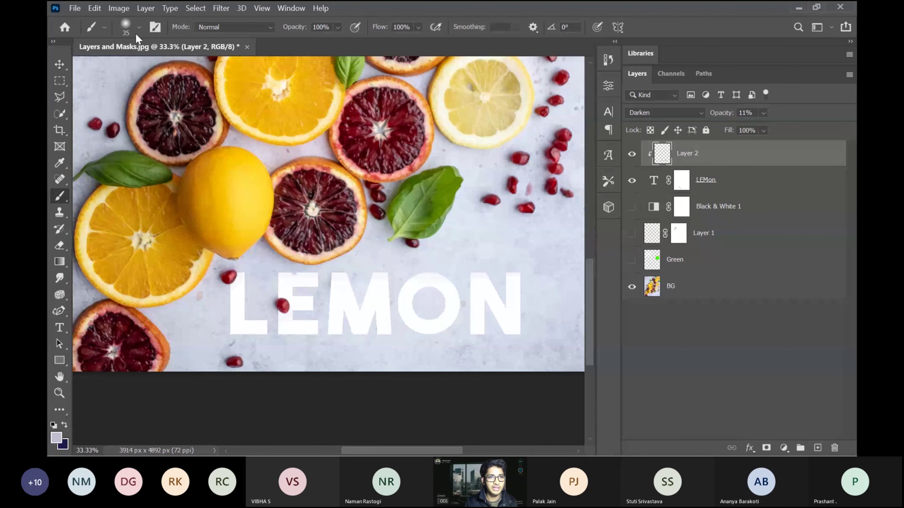
{"action": "left_click", "coordinate": [139, 27]}
{"action": "left_click", "coordinate": [113, 194]}
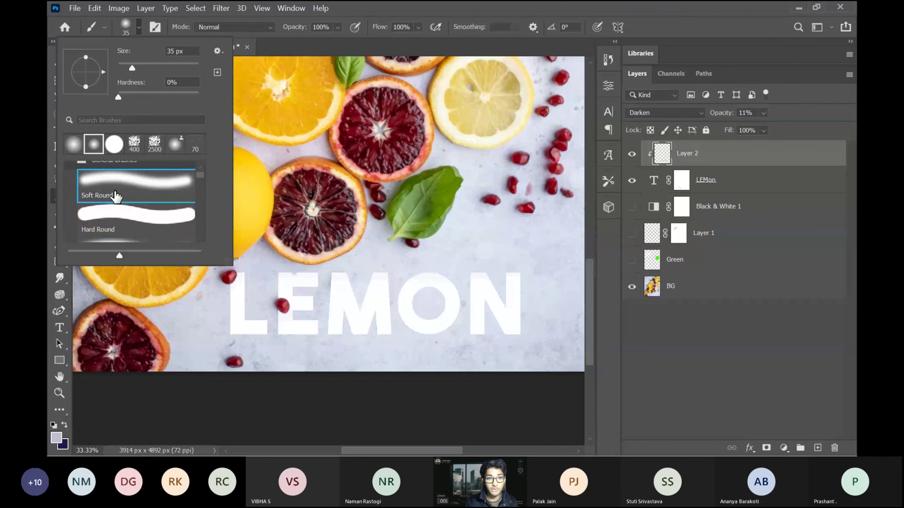
{"action": "left_click", "coordinate": [478, 16]}
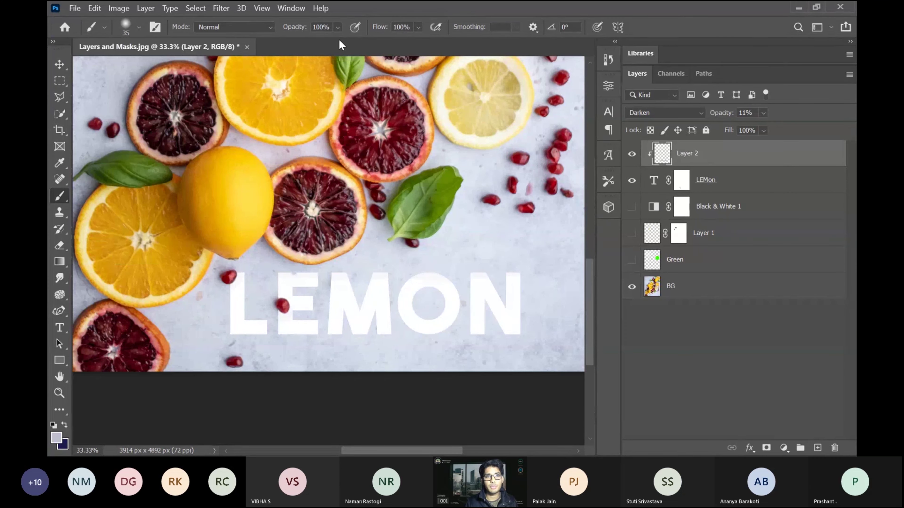
{"action": "left_click", "coordinate": [337, 28]}
{"action": "left_click_drag", "start_coordinate": [331, 42], "coordinate": [322, 41]}
{"action": "left_click", "coordinate": [709, 148]}
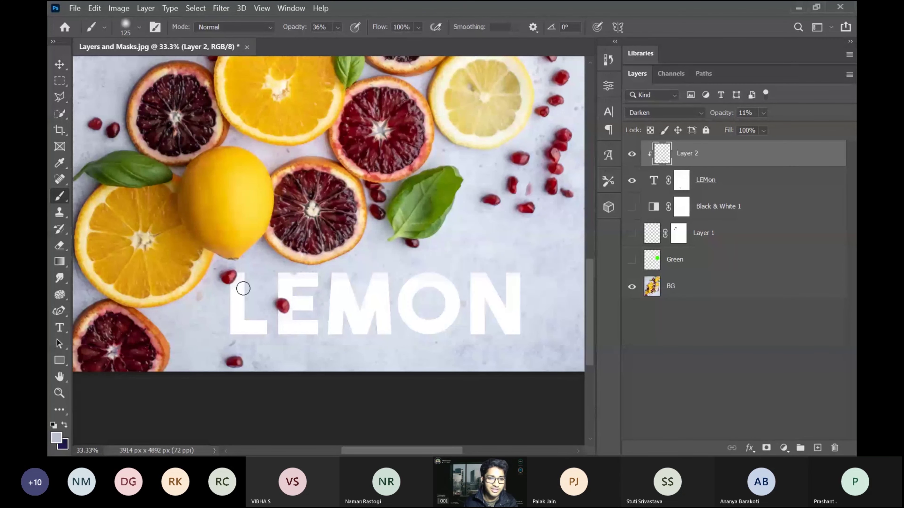
Step: Demonstrate enlarging the brush to 400 px and reduce its size to 50 px
{"action": "key", "text": "bracketright"}
{"action": "key", "text": "bracketright"}
{"action": "key", "text": "bracketright"}
{"action": "key", "text": "bracketright"}
{"action": "key", "text": "bracketright"}
{"action": "key", "text": "bracketright"}
{"action": "key", "text": "bracketright"}
{"action": "key", "text": "bracketright"}
{"action": "key", "text": "bracketright"}
{"action": "key", "text": "bracketright"}
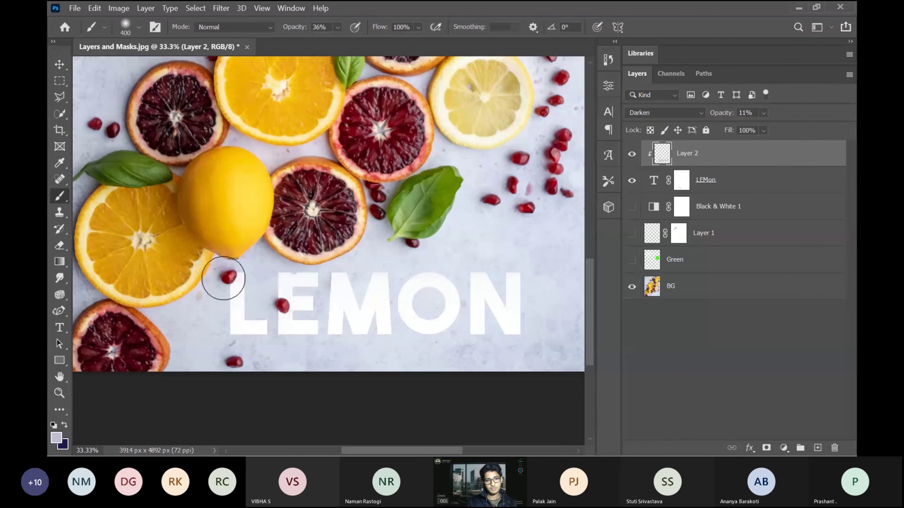
{"action": "key", "text": "bracketleft"}
{"action": "key", "text": "bracketleft"}
{"action": "key", "text": "bracketleft"}
{"action": "key", "text": "bracketleft"}
{"action": "key", "text": "bracketleft"}
{"action": "key", "text": "bracketleft"}
{"action": "key", "text": "bracketleft"}
{"action": "key", "text": "bracketleft"}
{"action": "key", "text": "bracketleft"}
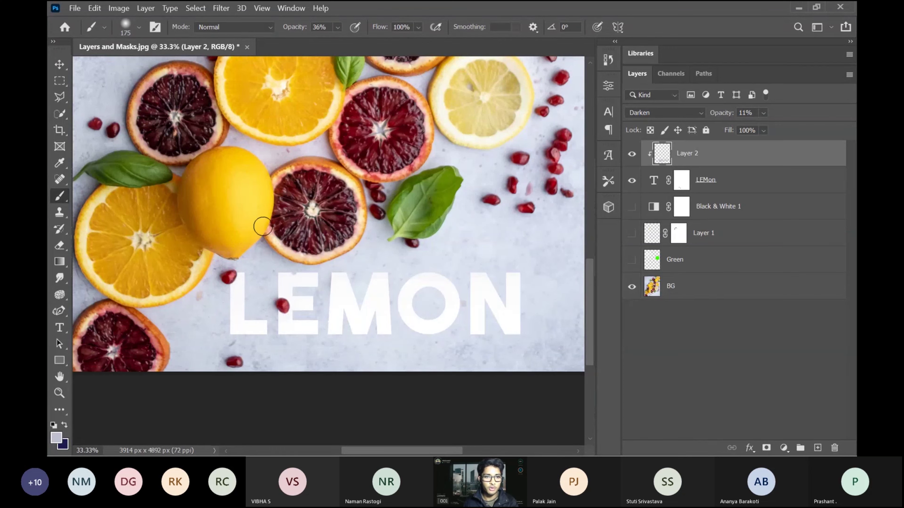
{"action": "key", "text": "bracketleft"}
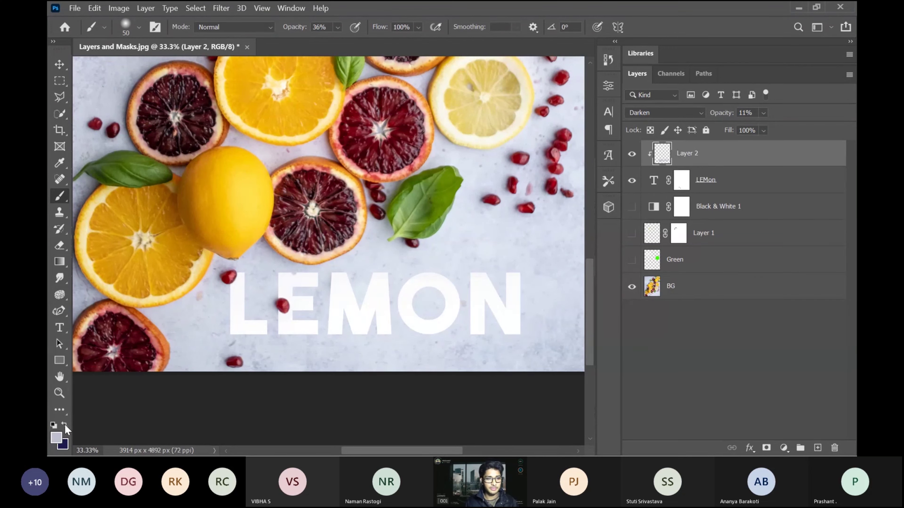
Step: Swap the foreground and background colors to make dark navy the foreground, and set the brush opacity to 27%
{"action": "left_click", "coordinate": [64, 427]}
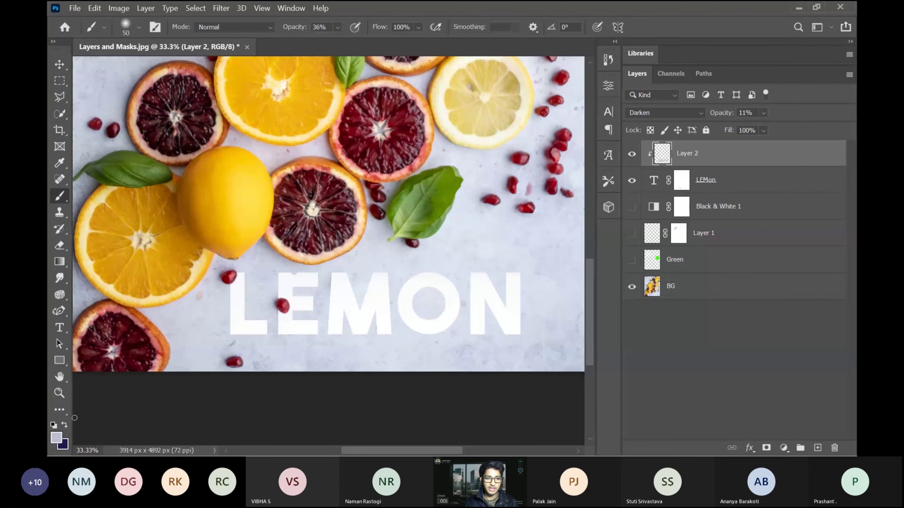
{"action": "left_click", "coordinate": [65, 427]}
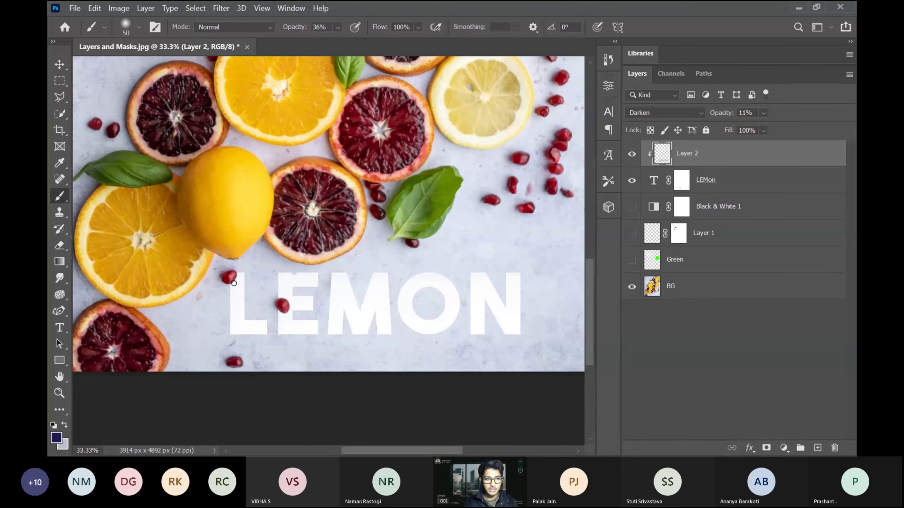
{"action": "left_click", "coordinate": [337, 27]}
{"action": "left_click_drag", "start_coordinate": [347, 42], "coordinate": [342, 42]}
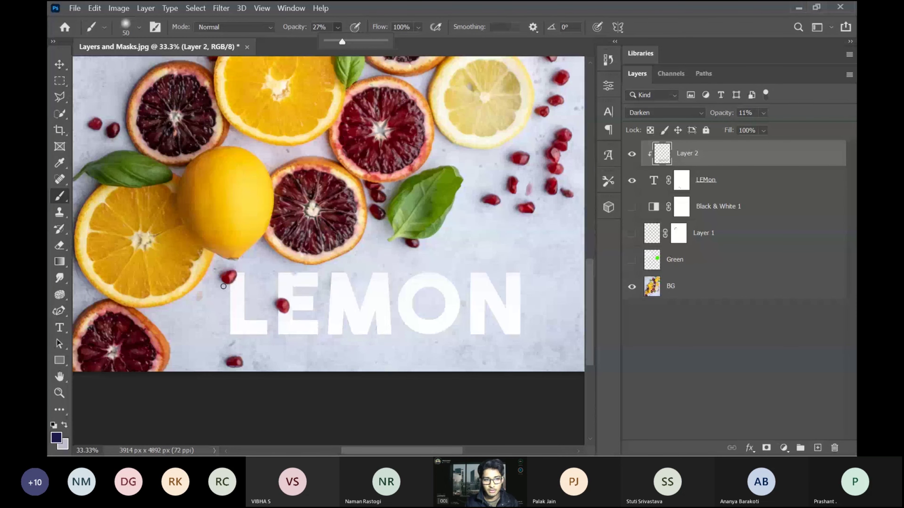
{"action": "left_click", "coordinate": [215, 296]}
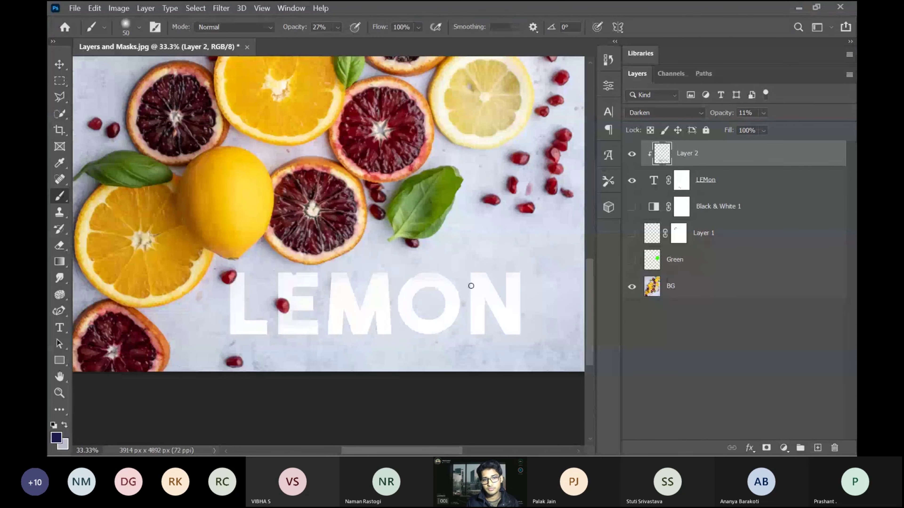
Step: Show the Black & White 1 adjustment layer, move it to the top of the layer stack, and hide it again
{"action": "key", "text": "ctrl+0"}
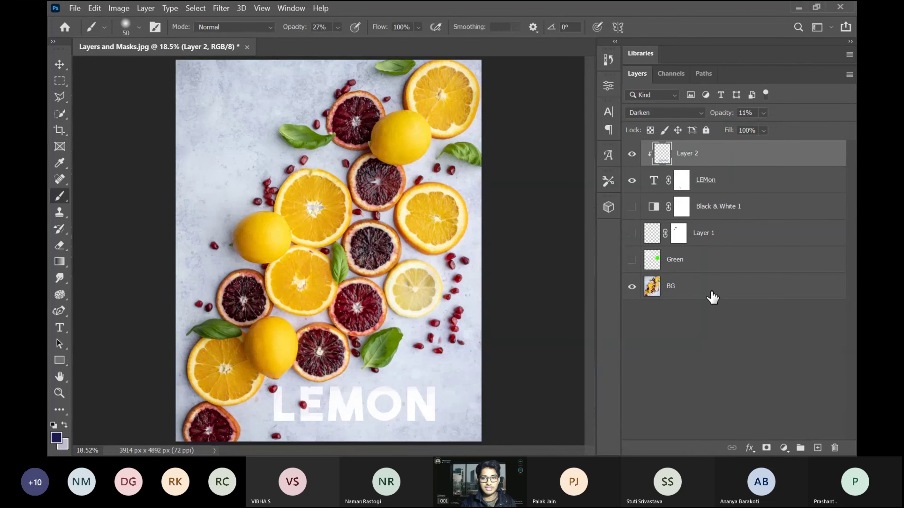
{"action": "left_click", "coordinate": [692, 262]}
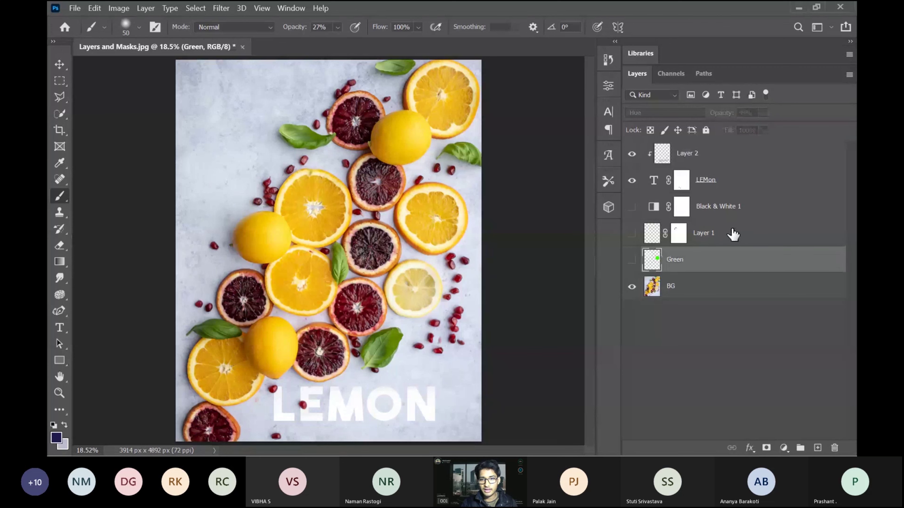
{"action": "left_click", "coordinate": [631, 207]}
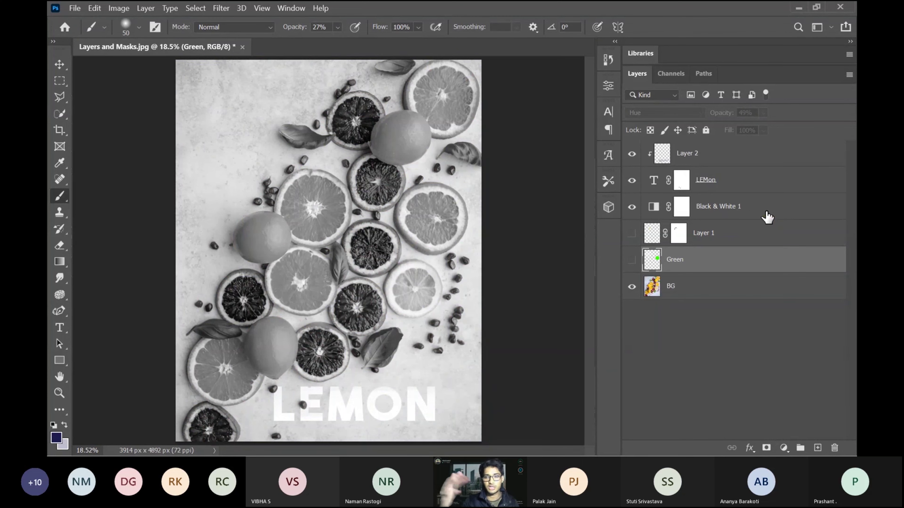
{"action": "left_click", "coordinate": [758, 210]}
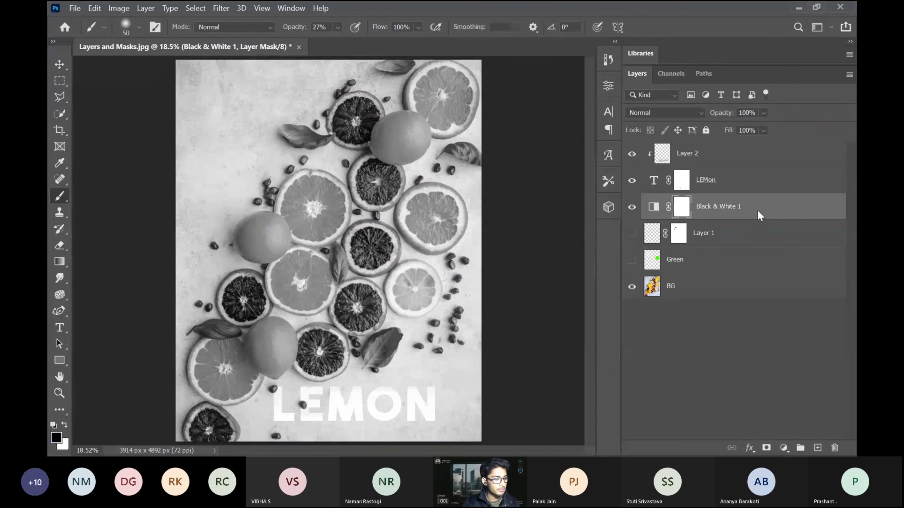
{"action": "left_click_drag", "start_coordinate": [757, 210], "coordinate": [740, 152]}
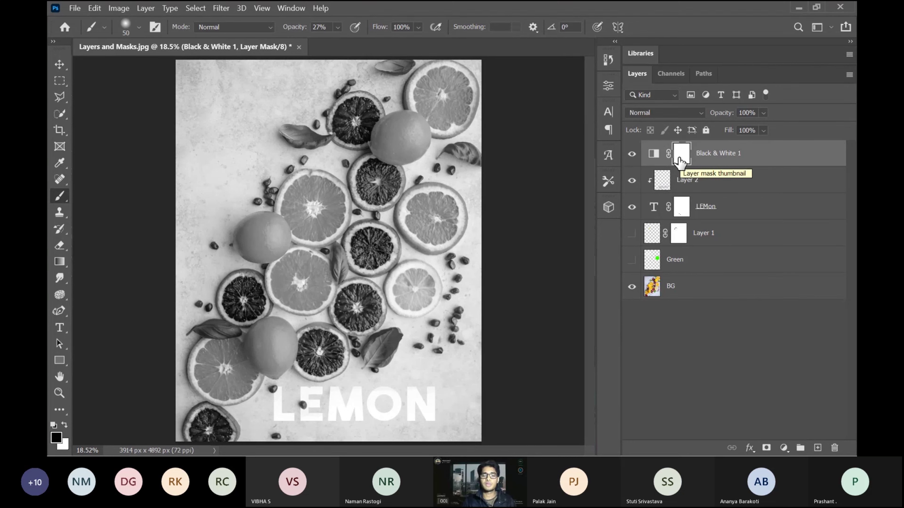
{"action": "left_click", "coordinate": [633, 155]}
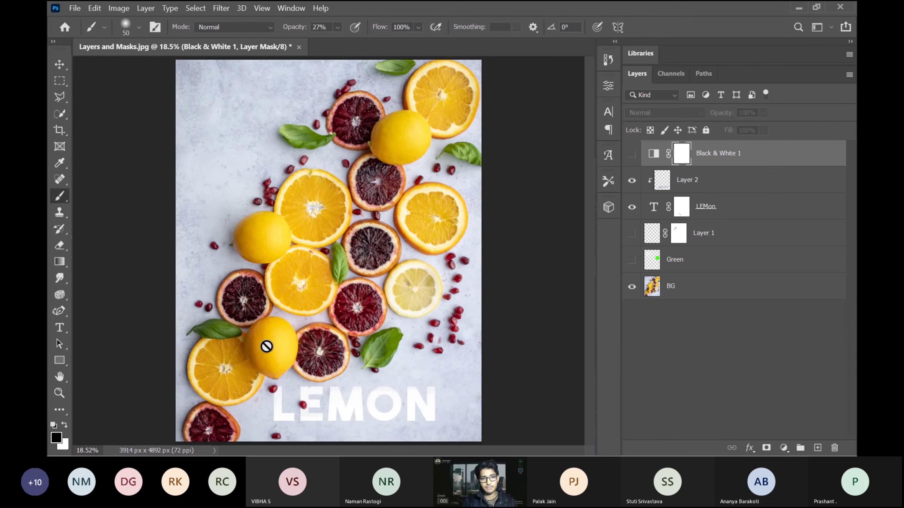
Step: Make the Green layer visible and toggle Layer 1 on and back off
{"action": "left_click", "coordinate": [631, 234]}
{"action": "left_click", "coordinate": [631, 259]}
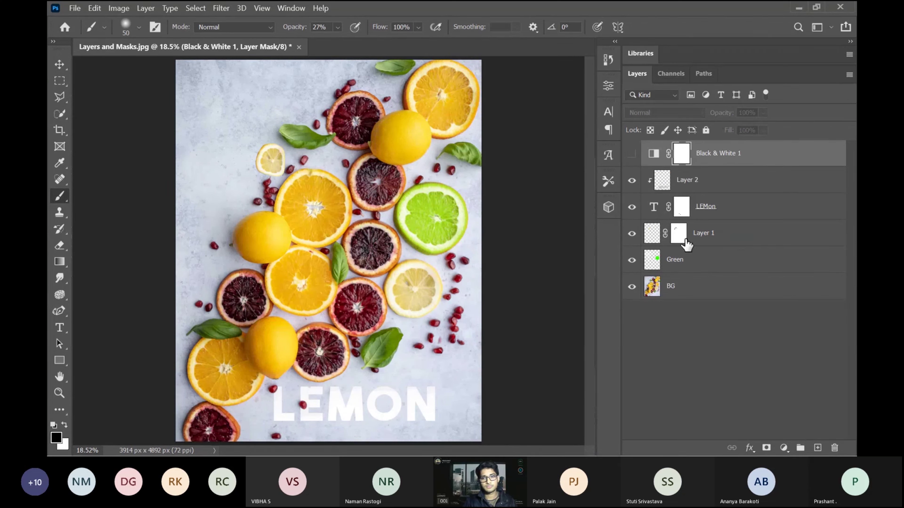
{"action": "left_click", "coordinate": [631, 235]}
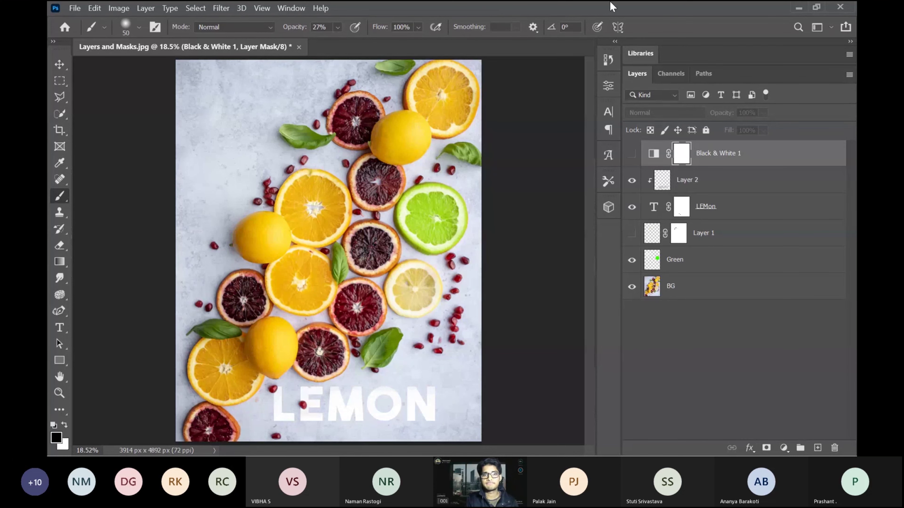
Step: Switch to the Microsoft Teams meeting window
{"action": "key", "text": "super+s"}
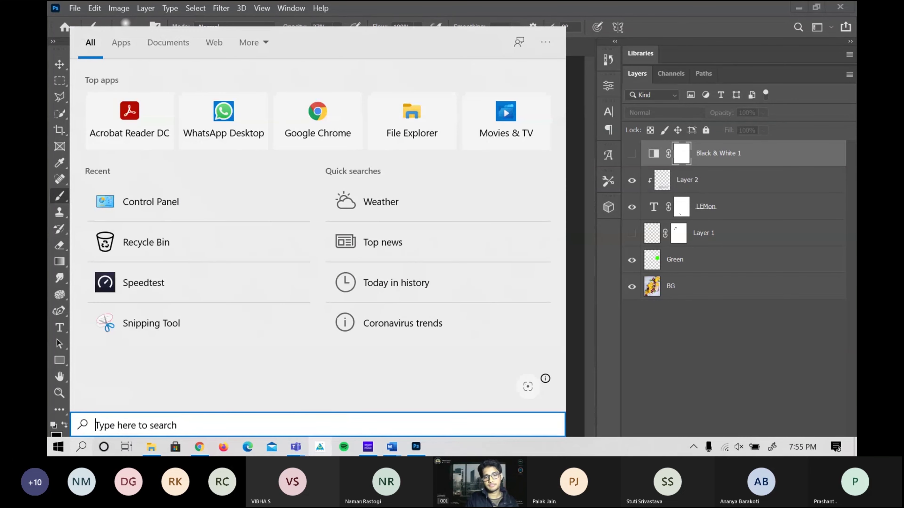
{"action": "left_click", "coordinate": [296, 448]}
{"action": "left_click", "coordinate": [373, 395]}
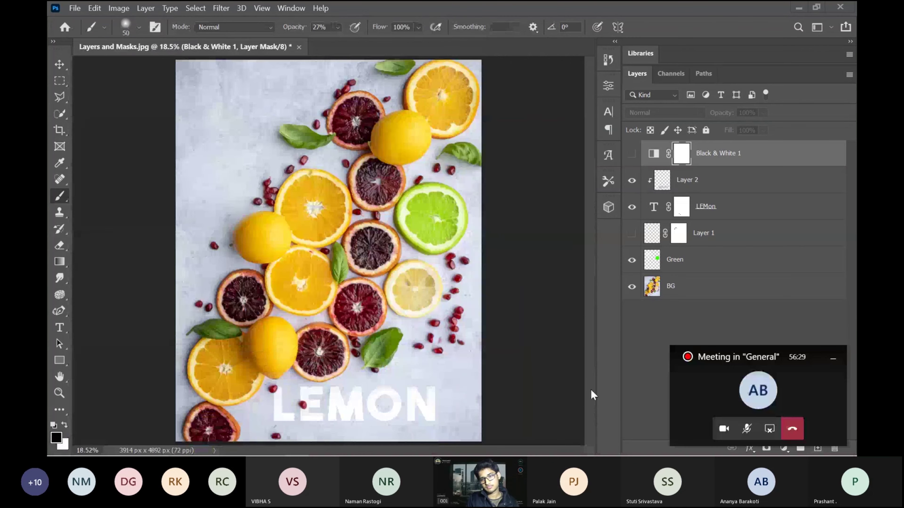